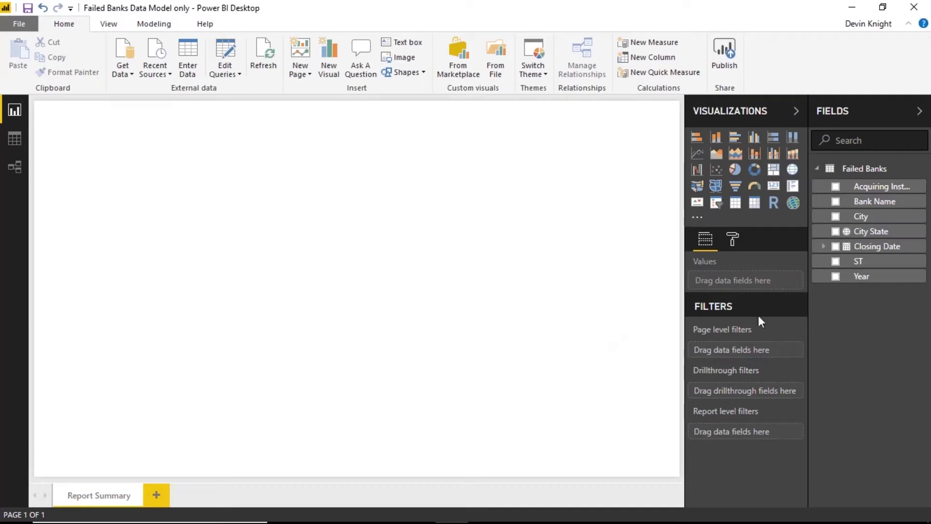
# Create a table visual with Bank Name summarized as Count and move it toward the middle of the report page.
pyautogui.click(835, 201)
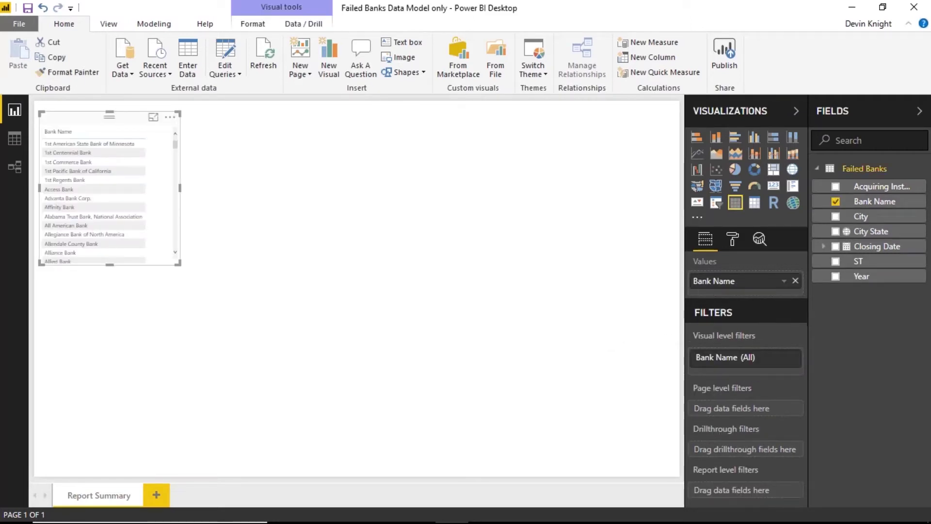
pyautogui.click(783, 280)
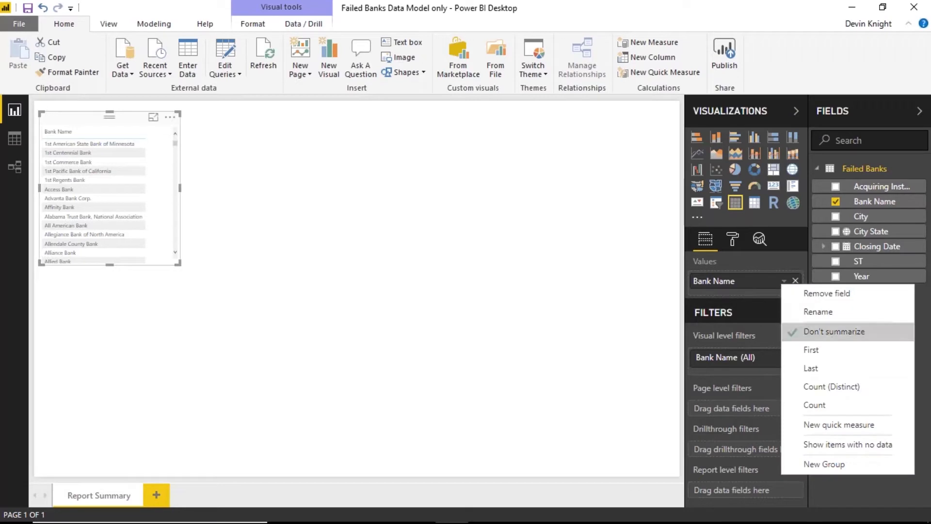
pyautogui.click(826, 412)
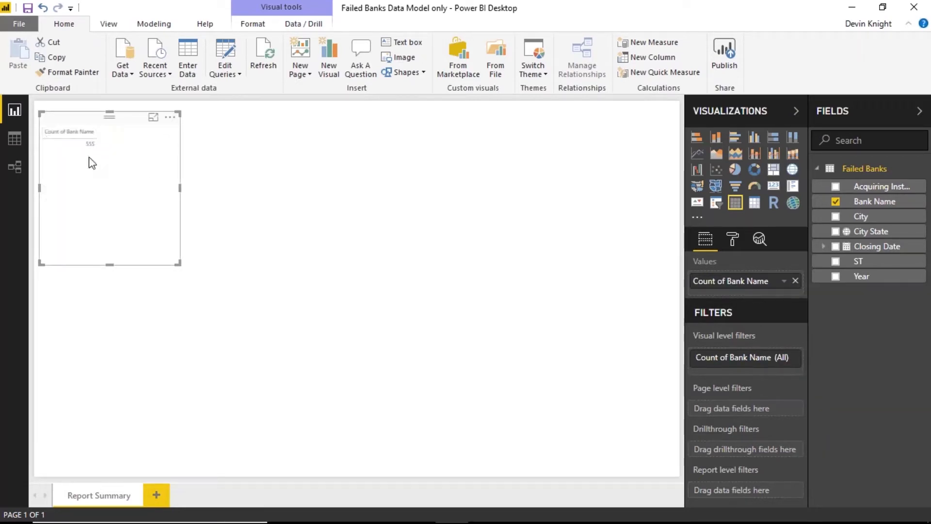
pyautogui.moveTo(92, 147); pyautogui.dragTo(258, 221)
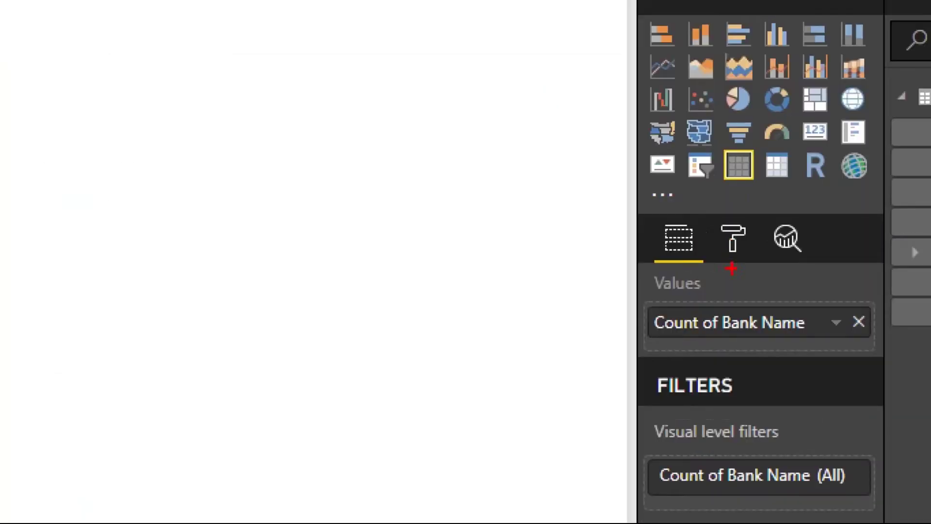
pyautogui.moveTo(731, 268); pyautogui.dragTo(693, 424)
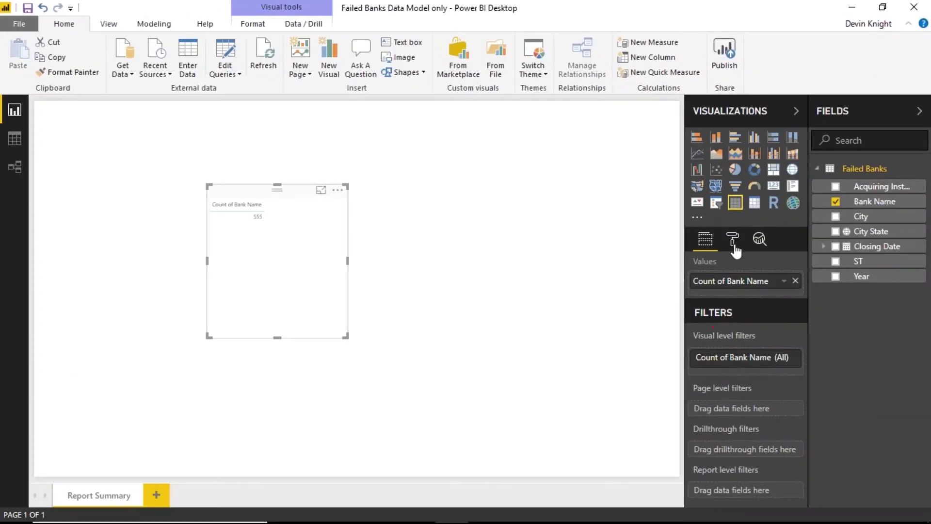
# Find the text formatting options of the table and set its Grid text size to 14.
pyautogui.click(735, 246)
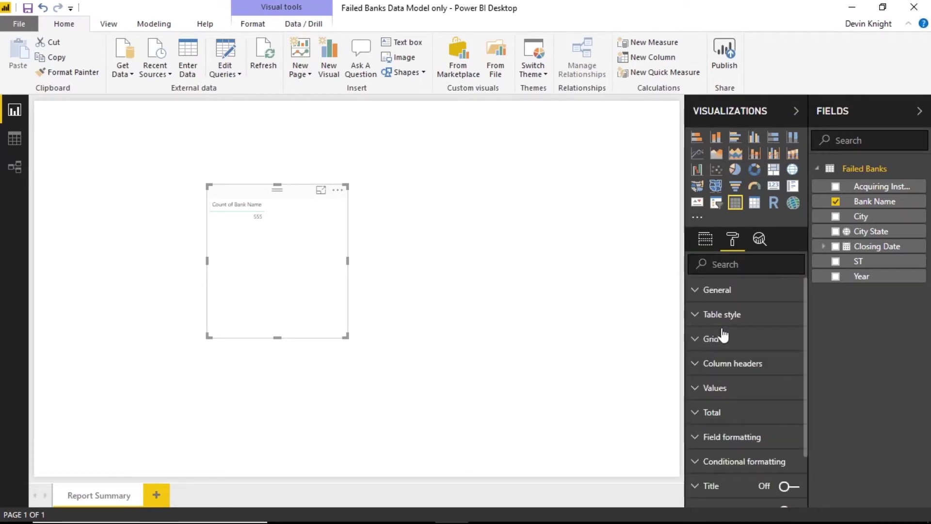
pyautogui.click(743, 268)
pyautogui.scroll(-2, 695, 335)
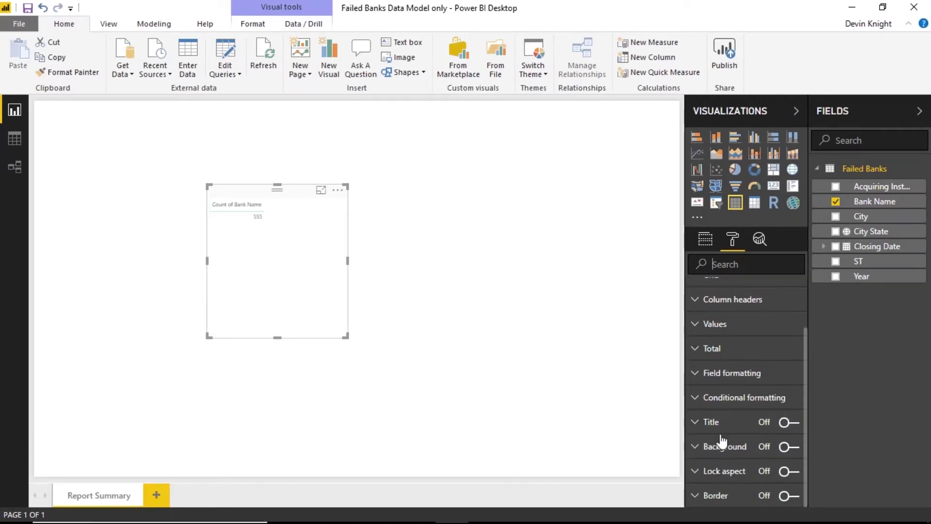
pyautogui.scroll(2, 713, 444)
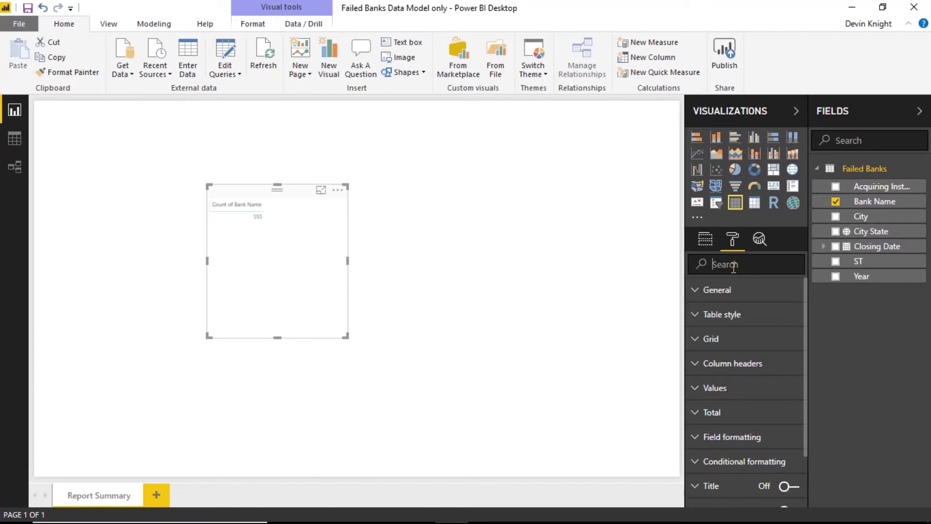
pyautogui.write('text')
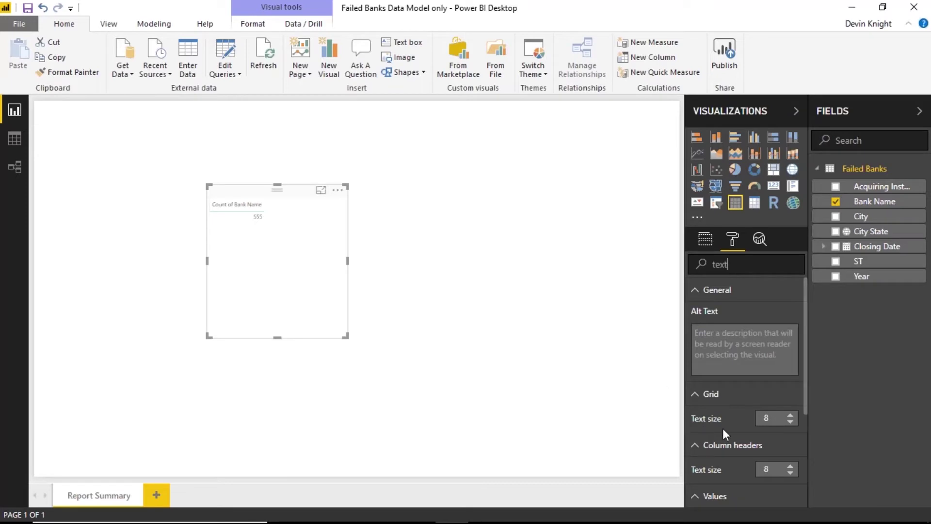
pyautogui.scroll(-1, 724, 429)
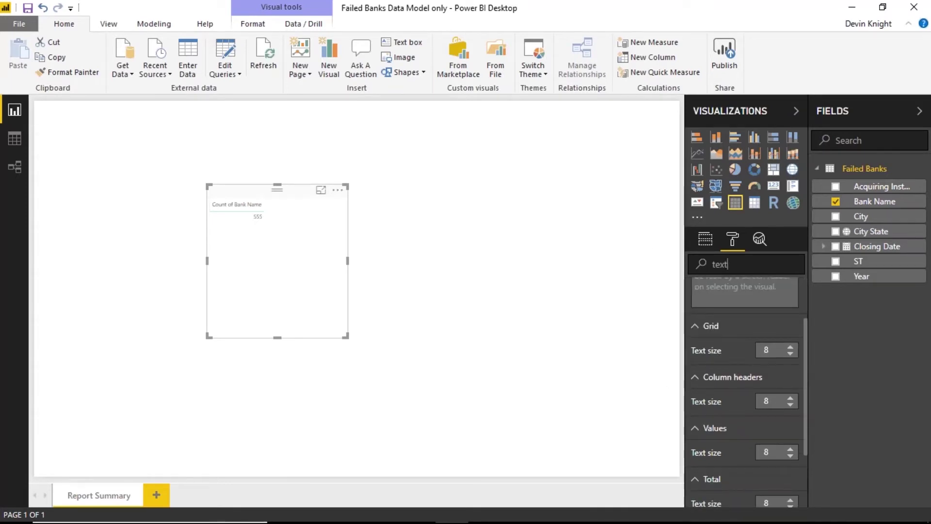
pyautogui.click(790, 348)
pyautogui.click(791, 348)
pyautogui.click(791, 348)
pyautogui.click(790, 348)
pyautogui.click(791, 348)
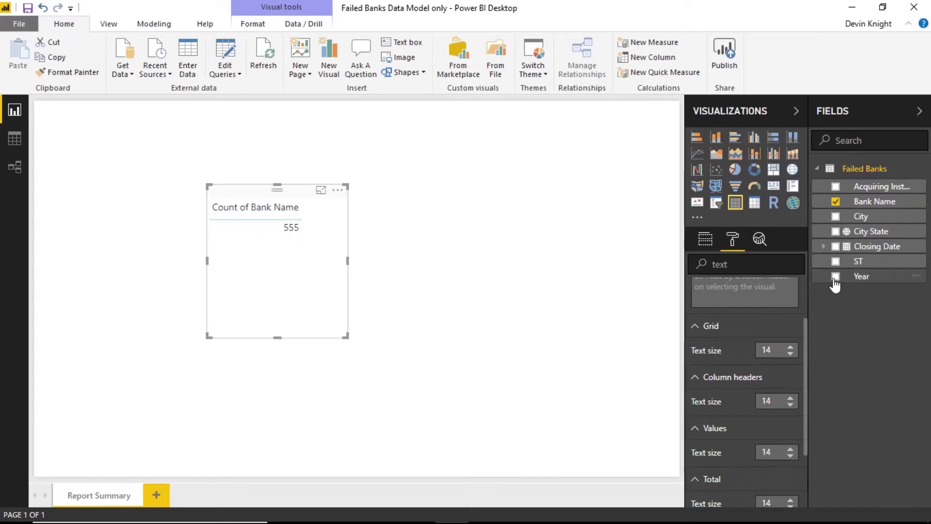
# Add Year ahead of the Bank Name count and convert the table to a line chart.
pyautogui.click(705, 238)
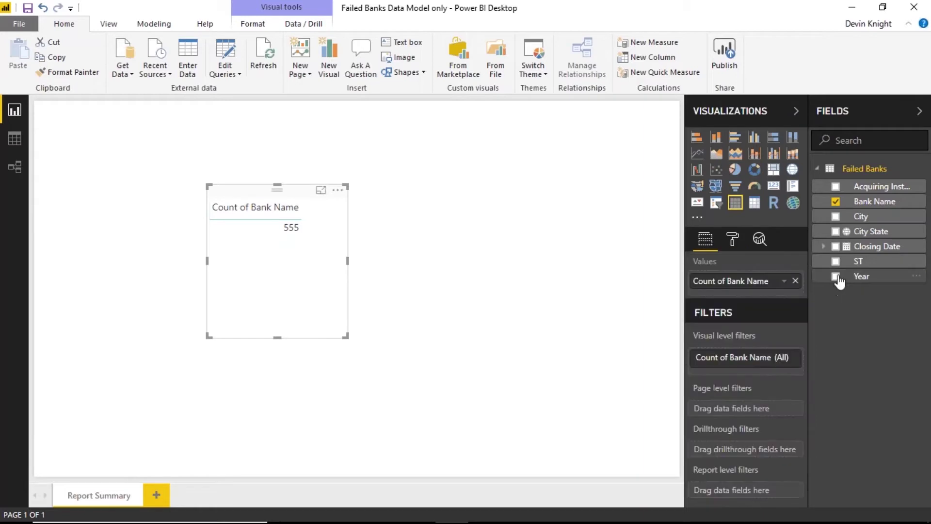
pyautogui.click(836, 277)
pyautogui.moveTo(727, 299); pyautogui.dragTo(729, 279)
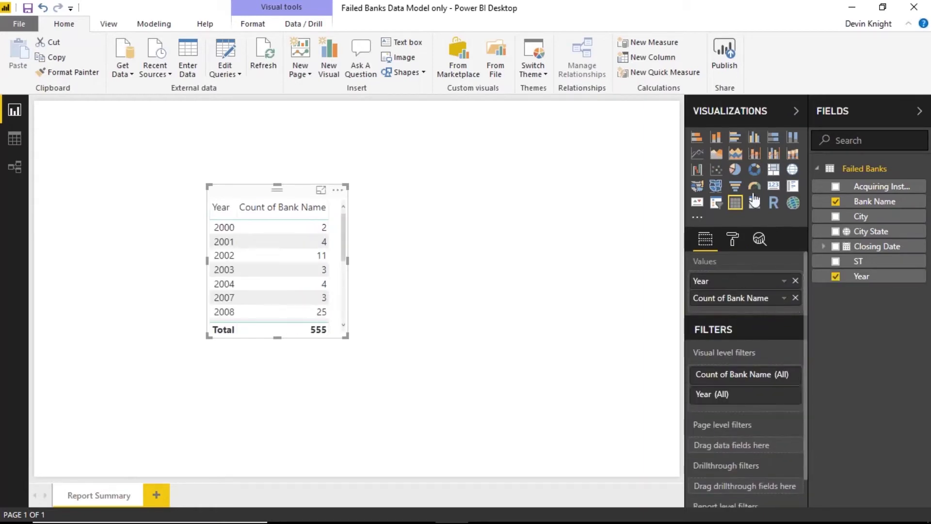
pyautogui.click(697, 153)
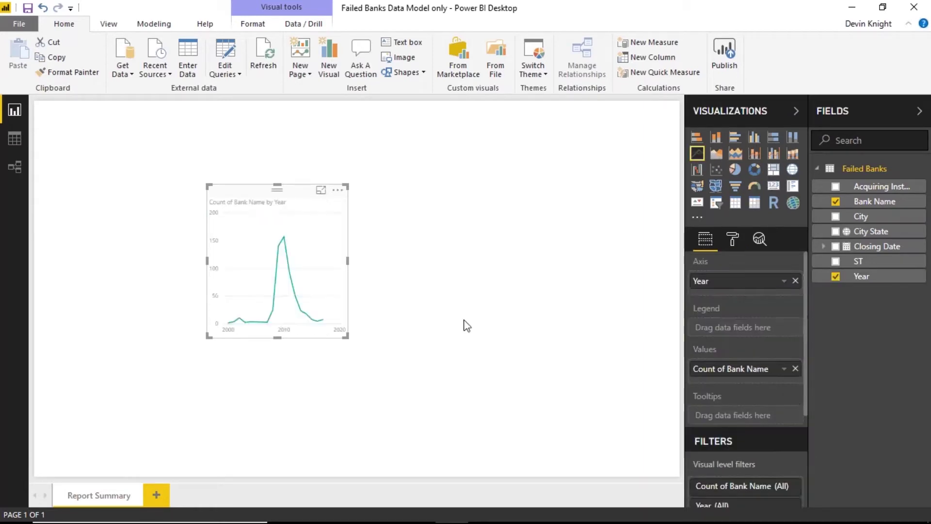
# Move the line chart to the right edge of the report page and enlarge it to fill the lower-right area.
pyautogui.moveTo(303, 208); pyautogui.dragTo(632, 215)
pyautogui.moveTo(539, 357); pyautogui.dragTo(347, 473)
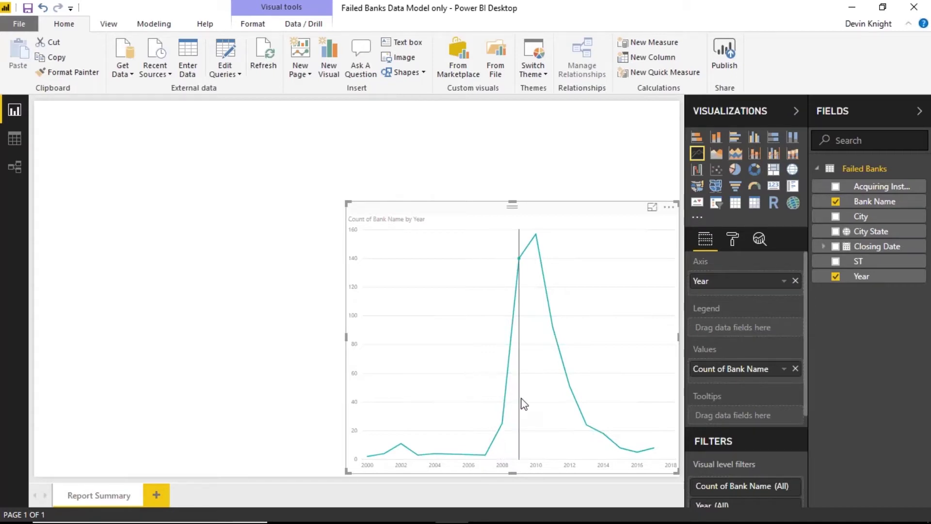
pyautogui.moveTo(531, 392)
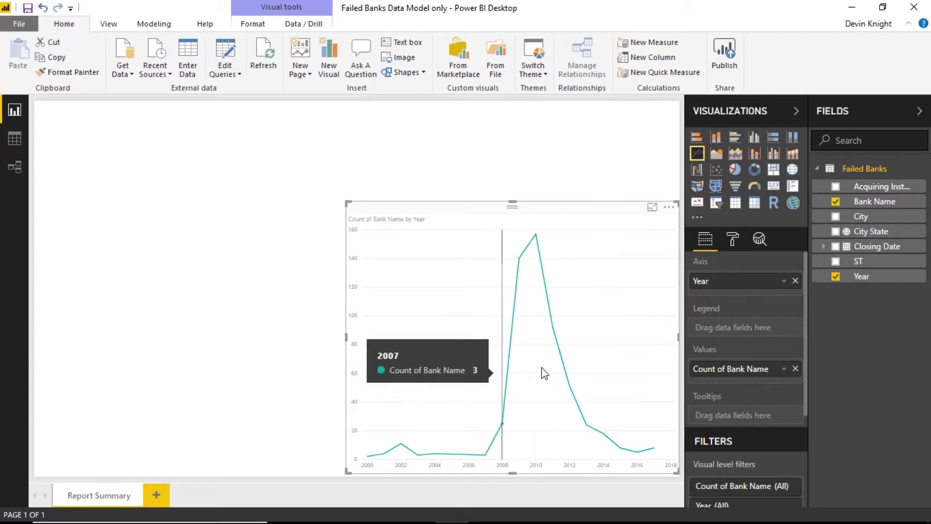
# Set the Shapes stroke width of the line chart to 8 and clear the formatting search.
pyautogui.click(733, 243)
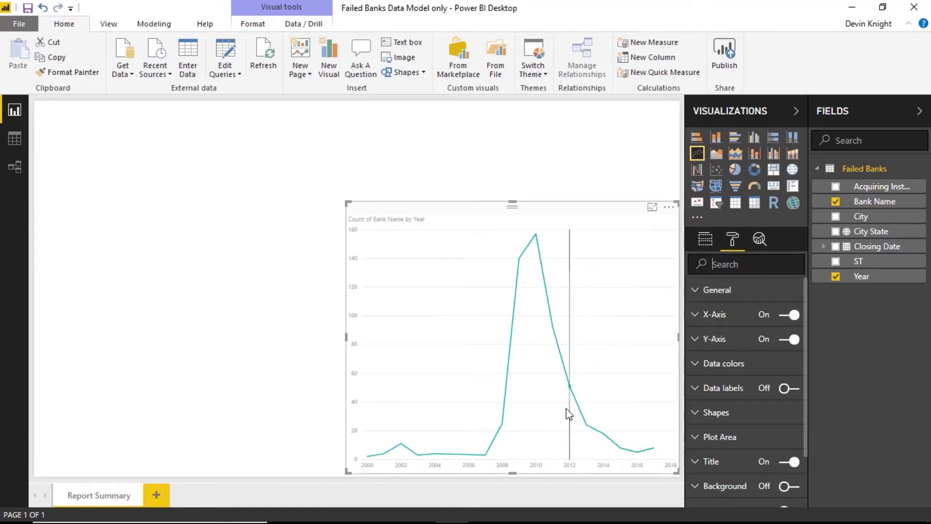
pyautogui.click(763, 267)
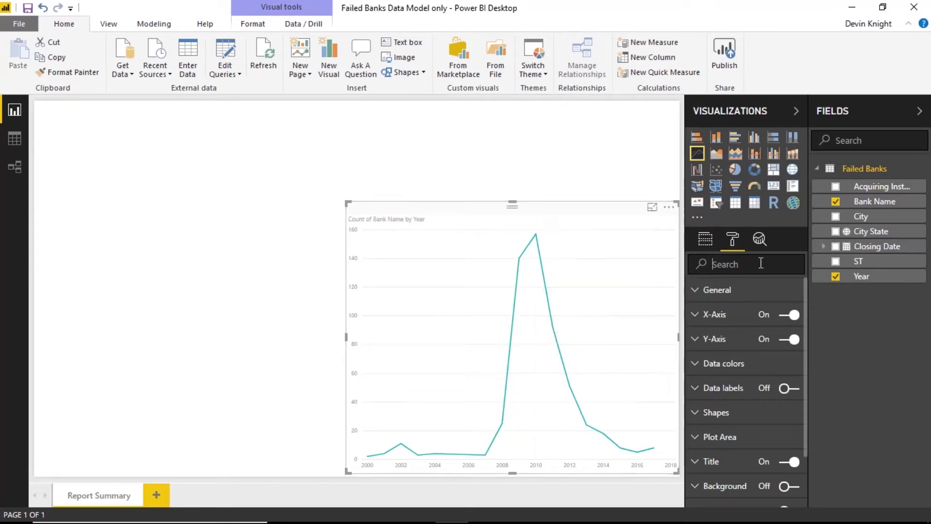
pyautogui.write('sto')
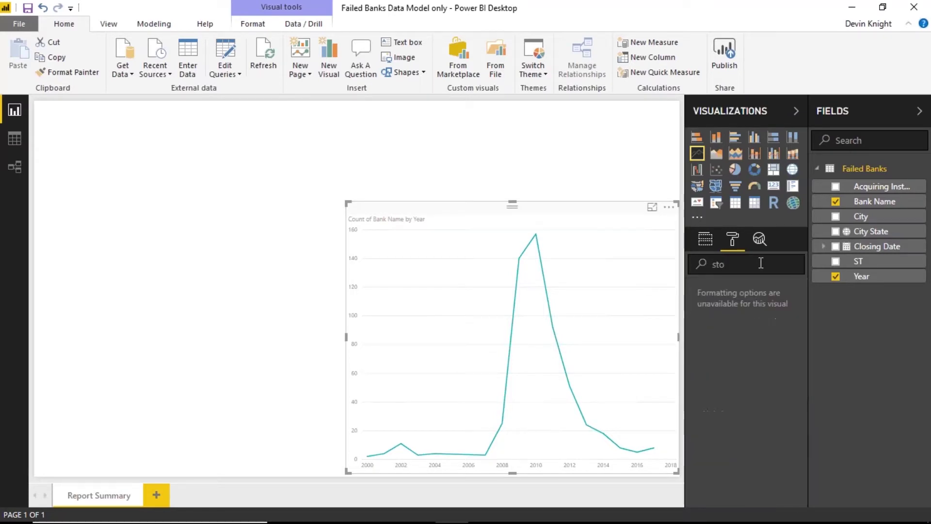
pyautogui.press('BackSpace')
pyautogui.write('roke')
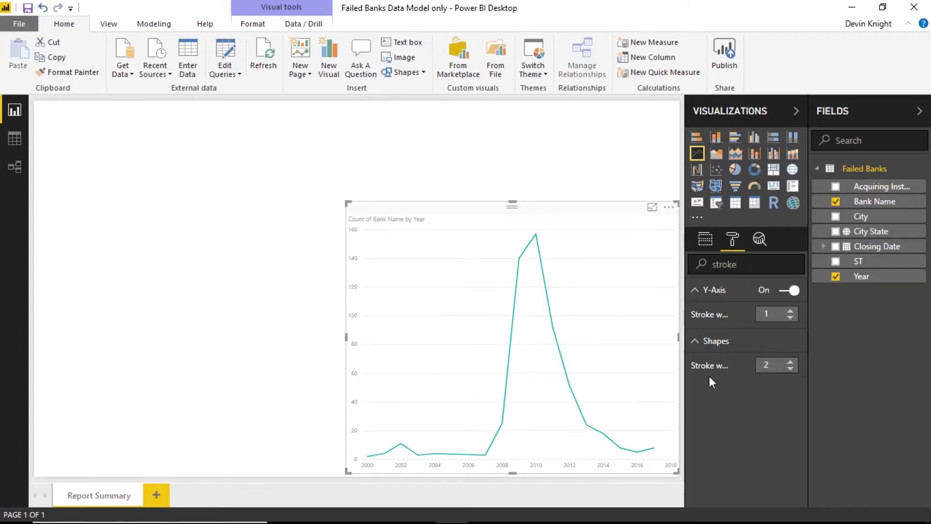
pyautogui.click(791, 361)
pyautogui.click(790, 361)
pyautogui.click(791, 361)
pyautogui.click(791, 361)
pyautogui.click(791, 361)
pyautogui.click(791, 362)
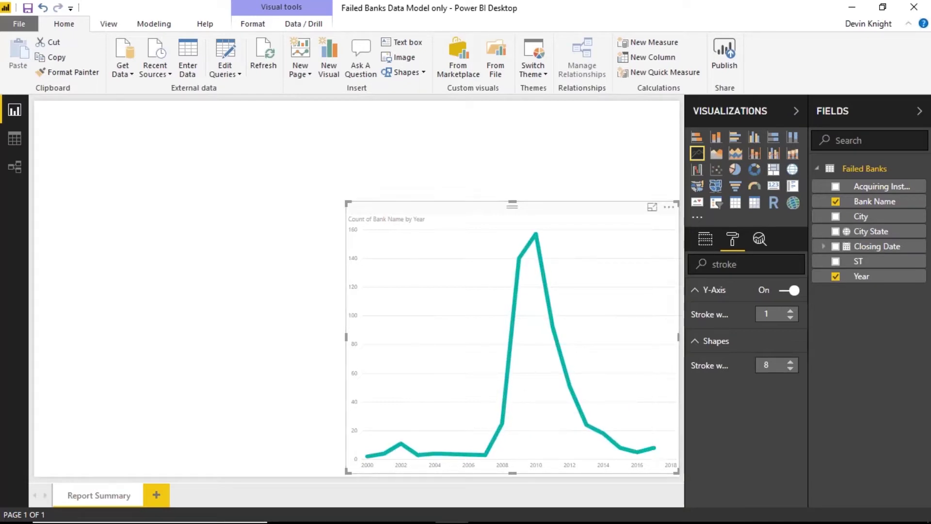
pyautogui.moveTo(736, 264); pyautogui.dragTo(720, 265)
pyautogui.press('BackSpace')
pyautogui.press('BackSpace')
pyautogui.press('BackSpace')
pyautogui.moveTo(464, 407)
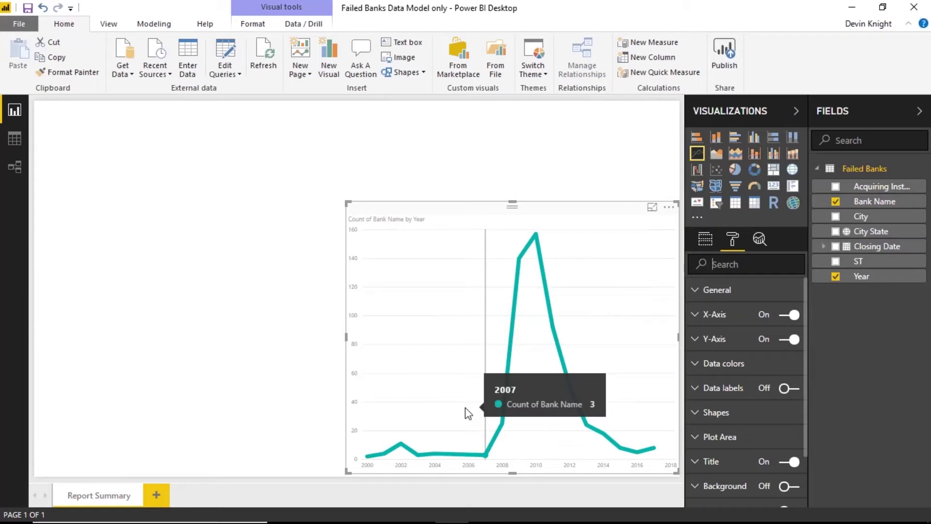
# Nudge the line chart slightly upward and deselect it.
pyautogui.click(165, 268)
pyautogui.moveTo(396, 212); pyautogui.dragTo(416, 208)
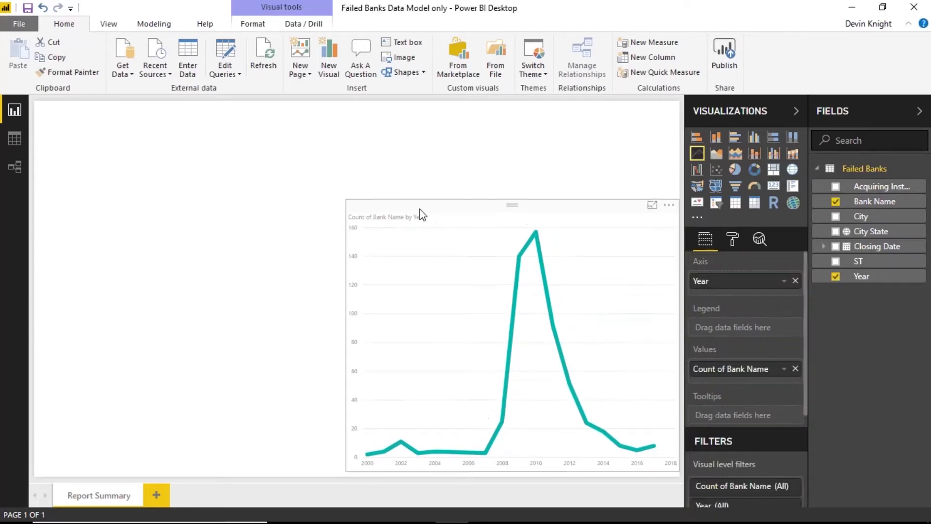
pyautogui.click(182, 269)
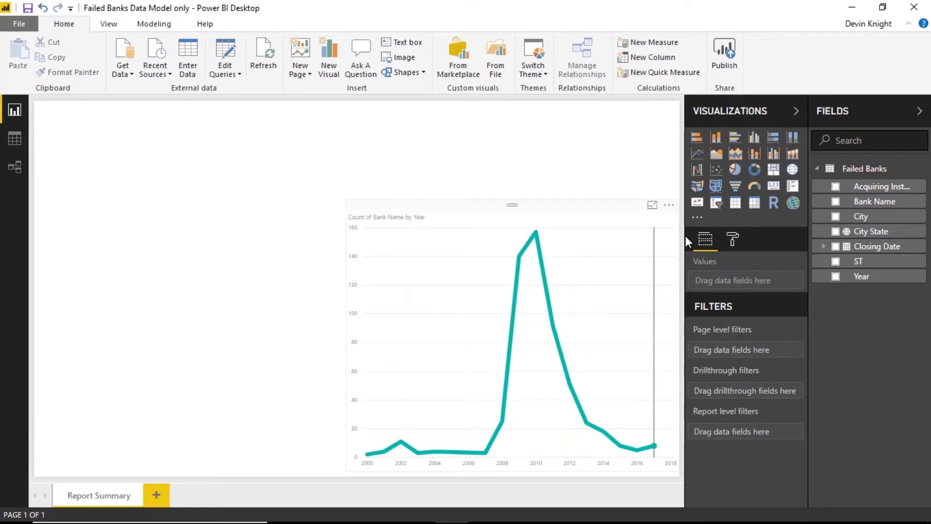
# Insert an empty table visual, align it to the page's left edge and enlarge it down to the page bottom beside the line chart.
pyautogui.click(736, 204)
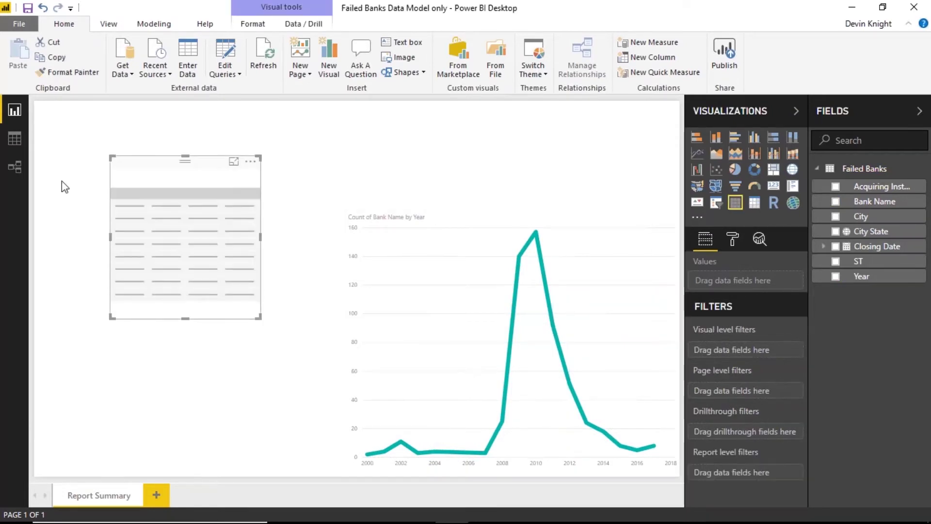
pyautogui.moveTo(70, 213); pyautogui.dragTo(49, 179)
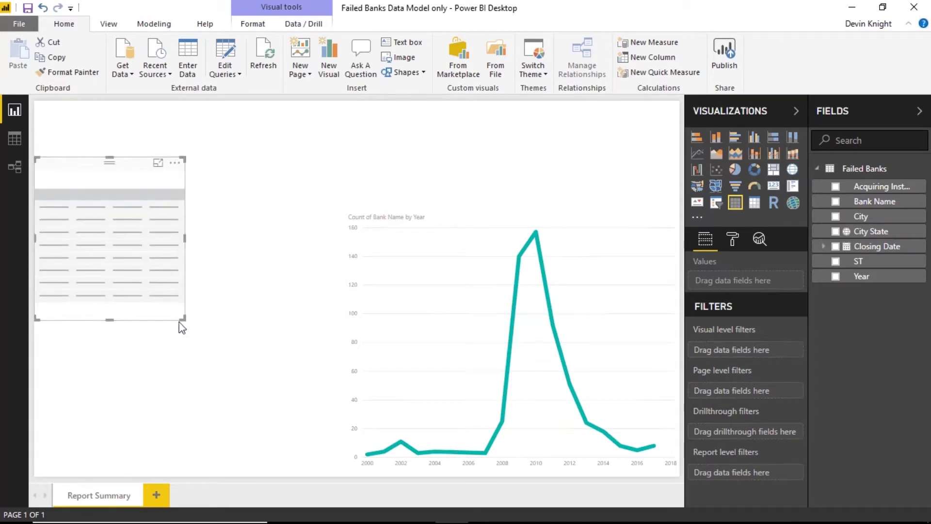
pyautogui.moveTo(180, 320); pyautogui.dragTo(312, 489)
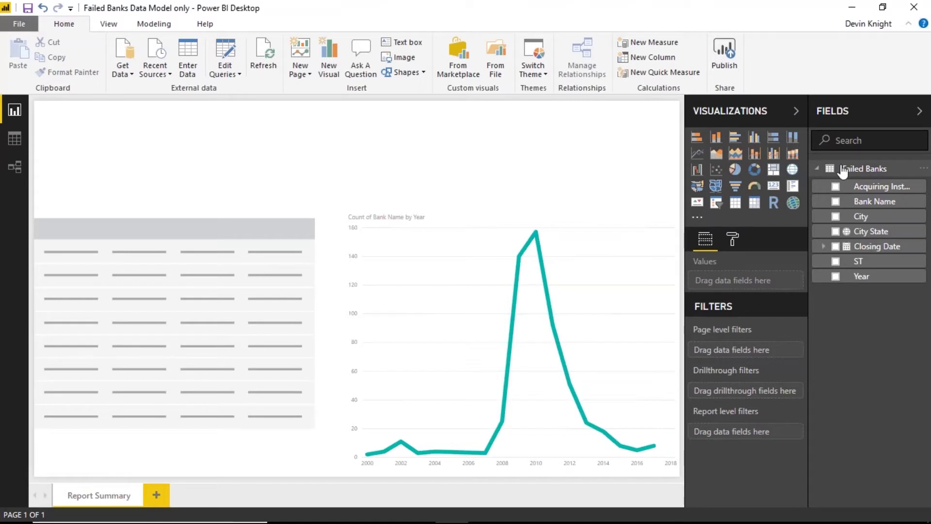
# Fill the empty table with ST and the Count of Bank Name, and lower its top edge toward the line chart's top.
pyautogui.click(835, 262)
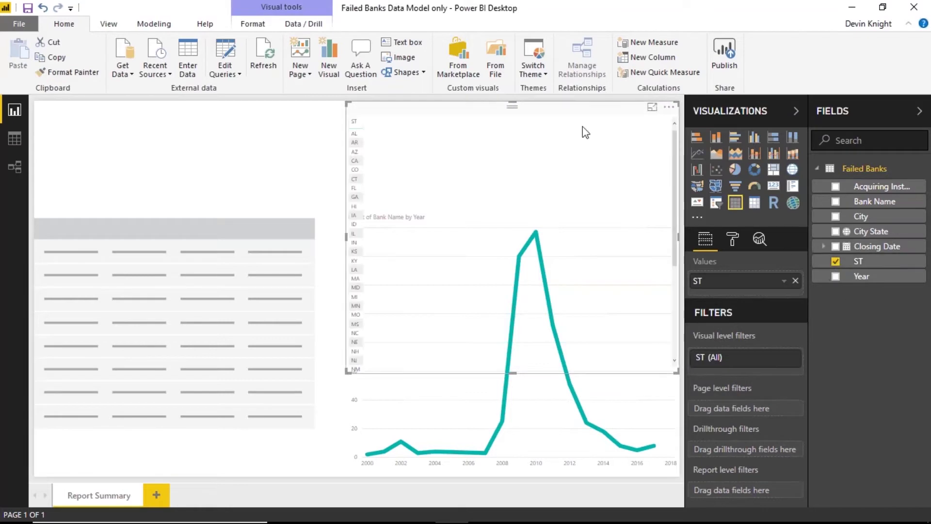
pyautogui.press('Delete')
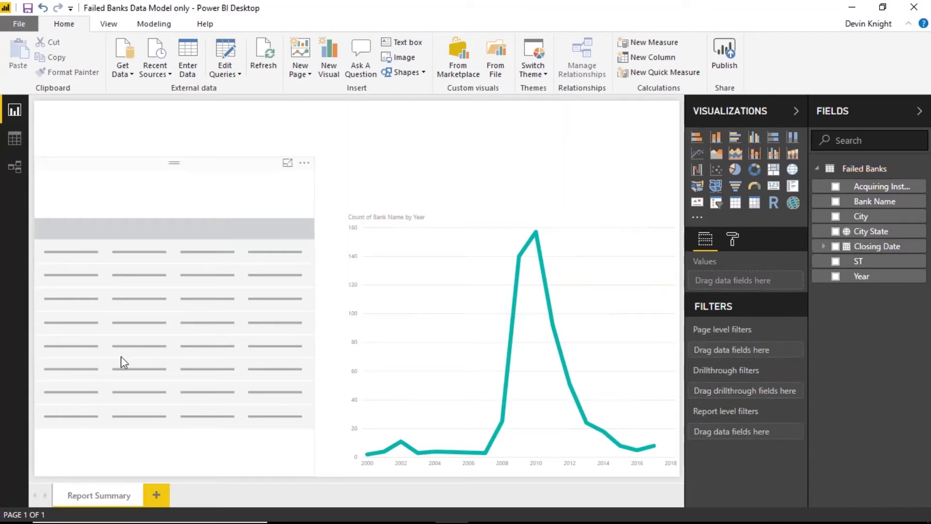
pyautogui.click(144, 285)
pyautogui.click(835, 262)
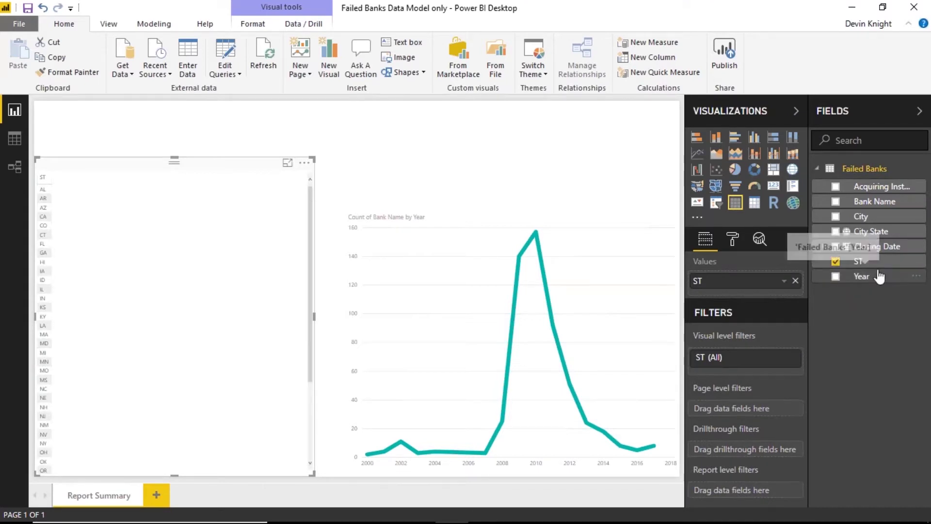
pyautogui.moveTo(873, 201); pyautogui.dragTo(775, 302)
pyautogui.click(783, 297)
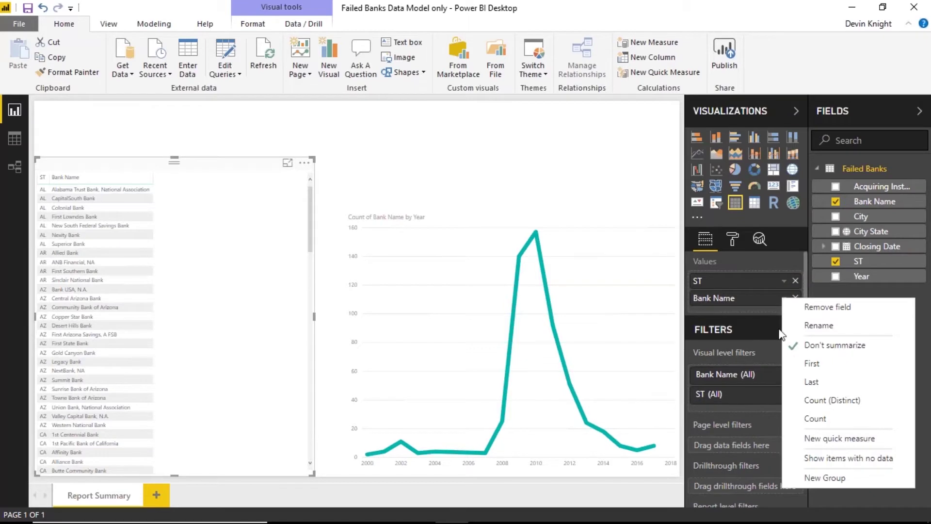
pyautogui.click(805, 416)
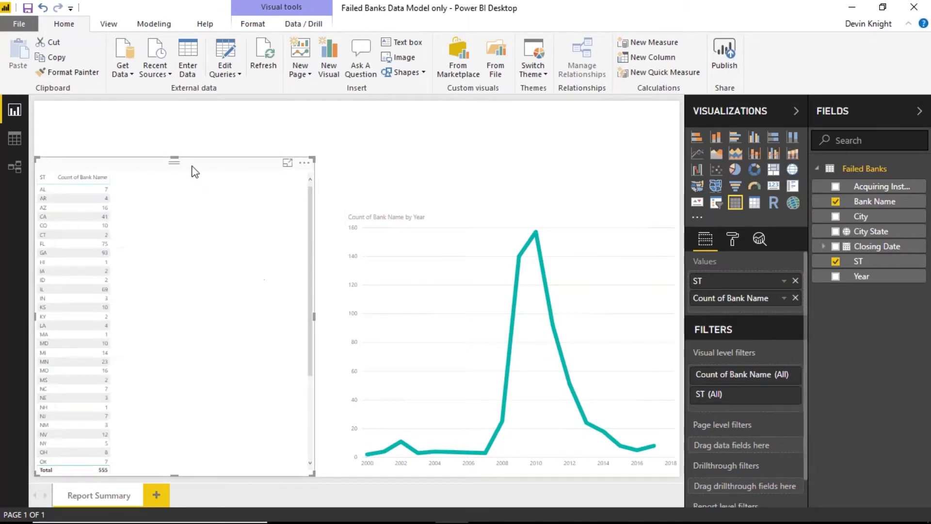
pyautogui.moveTo(175, 156); pyautogui.dragTo(177, 196)
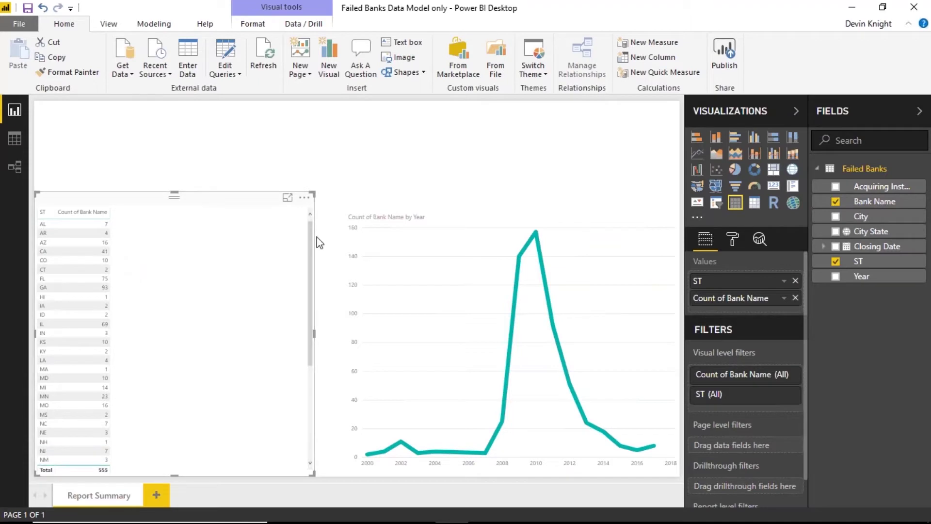
# Search the table's formatting options for "text" and set the Grid text size to 13.
pyautogui.click(740, 244)
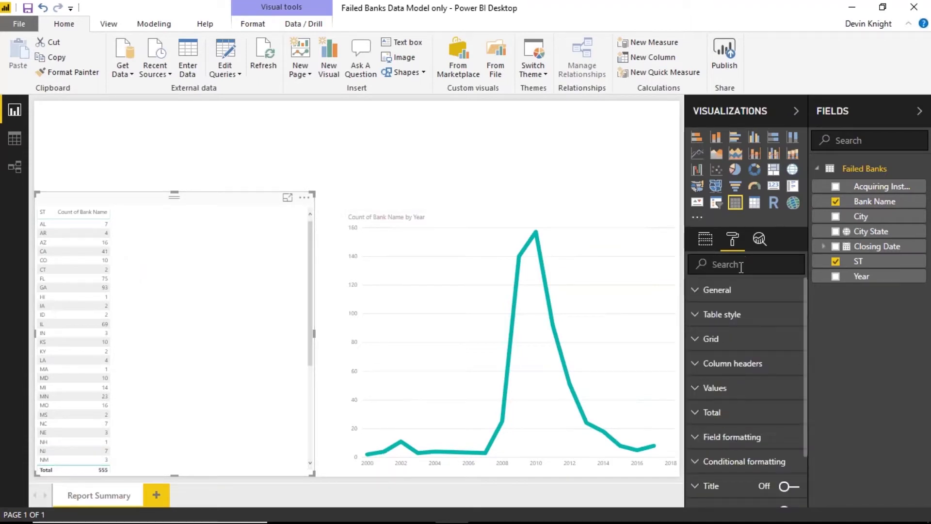
pyautogui.write('text')
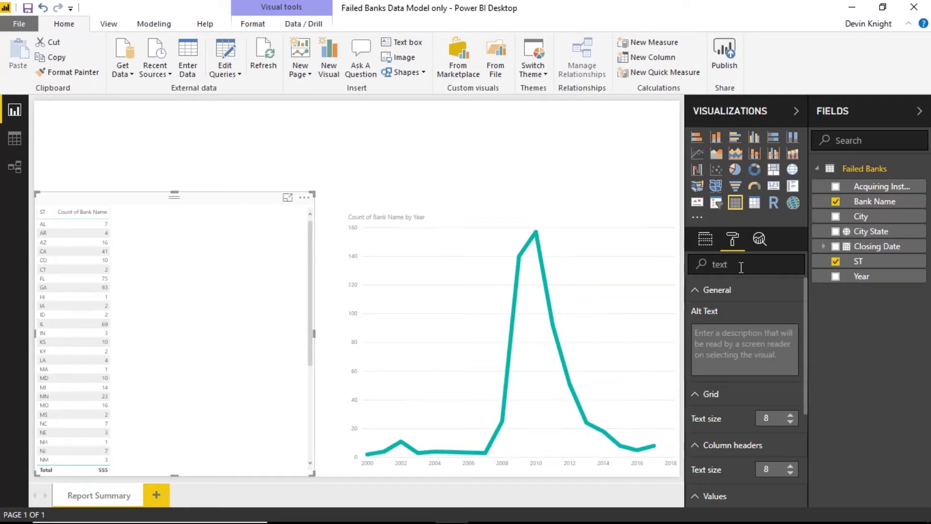
pyautogui.click(790, 415)
pyautogui.click(790, 415)
pyautogui.click(790, 416)
pyautogui.click(790, 416)
pyautogui.click(790, 415)
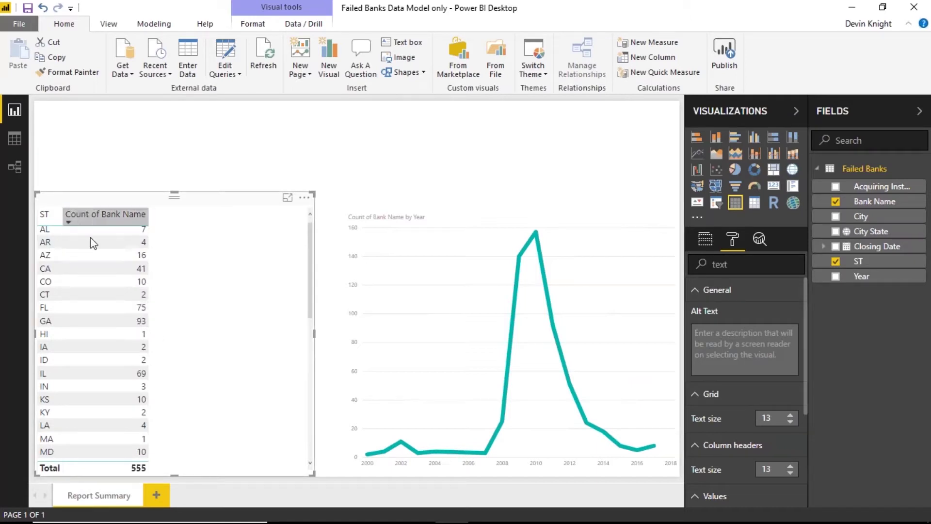
# Sort the table by Count of Bank Name in descending order, widen its ST column and deselect it.
pyautogui.click(106, 217)
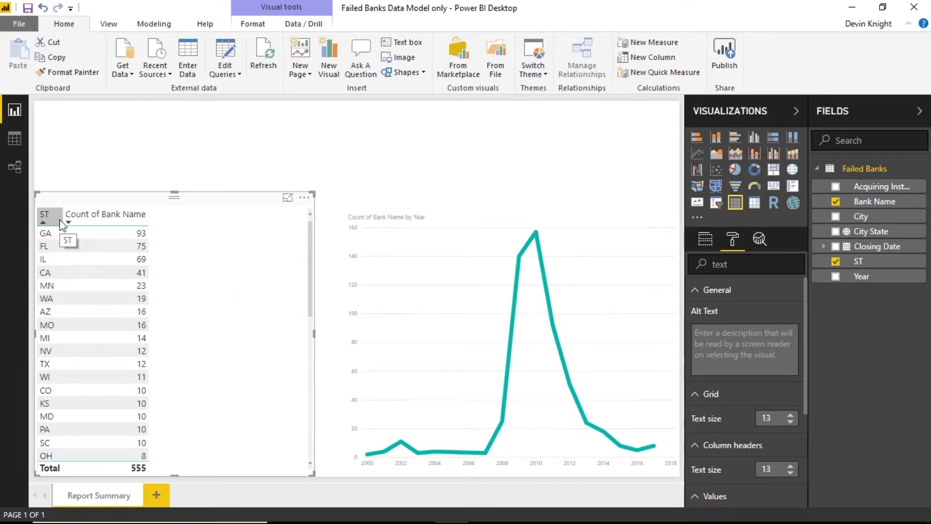
pyautogui.moveTo(63, 219); pyautogui.dragTo(98, 219)
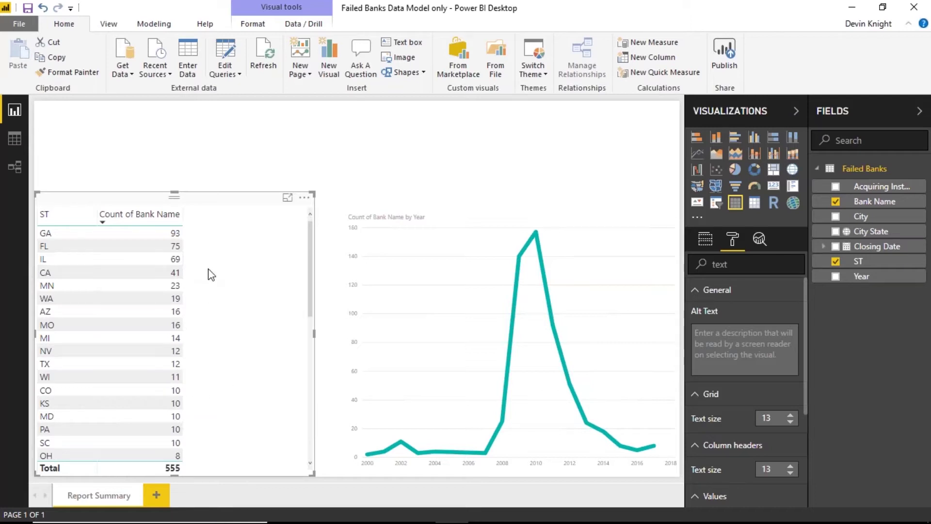
pyautogui.click(216, 168)
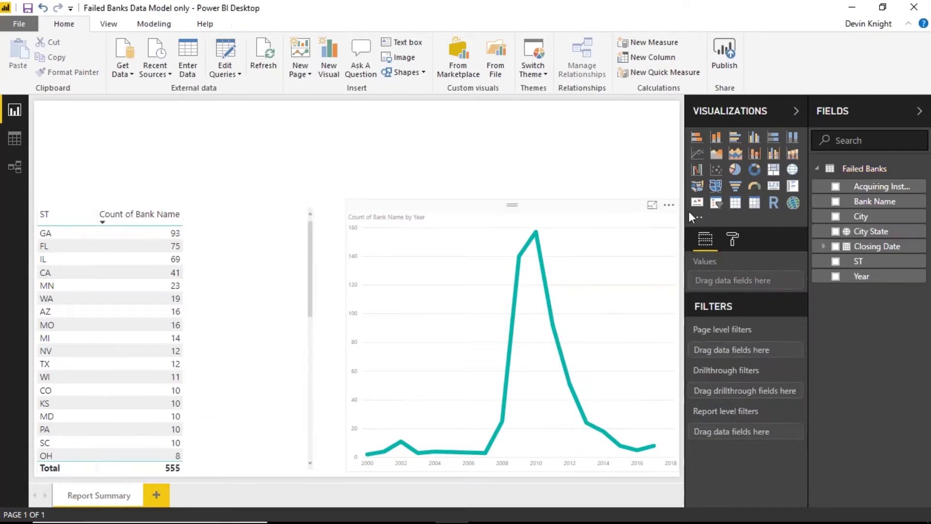
# Insert a stacked column chart over the state table with ST as axis and Count of Bank Name as value.
pyautogui.click(716, 145)
pyautogui.moveTo(228, 114); pyautogui.dragTo(229, 214)
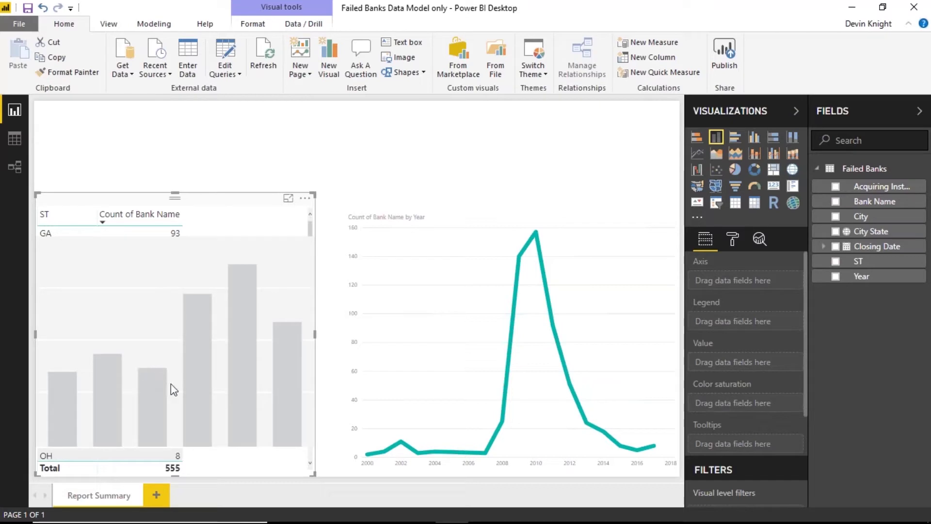
pyautogui.click(835, 262)
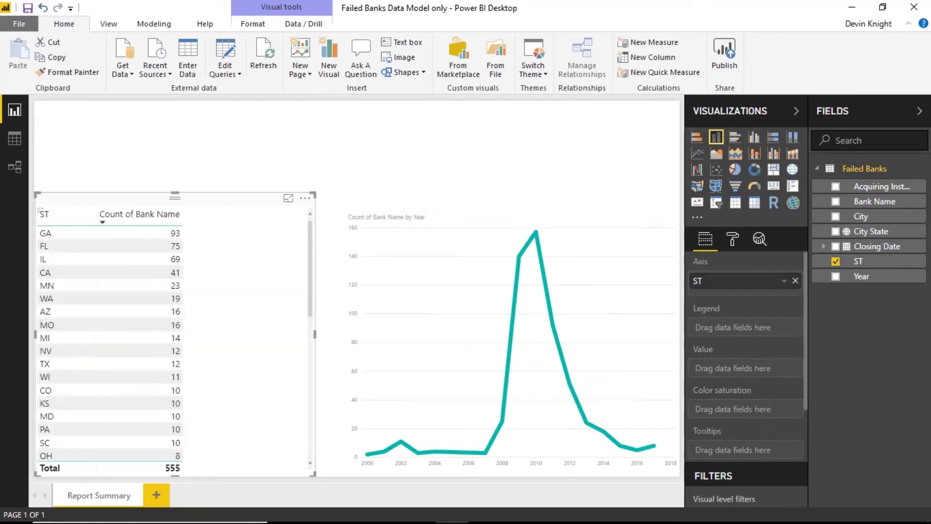
pyautogui.click(835, 202)
pyautogui.moveTo(733, 328); pyautogui.dragTo(764, 369)
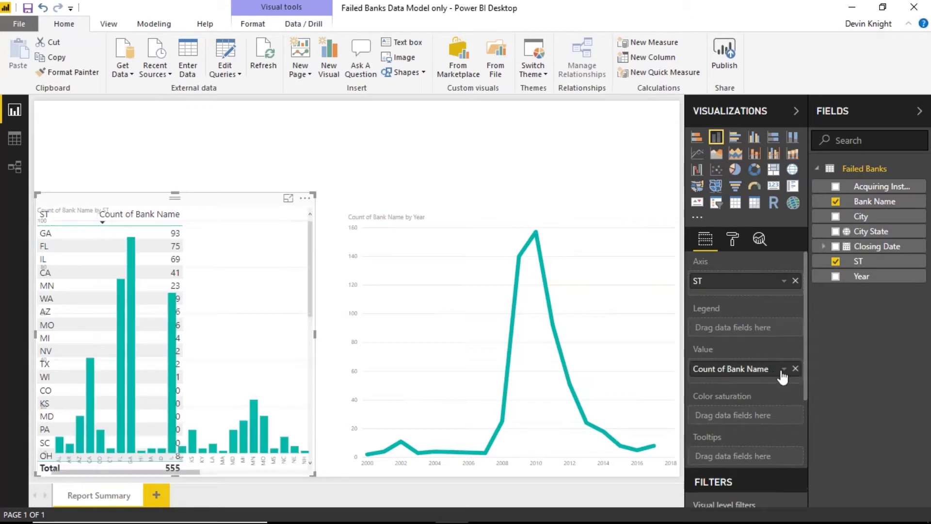
# Add Year as the column chart's legend, align the chart exactly over the table and deselect it.
pyautogui.click(783, 369)
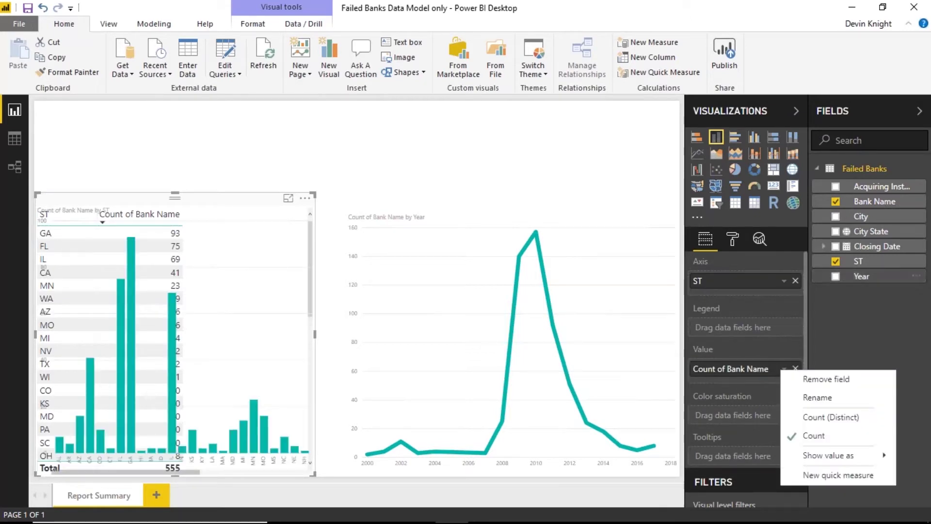
pyautogui.click(863, 276)
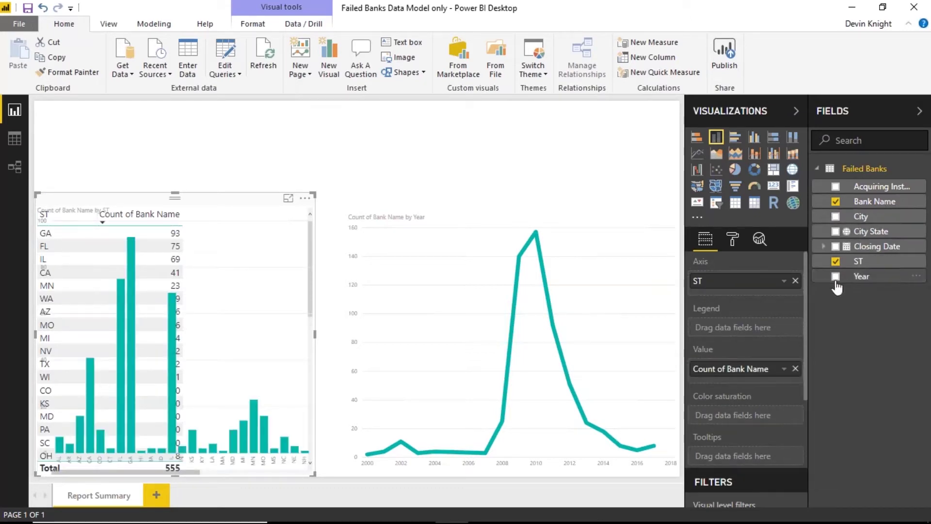
pyautogui.click(863, 276)
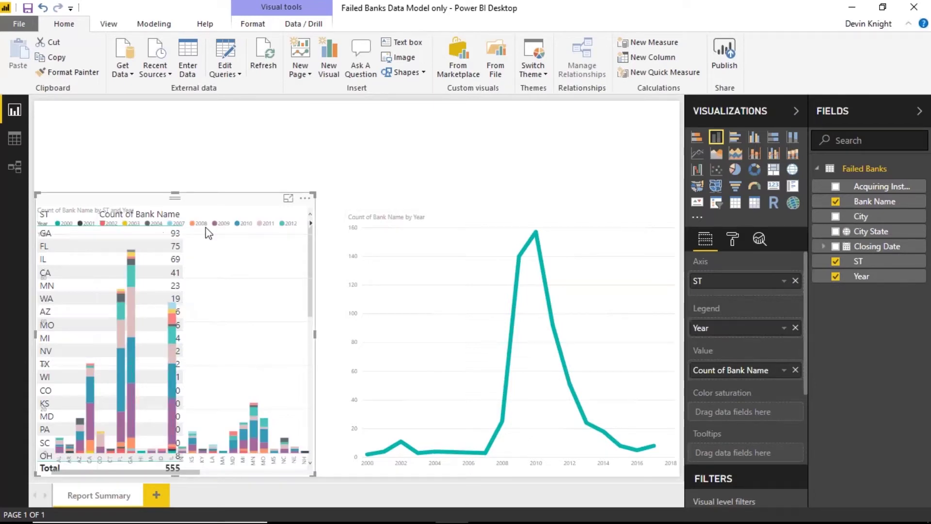
pyautogui.moveTo(194, 204); pyautogui.dragTo(254, 192)
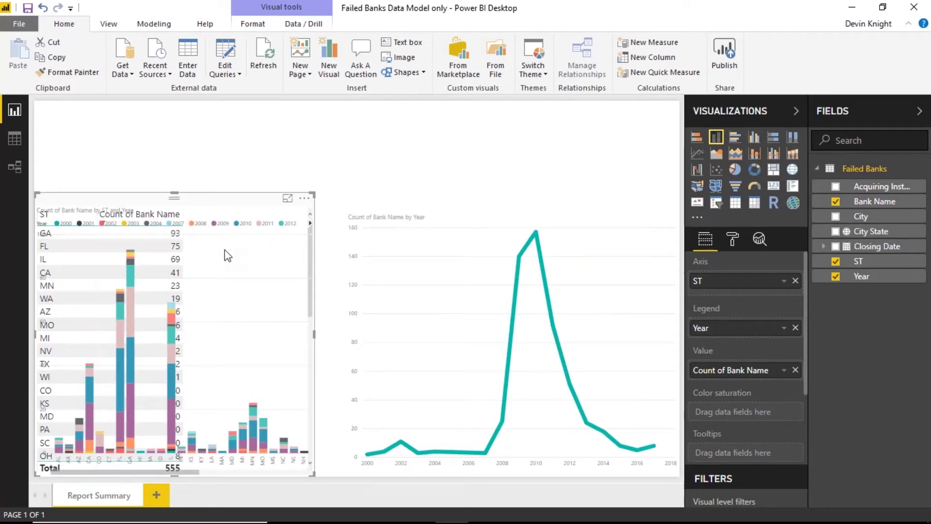
pyautogui.click(294, 157)
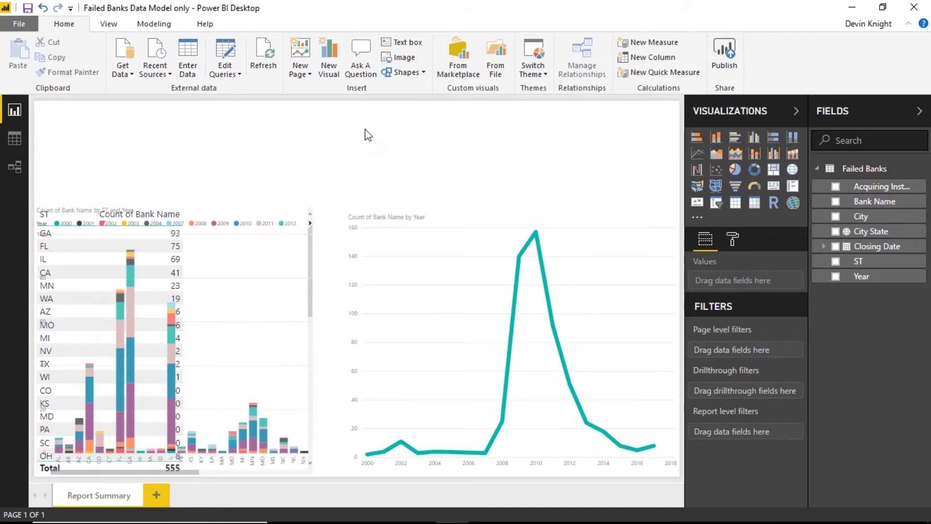
# Insert the image Column Button.png, shrink it and place it above the table and column chart.
pyautogui.click(405, 65)
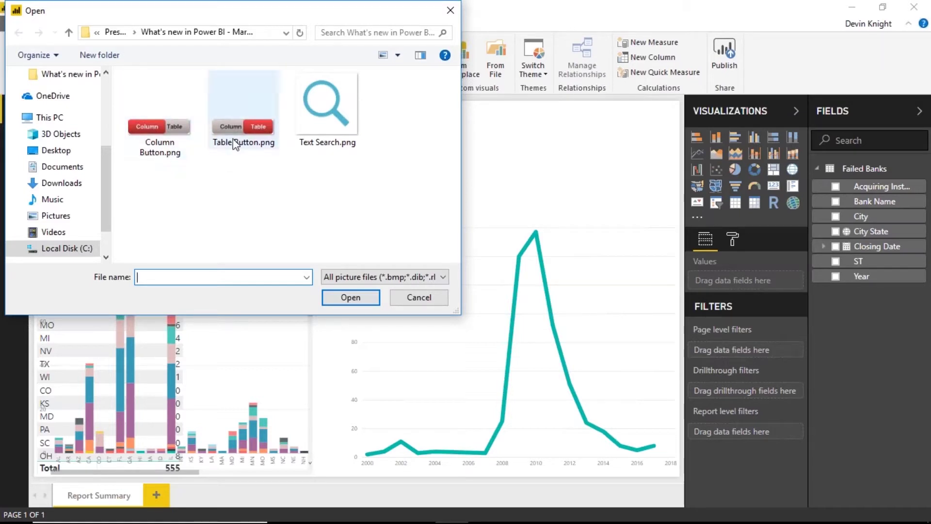
pyautogui.doubleClick(171, 137)
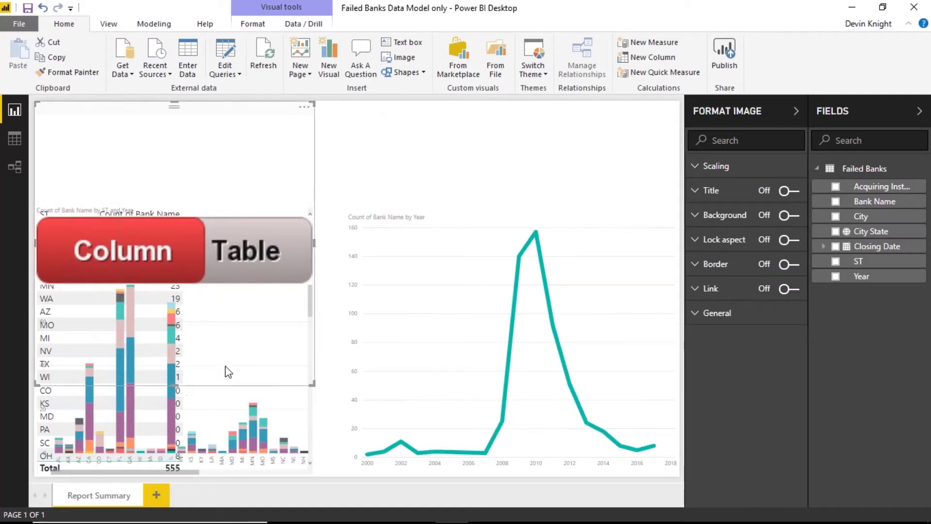
pyautogui.moveTo(173, 383); pyautogui.dragTo(174, 190)
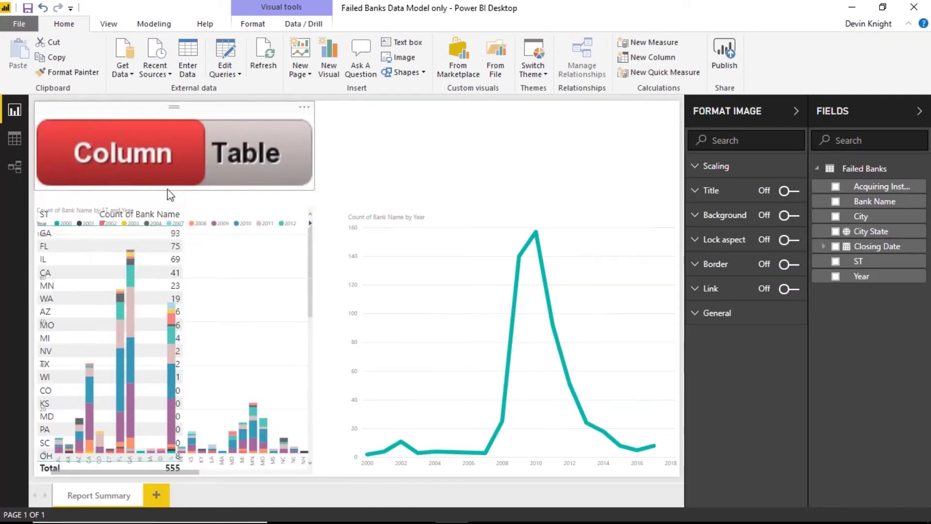
pyautogui.moveTo(313, 189); pyautogui.dragTo(187, 153)
pyautogui.moveTo(144, 110); pyautogui.dragTo(202, 136)
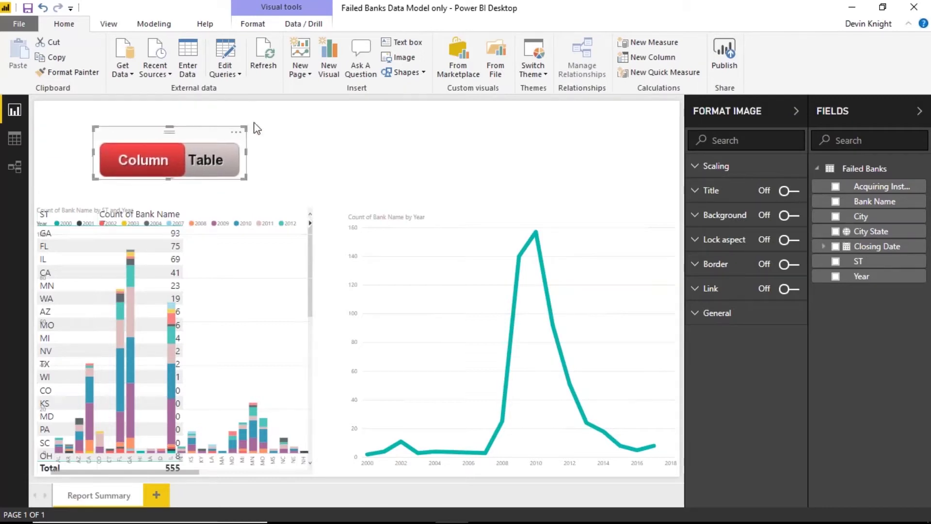
# Insert the image Table Button.png at a similar size beside the Column button image.
pyautogui.click(398, 57)
pyautogui.click(228, 130)
pyautogui.doubleClick(228, 130)
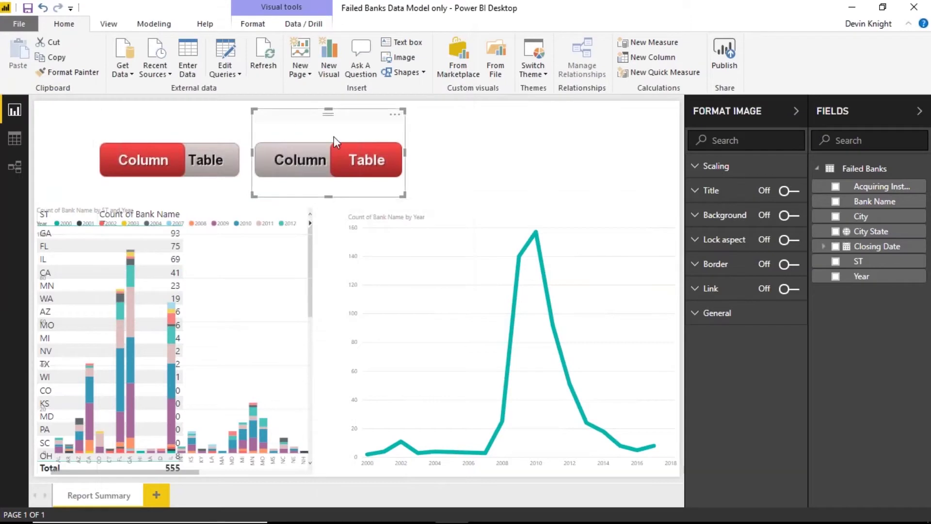
# Try overlaying the Table button image on the Column button image, and move it back beside it.
pyautogui.moveTo(349, 116); pyautogui.dragTo(192, 122)
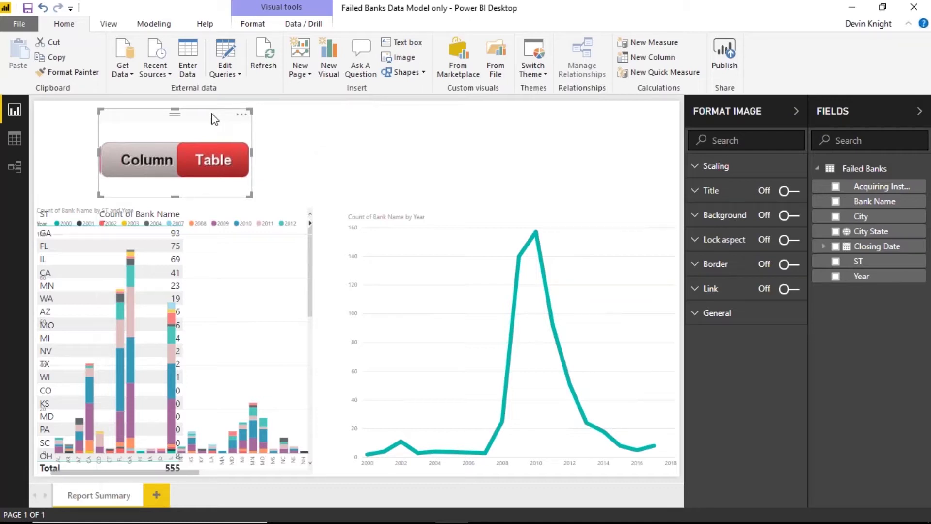
pyautogui.moveTo(214, 119); pyautogui.dragTo(243, 116)
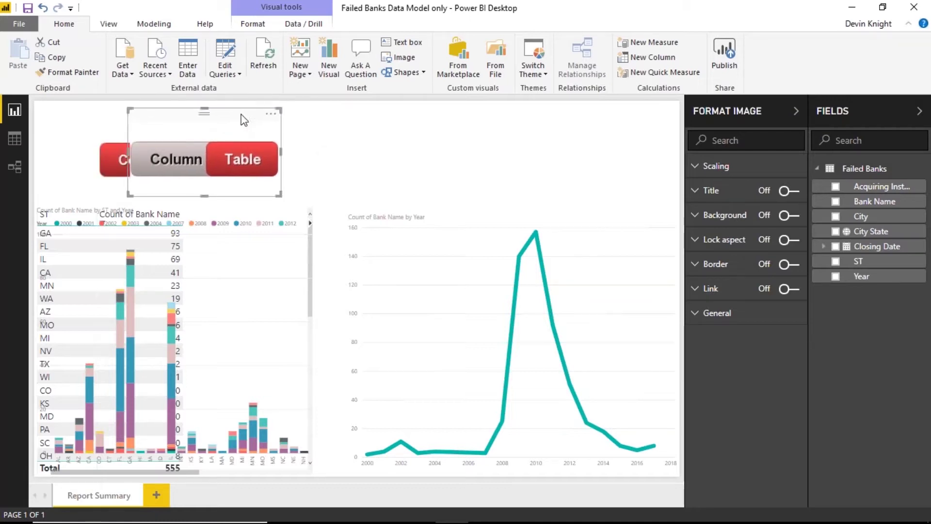
pyautogui.click(313, 134)
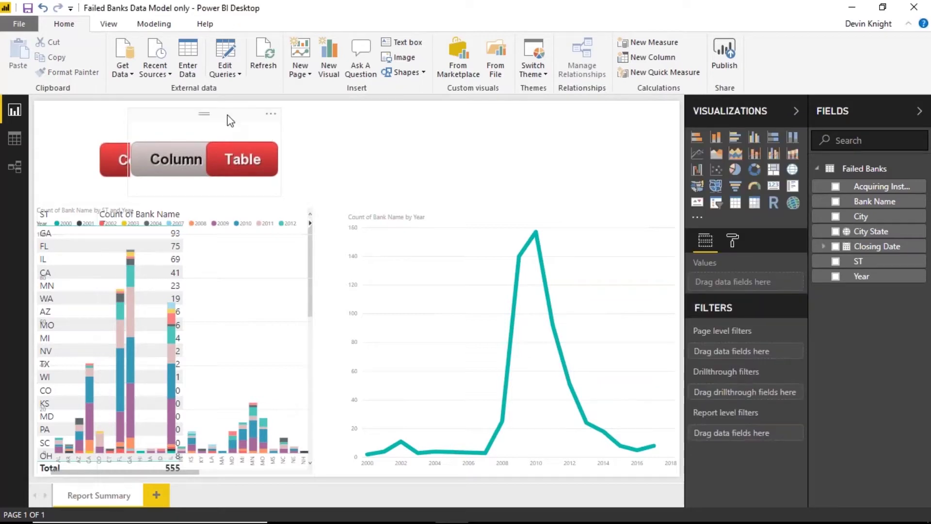
pyautogui.moveTo(228, 115); pyautogui.dragTo(195, 115)
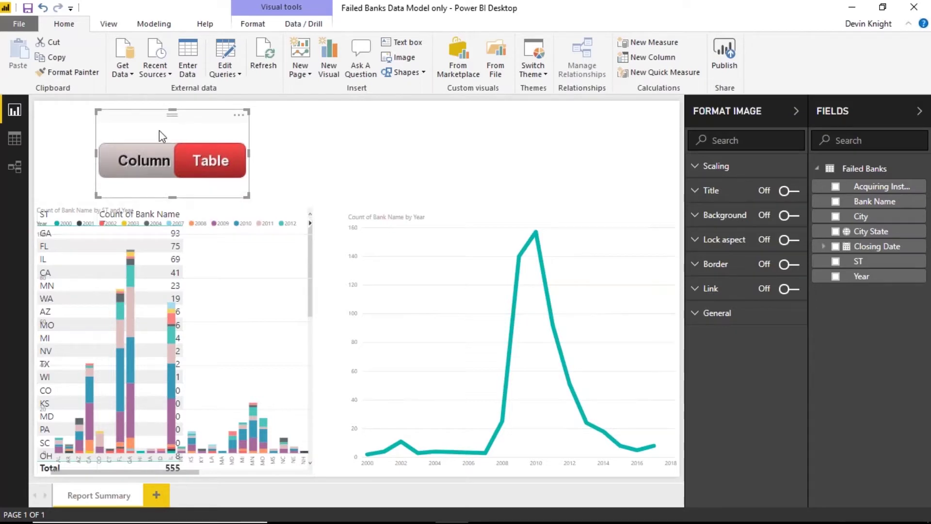
pyautogui.moveTo(199, 118); pyautogui.dragTo(364, 117)
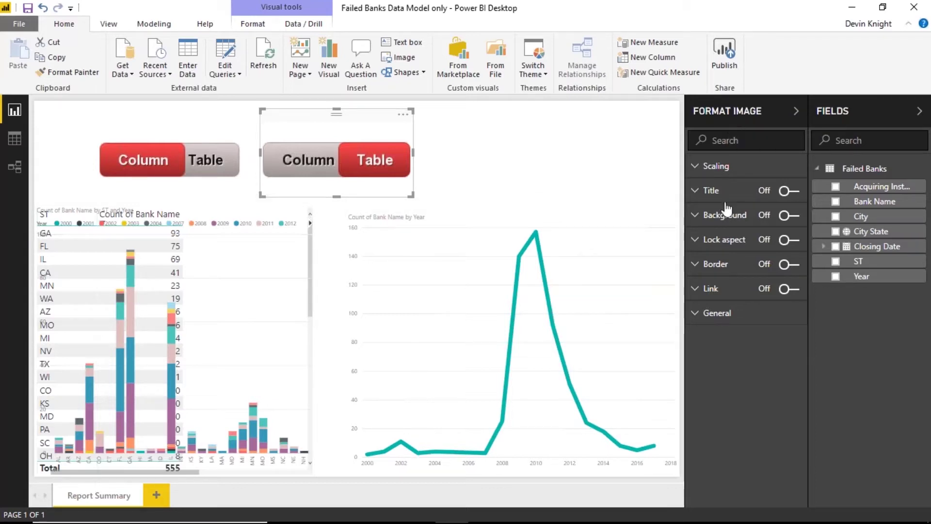
# Enter "Table Button" as the title text of the Table button image and switch its title off again.
pyautogui.click(788, 191)
pyautogui.click(703, 200)
pyautogui.click(754, 215)
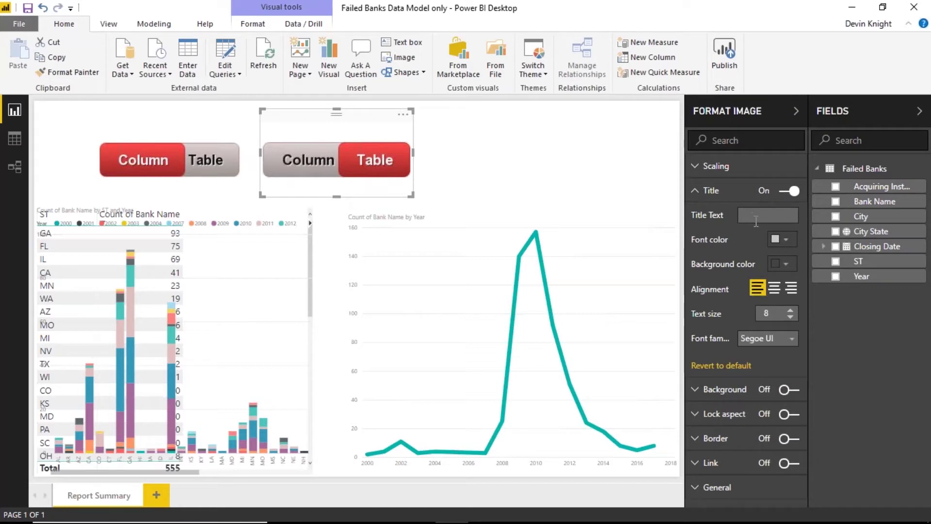
pyautogui.write('Tab')
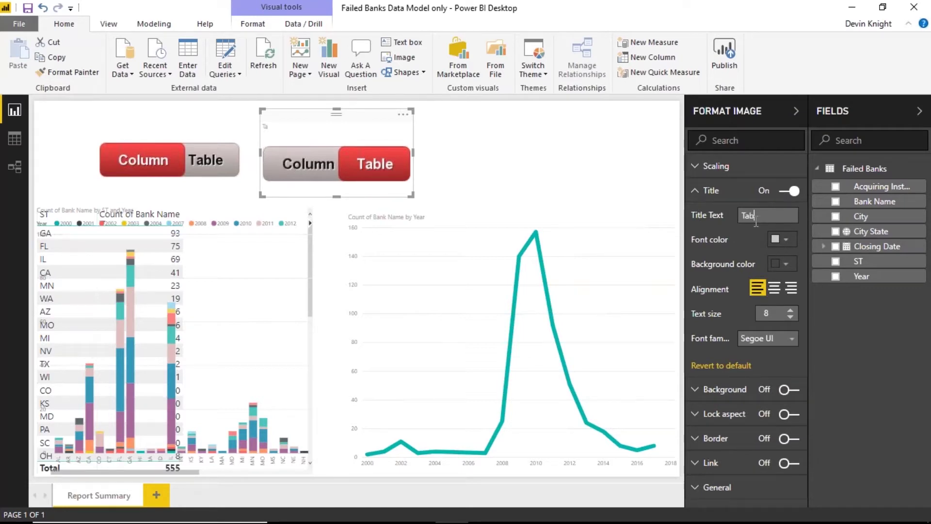
pyautogui.write('le Button')
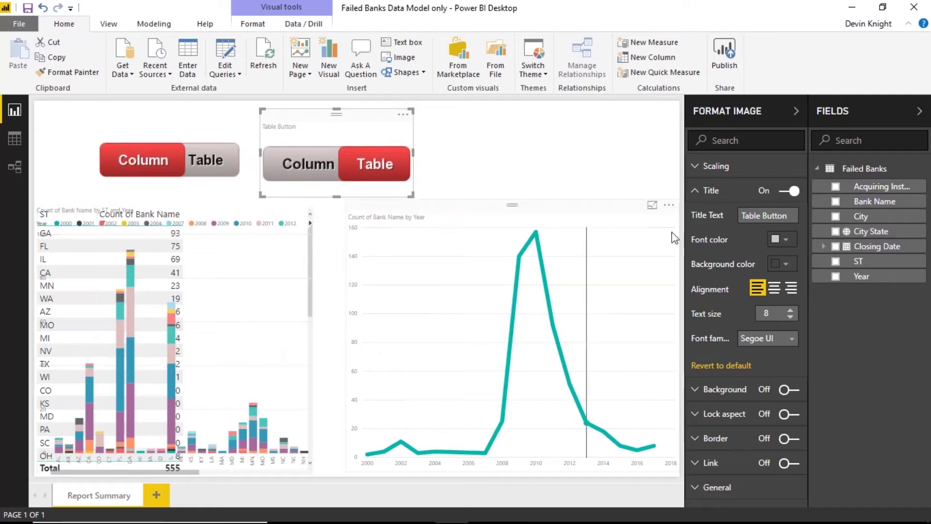
pyautogui.click(791, 192)
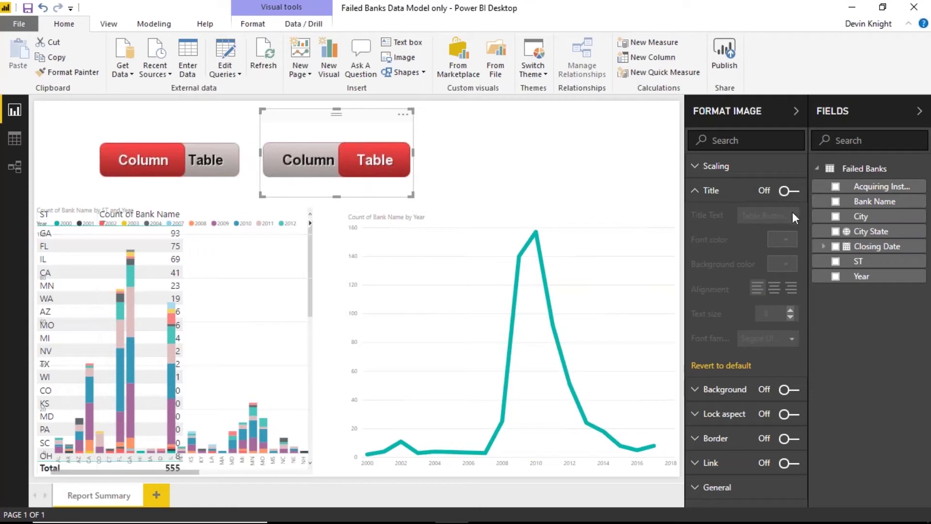
# Enter "Column Button" as the title text of the Column button image and switch its title off again.
pyautogui.click(178, 144)
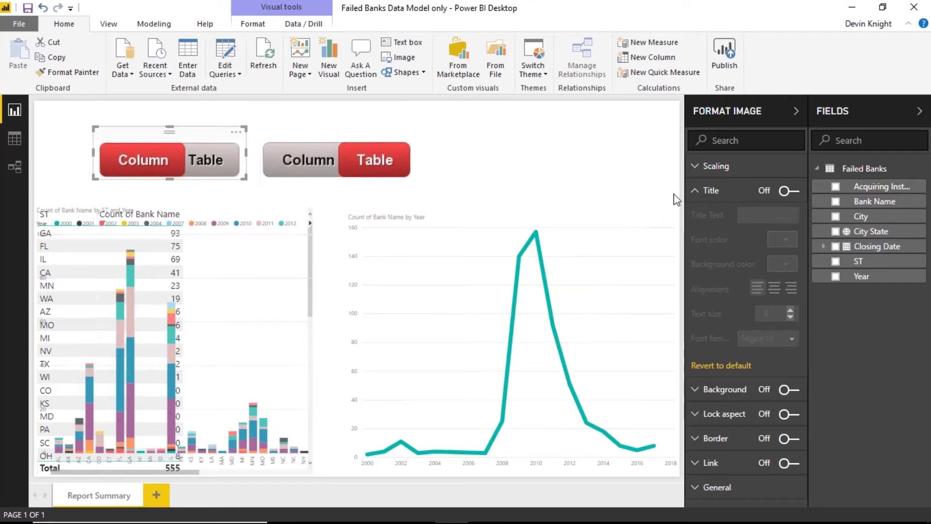
pyautogui.click(778, 193)
pyautogui.click(774, 215)
pyautogui.write('Column')
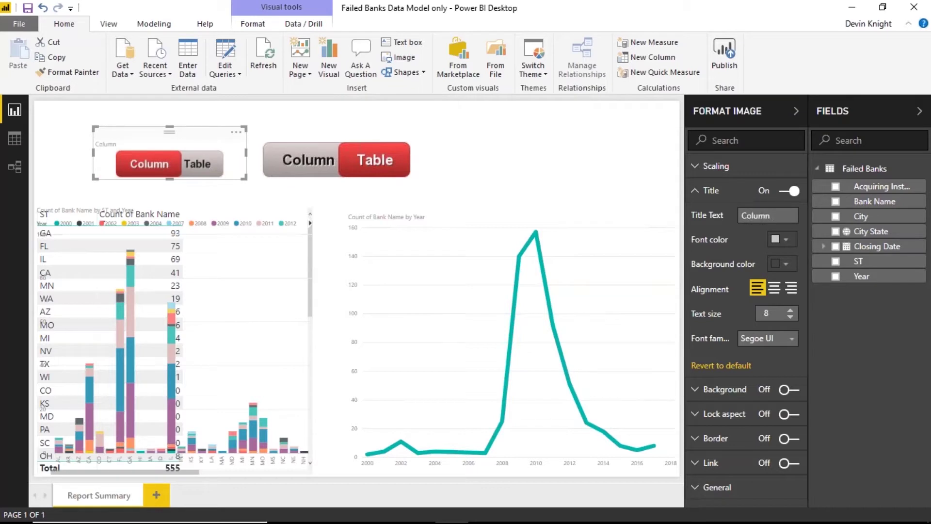
pyautogui.write('Button')
pyautogui.click(790, 190)
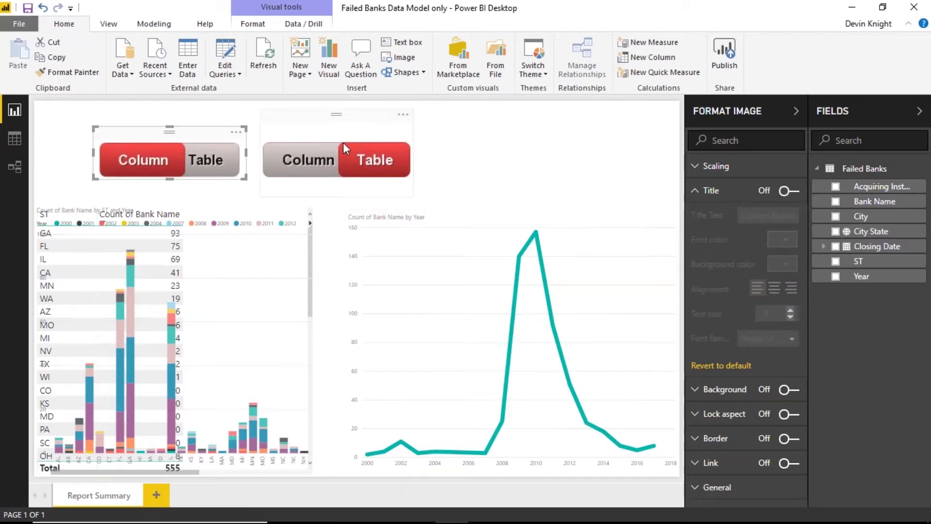
# Overlay the Table button image on the Column button image and move the column chart off the table toward the line chart.
pyautogui.moveTo(328, 115); pyautogui.dragTo(181, 120)
pyautogui.moveTo(157, 114); pyautogui.dragTo(164, 118)
pyautogui.click(259, 204)
pyautogui.moveTo(259, 204); pyautogui.dragTo(446, 188)
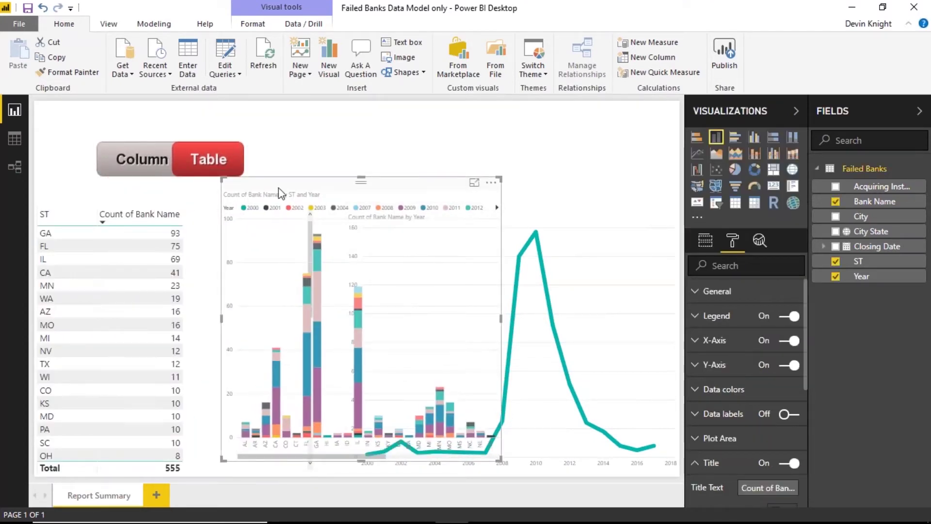
# Replace the column chart's title text with "Column Chart" and switch its title off.
pyautogui.scroll(-3, 803, 327)
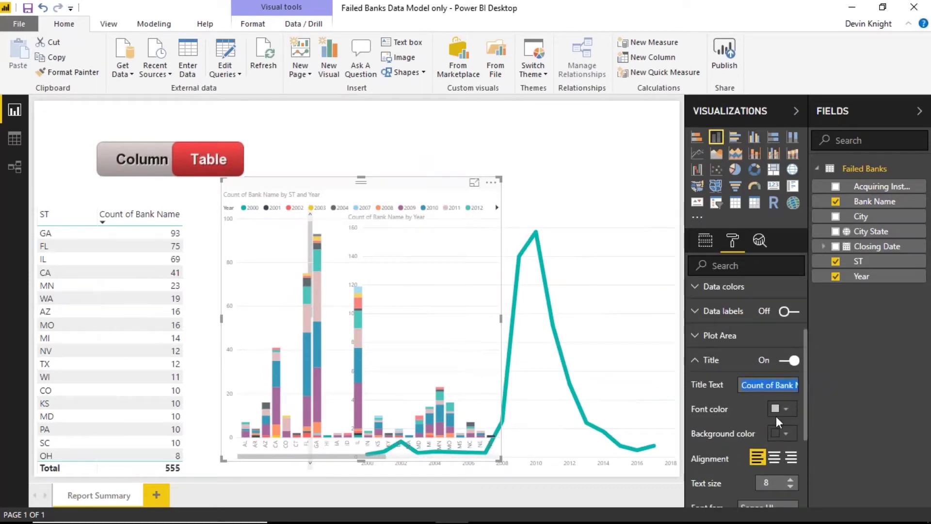
pyautogui.write('Column Chart')
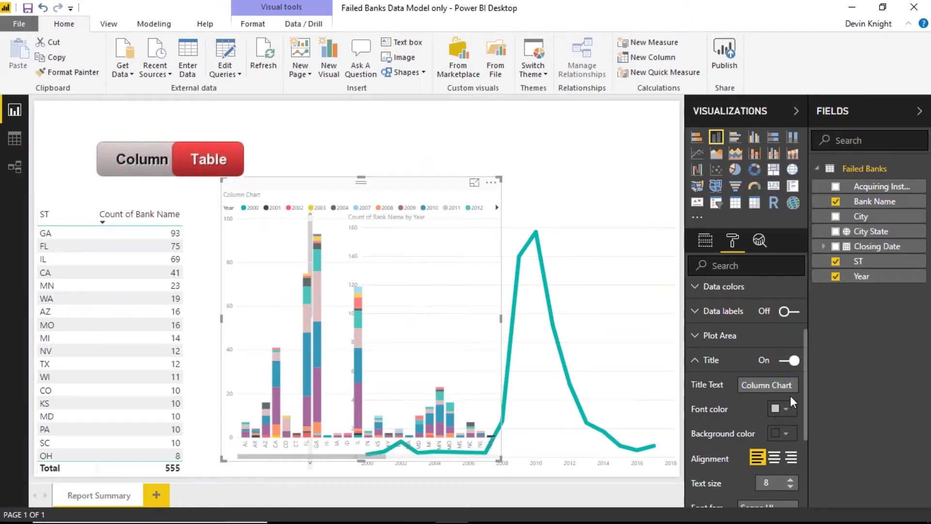
pyautogui.click(791, 360)
pyautogui.click(706, 367)
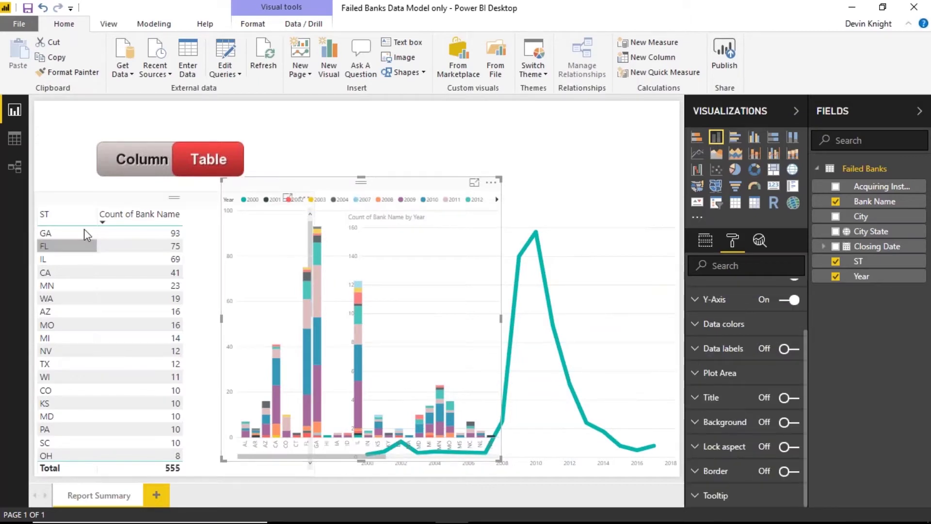
# Enter "Table" as the title text of the state table and switch its title off again.
pyautogui.click(95, 203)
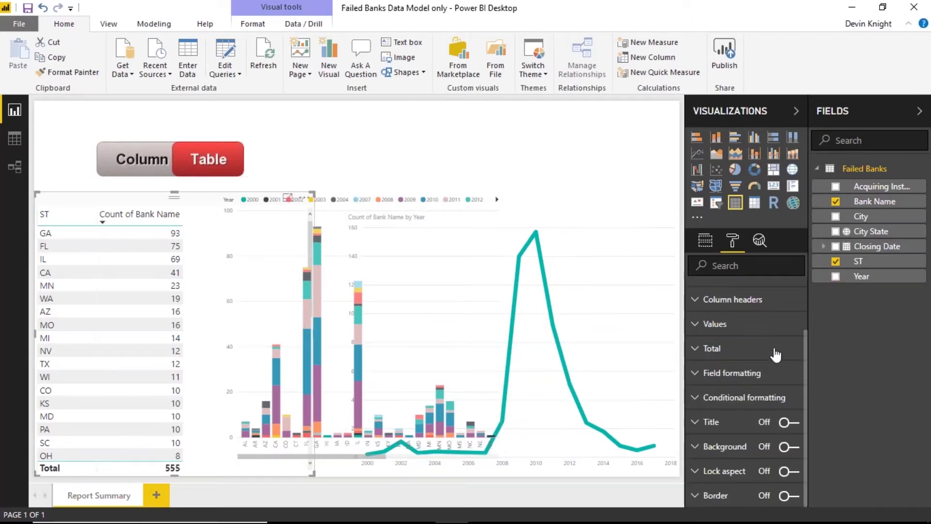
pyautogui.click(790, 423)
pyautogui.click(701, 425)
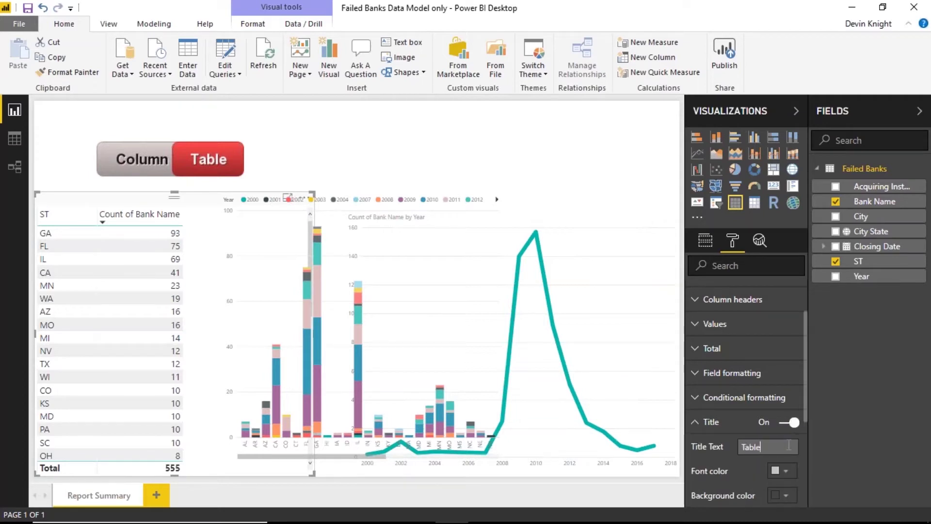
pyautogui.press('Return')
pyautogui.click(792, 423)
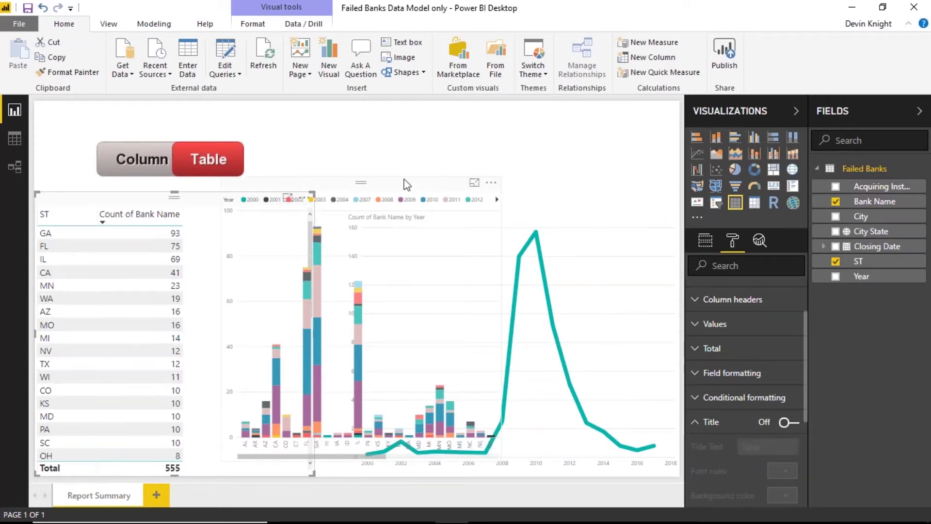
# Move the column chart back on top of the state table so the two visuals overlap, and clear the selection.
pyautogui.click(426, 183)
pyautogui.moveTo(427, 182); pyautogui.dragTo(231, 249)
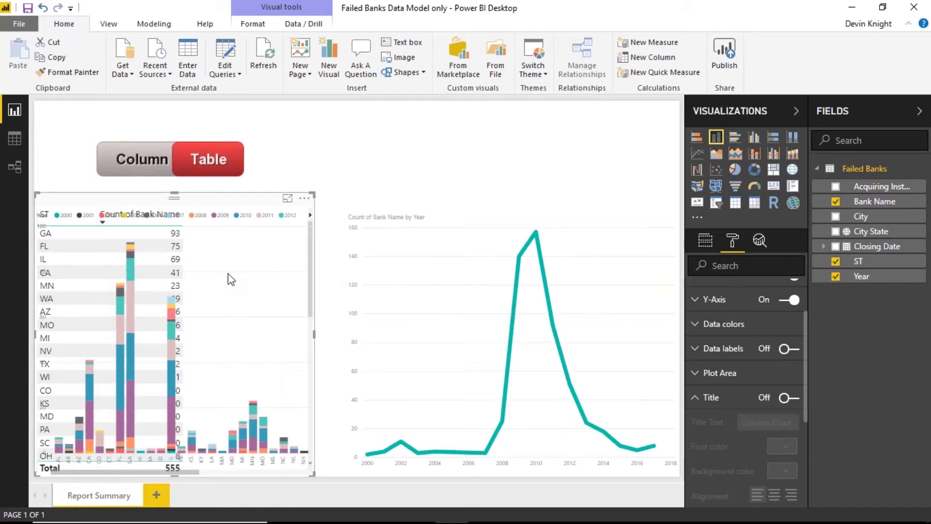
pyautogui.click(411, 167)
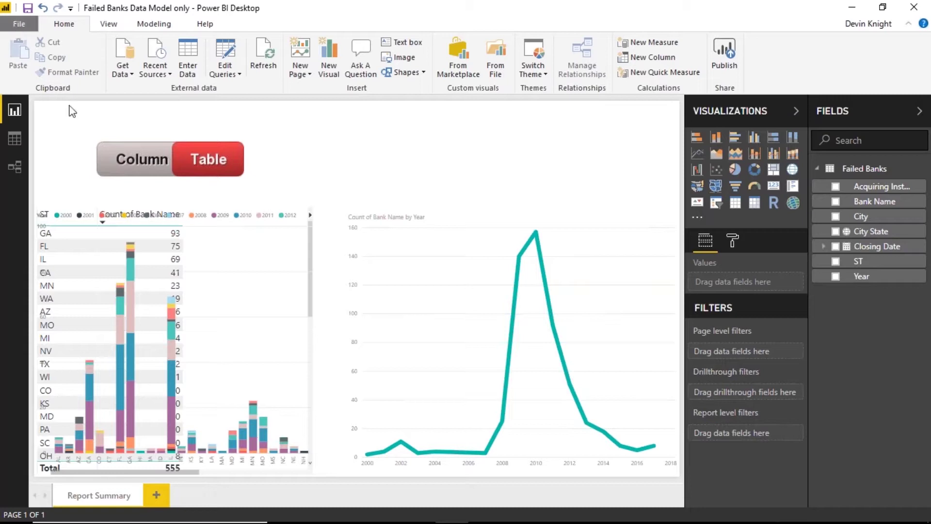
# Display the Bookmarks and Selection panes.
pyautogui.click(107, 24)
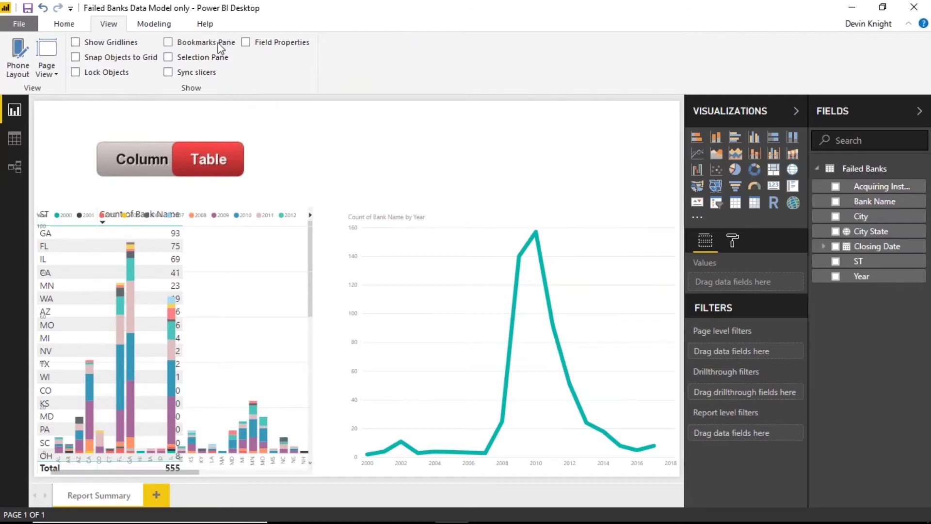
pyautogui.click(191, 42)
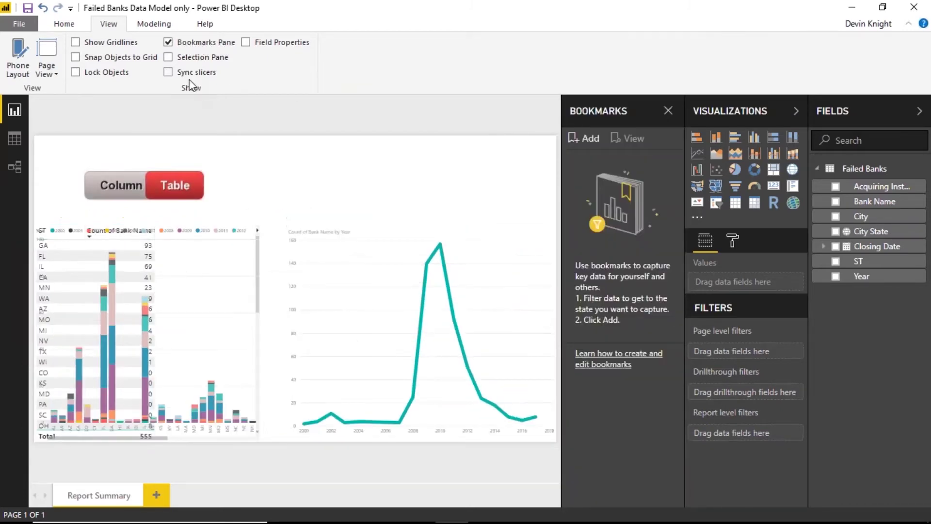
pyautogui.click(193, 57)
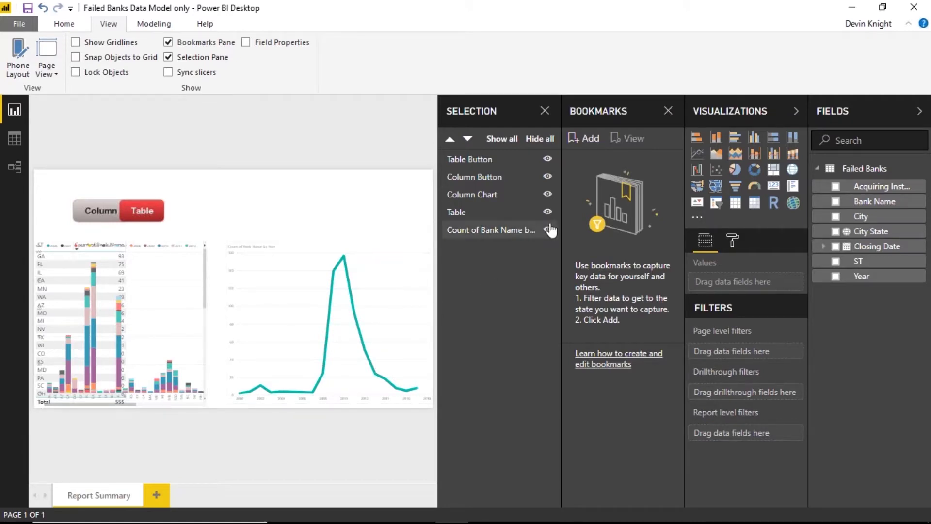
# Hide the Table Button image and the state table, and nudge the column chart slightly to the right.
pyautogui.click(547, 160)
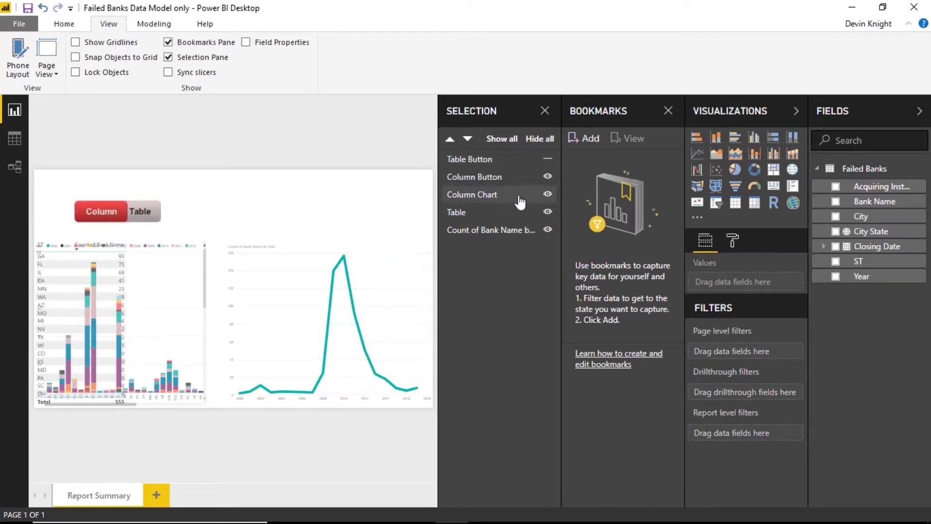
pyautogui.click(547, 212)
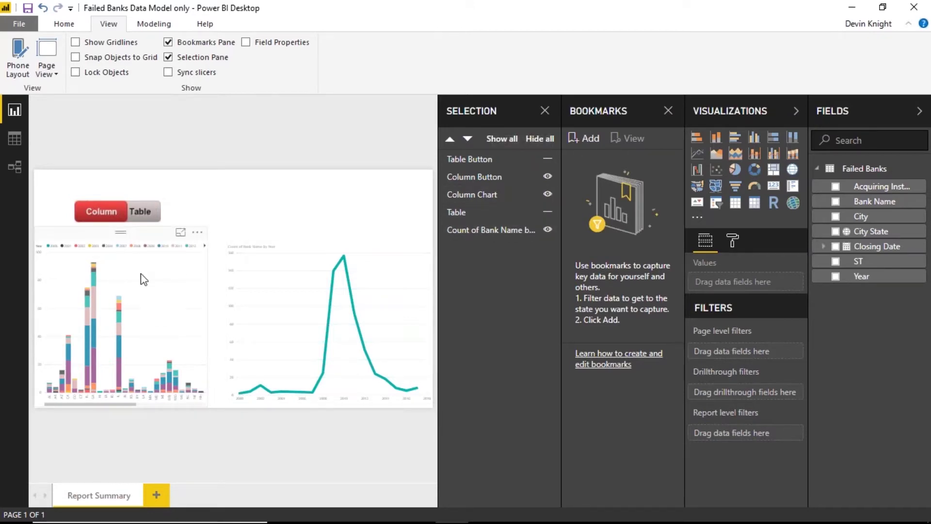
pyautogui.moveTo(112, 232)
pyautogui.mouseDown()
pyautogui.moveTo(310, 236)
pyautogui.moveTo(114, 236)
pyautogui.mouseUp()
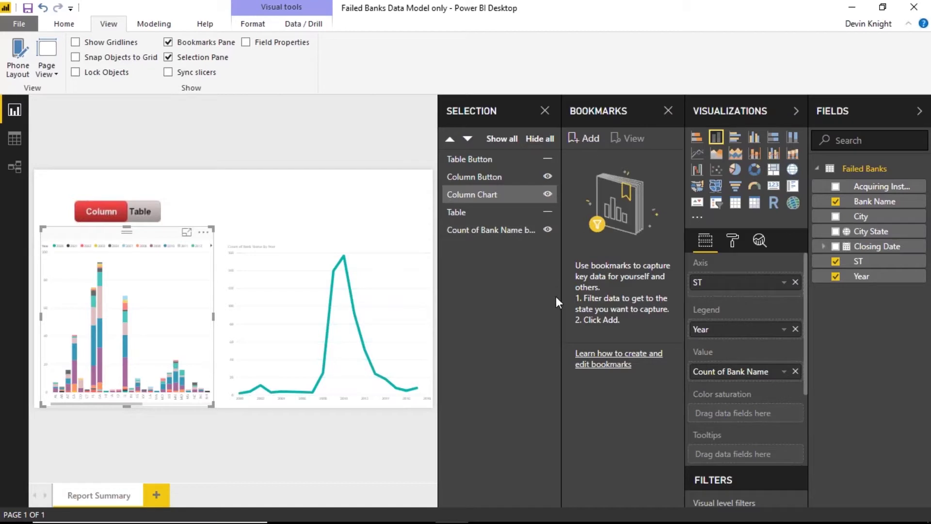
# Add a bookmark of the column chart layout and rename it "Initial View".
pyautogui.click(594, 140)
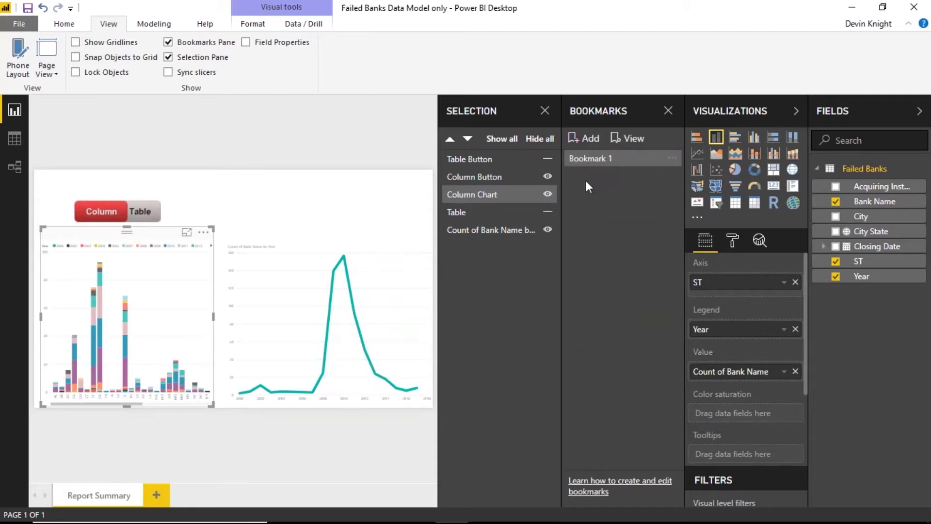
pyautogui.doubleClick(591, 161)
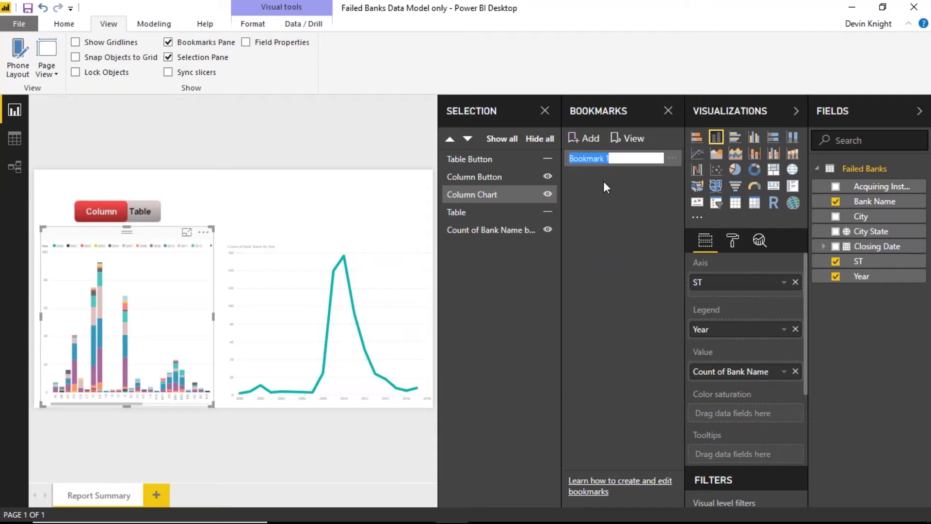
pyautogui.write('Initial View')
pyautogui.press('Return')
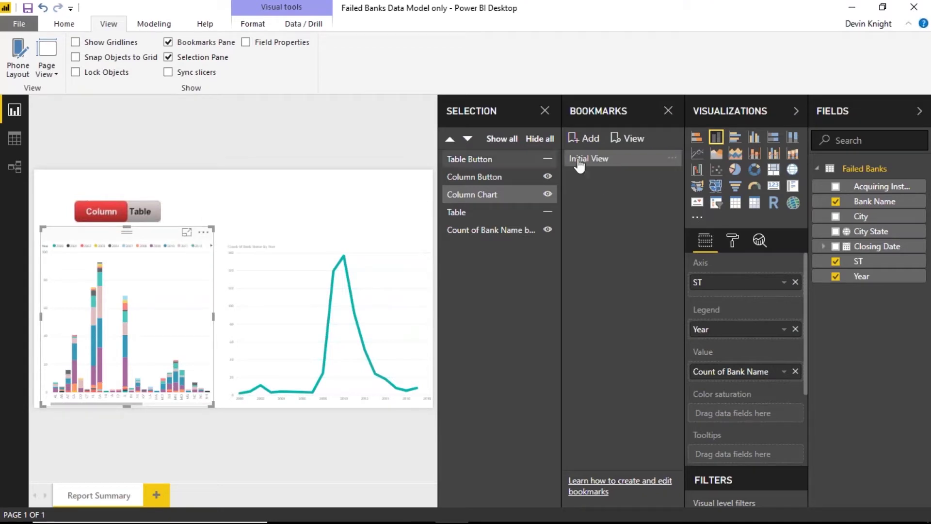
pyautogui.click(616, 162)
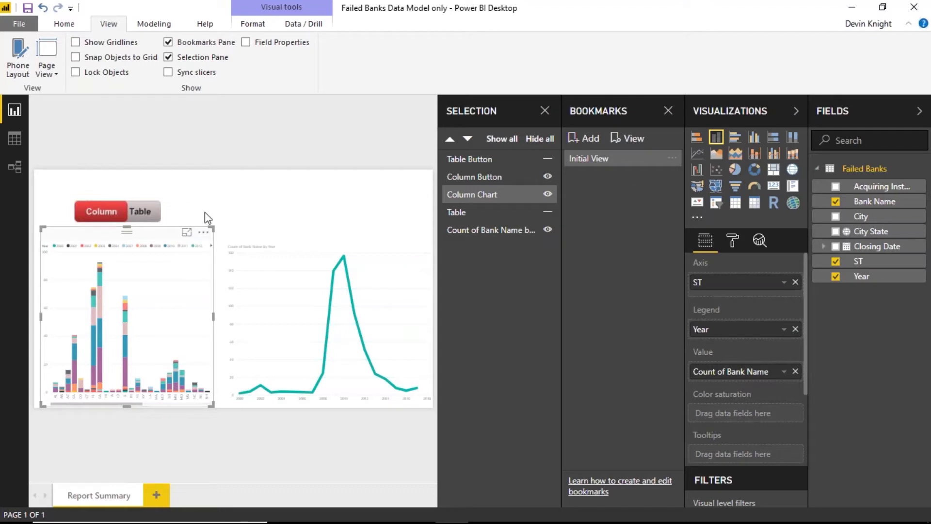
# Hide the Column Chart and Column Button, and show the Table and Table Button instead.
pyautogui.click(548, 195)
pyautogui.click(547, 212)
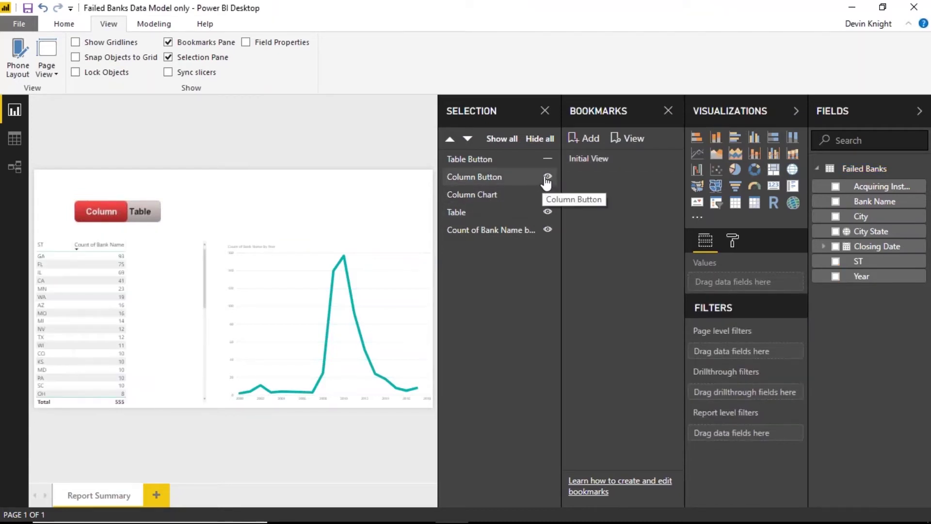
pyautogui.click(547, 176)
pyautogui.click(547, 159)
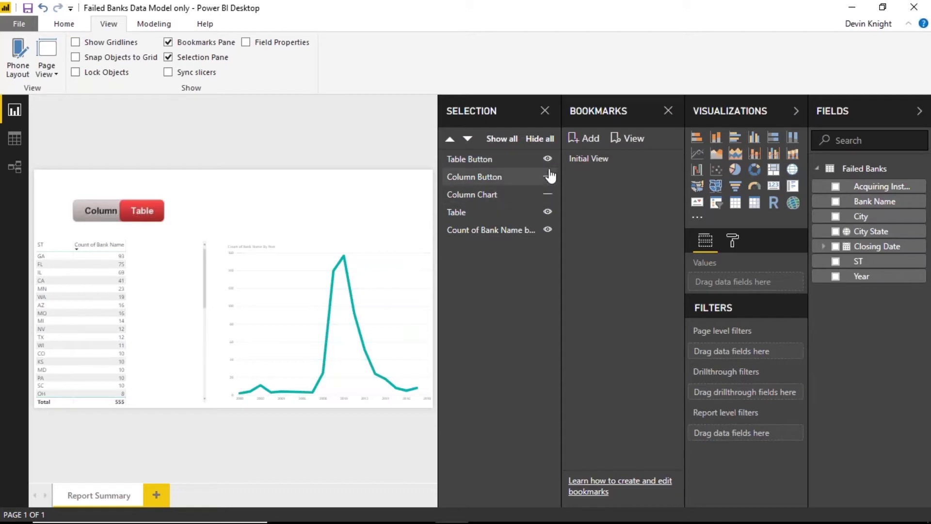
# Add a bookmark of the table layout and rename it "Table View".
pyautogui.click(591, 139)
pyautogui.doubleClick(601, 175)
pyautogui.write('Table View')
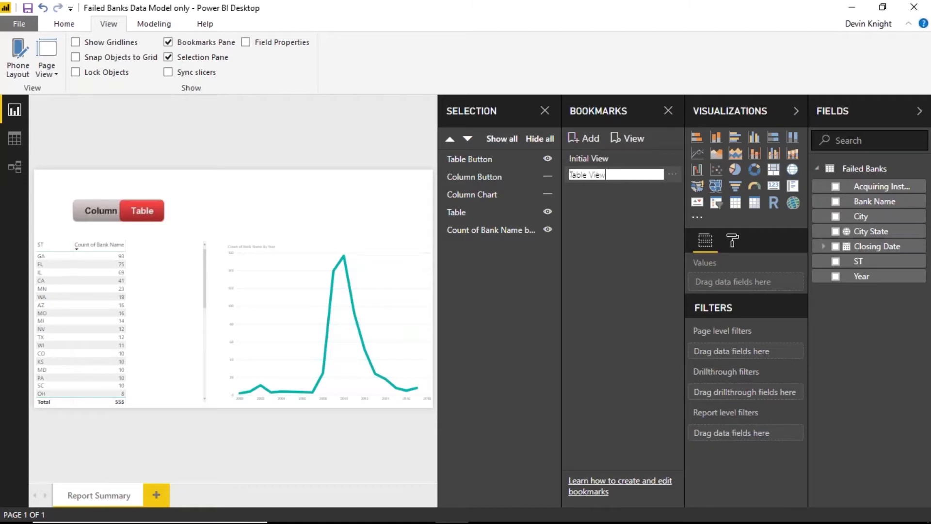
pyautogui.press('Return')
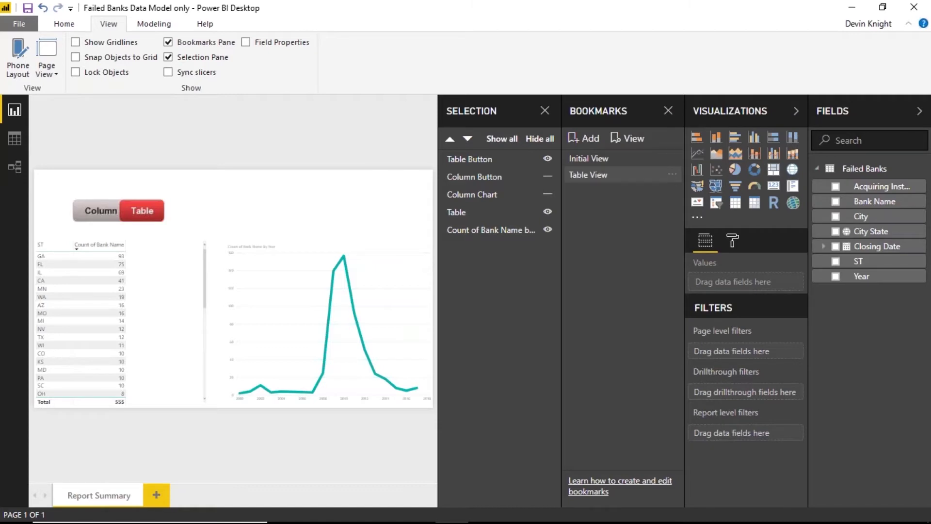
# Apply the Initial View and Table View bookmarks in turn, and close the Selection pane.
pyautogui.click(607, 178)
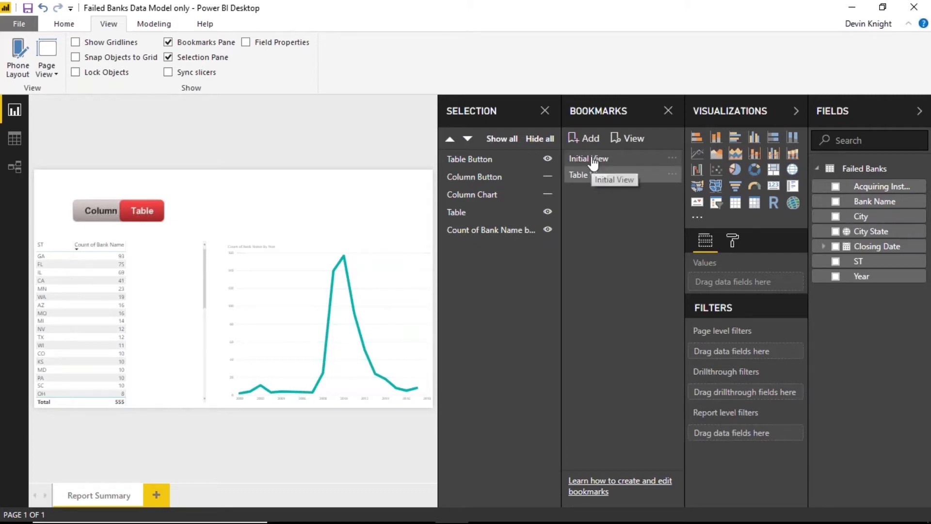
pyautogui.click(592, 163)
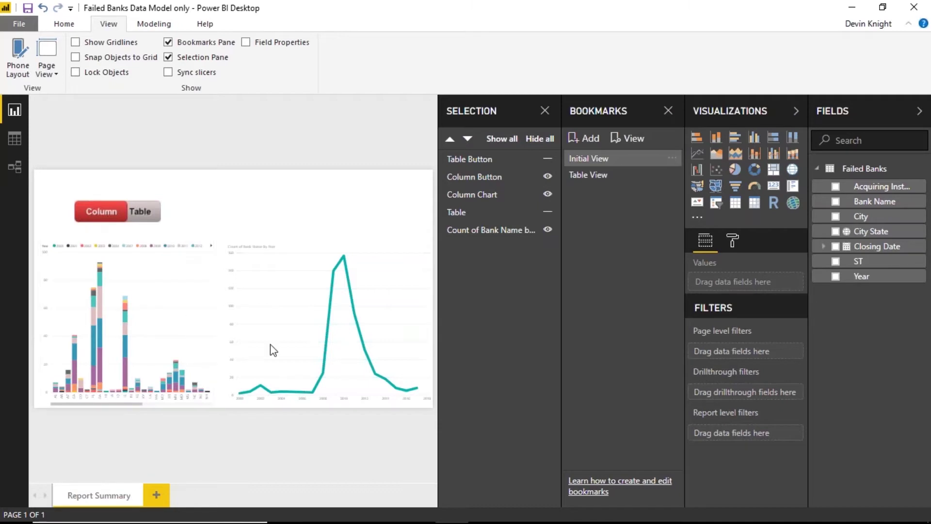
pyautogui.click(630, 176)
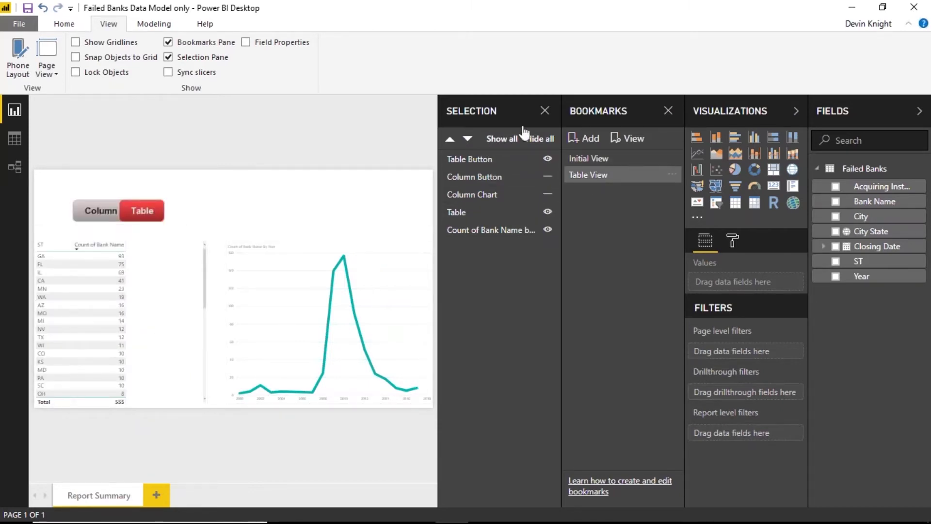
pyautogui.click(545, 110)
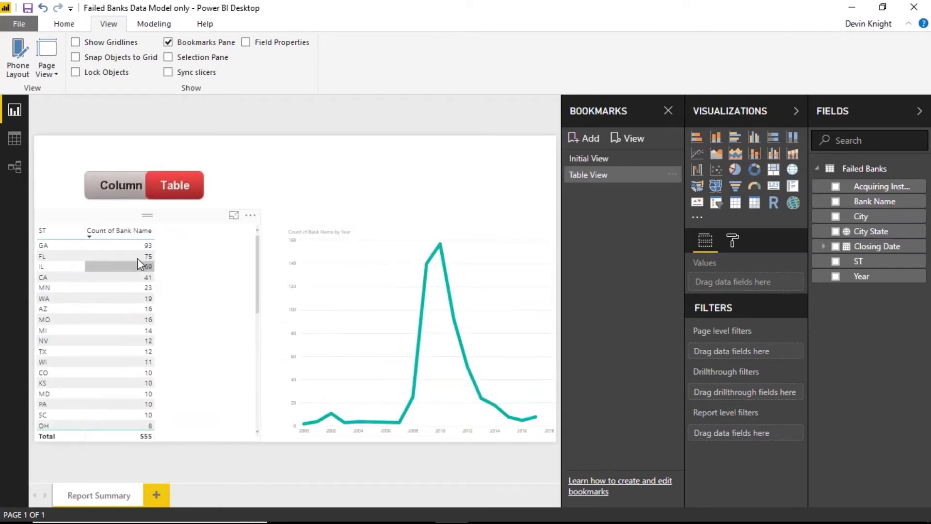
# Alternate between the Initial View and Table View bookmarks to check how the visuals swap, ending on Table View.
pyautogui.click(638, 160)
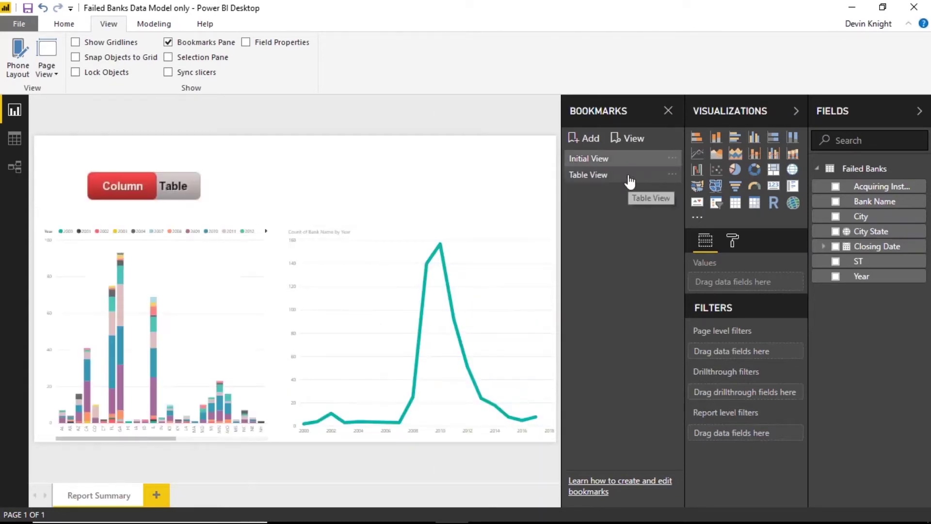
pyautogui.click(630, 180)
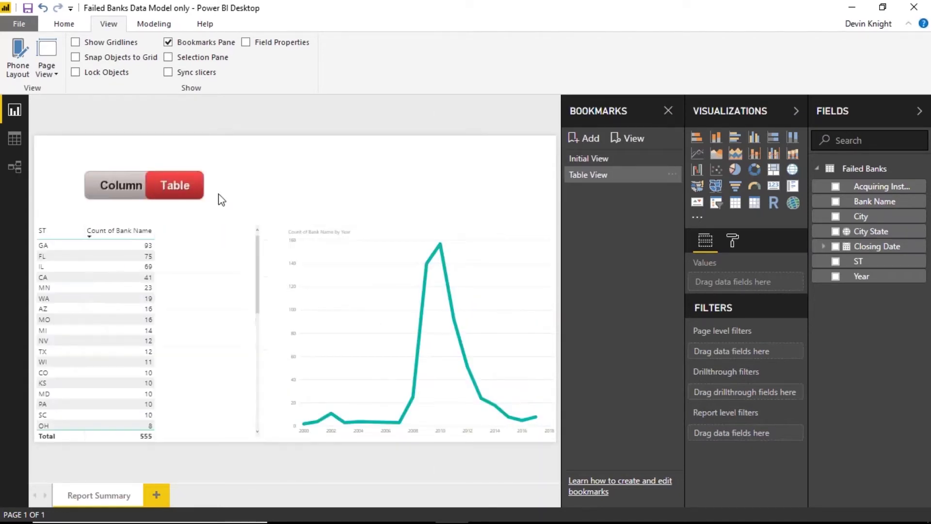
pyautogui.click(592, 160)
pyautogui.click(601, 173)
pyautogui.click(600, 166)
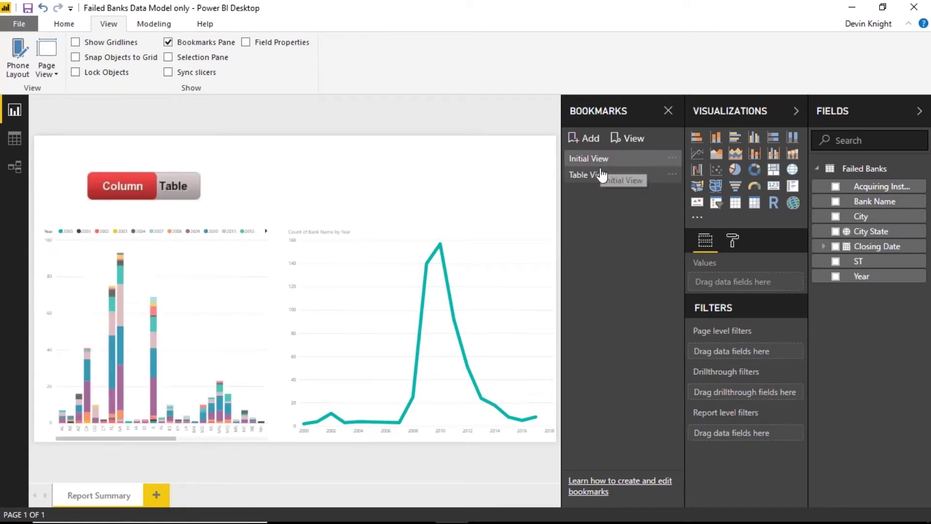
pyautogui.click(602, 177)
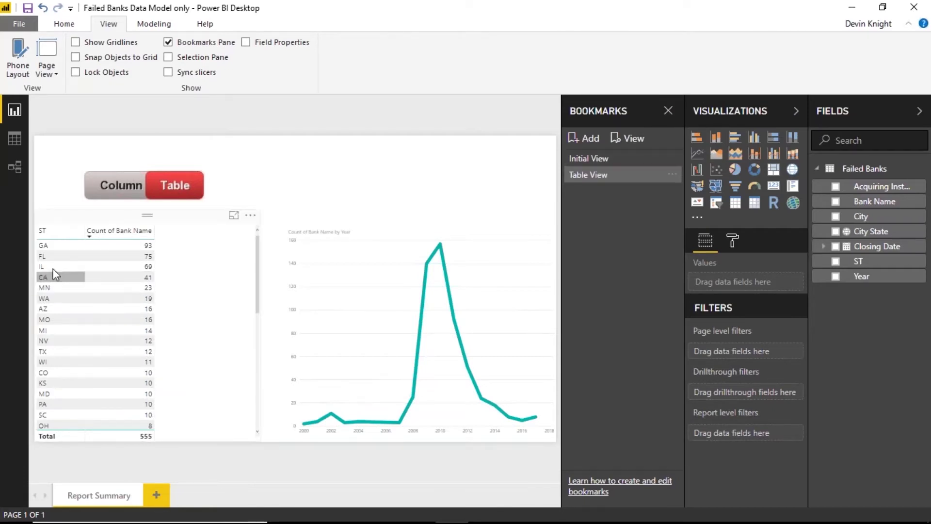
# Turn on the Table Button image's link with type Bookmark and target Initial View, and follow the link to test it.
pyautogui.click(130, 194)
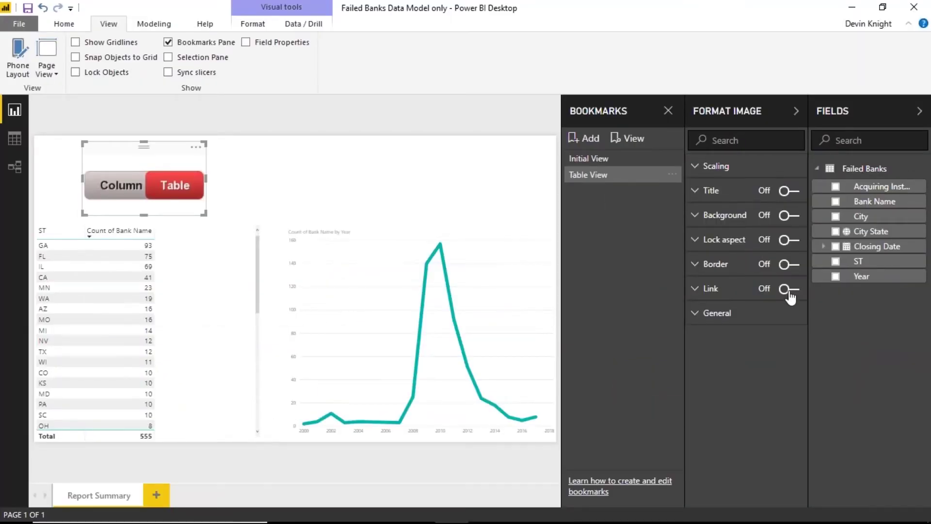
pyautogui.click(788, 291)
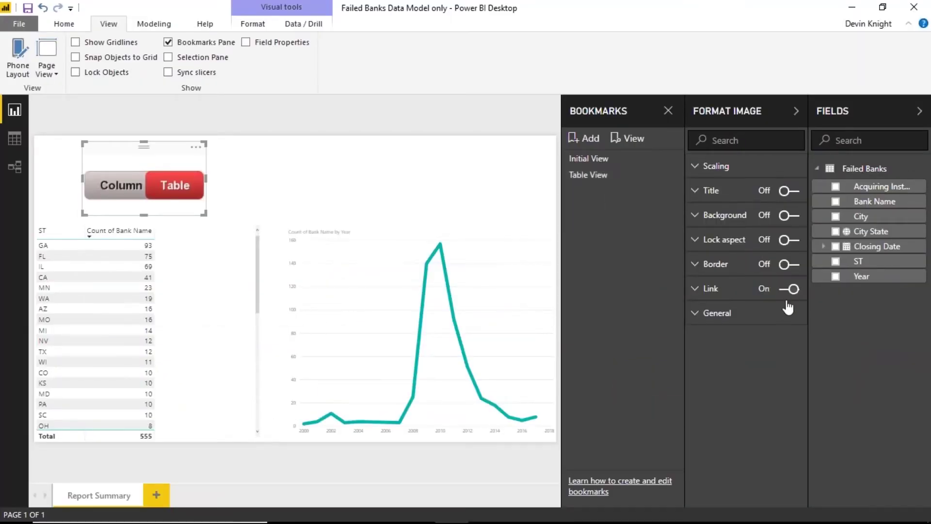
pyautogui.click(694, 292)
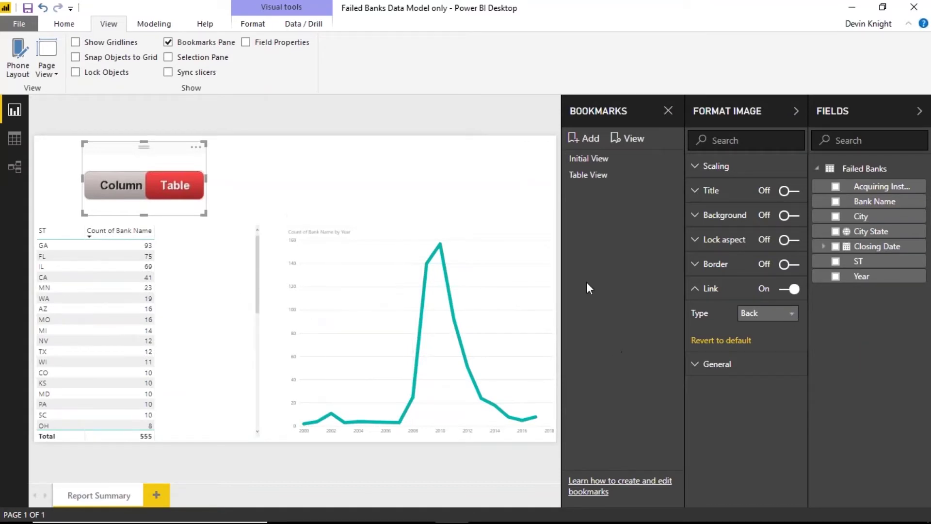
pyautogui.click(790, 316)
pyautogui.click(775, 345)
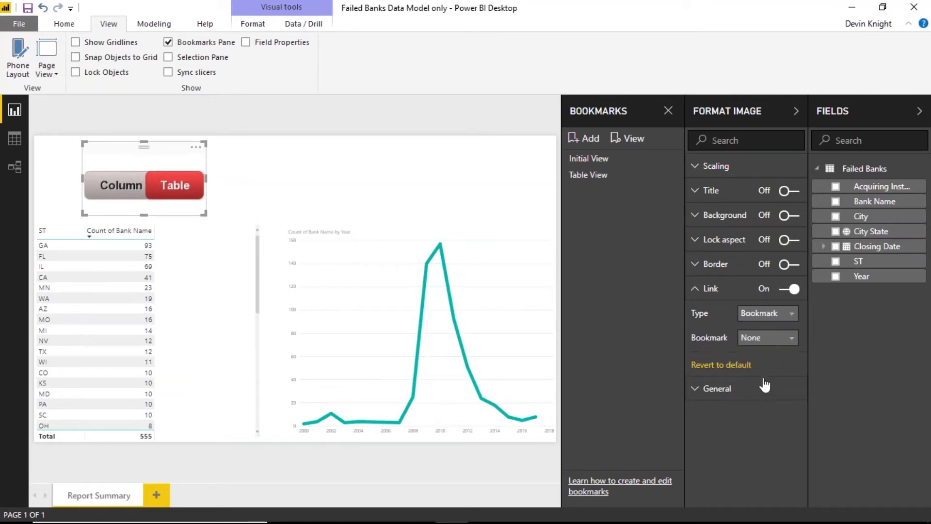
pyautogui.click(781, 341)
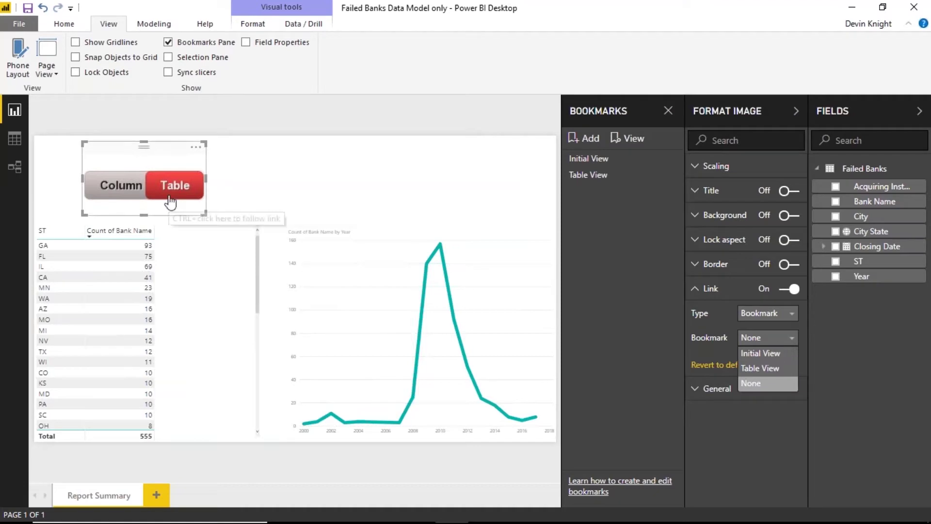
pyautogui.click(771, 353)
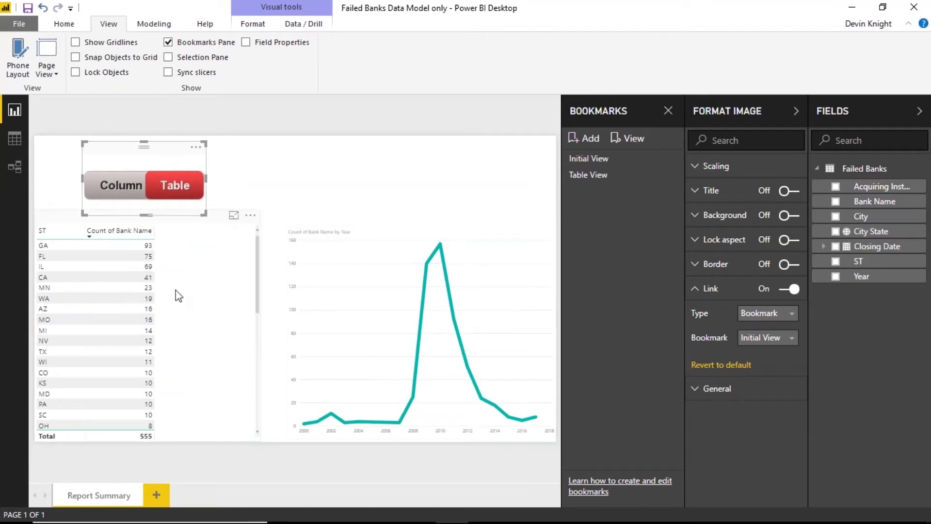
pyautogui.keyDown('ctrl'); pyautogui.click(119, 190); pyautogui.keyUp('ctrl')
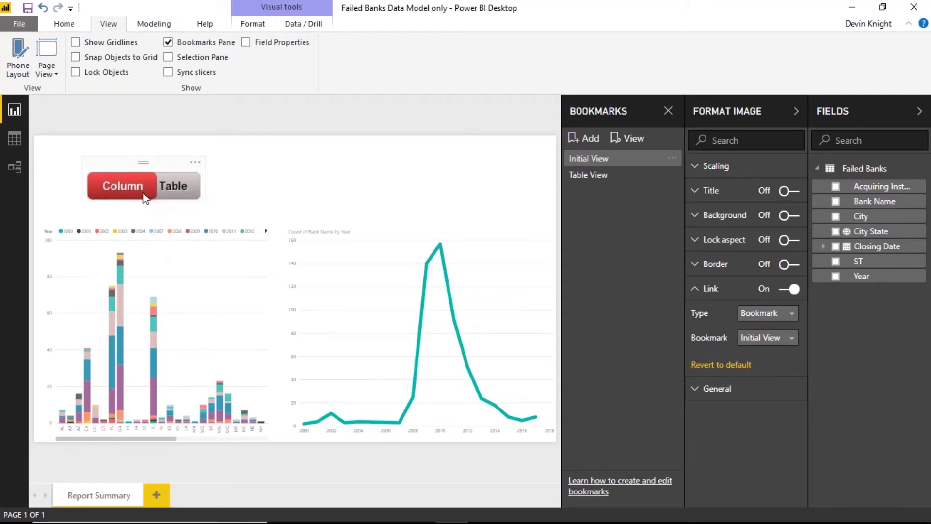
# Turn on the Column Button image's link with type Bookmark and target Table View, and close the Bookmarks pane.
pyautogui.click(118, 167)
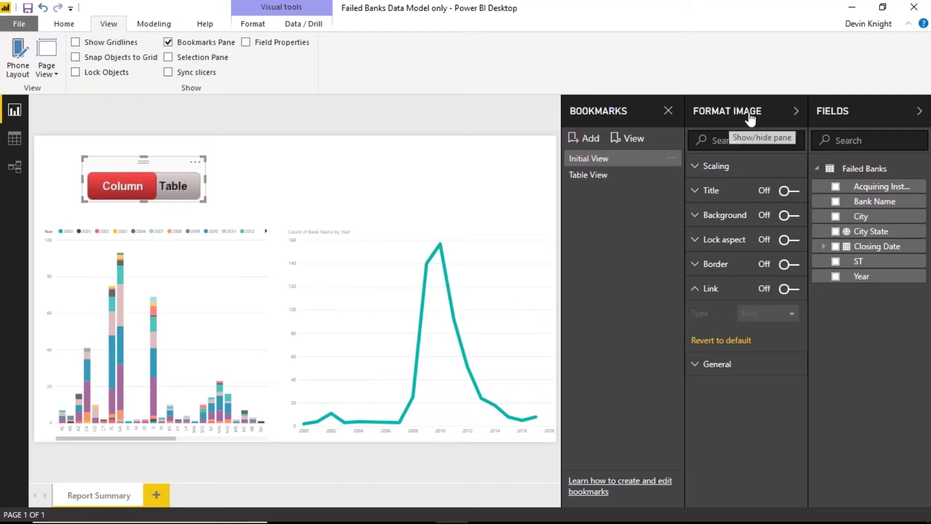
pyautogui.click(789, 291)
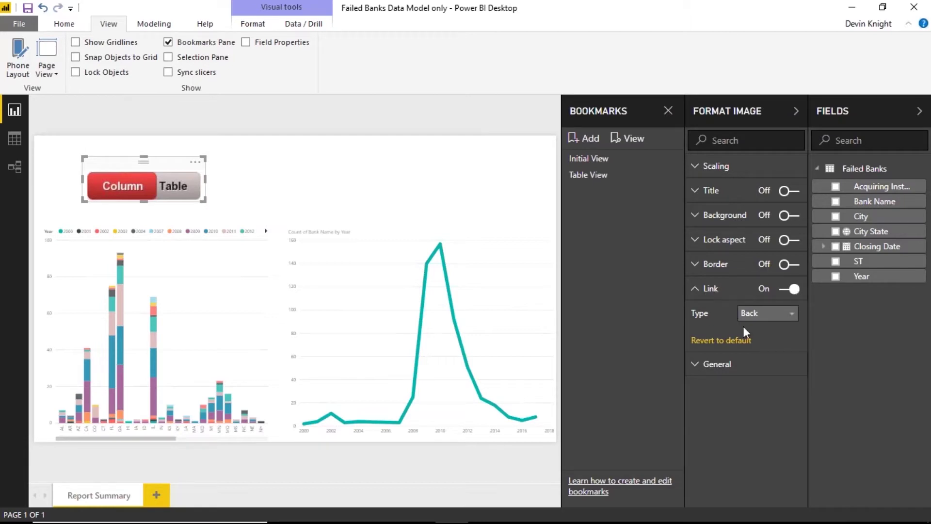
pyautogui.click(796, 315)
pyautogui.click(784, 343)
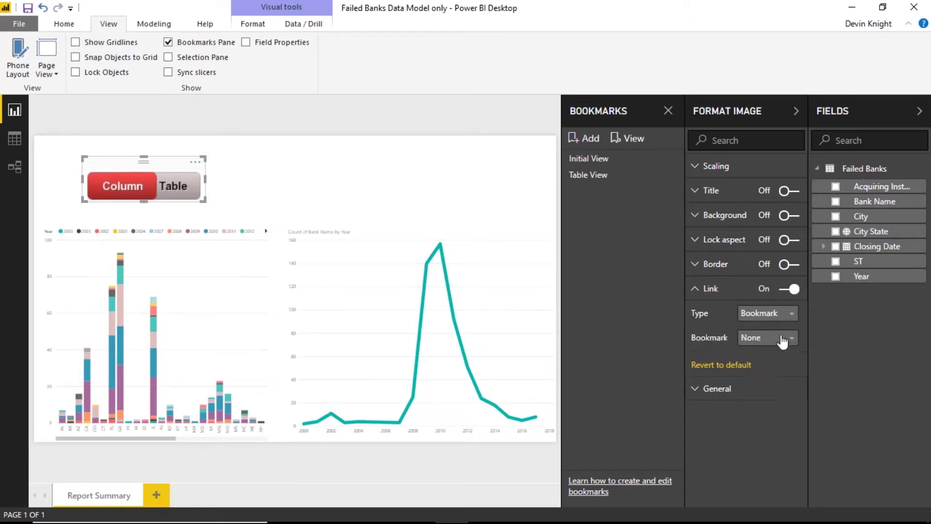
pyautogui.click(782, 339)
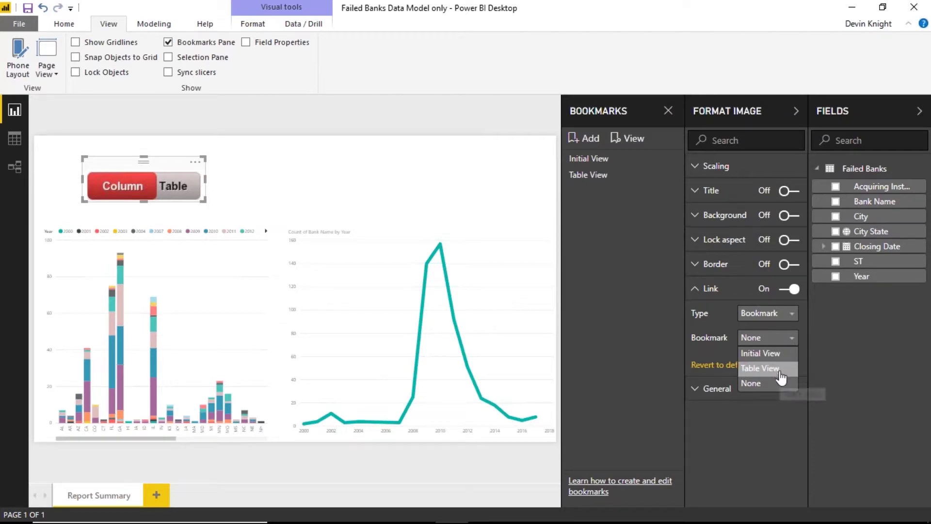
pyautogui.click(779, 369)
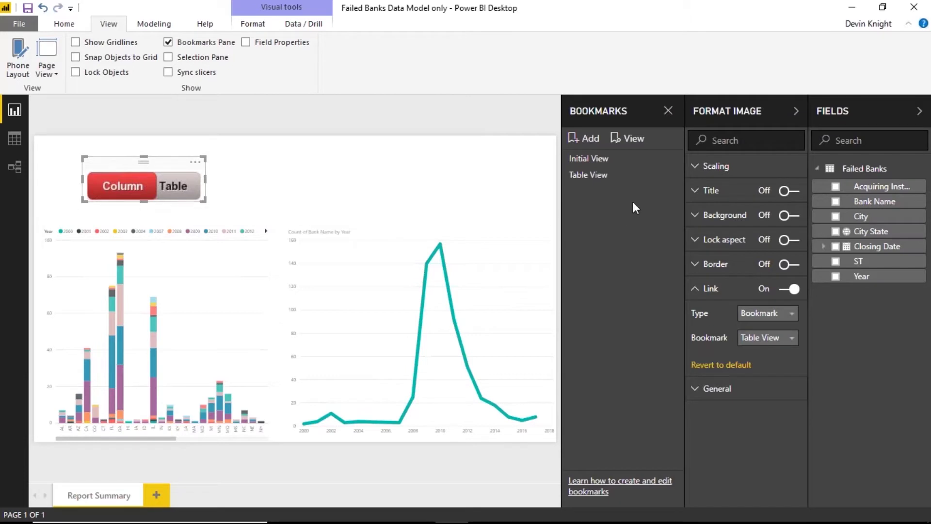
pyautogui.click(668, 112)
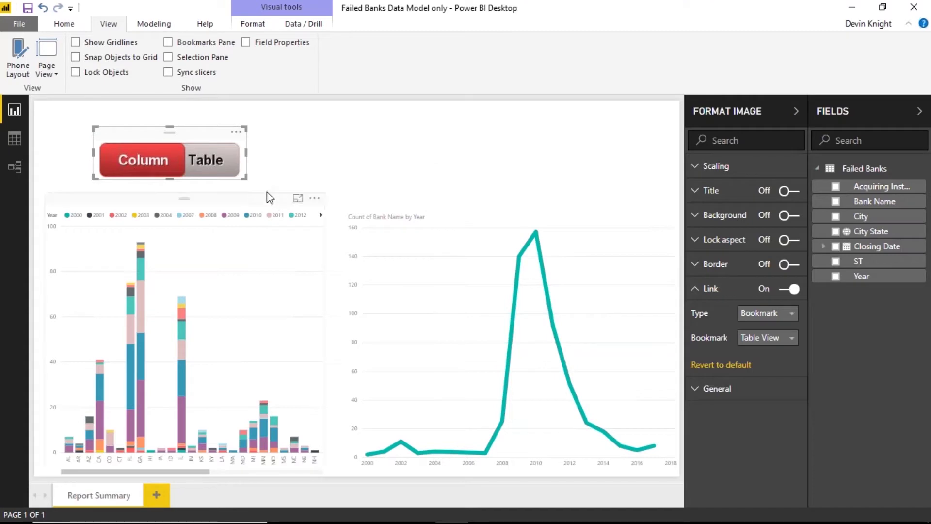
# Deselect the image and test the Column/Table buttons by toggling repeatedly between the column chart and the state table.
pyautogui.click(289, 124)
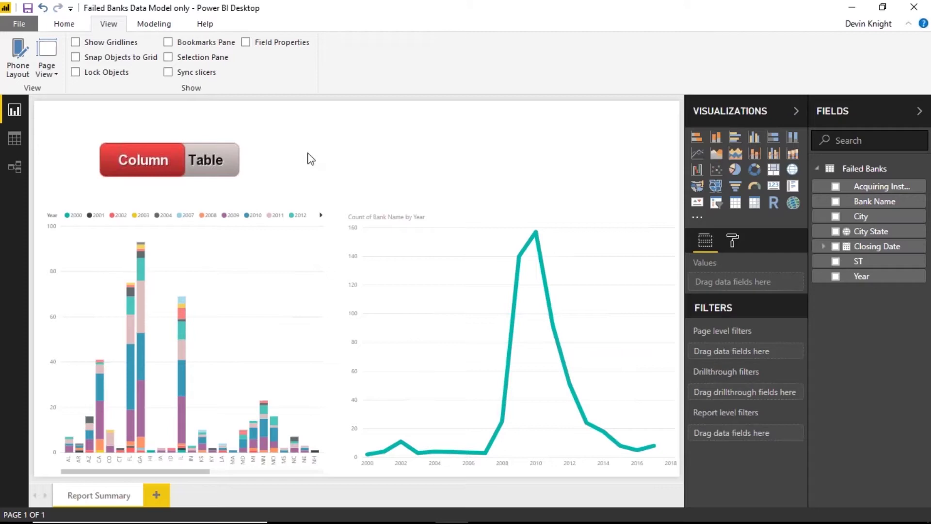
pyautogui.click(219, 167)
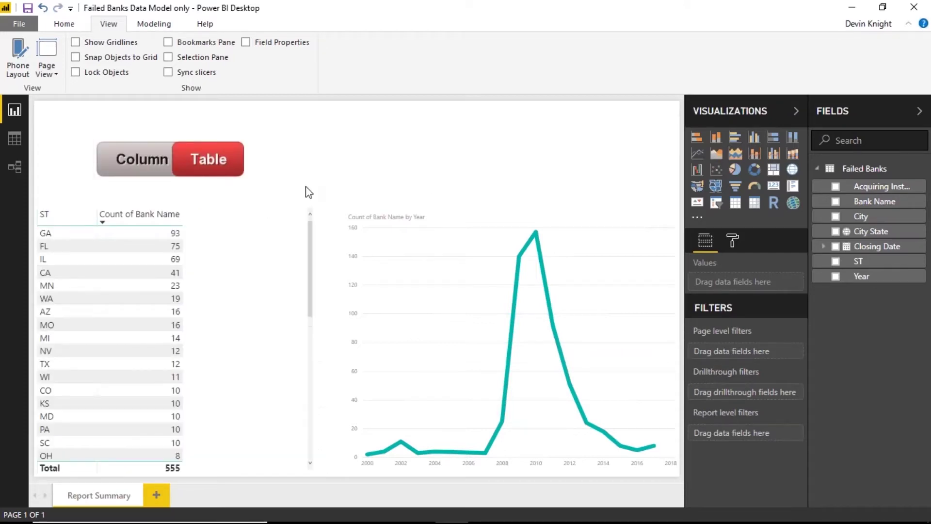
pyautogui.click(114, 167)
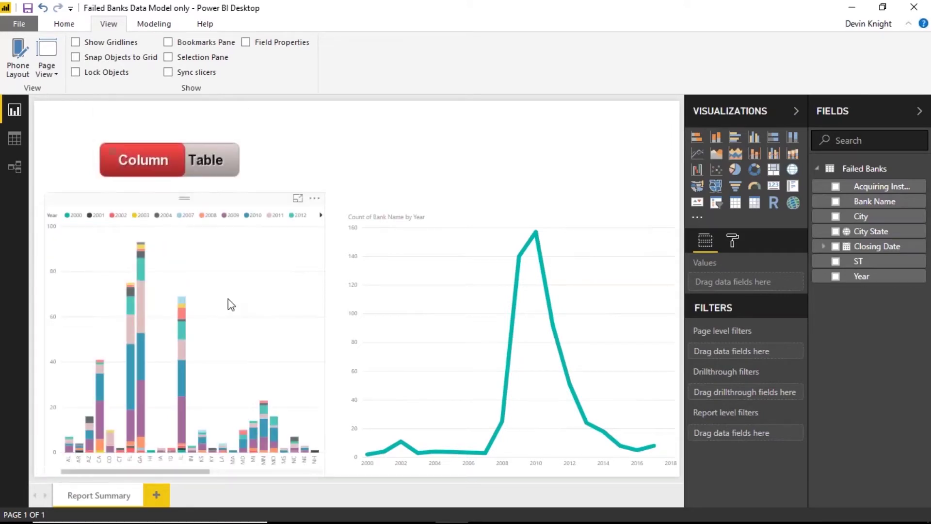
pyautogui.click(197, 167)
pyautogui.click(199, 167)
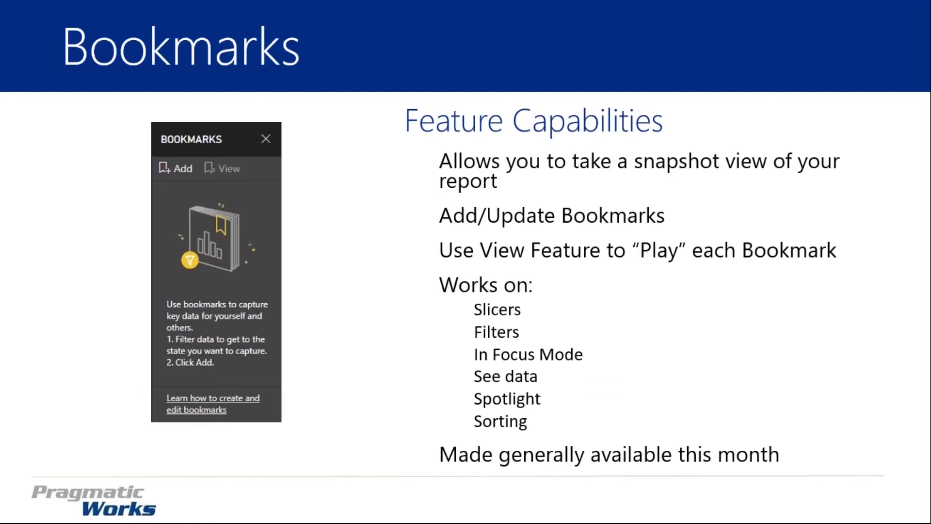
pyautogui.press('Right')
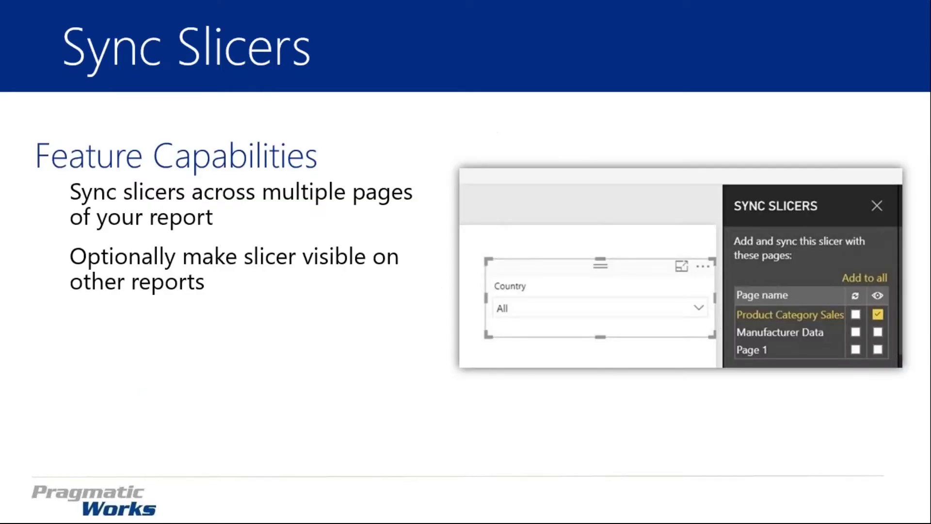
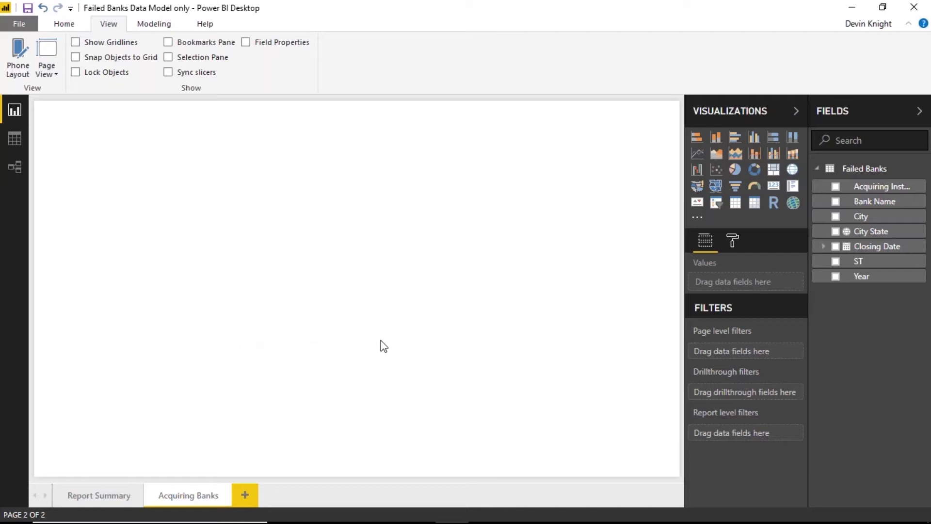
# Add a table visual with Acquiring Institution to the Acquiring Banks page and move it lower, against the page's left edge.
pyautogui.click(737, 203)
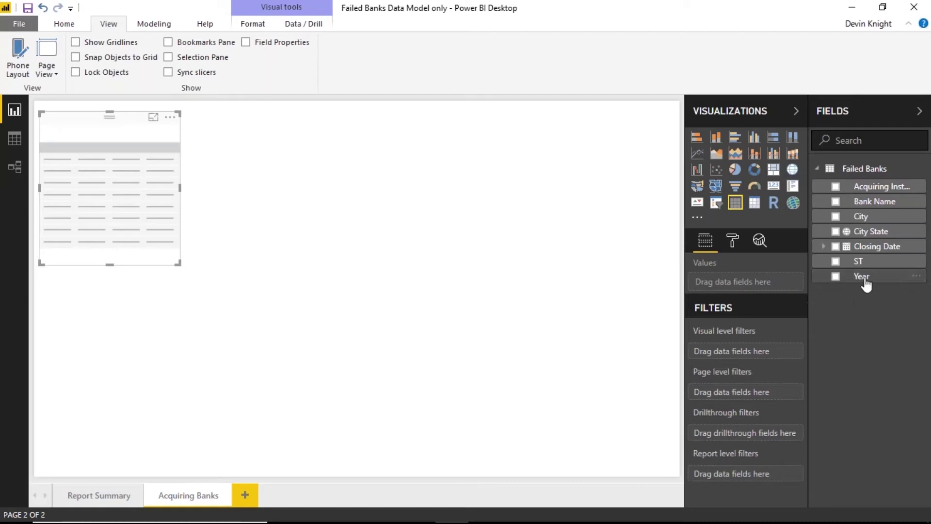
pyautogui.click(835, 186)
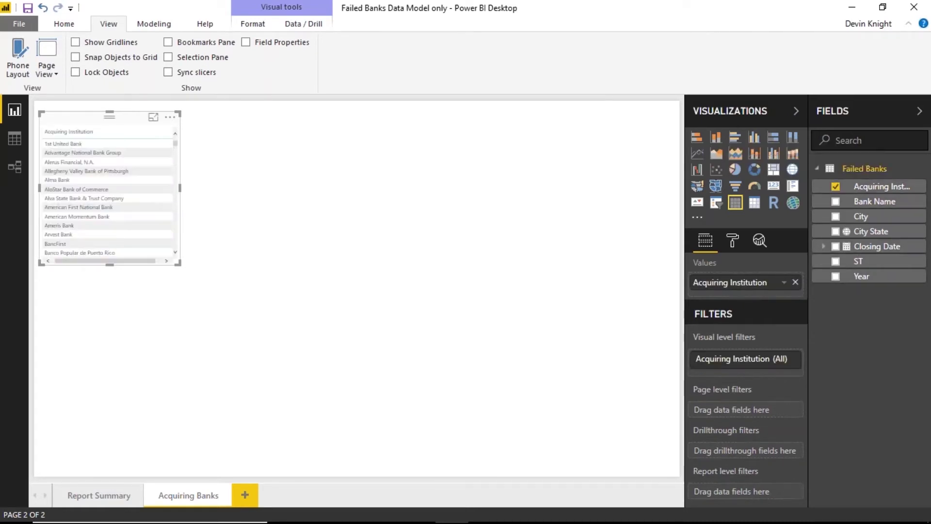
pyautogui.moveTo(80, 116); pyautogui.dragTo(70, 176)
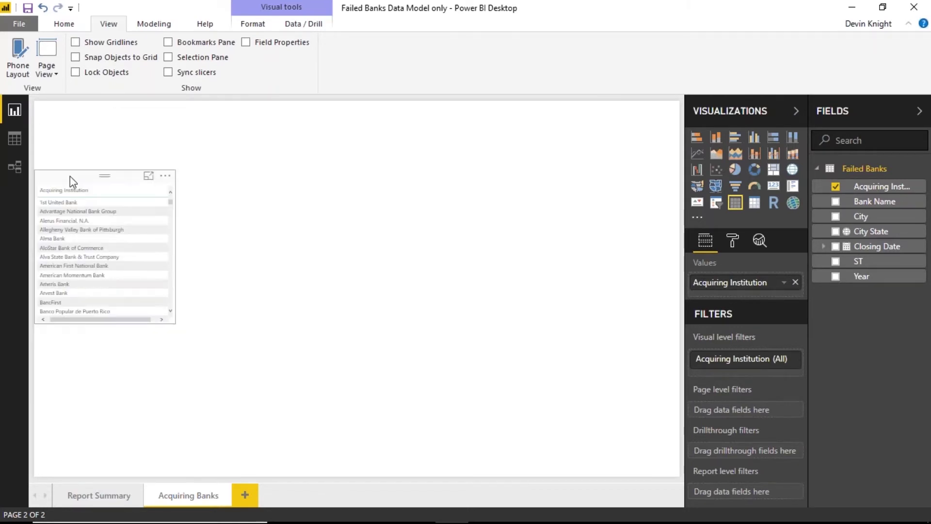
pyautogui.click(173, 323)
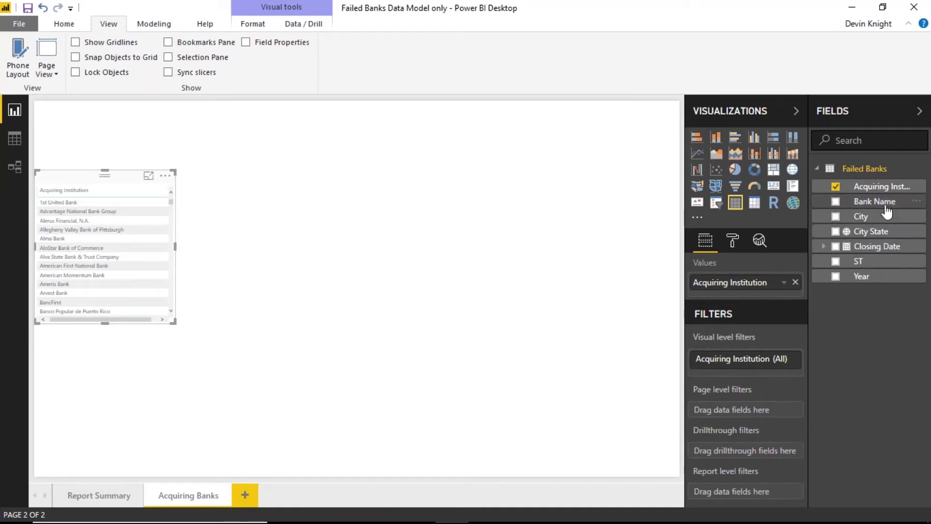
# Add Bank Name to the table summarized as Count, and enlarge the table down to near the page's lower edge.
pyautogui.moveTo(881, 213); pyautogui.dragTo(762, 308)
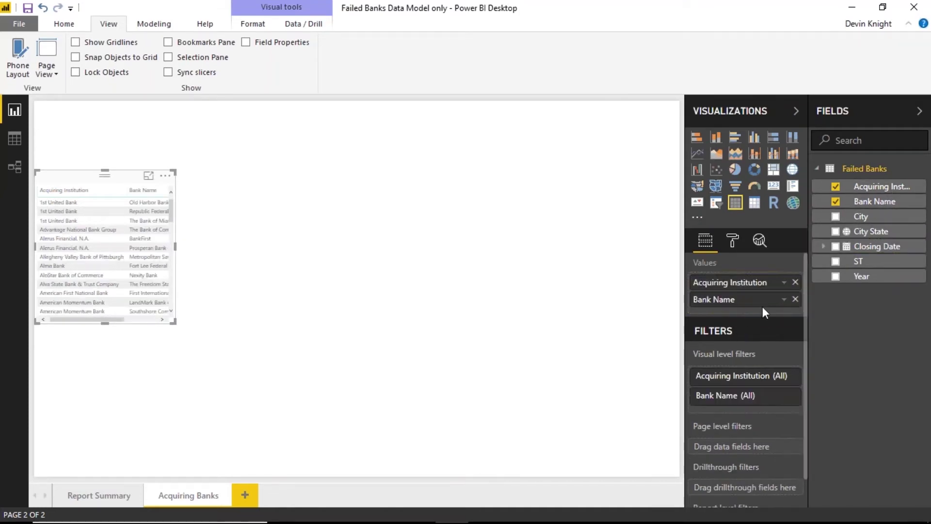
pyautogui.click(783, 301)
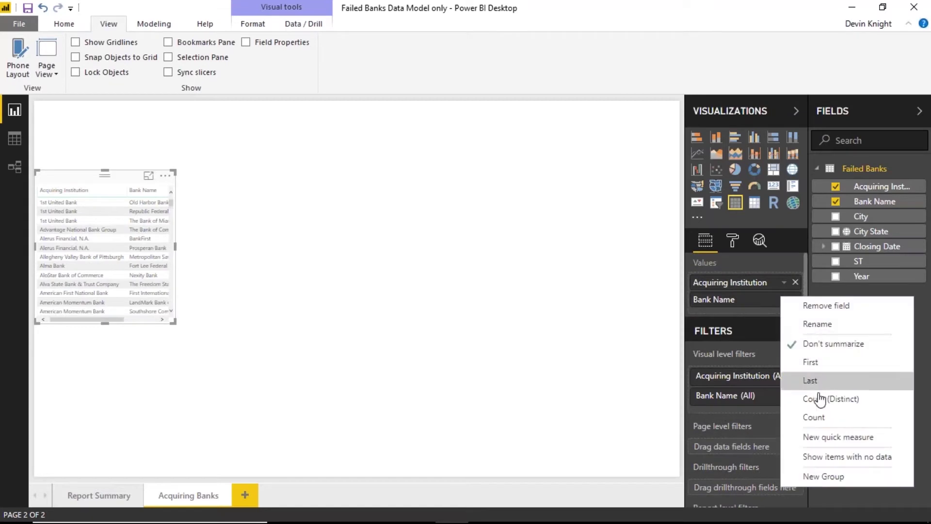
pyautogui.click(819, 418)
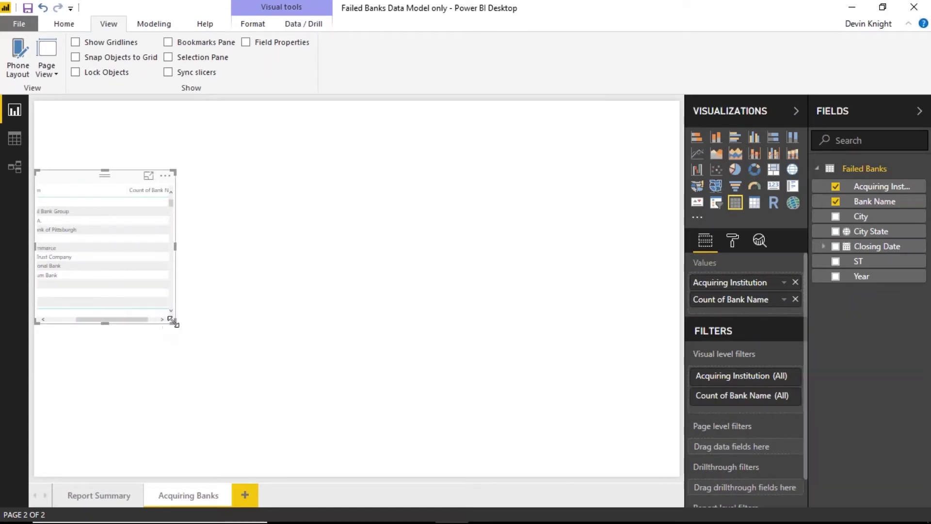
pyautogui.moveTo(174, 322); pyautogui.dragTo(303, 470)
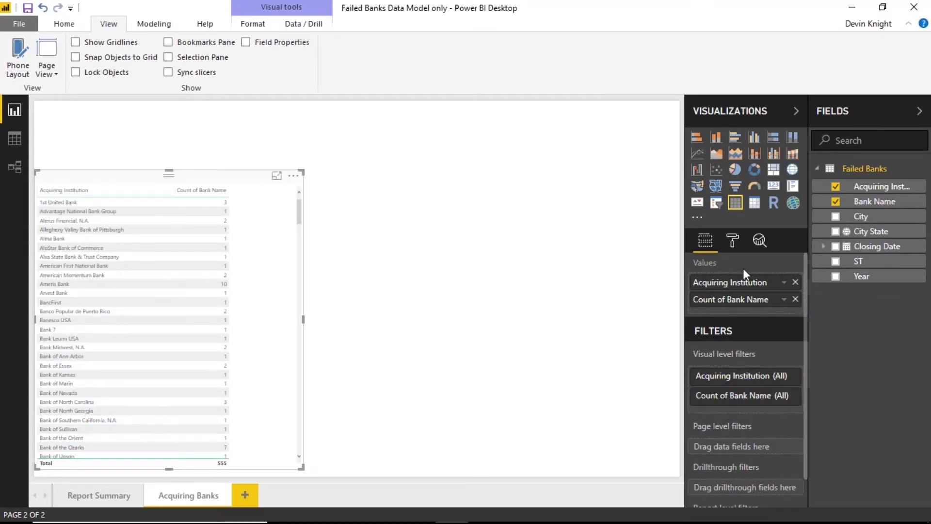
# Set the table's grid text size to 12 and widen the table to fit both columns.
pyautogui.click(733, 243)
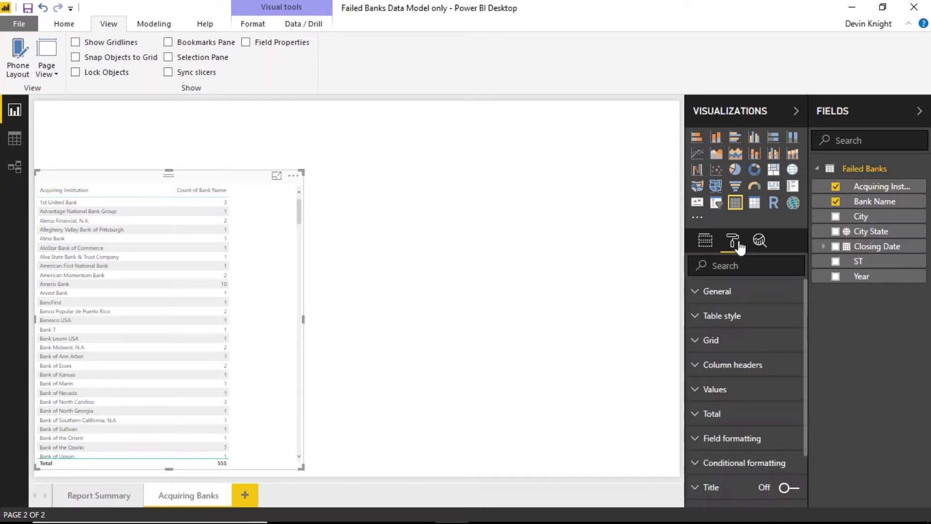
pyautogui.click(756, 264)
pyautogui.write('tex')
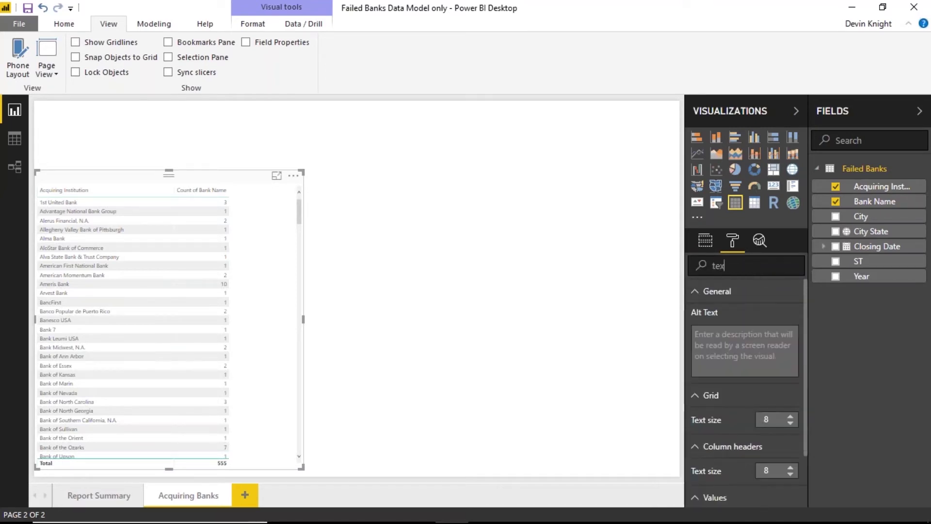
pyautogui.write('t')
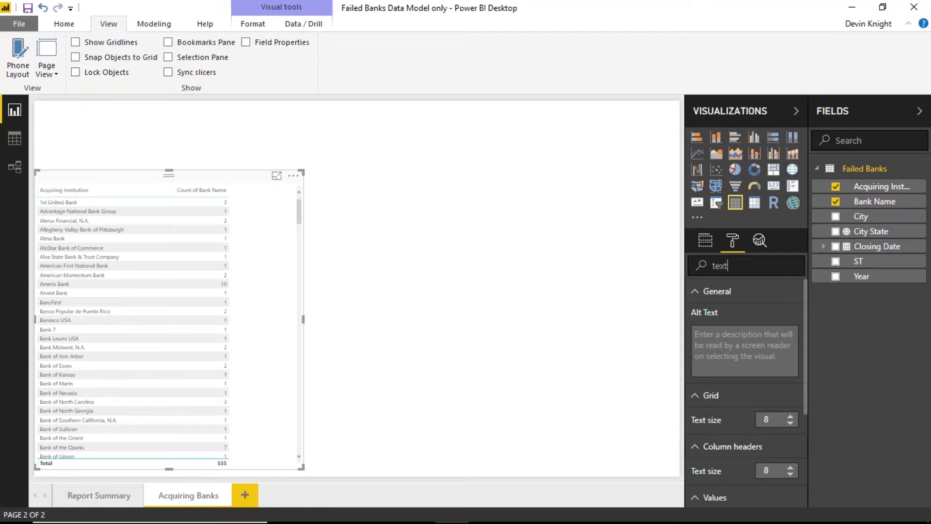
pyautogui.click(791, 417)
pyautogui.click(791, 416)
pyautogui.click(791, 417)
pyautogui.click(791, 417)
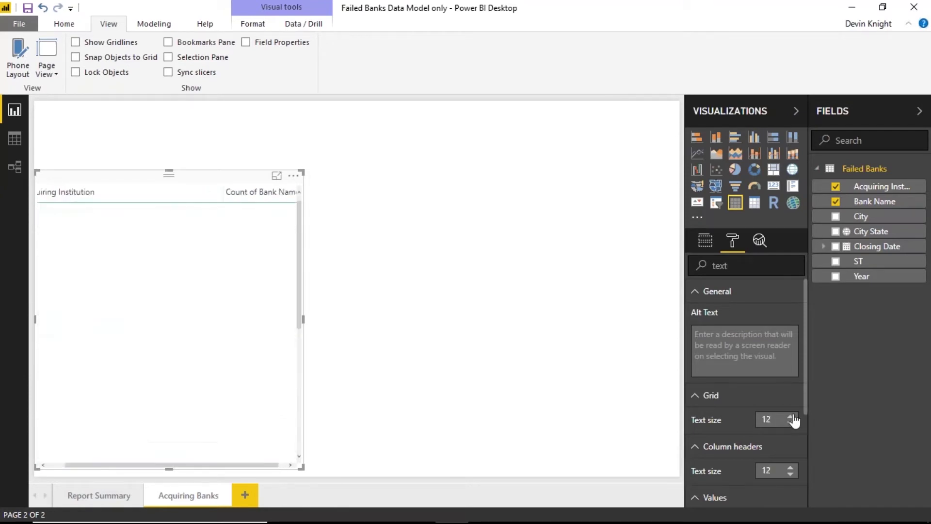
pyautogui.moveTo(302, 467); pyautogui.dragTo(366, 465)
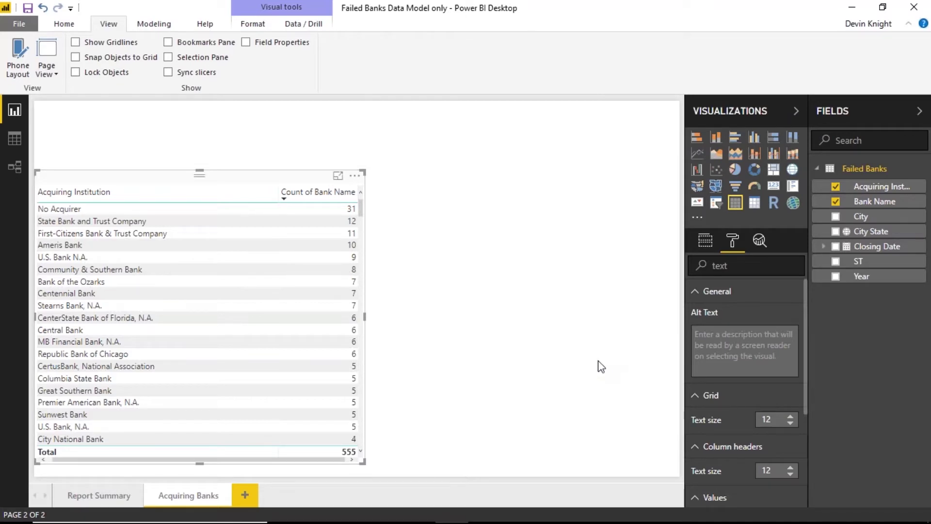
# Add a slicer on Year in the page's upper right corner and shrink it to a compact box.
pyautogui.click(546, 316)
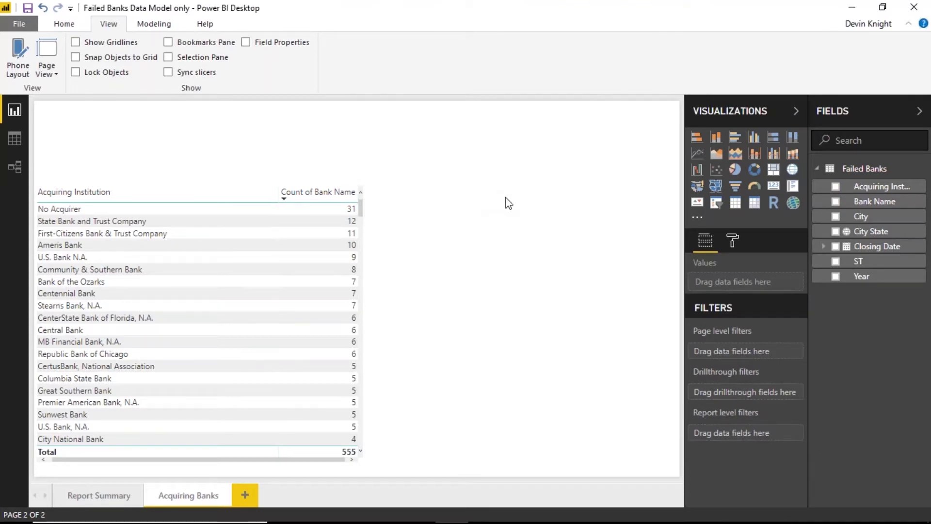
pyautogui.click(719, 208)
pyautogui.moveTo(543, 175); pyautogui.dragTo(541, 103)
pyautogui.moveTo(376, 397); pyautogui.dragTo(462, 402)
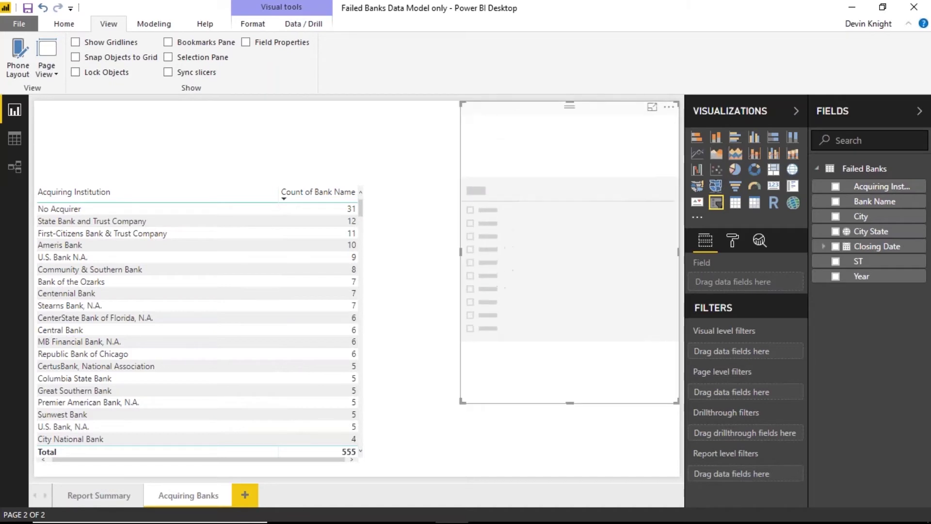
pyautogui.click(835, 276)
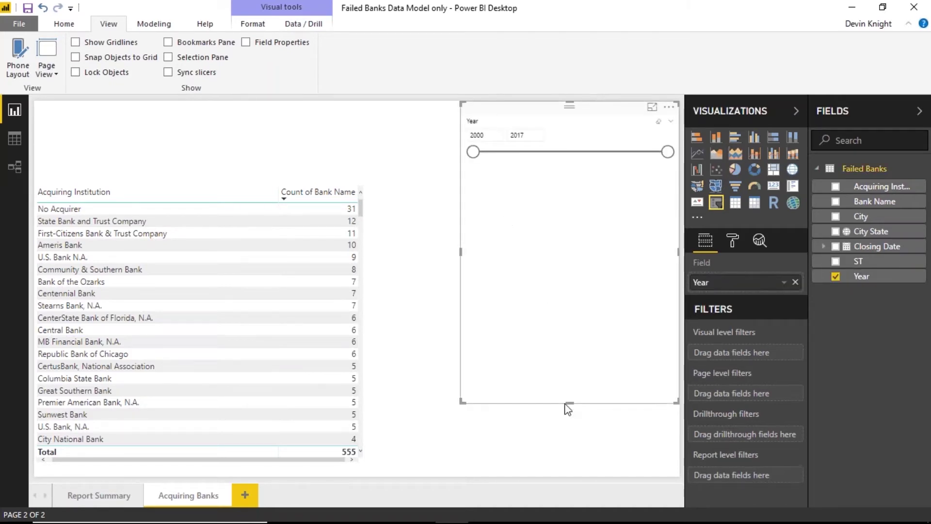
pyautogui.moveTo(565, 404); pyautogui.dragTo(545, 249)
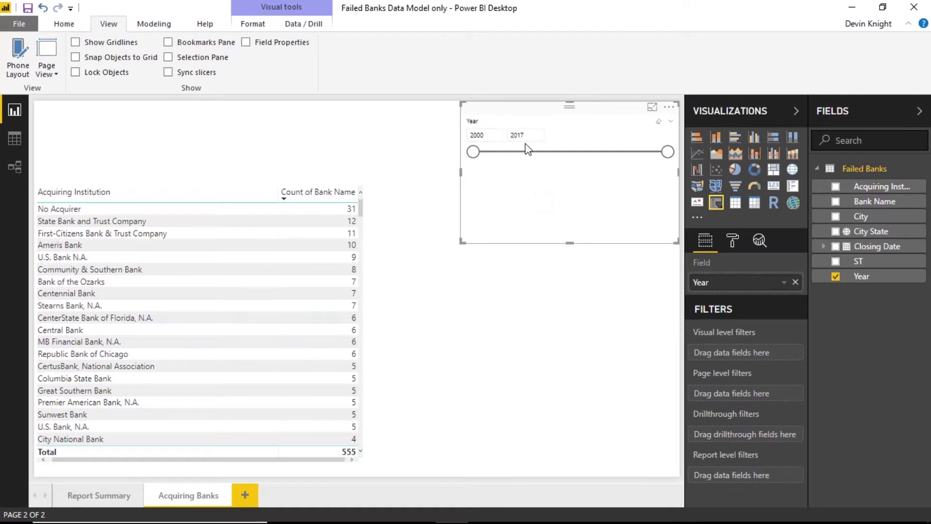
# Try a Year range starting at 2003, and change the slicer's type to List.
pyautogui.moveTo(484, 155); pyautogui.dragTo(507, 154)
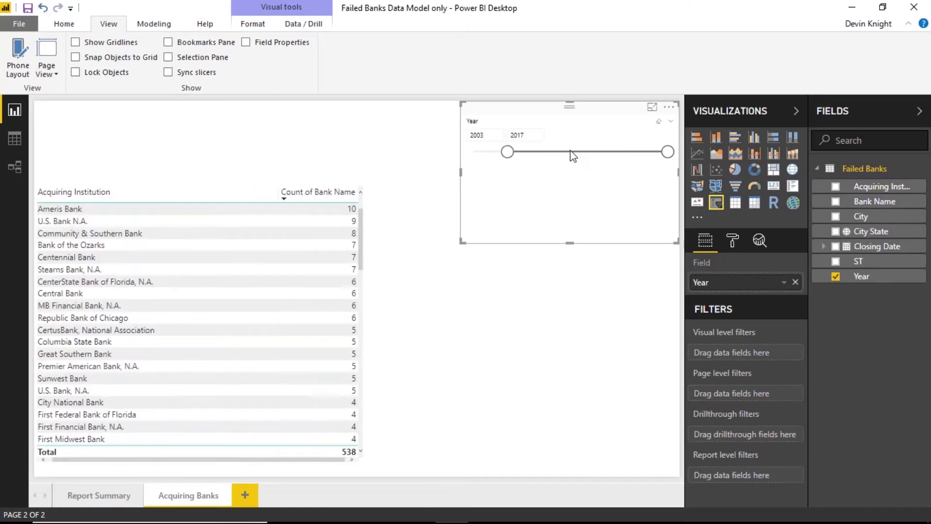
pyautogui.click(670, 122)
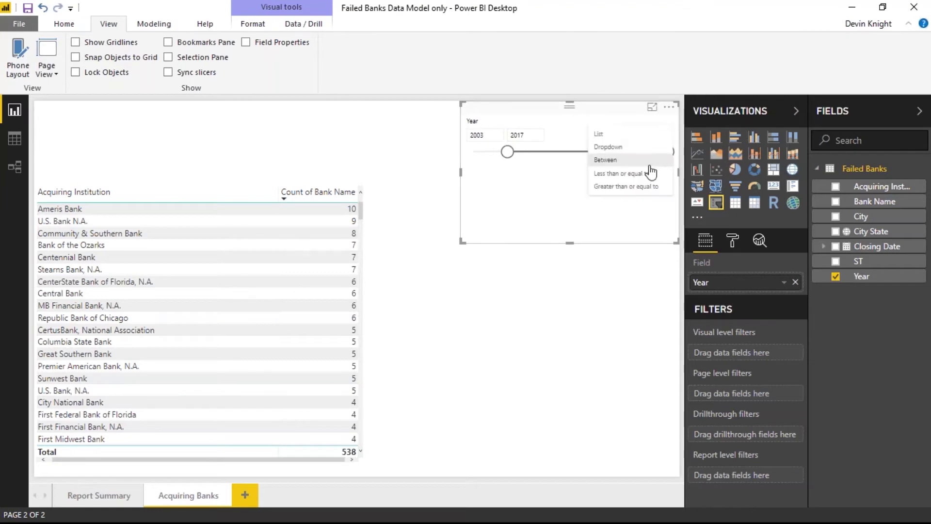
pyautogui.click(609, 140)
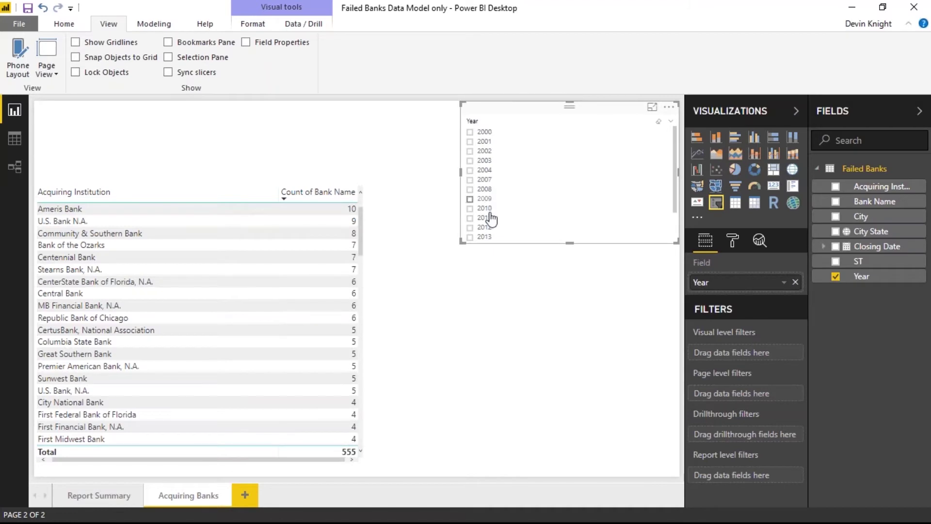
pyautogui.click(671, 122)
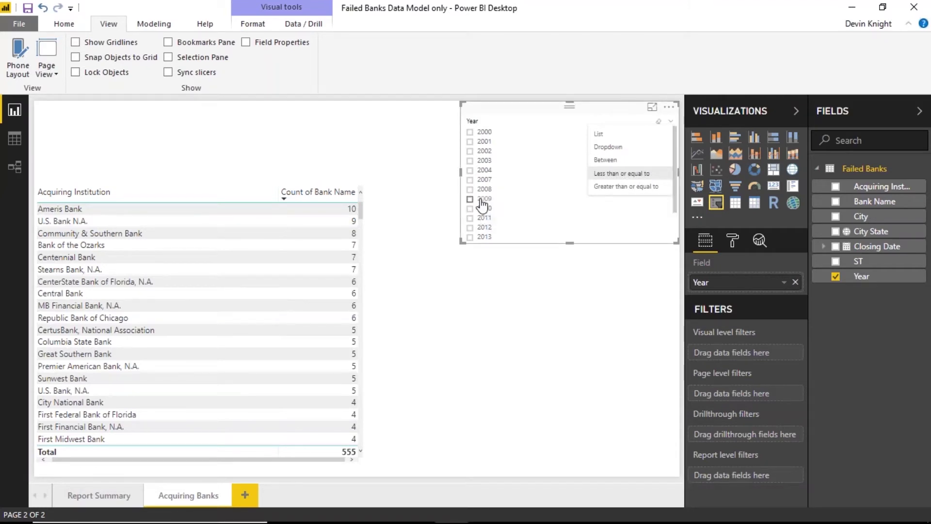
pyautogui.click(545, 120)
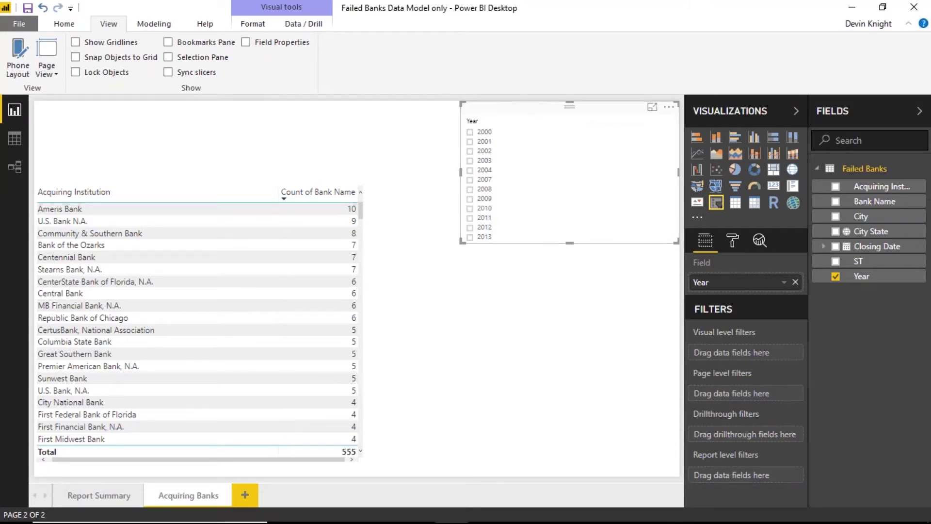
# Set the Year slicer's item text size to 14 and lengthen the slicer so every year fits.
pyautogui.click(732, 241)
pyautogui.click(727, 265)
pyautogui.write('text')
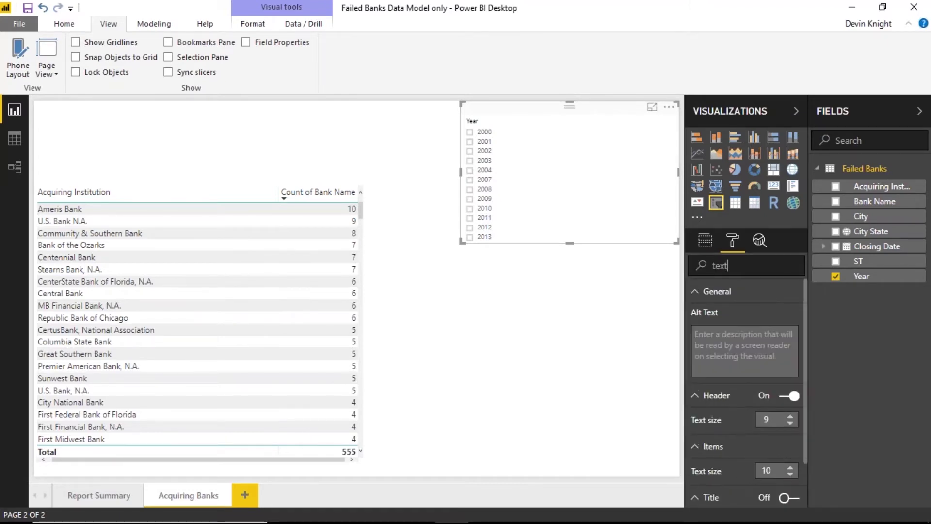
pyautogui.click(790, 466)
pyautogui.click(791, 466)
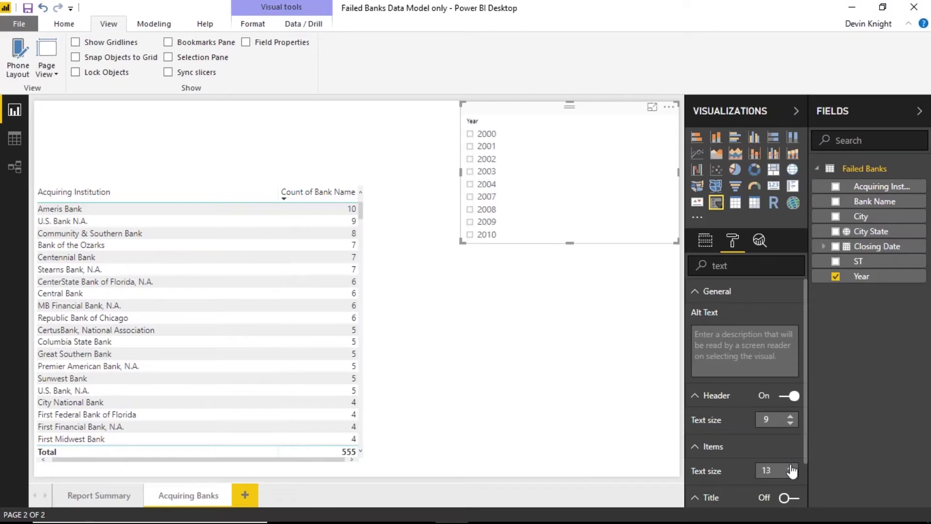
pyautogui.click(791, 467)
pyautogui.click(791, 466)
pyautogui.moveTo(570, 244); pyautogui.dragTo(585, 390)
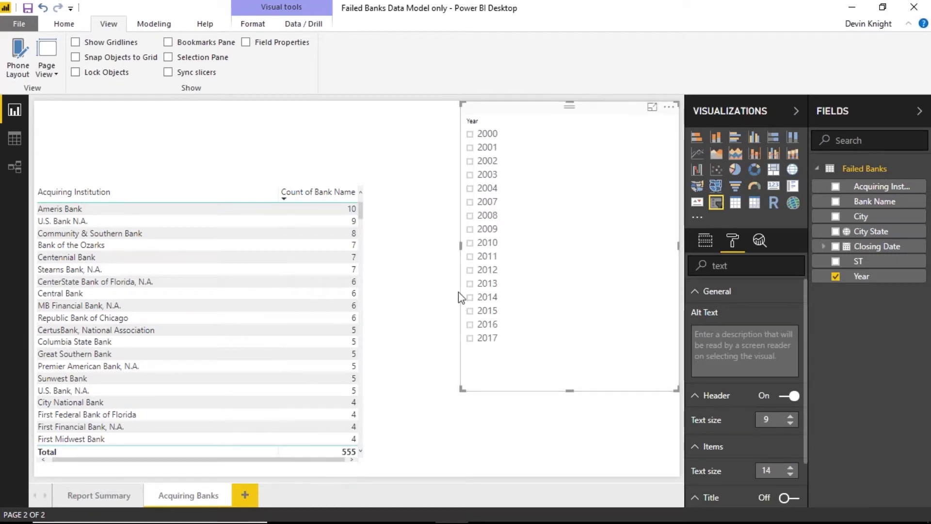
# Filter the Acquiring Banks page to the years 2010 through 2017 with the Year slicer.
pyautogui.click(470, 243)
pyautogui.press('capslock')
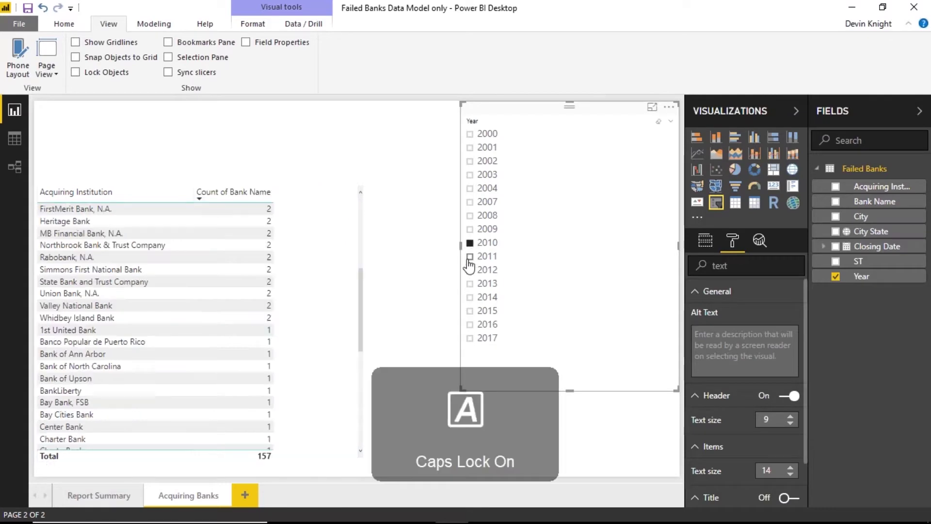
pyautogui.press('capslock')
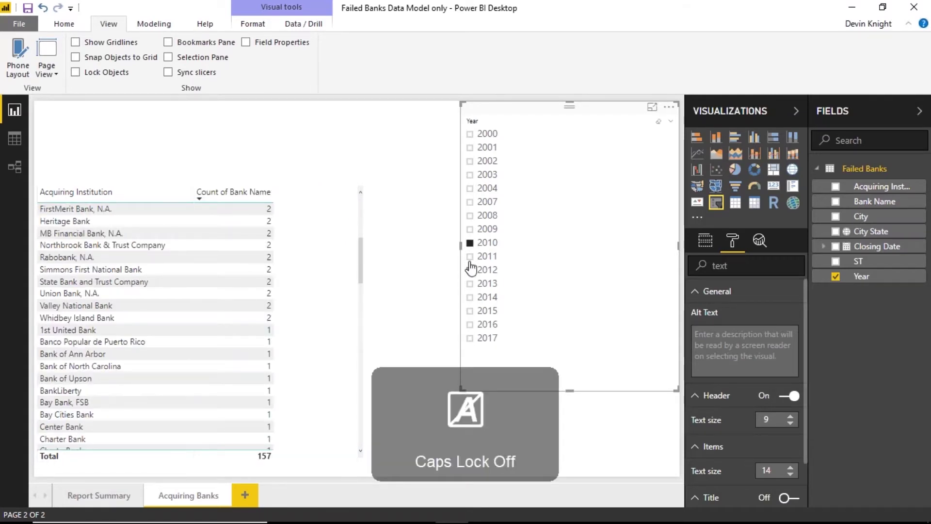
pyautogui.keyDown('ctrl'); pyautogui.click(469, 256); pyautogui.keyUp('ctrl')
pyautogui.keyDown('ctrl'); pyautogui.click(469, 270); pyautogui.keyUp('ctrl')
pyautogui.keyDown('ctrl'); pyautogui.click(469, 284); pyautogui.keyUp('ctrl')
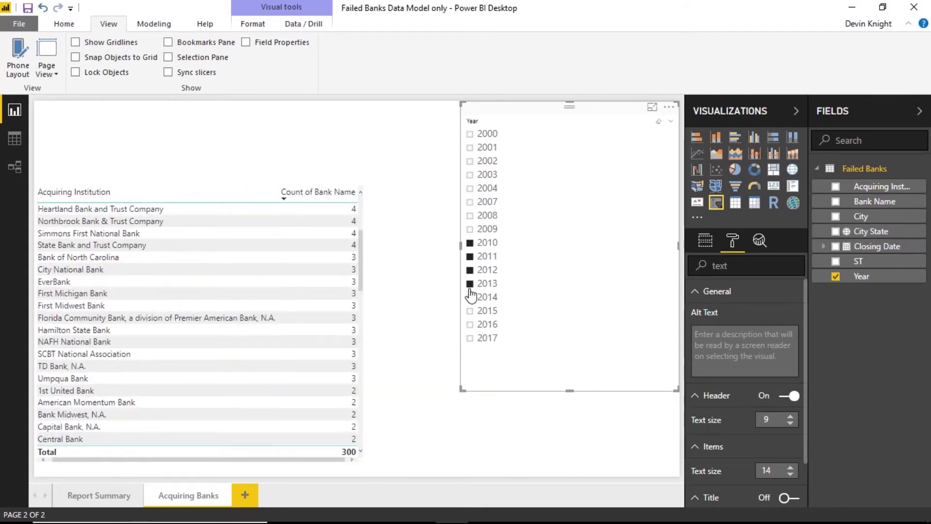
pyautogui.keyDown('ctrl'); pyautogui.click(469, 296); pyautogui.keyUp('ctrl')
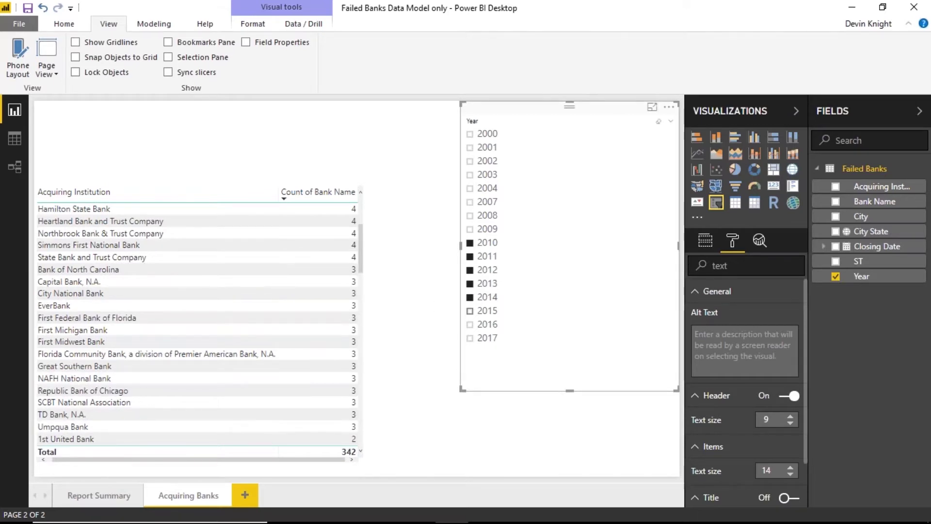
pyautogui.keyDown('ctrl'); pyautogui.click(469, 311); pyautogui.keyUp('ctrl')
pyautogui.keyDown('ctrl'); pyautogui.click(470, 324); pyautogui.keyUp('ctrl')
pyautogui.keyDown('ctrl'); pyautogui.click(469, 338); pyautogui.keyUp('ctrl')
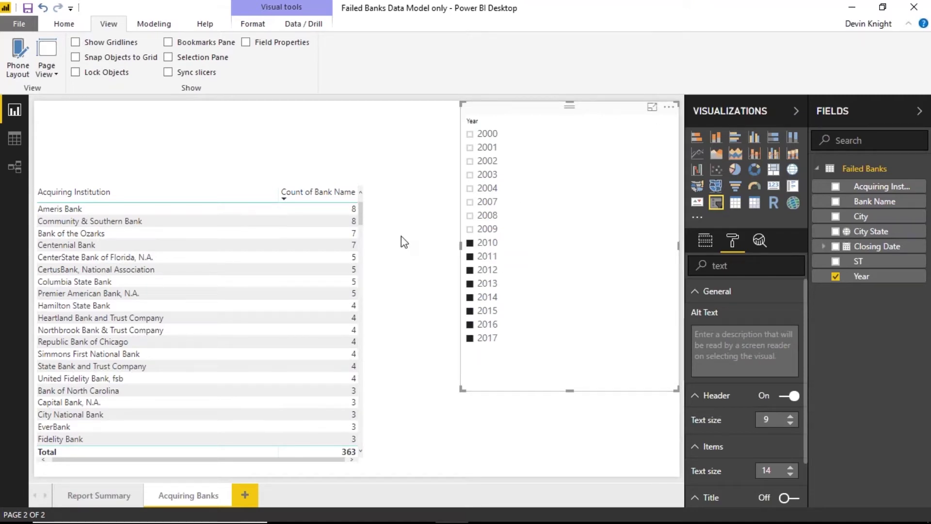
# Check the Report Summary page's charts, and shrink the Year slicer on Acquiring Banks to a narrow column along the page's right edge.
pyautogui.click(120, 499)
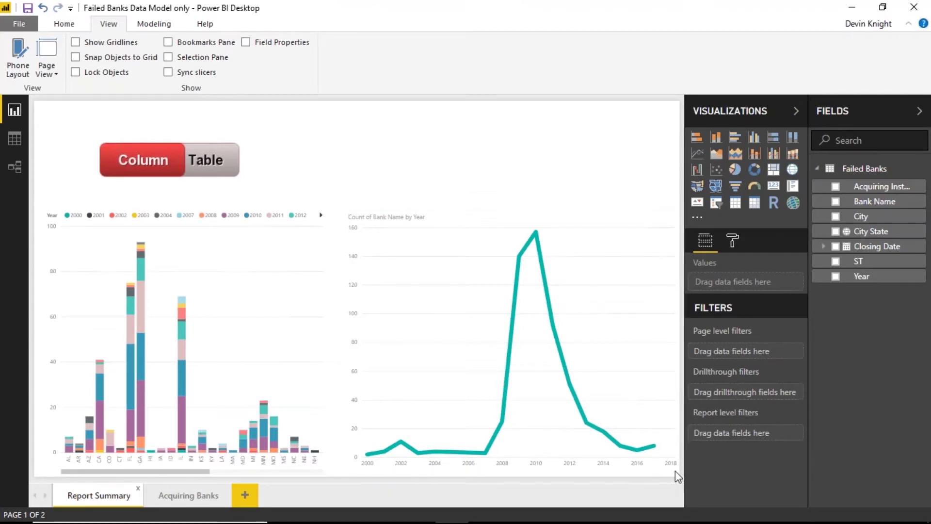
pyautogui.moveTo(656, 448)
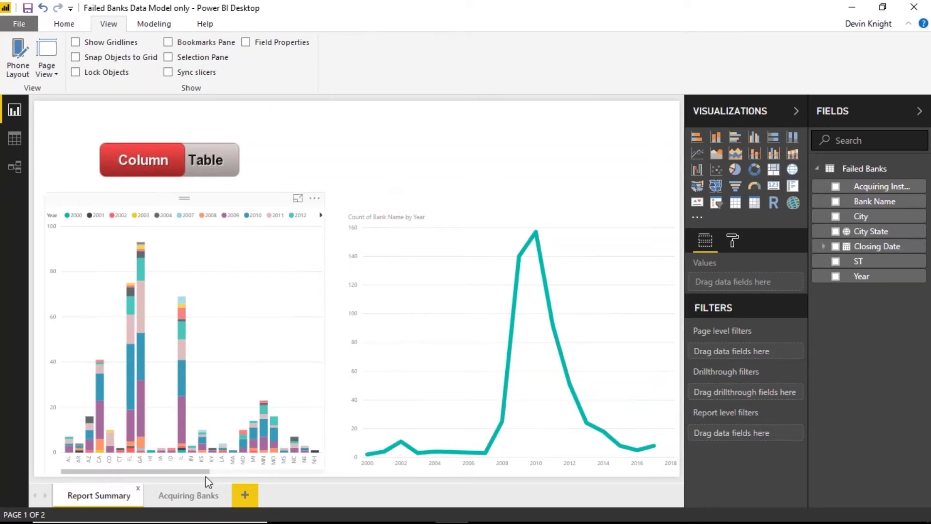
pyautogui.click(204, 493)
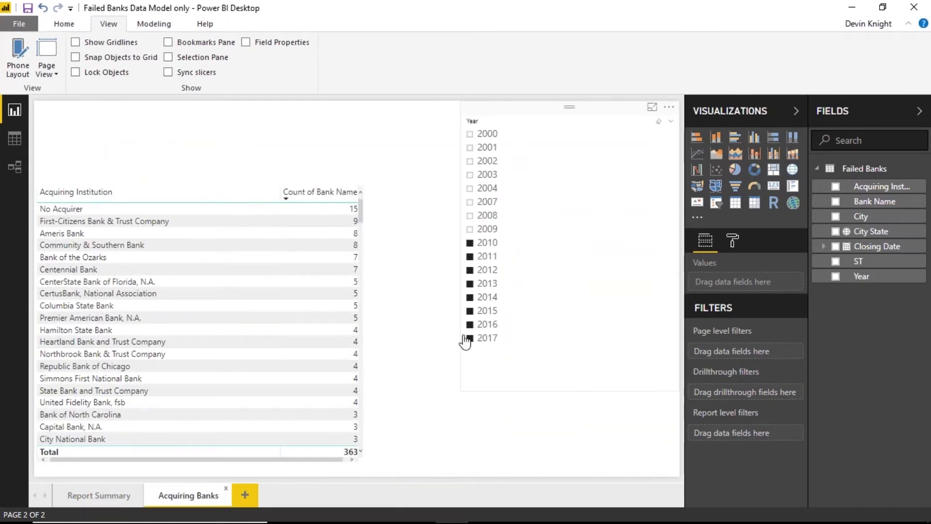
pyautogui.click(556, 116)
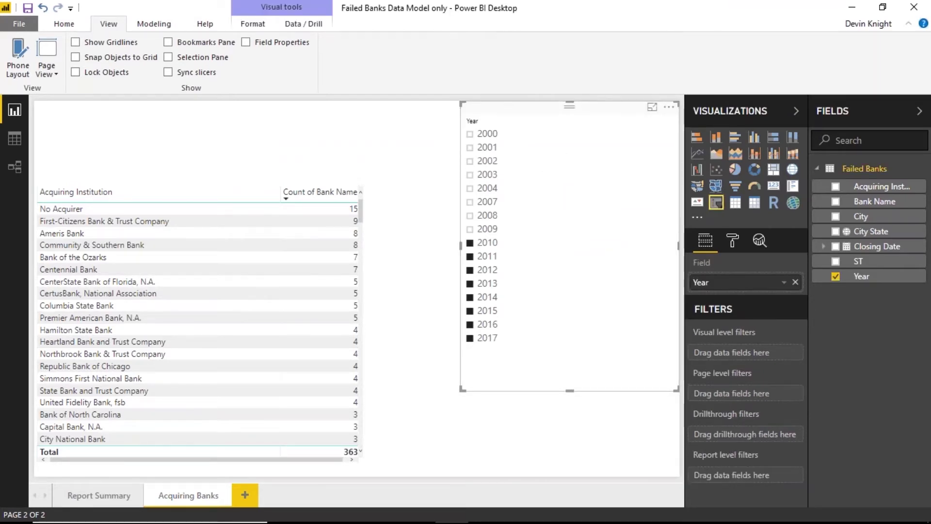
pyautogui.moveTo(462, 387); pyautogui.dragTo(625, 357)
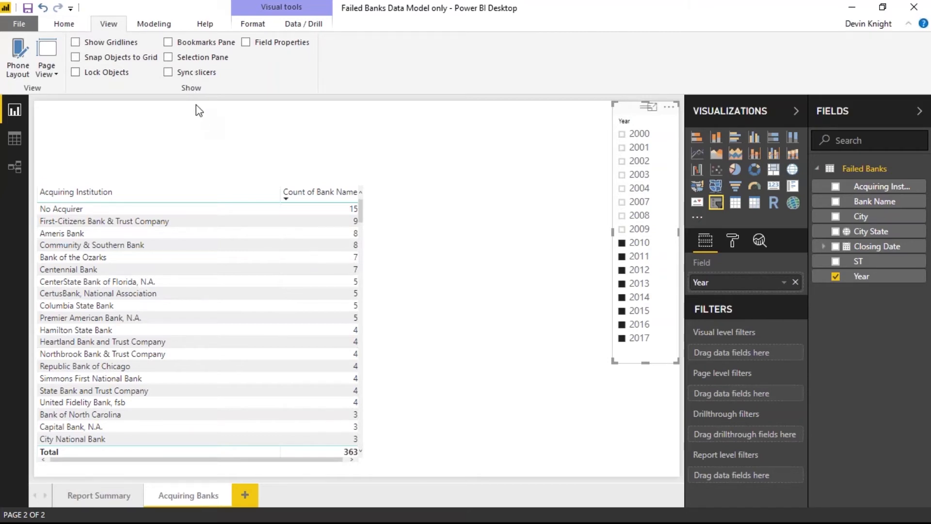
# Show the Sync slicers settings and add a blank third page to the report, returning to Acquiring Banks.
pyautogui.click(197, 72)
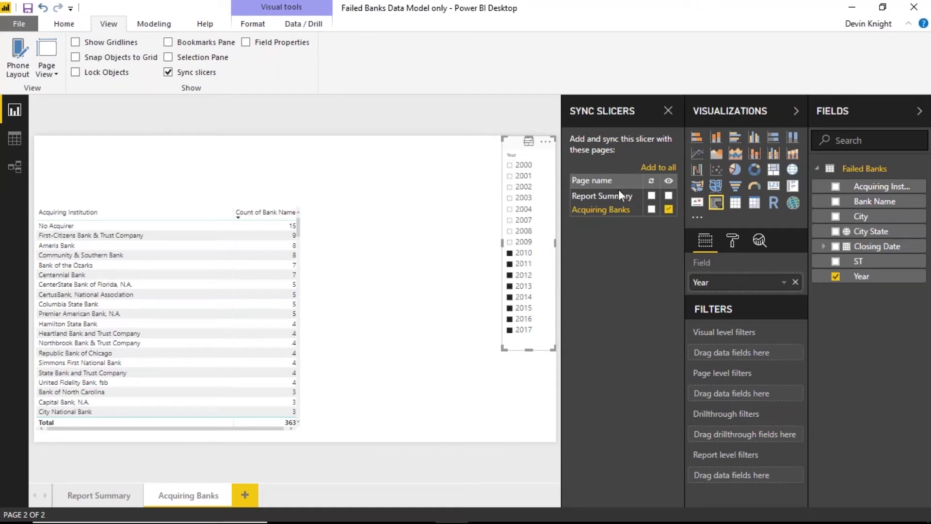
pyautogui.click(245, 494)
pyautogui.click(183, 497)
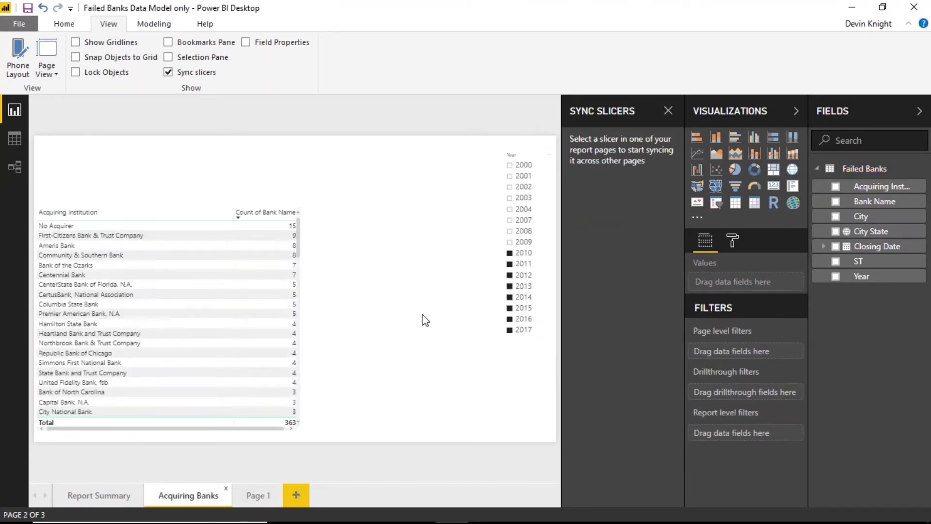
# Sync the Year slicer with the Report Summary page without displaying it there, and view that page's charts.
pyautogui.click(517, 147)
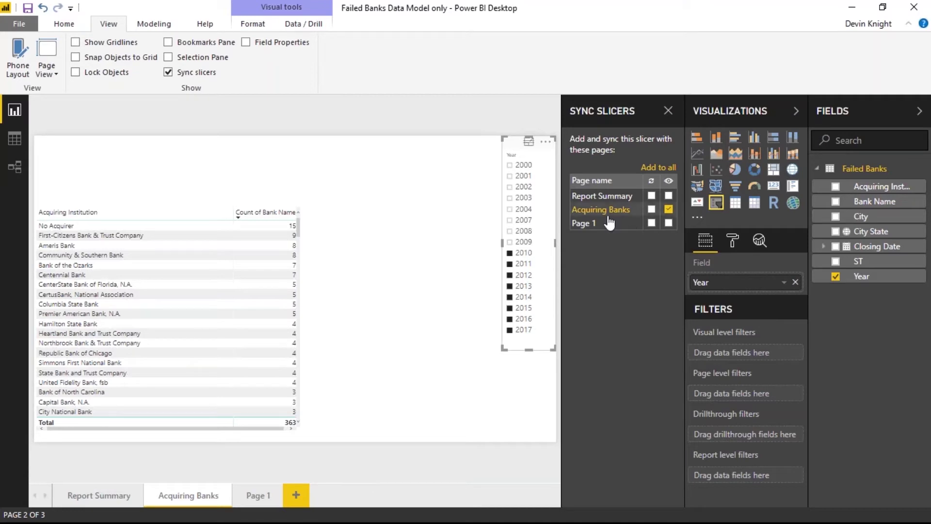
pyautogui.click(652, 196)
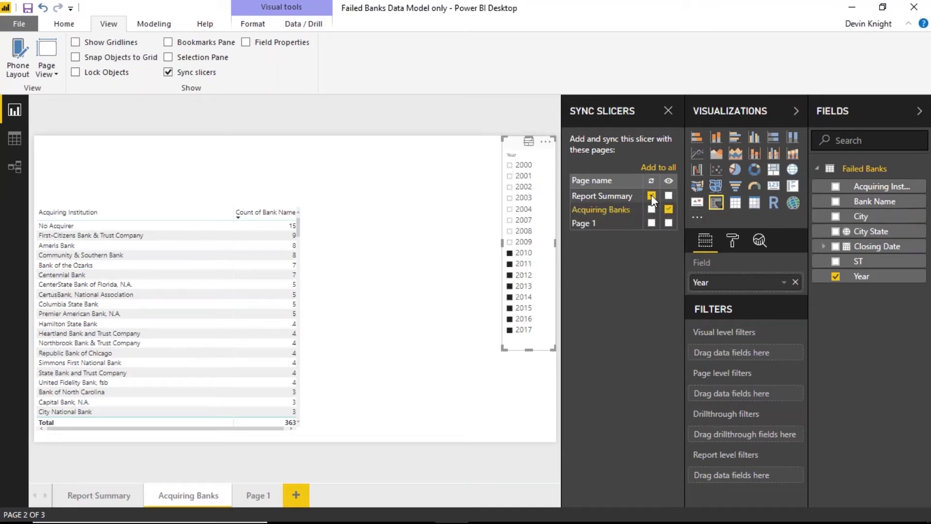
pyautogui.click(103, 499)
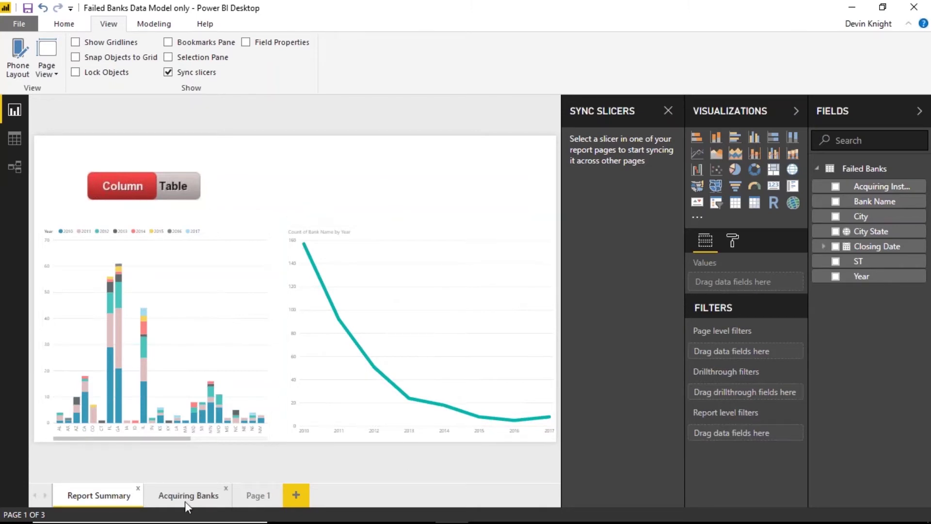
# Compare the Year slicer's sync settings on Acquiring Banks with the line chart on Report Summary.
pyautogui.click(204, 498)
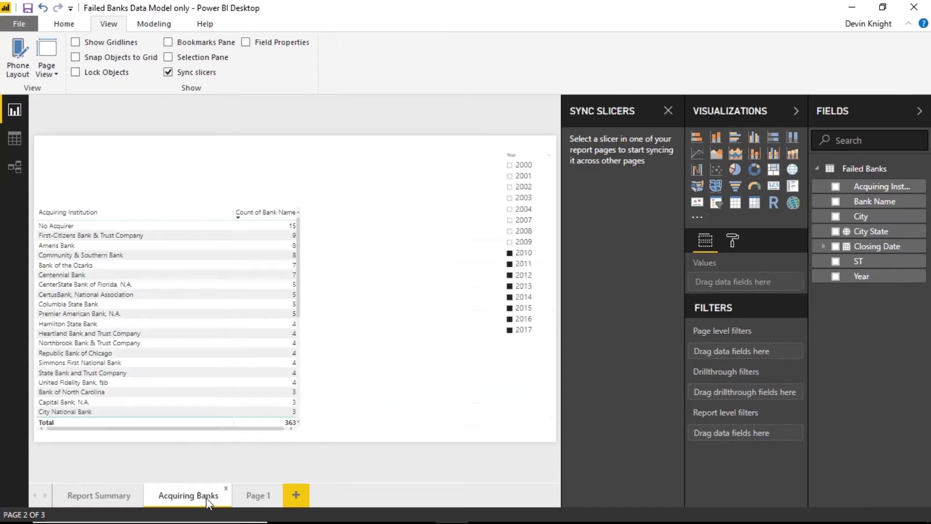
pyautogui.click(519, 150)
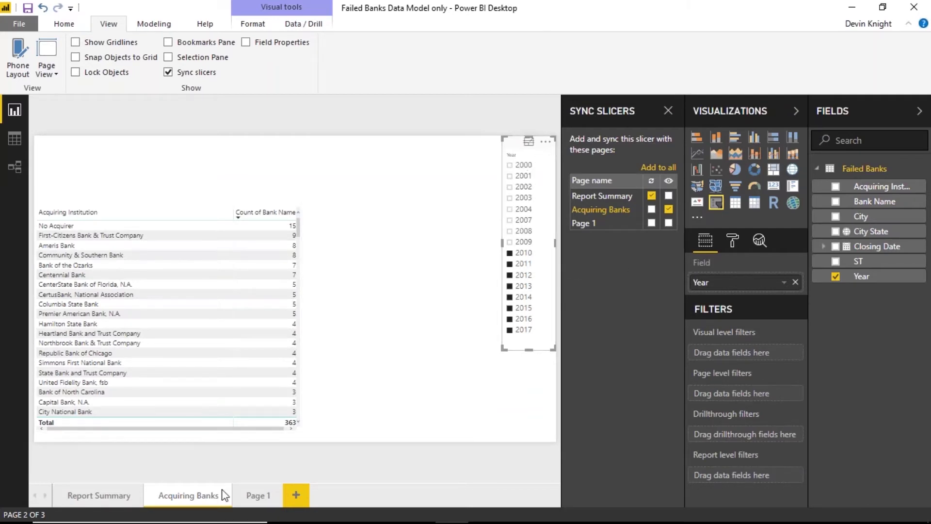
pyautogui.click(110, 494)
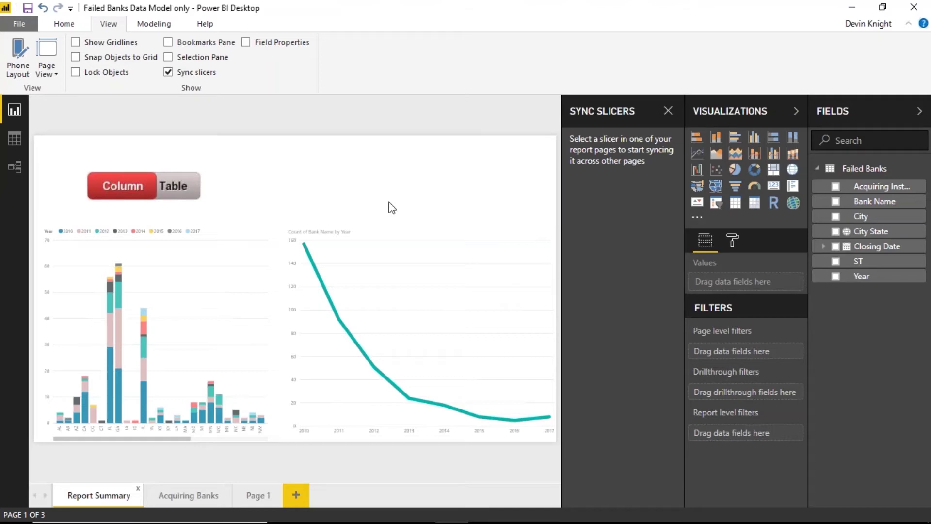
pyautogui.click(409, 225)
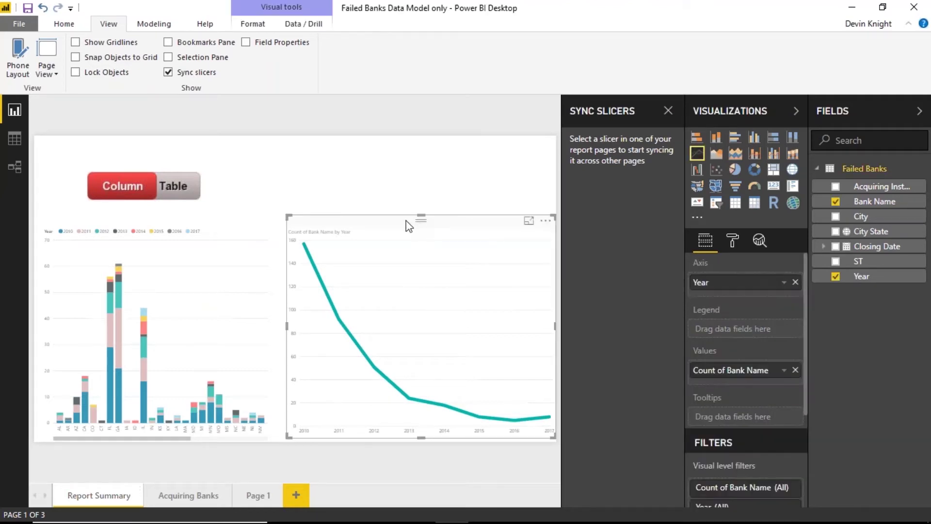
pyautogui.click(503, 187)
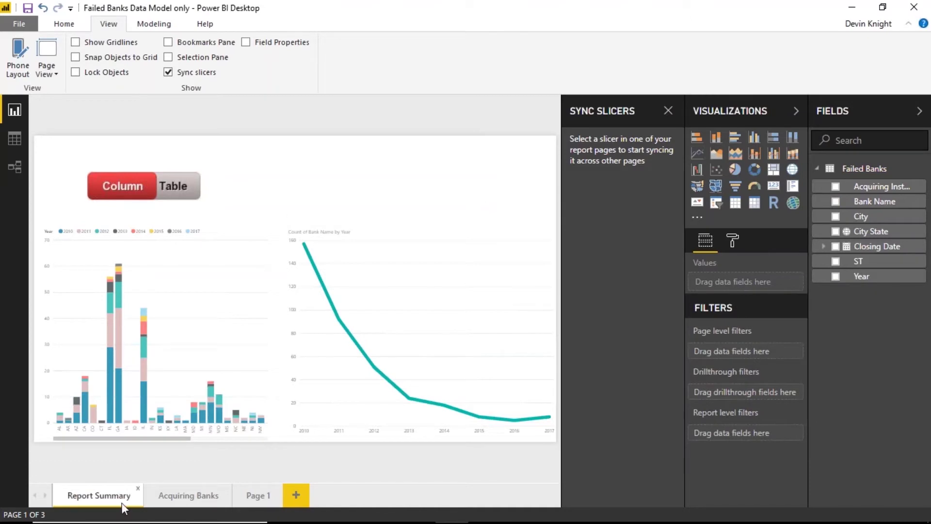
# Make the synced Year slicer visible on the Report Summary page and open that page.
pyautogui.click(206, 495)
pyautogui.click(523, 149)
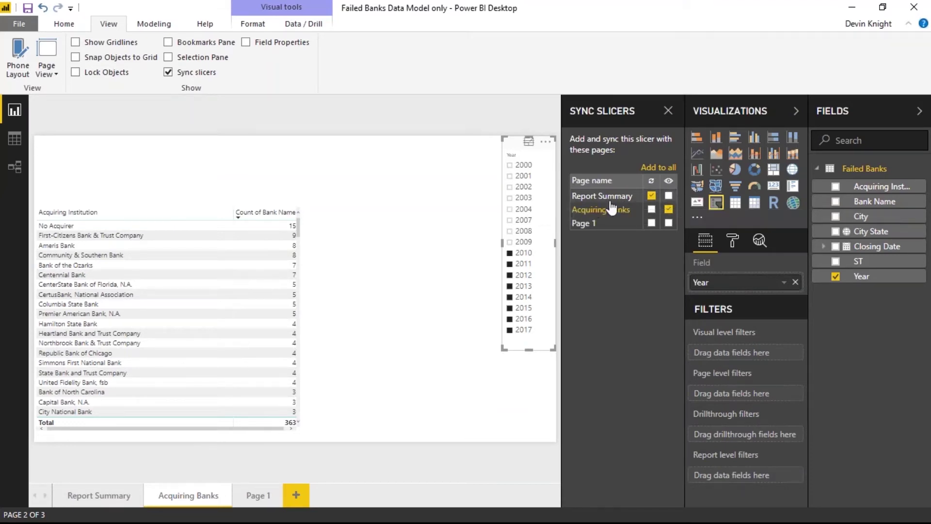
pyautogui.click(667, 196)
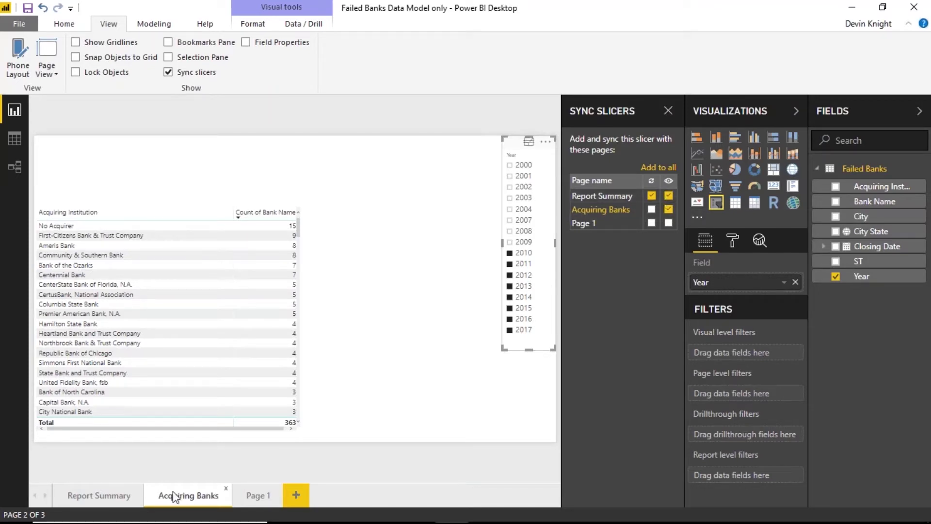
pyautogui.click(116, 507)
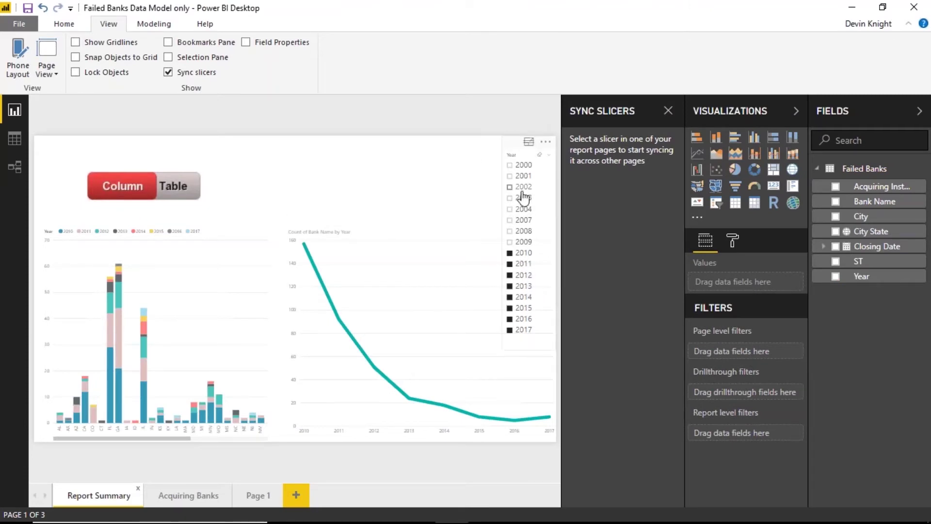
# Shorten the Report Summary page's Year slicer to end above the line chart, and change its type to Dropdown.
pyautogui.click(514, 153)
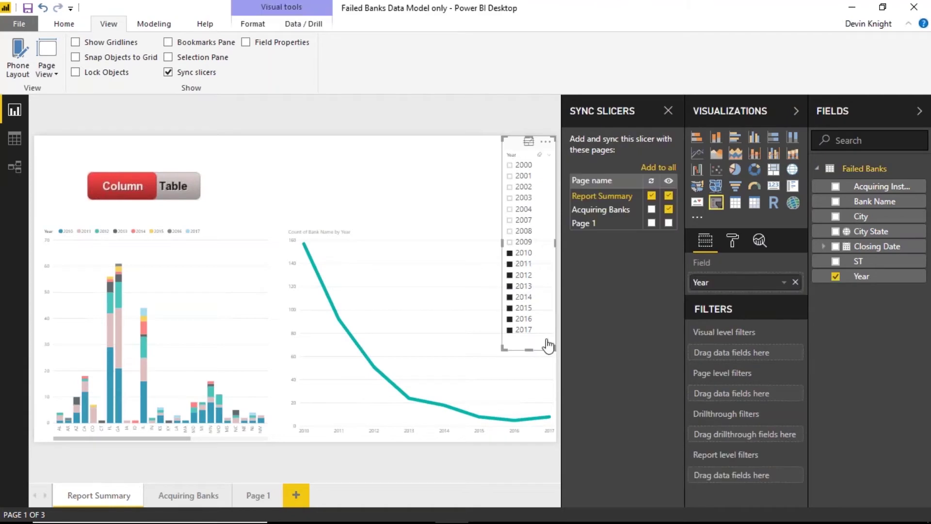
pyautogui.moveTo(530, 351); pyautogui.dragTo(530, 209)
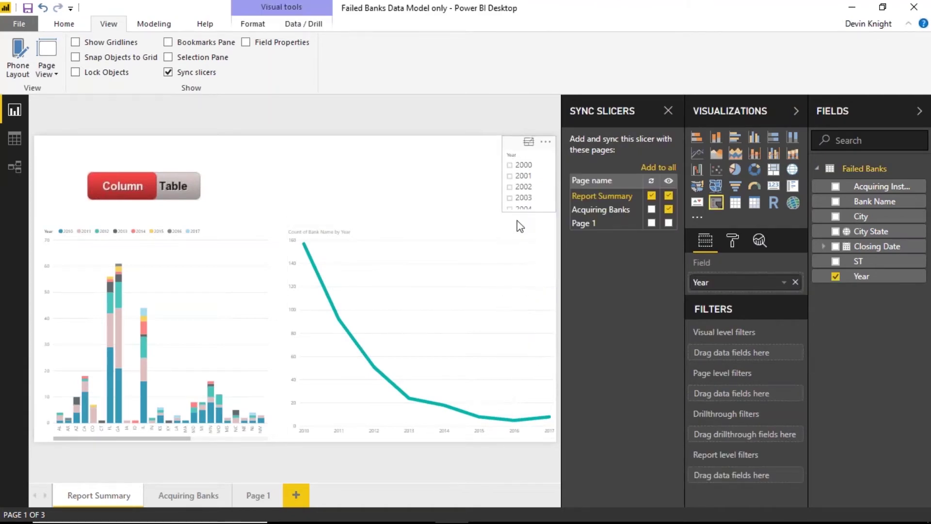
pyautogui.click(517, 220)
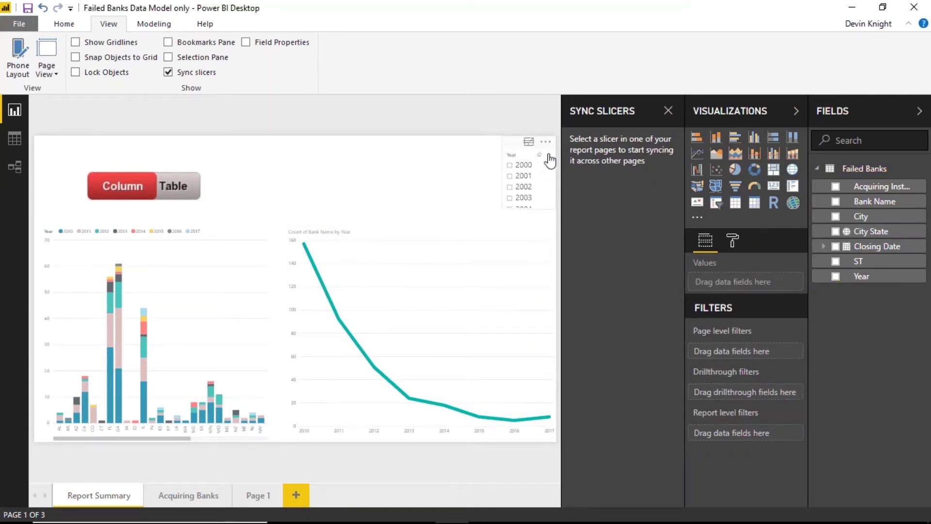
pyautogui.click(549, 154)
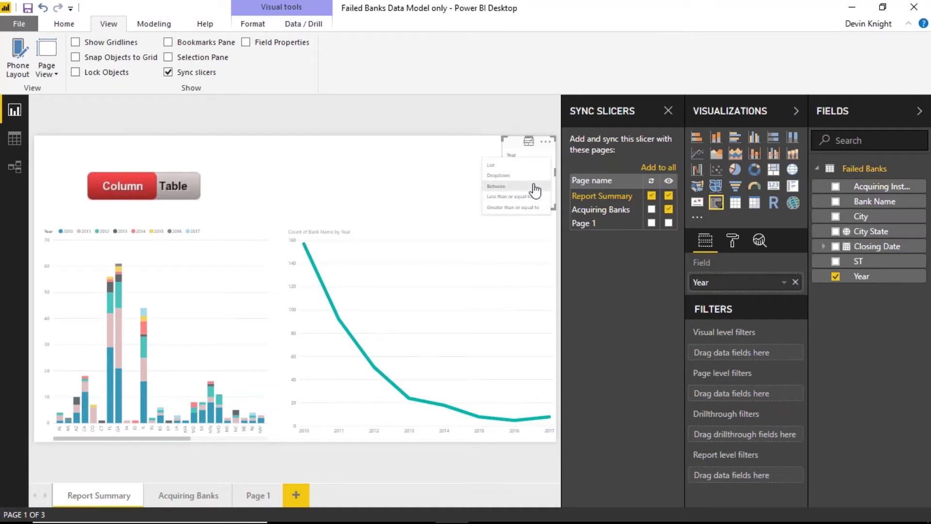
pyautogui.click(498, 175)
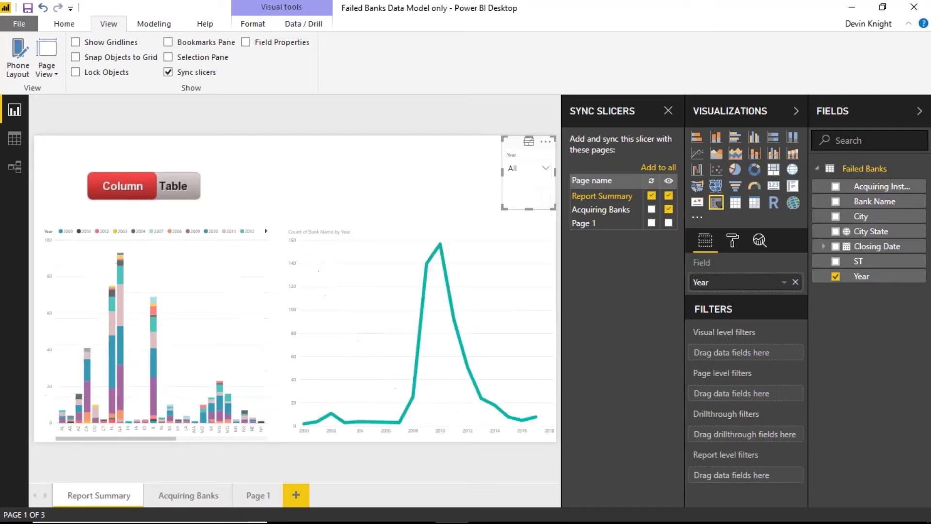
# Filter the Report Summary page to the years 2012 and 2013 with the Year dropdown slicer.
pyautogui.click(546, 170)
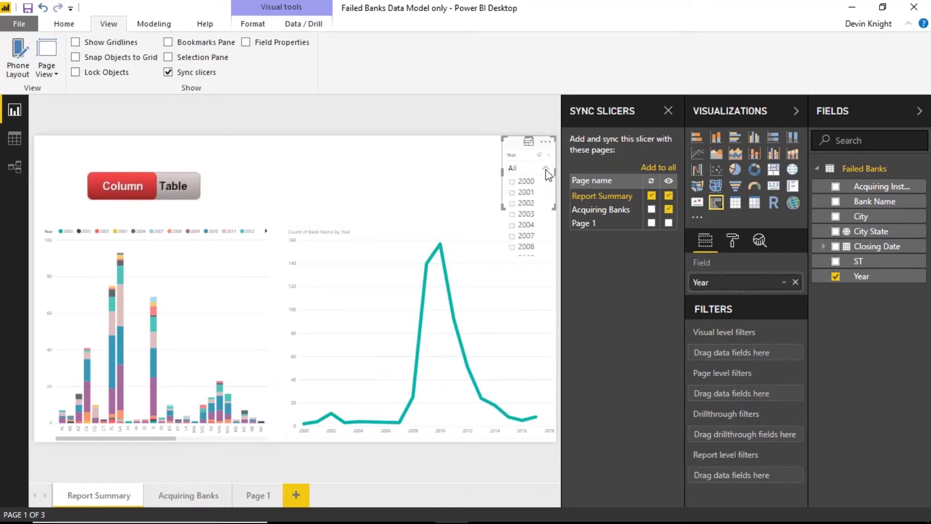
pyautogui.scroll(-3, 551, 233)
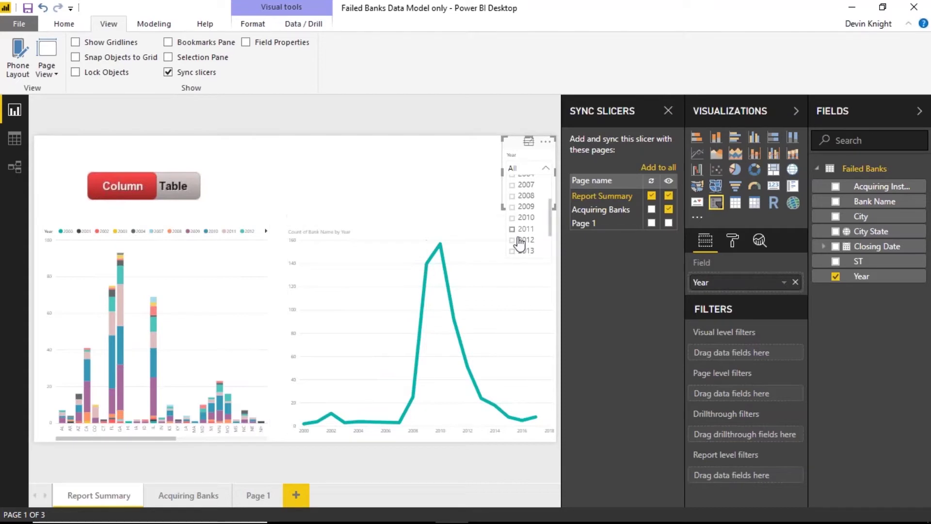
pyautogui.click(512, 240)
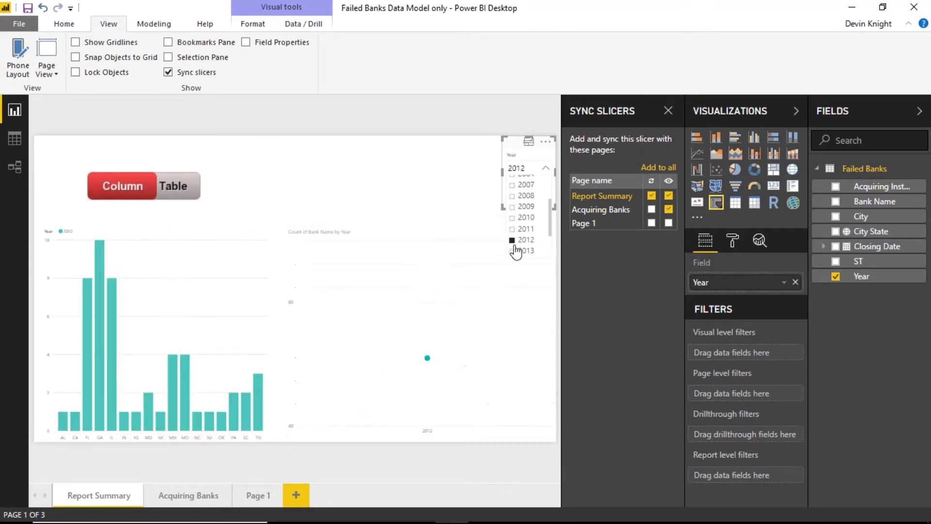
pyautogui.keyDown('ctrl'); pyautogui.click(513, 251); pyautogui.keyUp('ctrl')
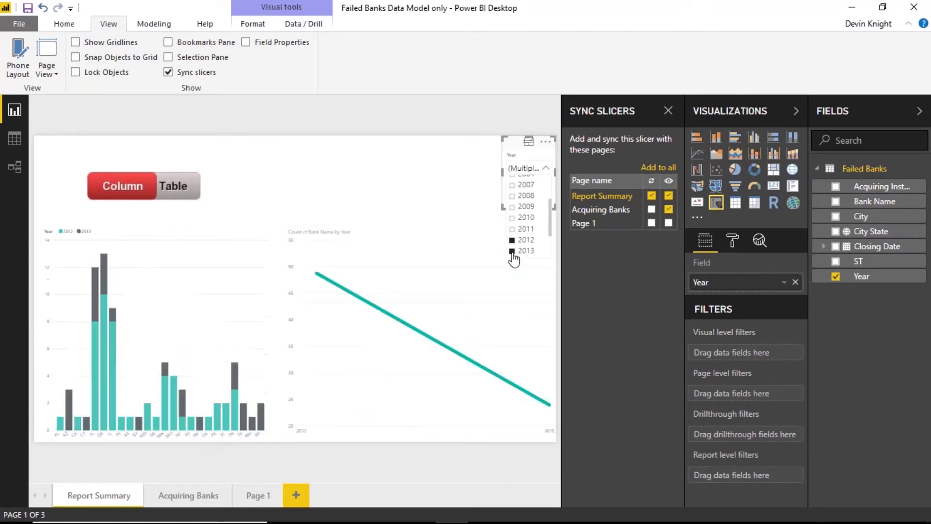
# Add the years 2014 through 2017 to the Report Summary page's Year filter and check the synced slicer on Acquiring Banks.
pyautogui.scroll(-2, 533, 219)
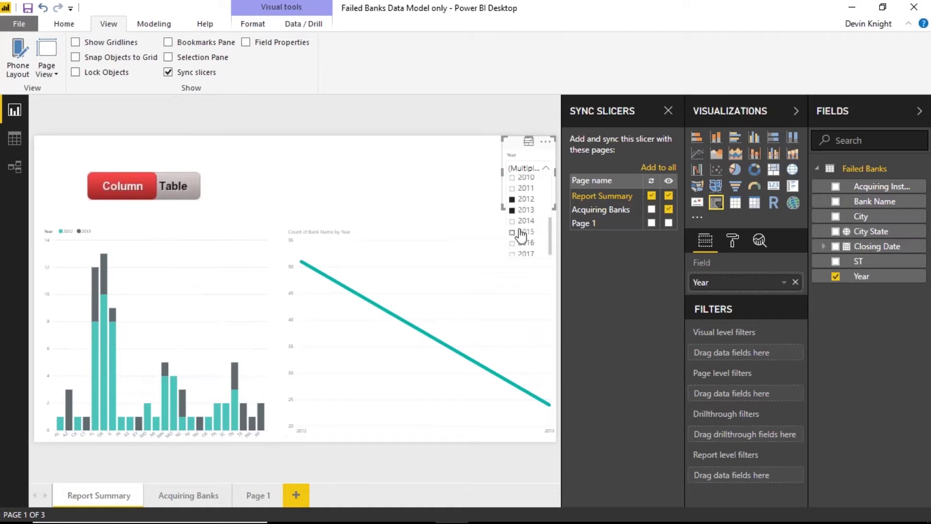
pyautogui.keyDown('ctrl'); pyautogui.click(512, 221); pyautogui.keyUp('ctrl')
pyautogui.keyDown('ctrl'); pyautogui.click(512, 231); pyautogui.keyUp('ctrl')
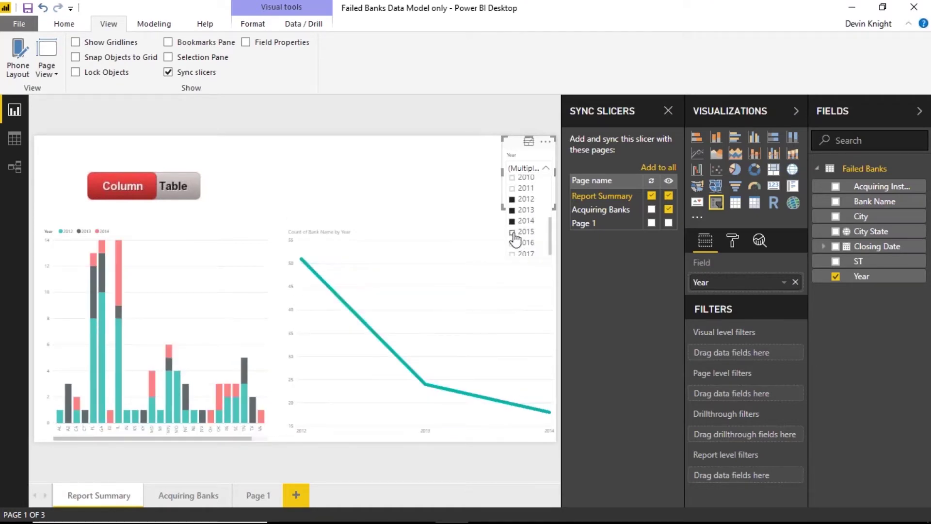
pyautogui.keyDown('ctrl'); pyautogui.click(512, 242); pyautogui.keyUp('ctrl')
pyautogui.keyDown('ctrl'); pyautogui.click(512, 253); pyautogui.keyUp('ctrl')
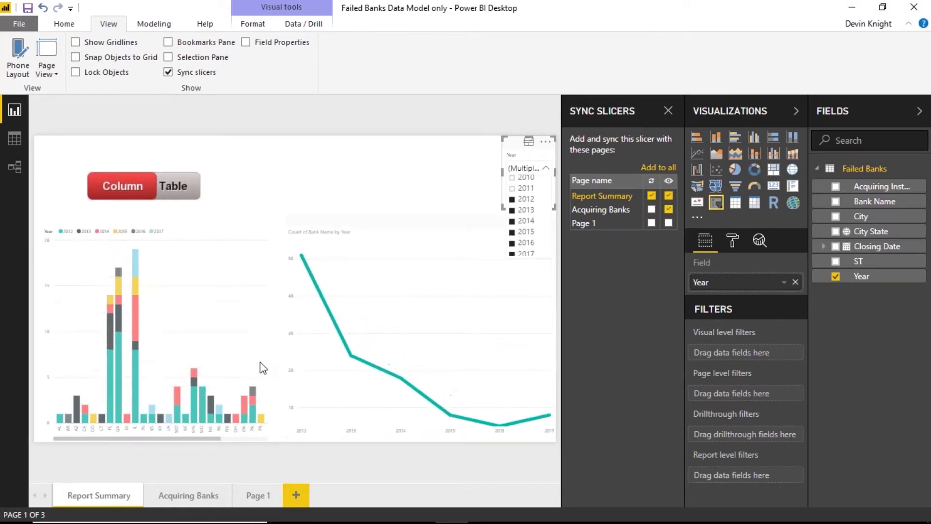
pyautogui.click(187, 496)
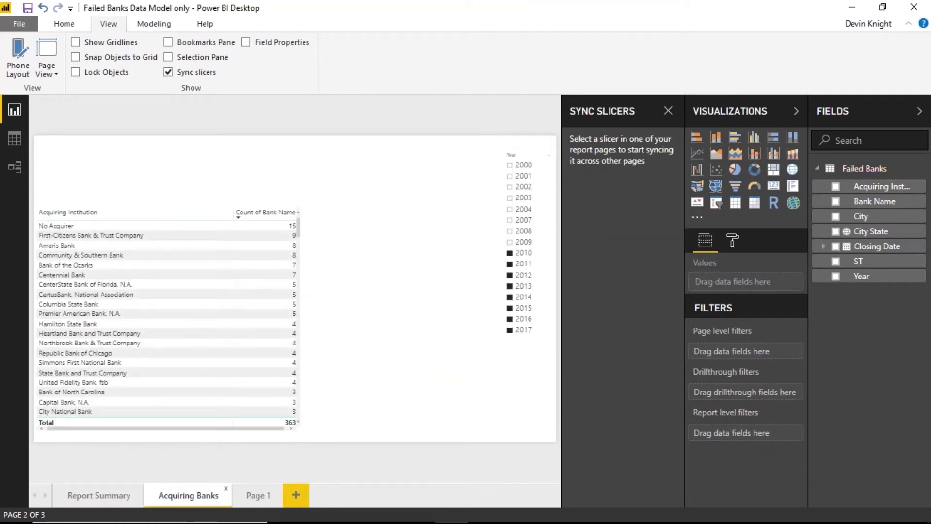
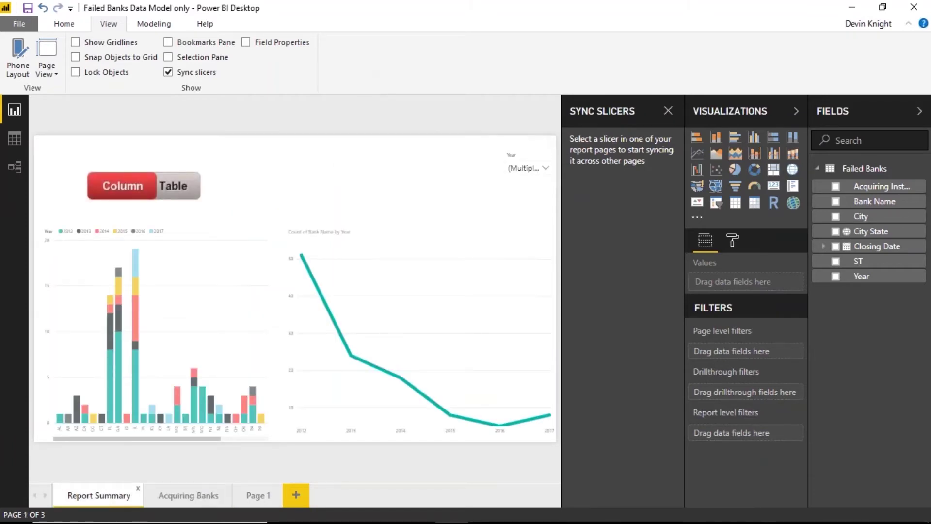
# Hide the Sync Slicers pane and inspect the data points of the column and line charts on Report Summary.
pyautogui.click(669, 111)
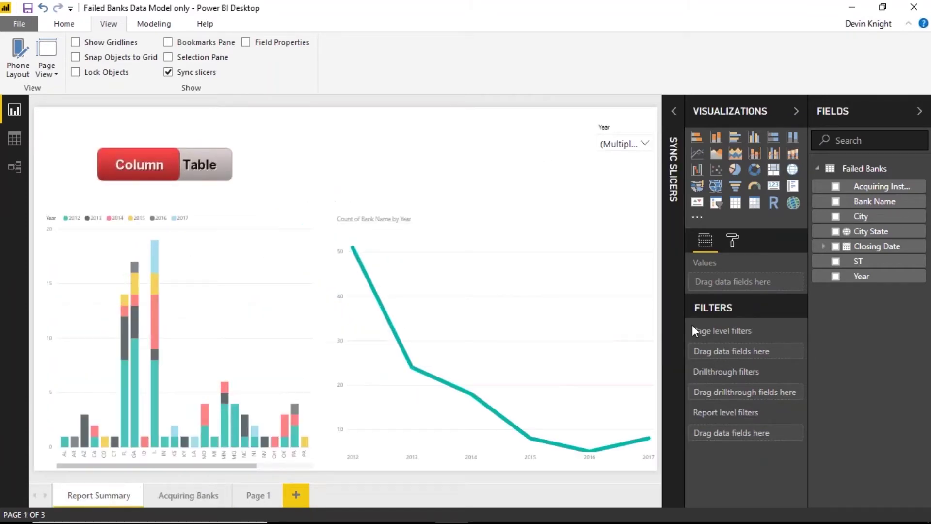
pyautogui.click(187, 73)
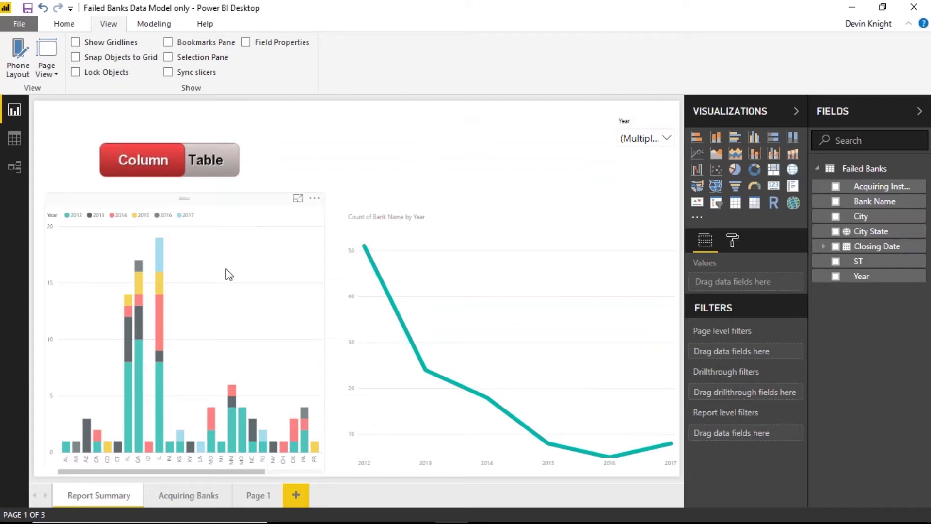
pyautogui.moveTo(160, 291)
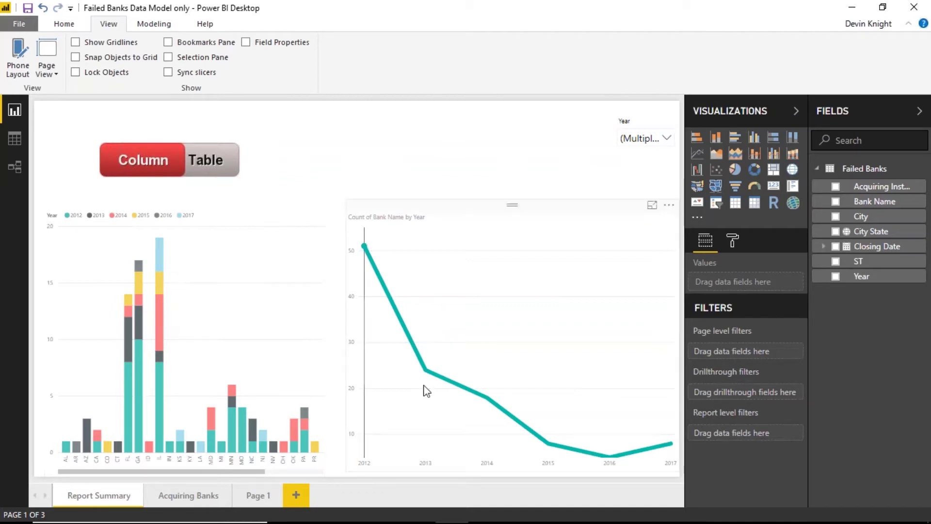
pyautogui.moveTo(426, 376)
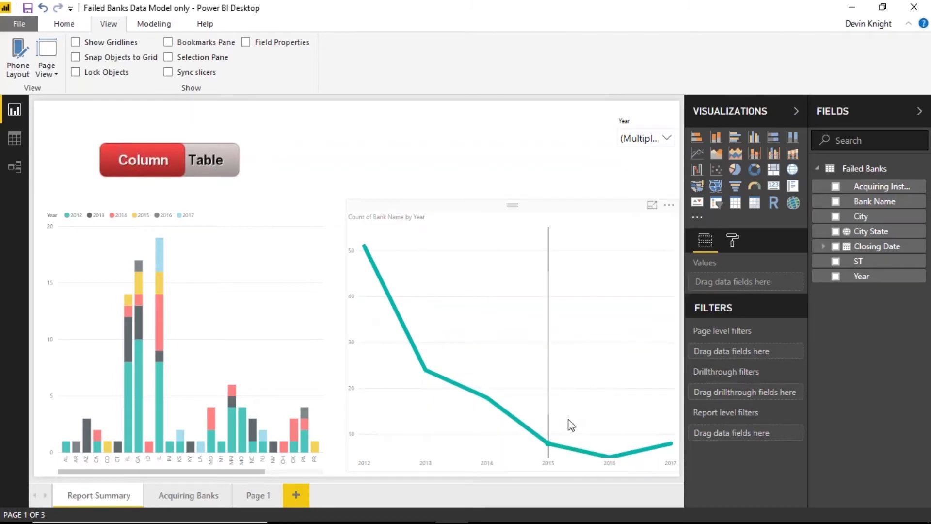
pyautogui.moveTo(568, 426)
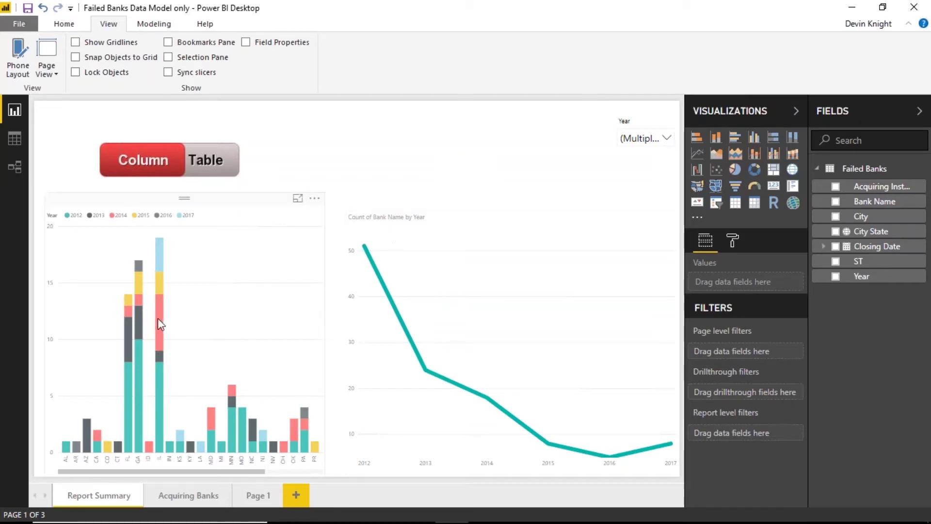
pyautogui.moveTo(160, 324)
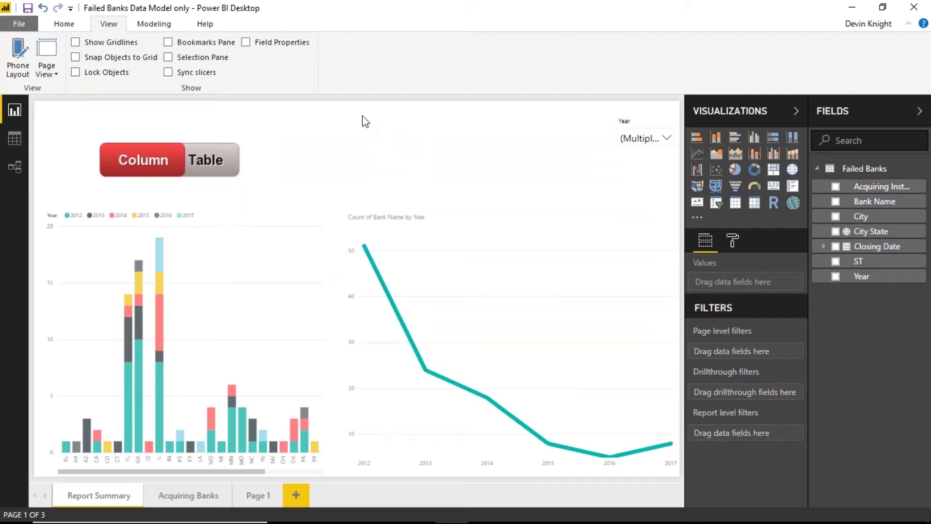
# Review the preview features in the program options, checking the Report page tooltips setting.
pyautogui.click(19, 23)
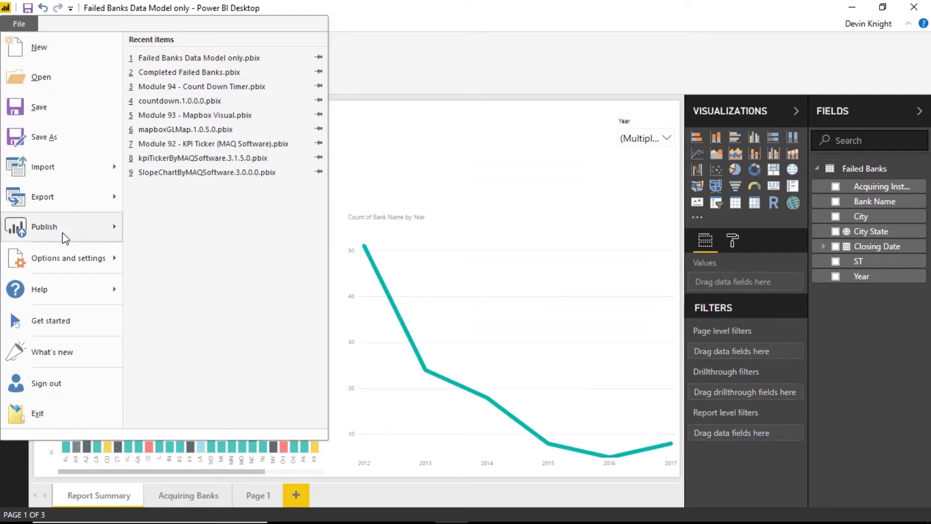
pyautogui.moveTo(58, 266)
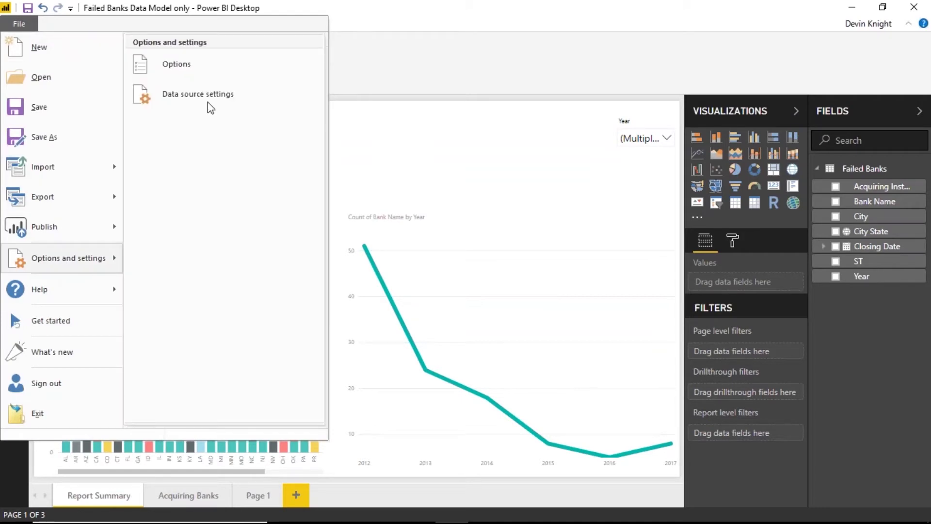
pyautogui.click(193, 64)
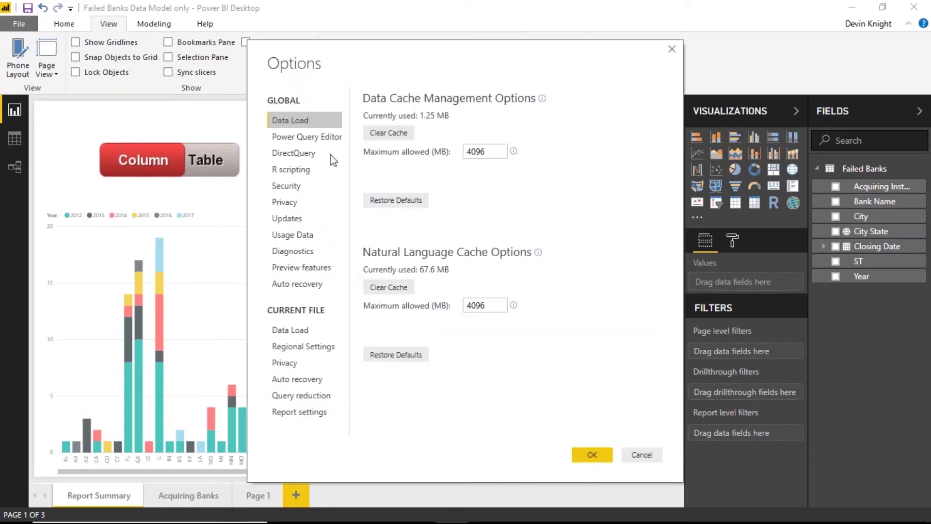
pyautogui.click(314, 268)
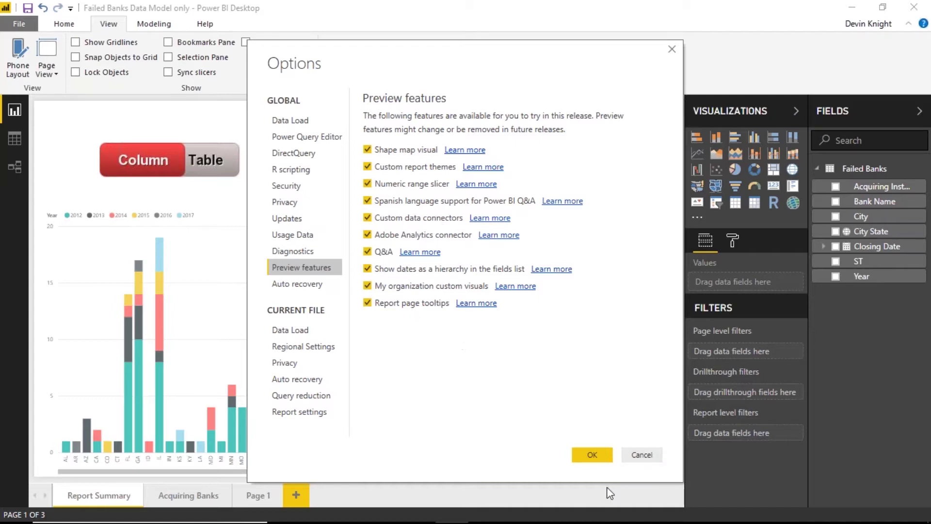
pyautogui.click(602, 456)
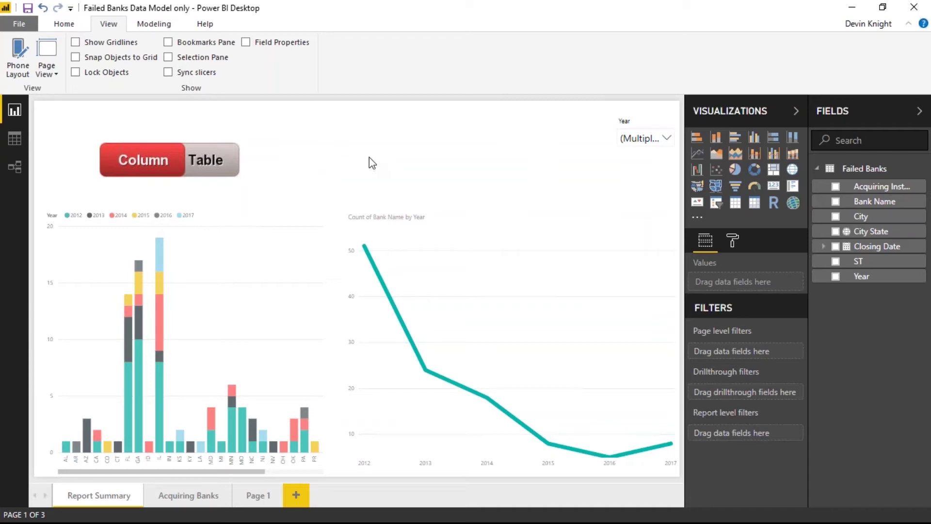
# Rename the blank Page 1 as "Tooltip Example".
pyautogui.click(257, 495)
pyautogui.doubleClick(257, 494)
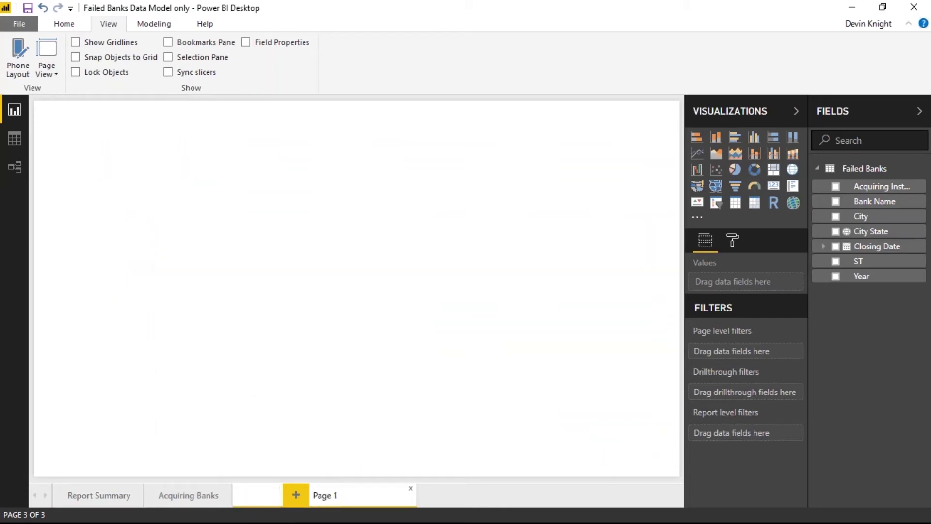
pyautogui.write('Tod')
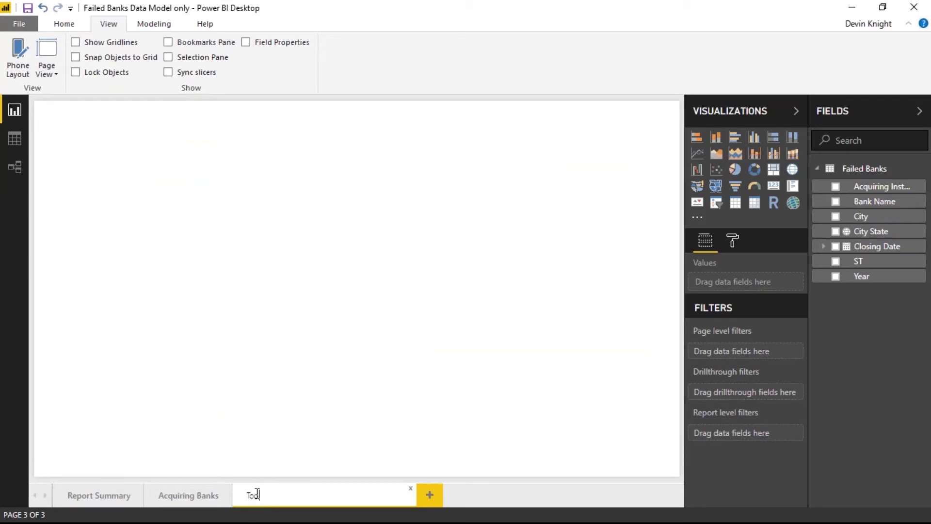
pyautogui.write('ltip Example')
pyautogui.press('Return')
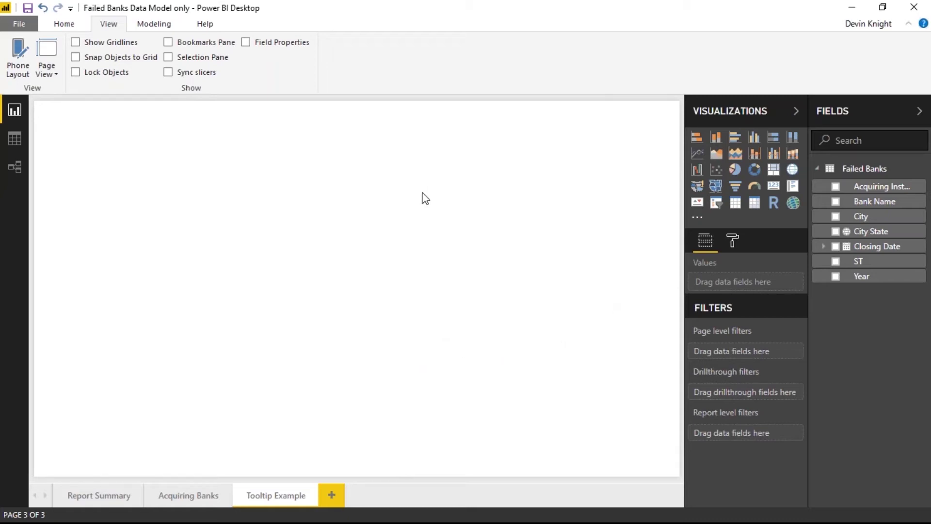
# Enable the Tooltip option in the Tooltip Example page's information settings.
pyautogui.click(733, 247)
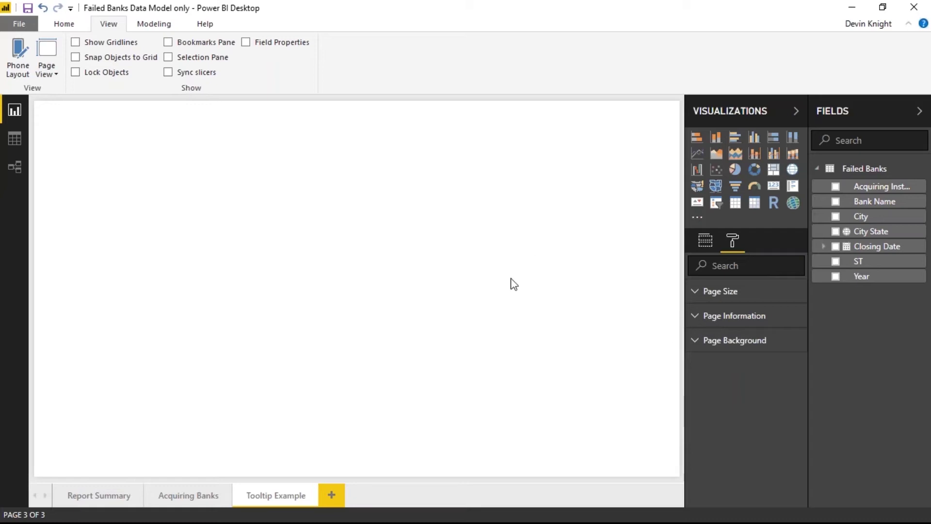
pyautogui.click(696, 320)
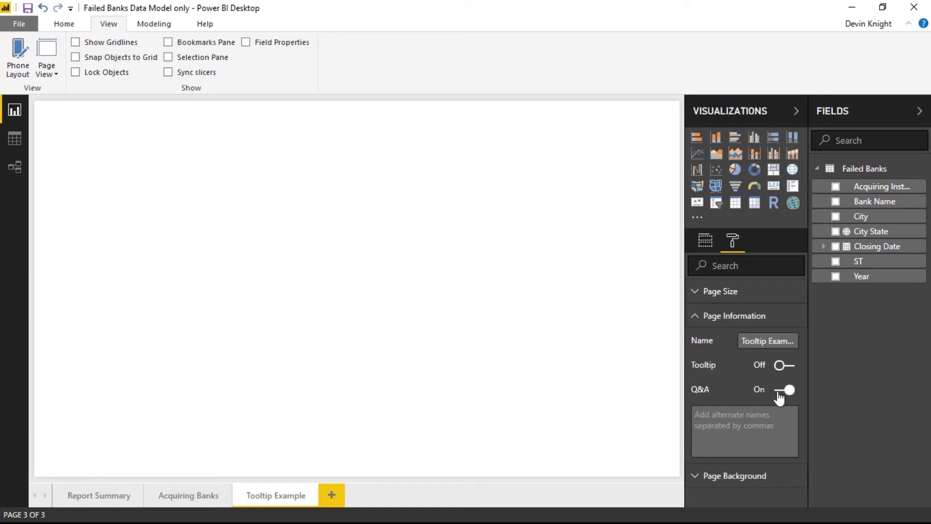
pyautogui.click(782, 366)
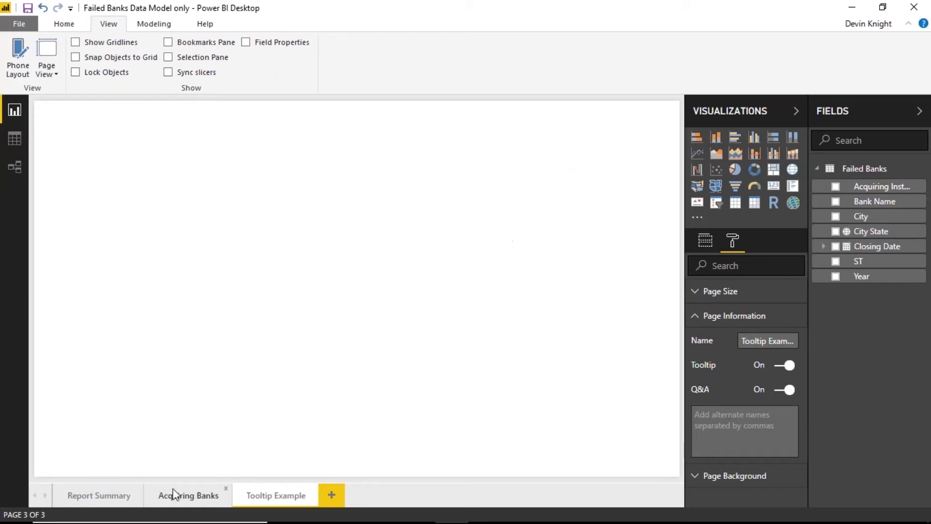
# Check the line chart's tooltip for 2013 on Report Summary and return to the Tooltip Example page.
pyautogui.click(122, 494)
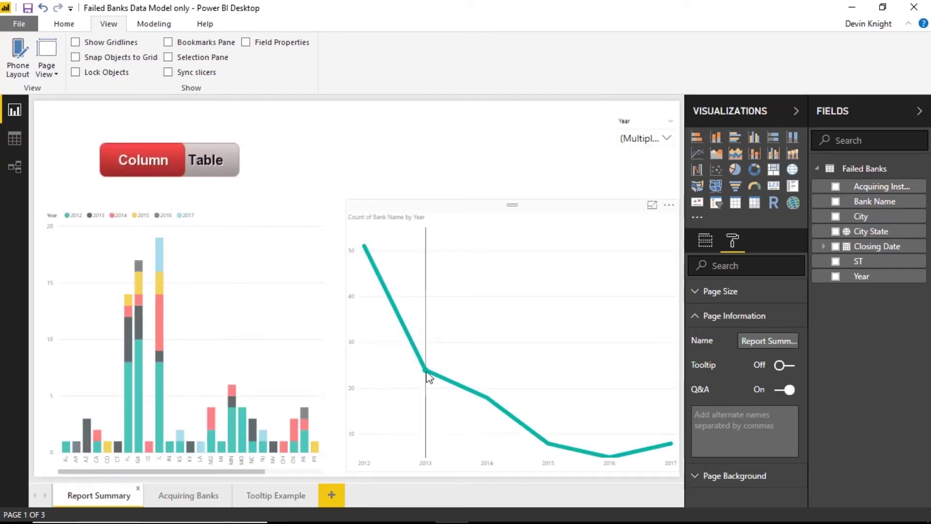
pyautogui.moveTo(427, 376)
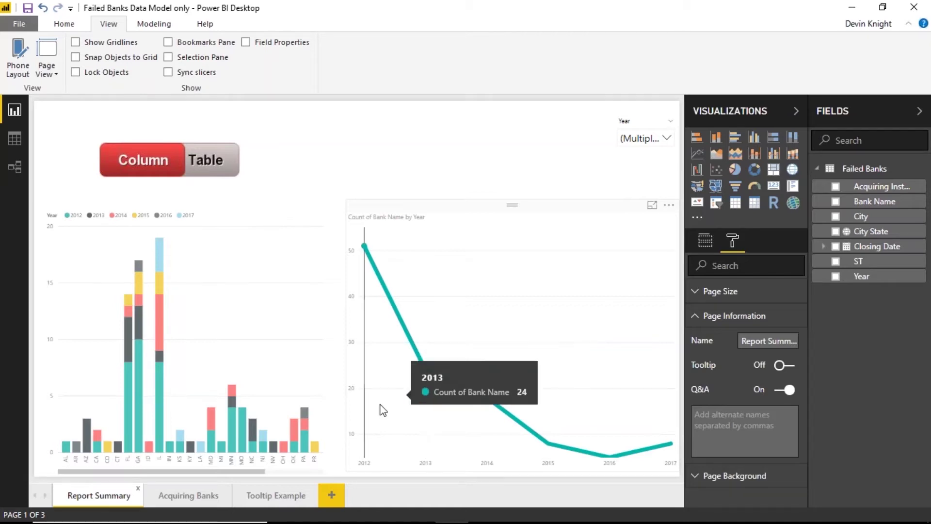
pyautogui.click(278, 496)
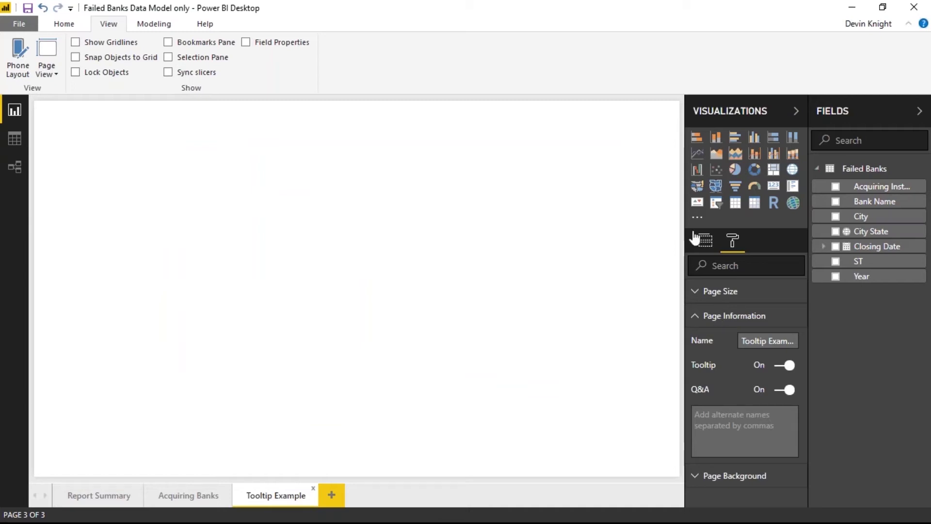
# Set the Tooltip Example page's size type to Tooltip.
pyautogui.click(698, 316)
pyautogui.click(694, 293)
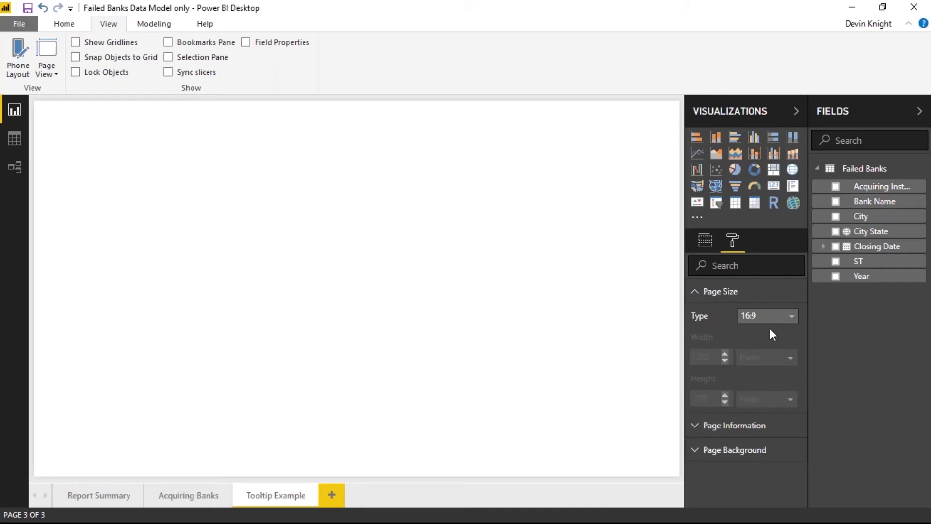
pyautogui.click(779, 316)
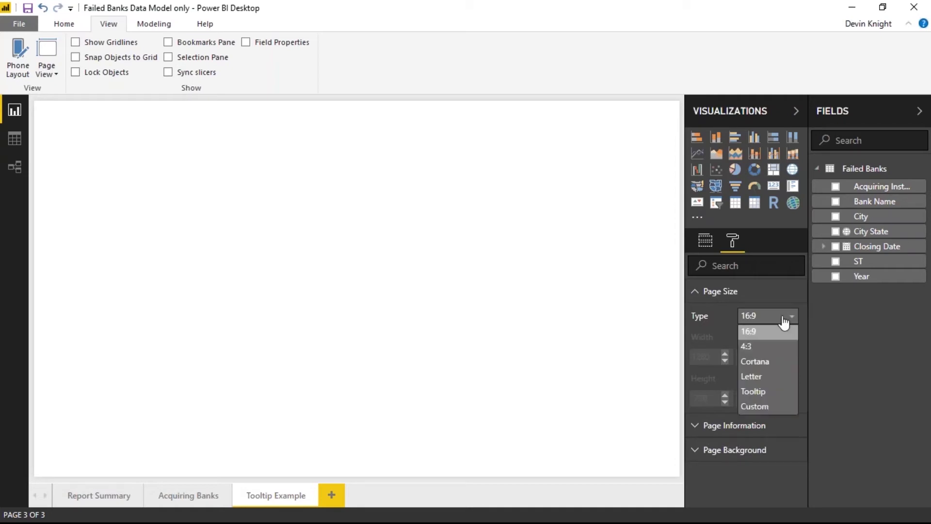
pyautogui.click(769, 393)
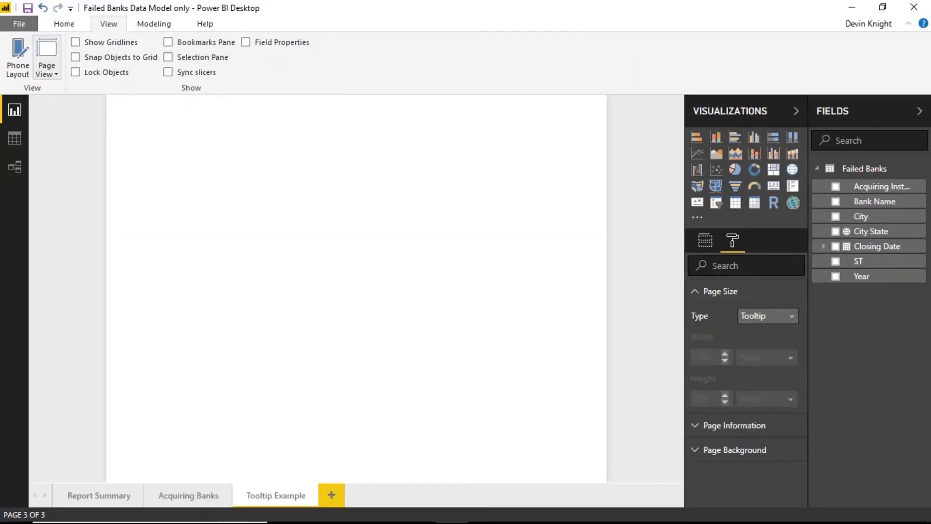
# Preview the Tooltip Example page at Actual Size and return its view to Fit to Page.
pyautogui.click(46, 70)
pyautogui.click(88, 162)
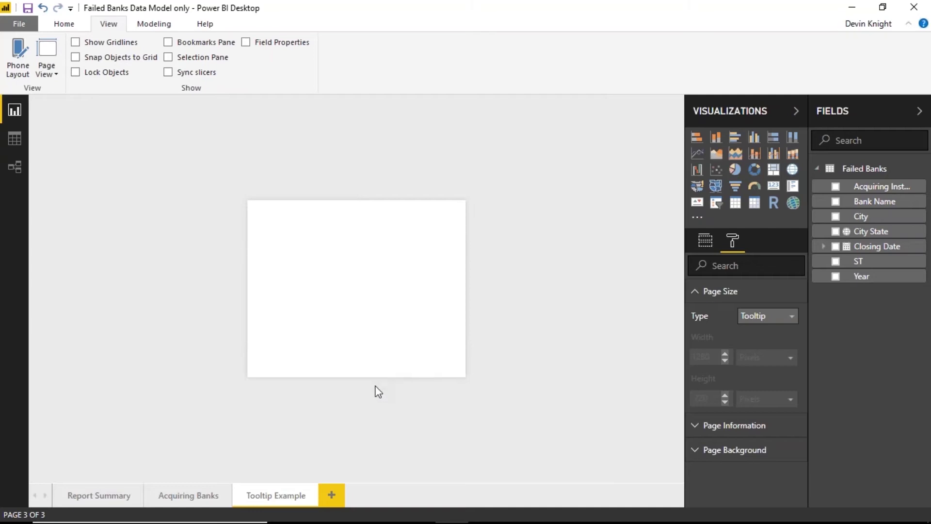
pyautogui.click(47, 68)
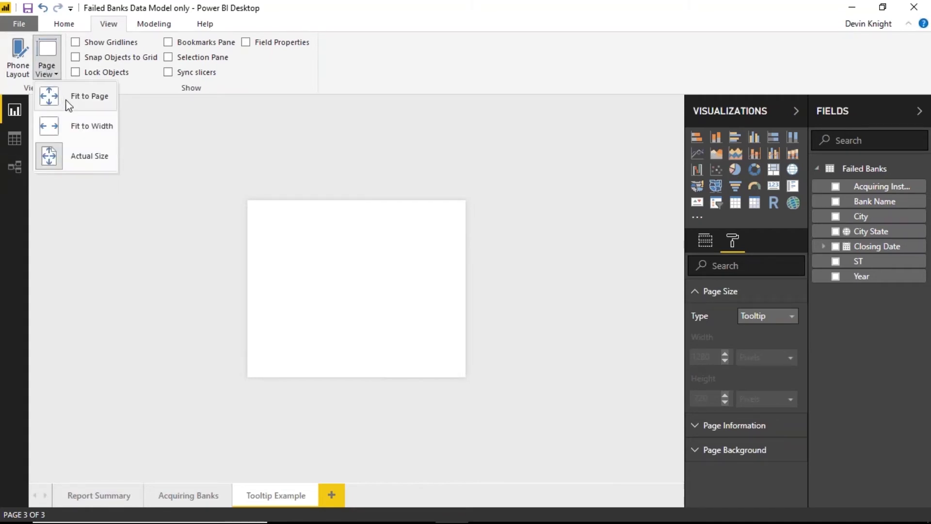
pyautogui.click(68, 106)
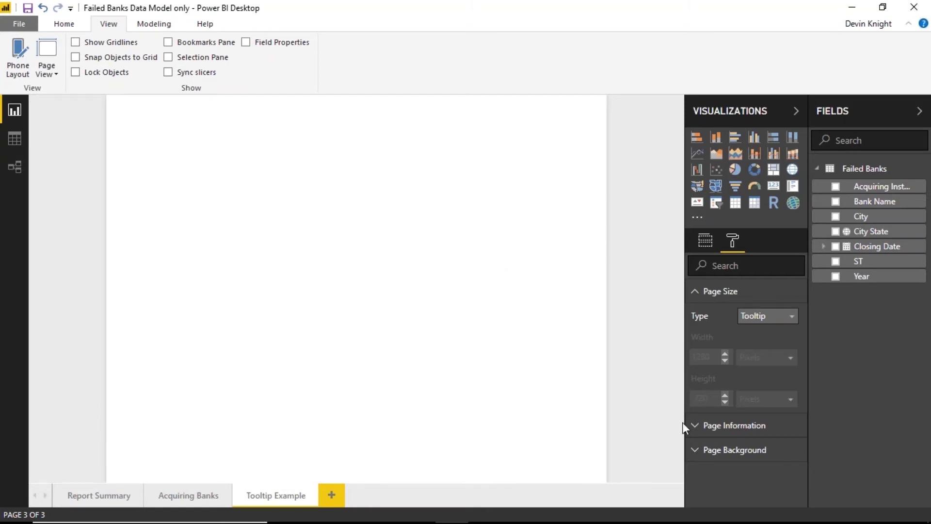
# Set the Tooltip Example page's background color to a light gray theme shade.
pyautogui.click(698, 450)
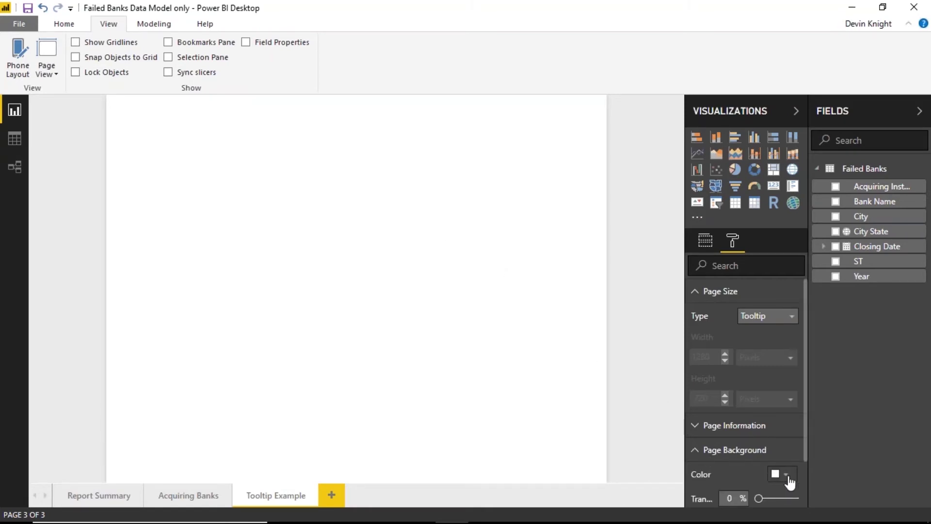
pyautogui.click(785, 474)
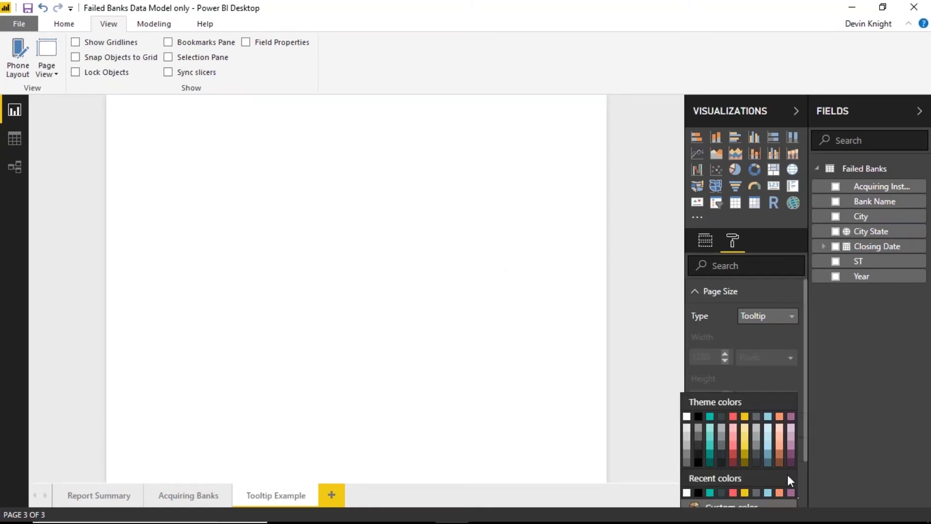
pyautogui.click(688, 443)
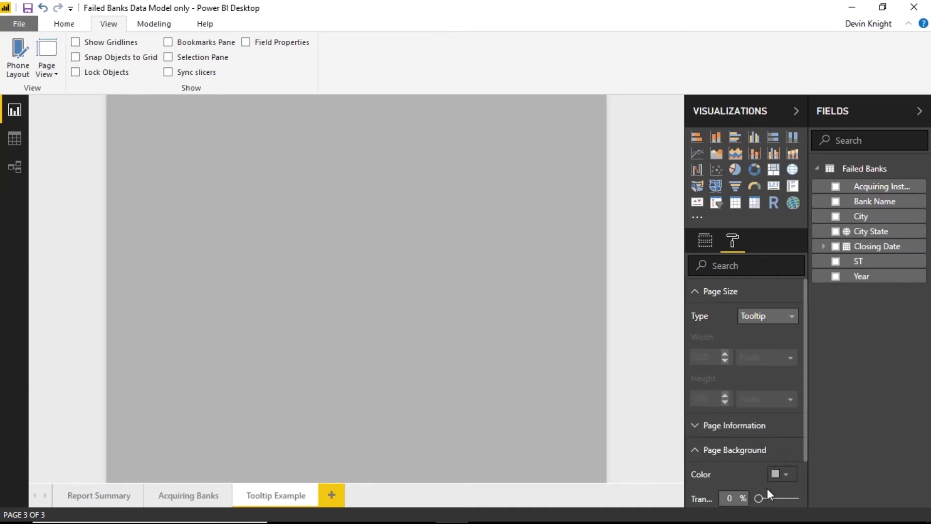
pyautogui.click(781, 474)
pyautogui.click(688, 371)
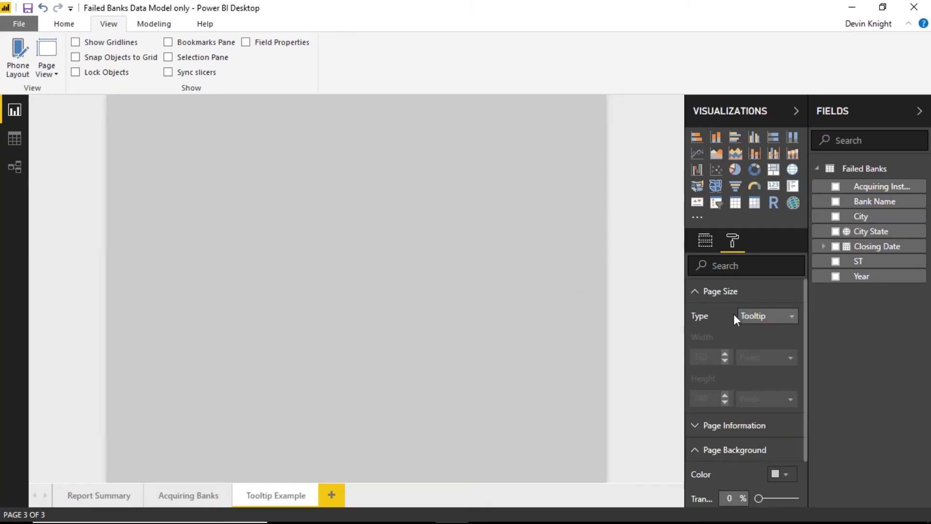
# Create a card on the Tooltip Example page by asking the Q&A question "Count of bank name".
pyautogui.click(696, 292)
pyautogui.click(693, 342)
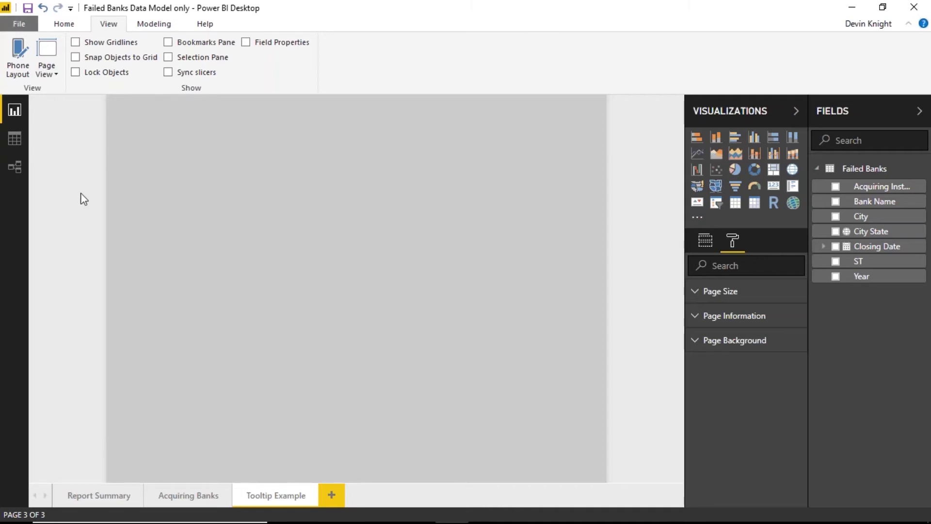
pyautogui.doubleClick(170, 210)
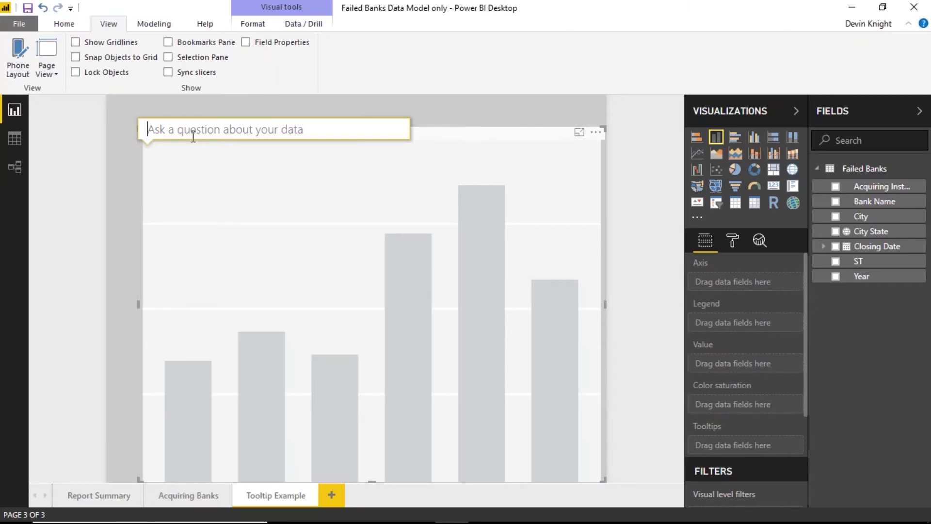
pyautogui.write('Count f')
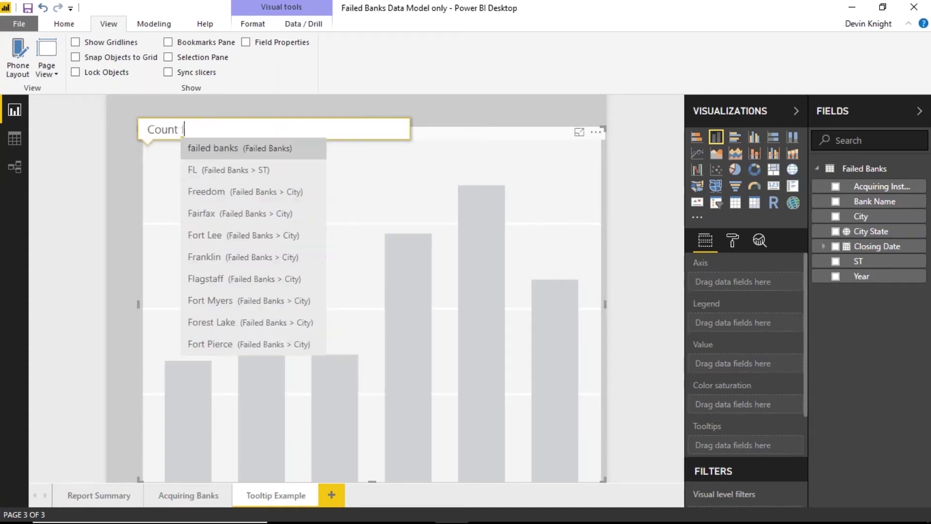
pyautogui.press('BackSpace')
pyautogui.write('of')
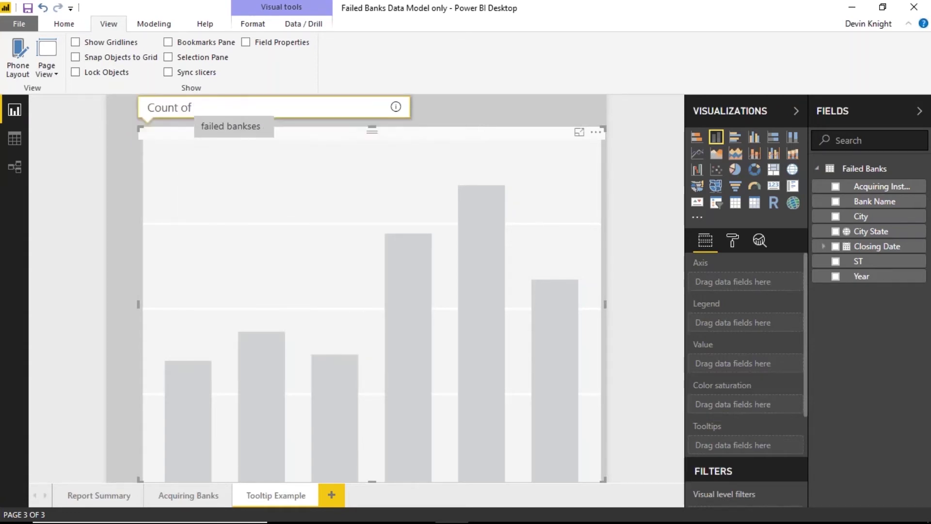
pyautogui.write(' ban')
pyautogui.press('BackSpace')
pyautogui.write('bank name')
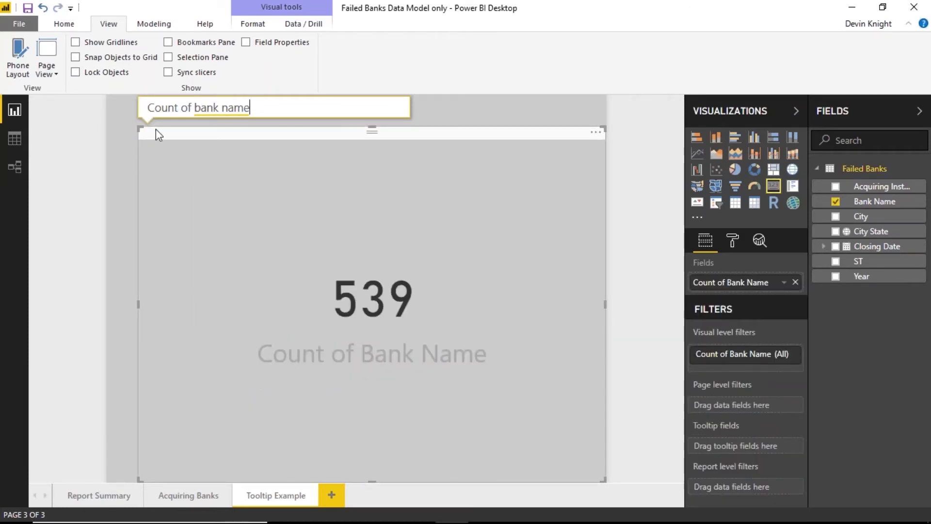
# Shrink the bank name card to under half the page width, place it at the page's upper-left edge, and set its aggregation to Count.
pyautogui.moveTo(139, 129); pyautogui.dragTo(386, 270)
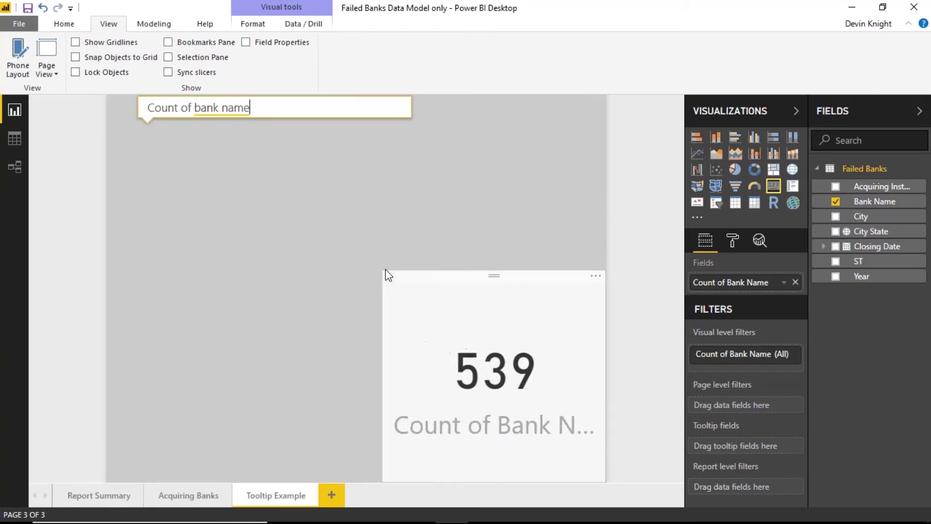
pyautogui.moveTo(461, 282); pyautogui.dragTo(155, 152)
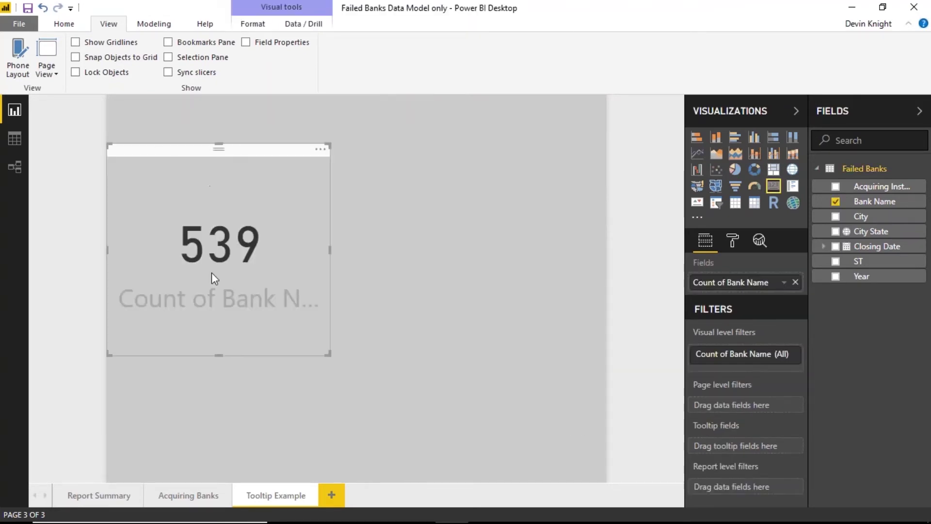
pyautogui.click(784, 283)
pyautogui.click(826, 383)
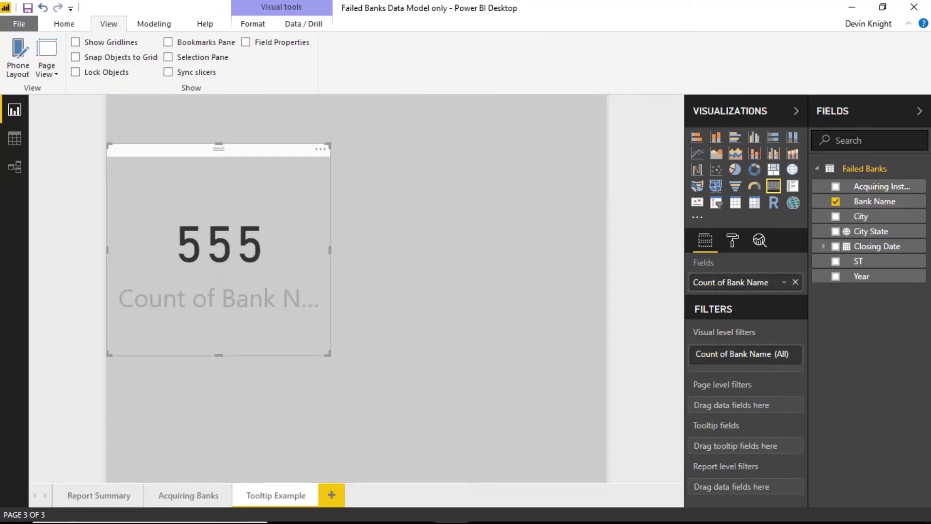
# Shrink the bank count card and move it slightly lower on the page, and rename its field as Total Banks.
pyautogui.moveTo(324, 360); pyautogui.dragTo(289, 342)
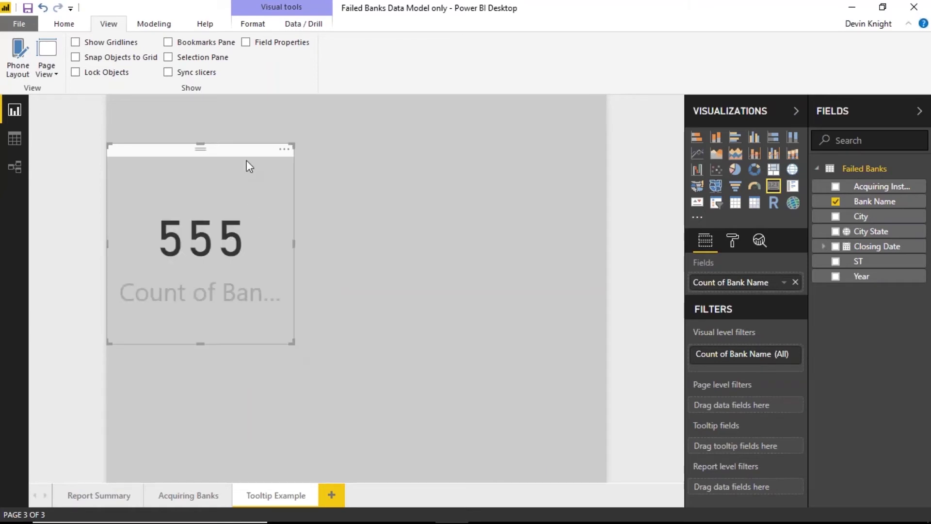
pyautogui.moveTo(246, 160); pyautogui.dragTo(253, 200)
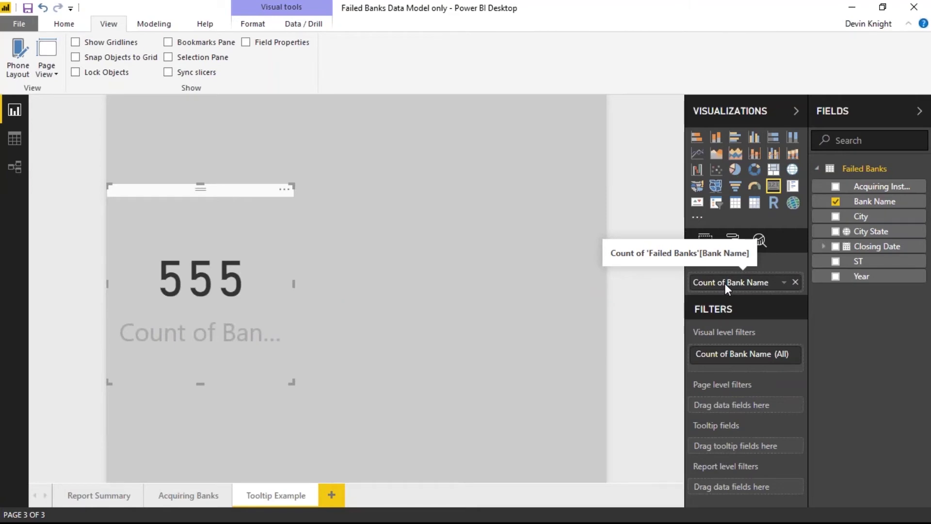
pyautogui.doubleClick(747, 284)
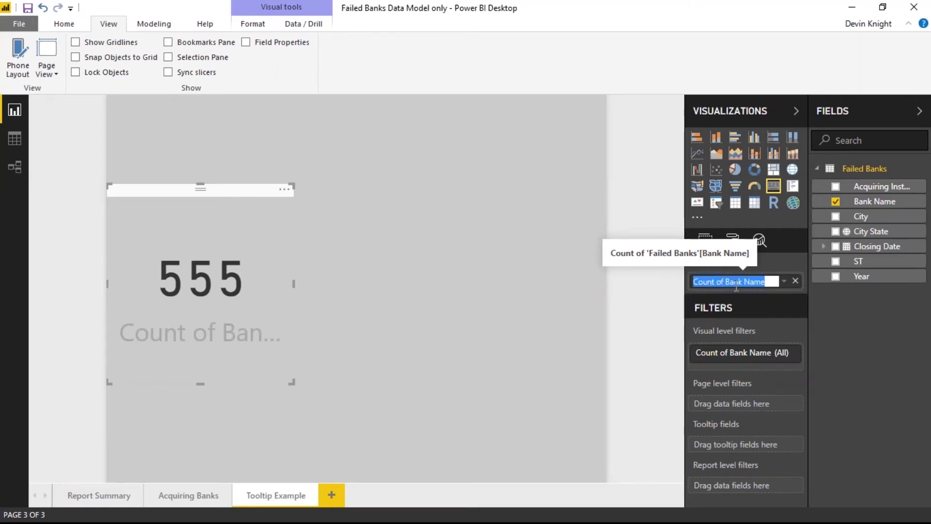
pyautogui.write('Total Banks')
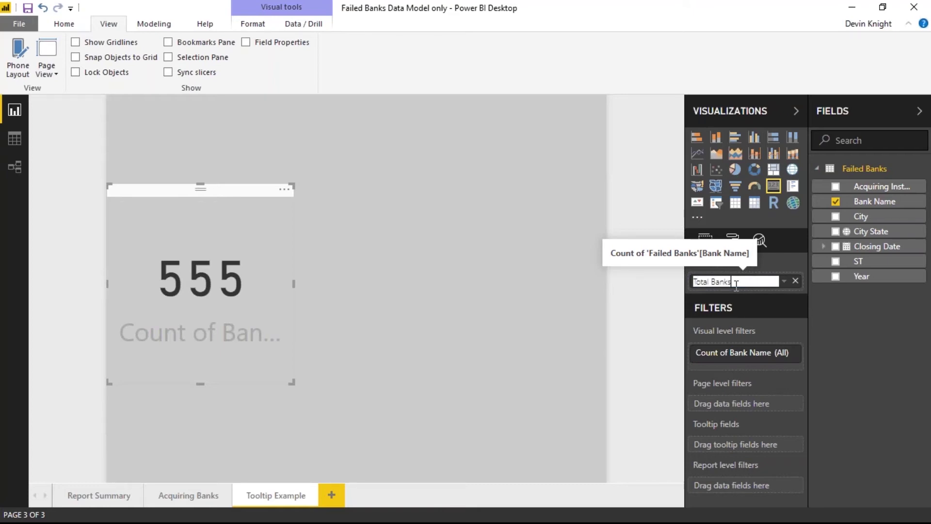
pyautogui.press('Return')
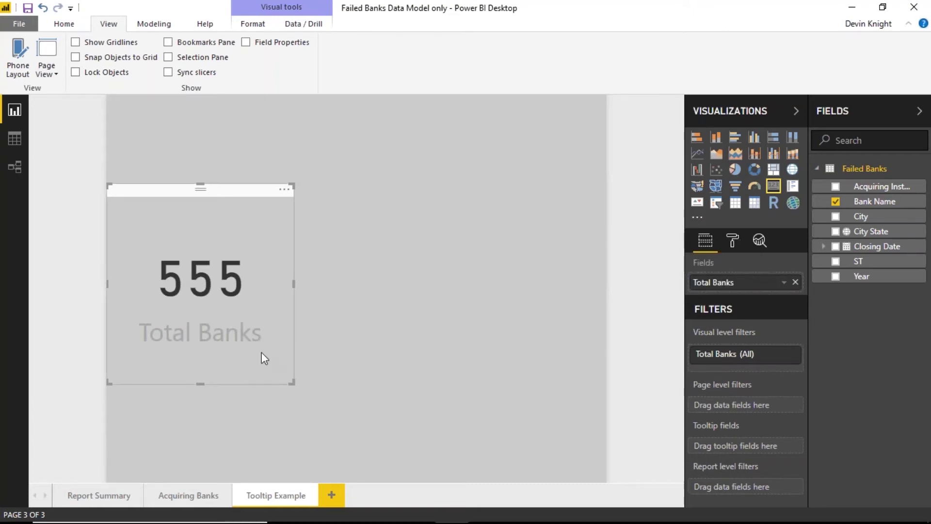
pyautogui.moveTo(211, 348)
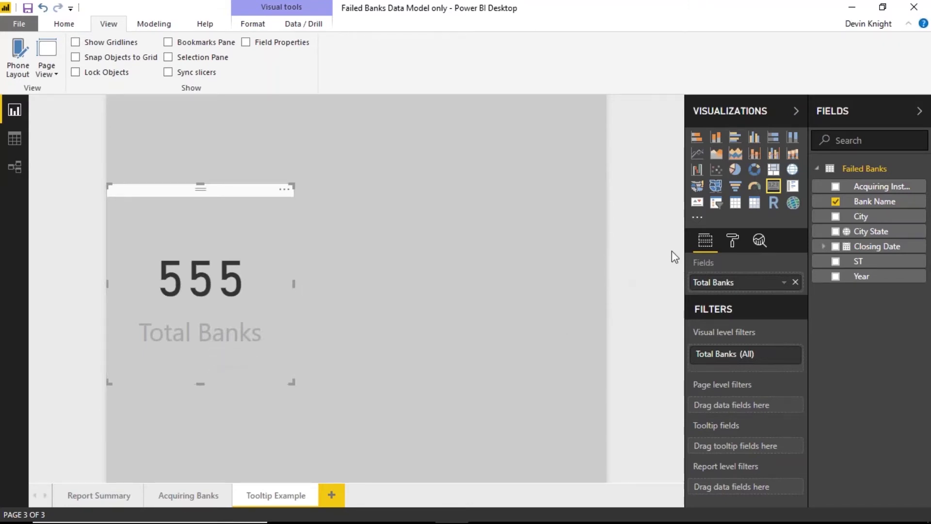
# Set the Total Banks card's data label and category label colors to white.
pyautogui.click(733, 241)
pyautogui.click(717, 262)
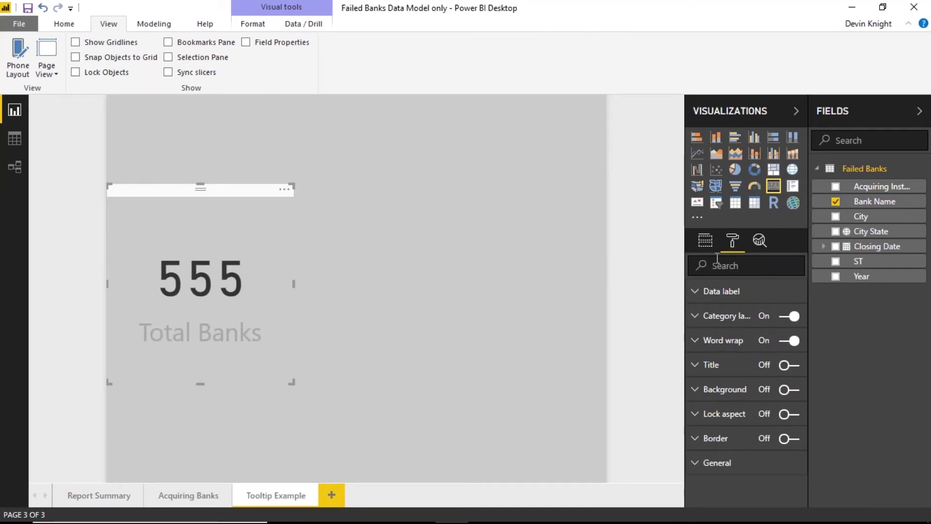
pyautogui.write('color')
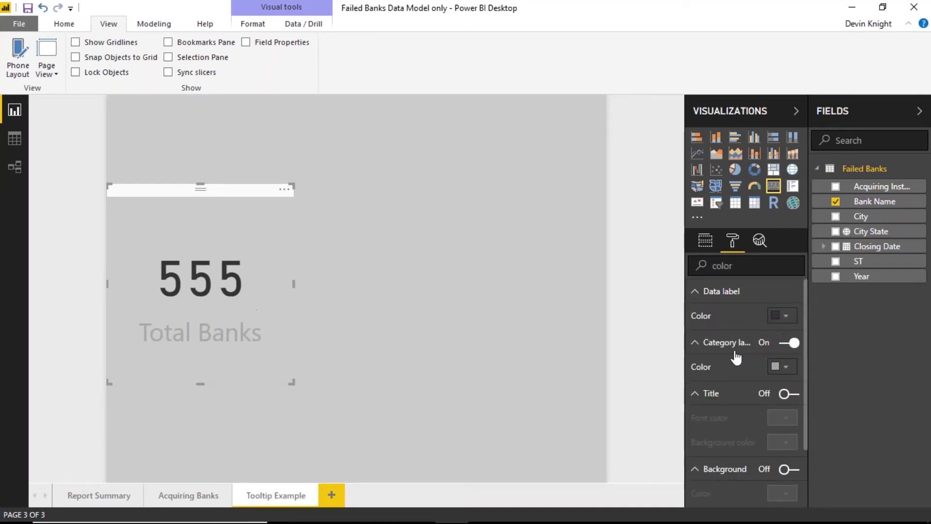
pyautogui.click(790, 318)
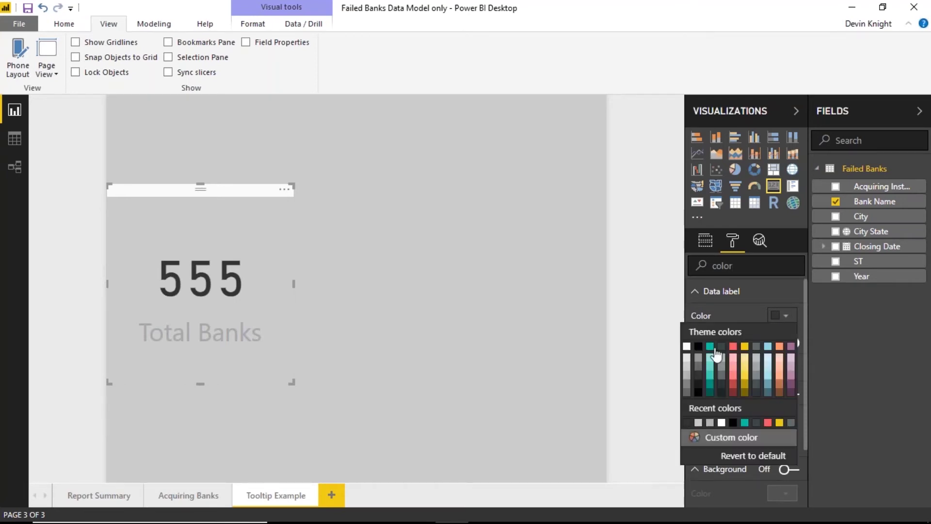
pyautogui.click(686, 352)
pyautogui.click(786, 367)
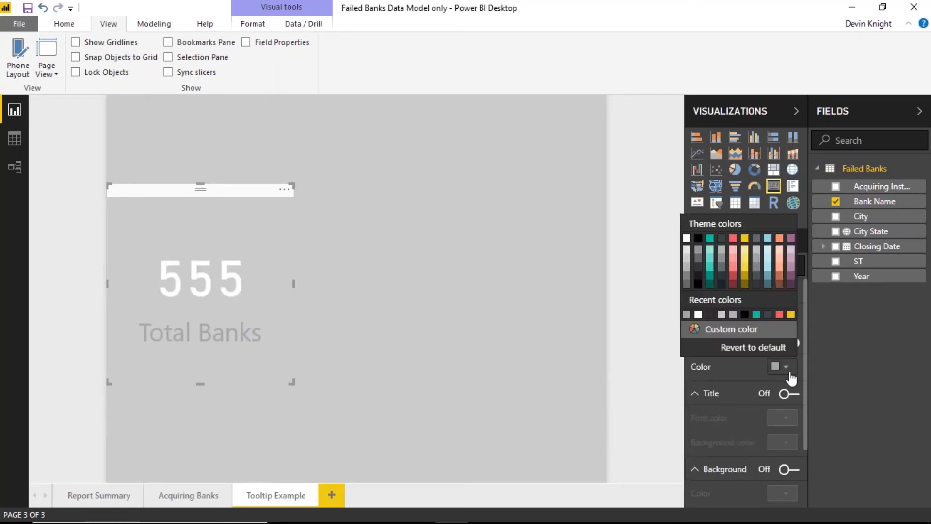
pyautogui.click(356, 383)
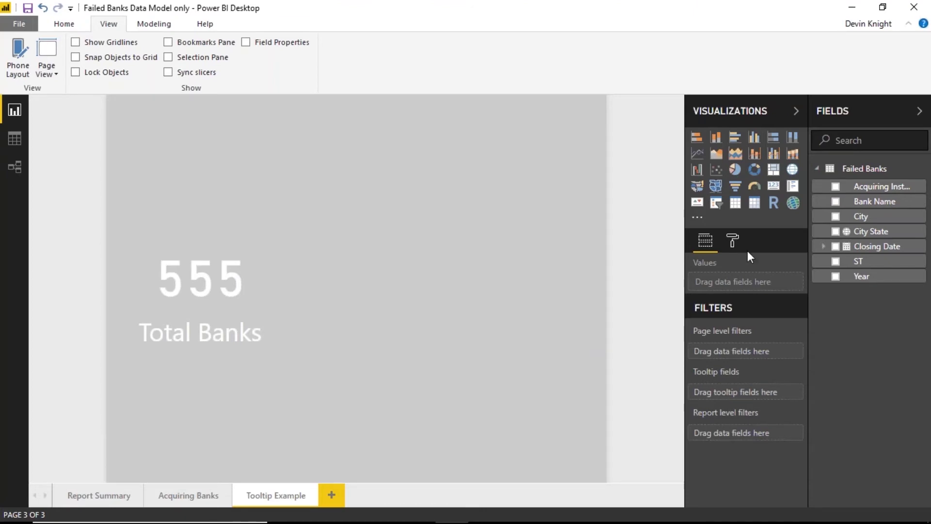
# Add a map visual to the tooltip page and enlarge it to fill the space beside the Total Banks card.
pyautogui.click(792, 169)
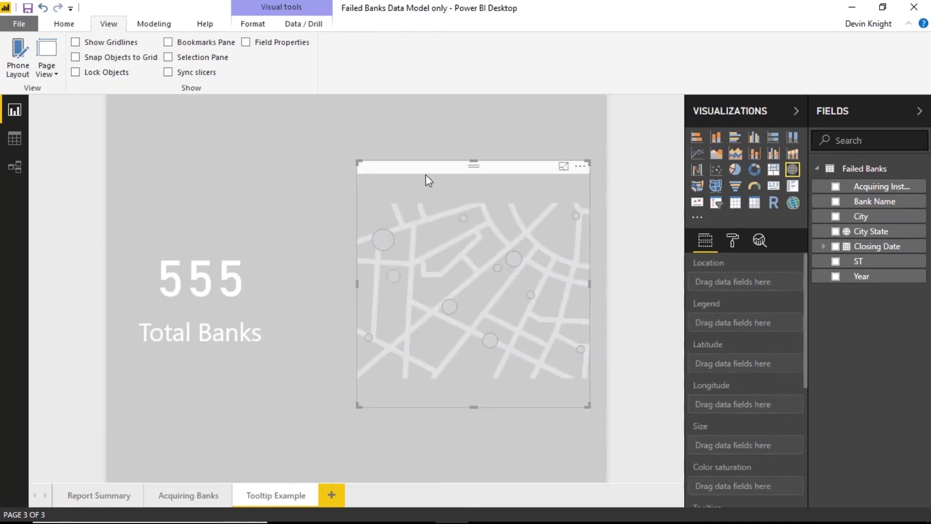
pyautogui.moveTo(425, 169); pyautogui.dragTo(441, 125)
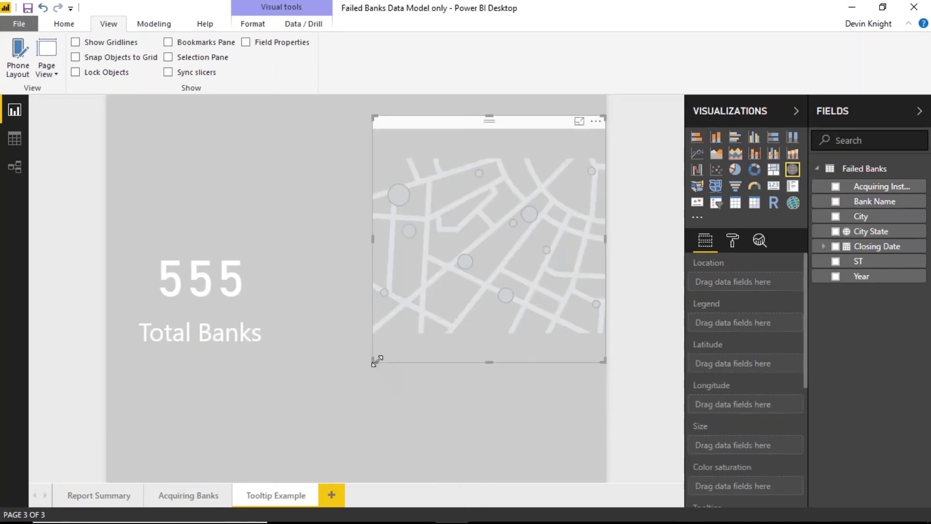
pyautogui.moveTo(375, 360); pyautogui.dragTo(281, 502)
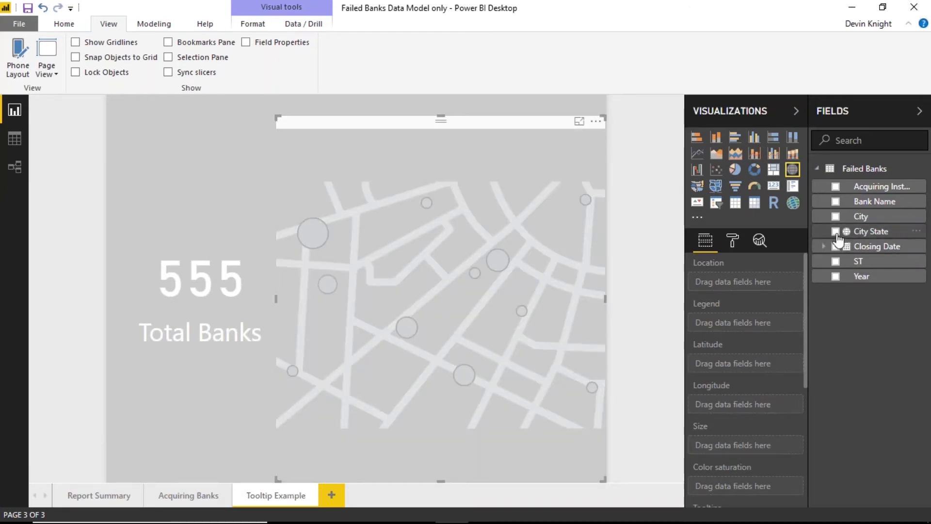
# Use City State as the map's location and the count of Bank Name as its bubble size.
pyautogui.click(836, 232)
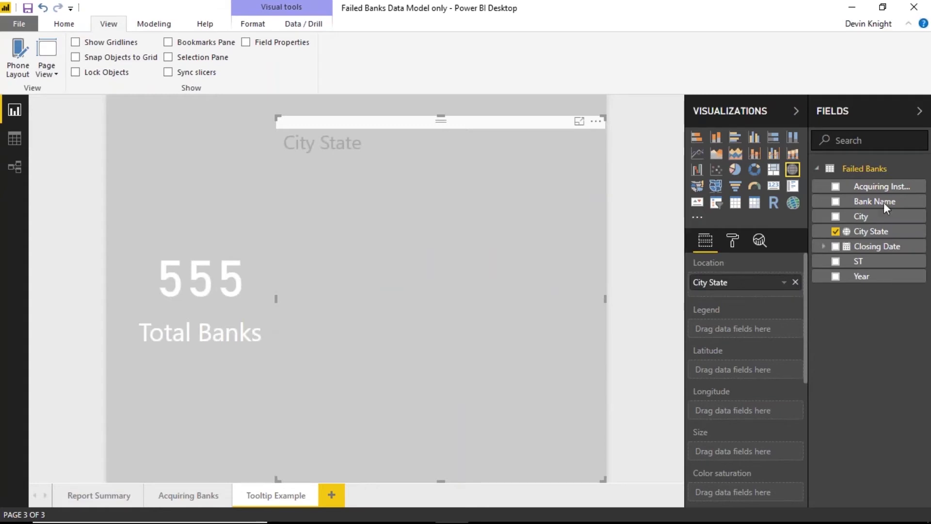
pyautogui.moveTo(884, 202); pyautogui.dragTo(772, 459)
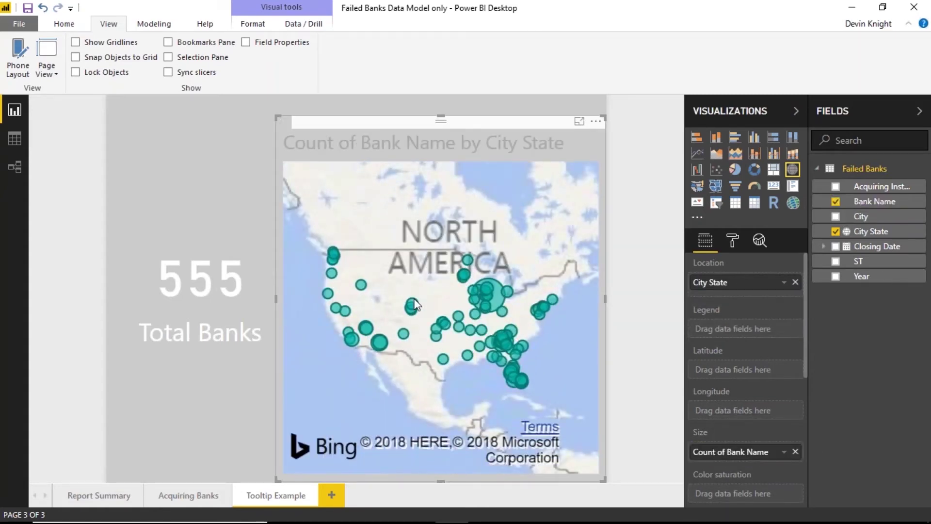
pyautogui.moveTo(414, 304)
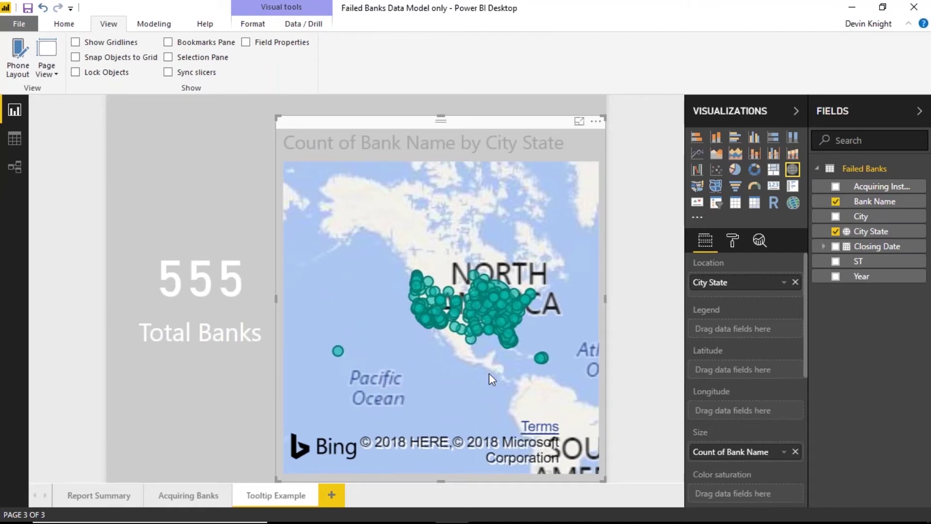
# Assign ST and Year as the tooltip fields of the Tooltip Example page.
pyautogui.click(651, 279)
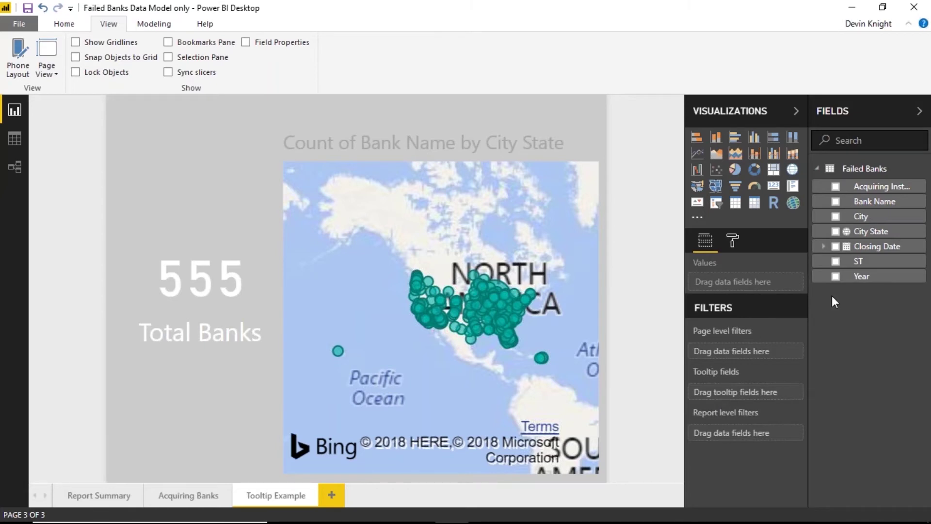
pyautogui.click(878, 266)
pyautogui.moveTo(878, 265); pyautogui.dragTo(758, 401)
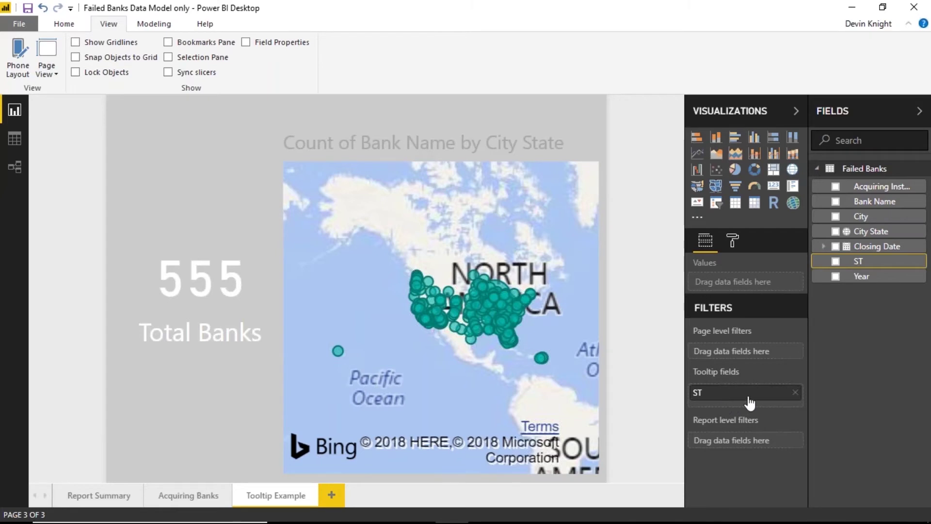
pyautogui.moveTo(885, 282); pyautogui.dragTo(796, 409)
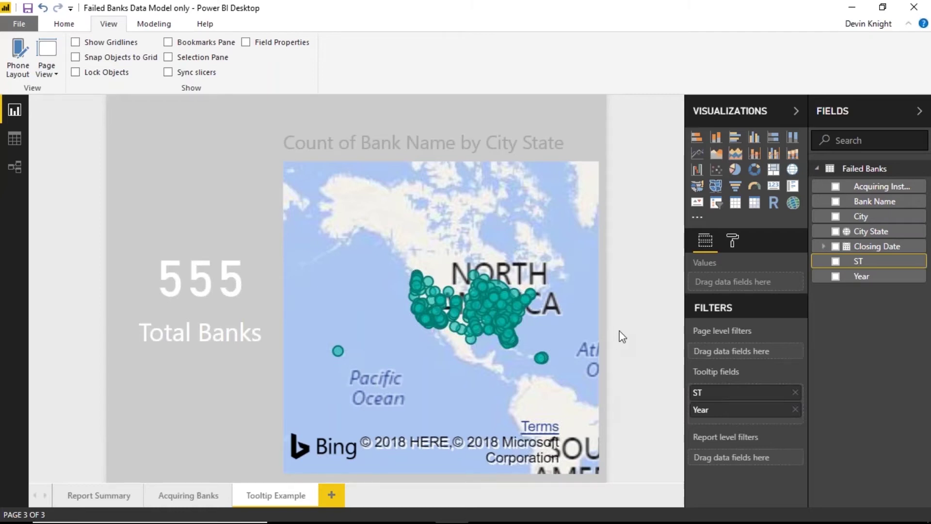
# Examine the custom tooltip on the Report Summary page for several years of the line chart and several states of the column chart.
pyautogui.click(84, 496)
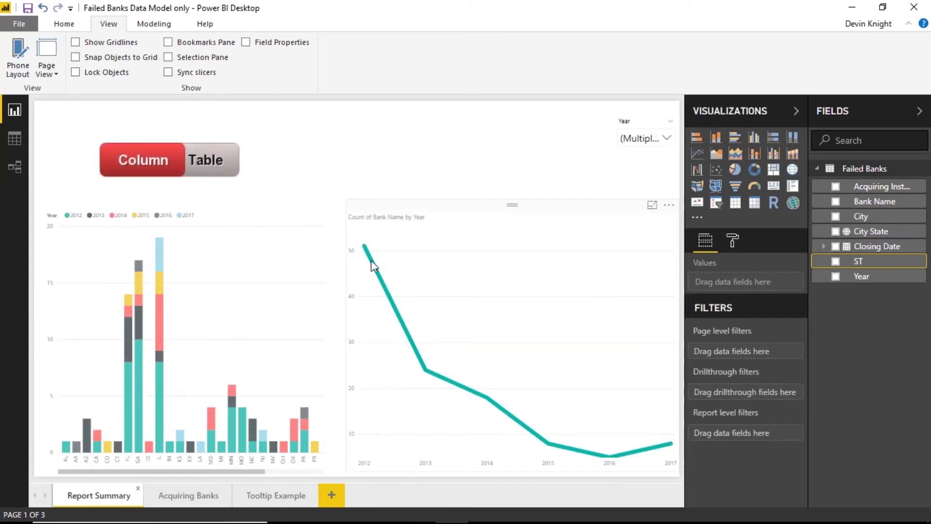
pyautogui.moveTo(424, 367)
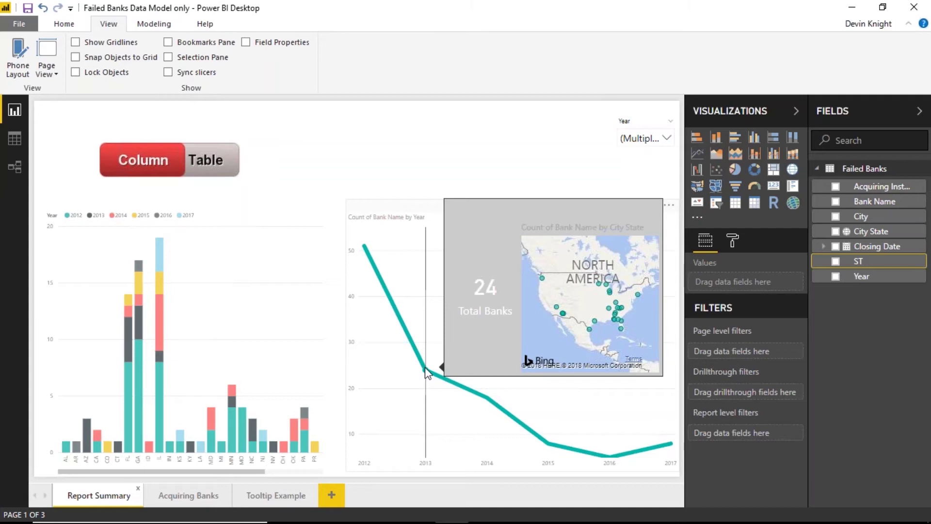
pyautogui.moveTo(364, 253)
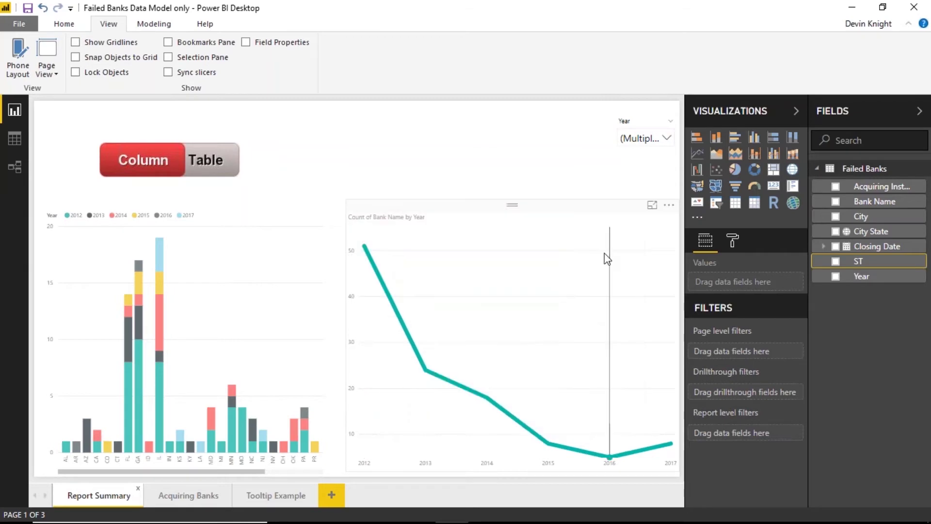
pyautogui.moveTo(609, 461)
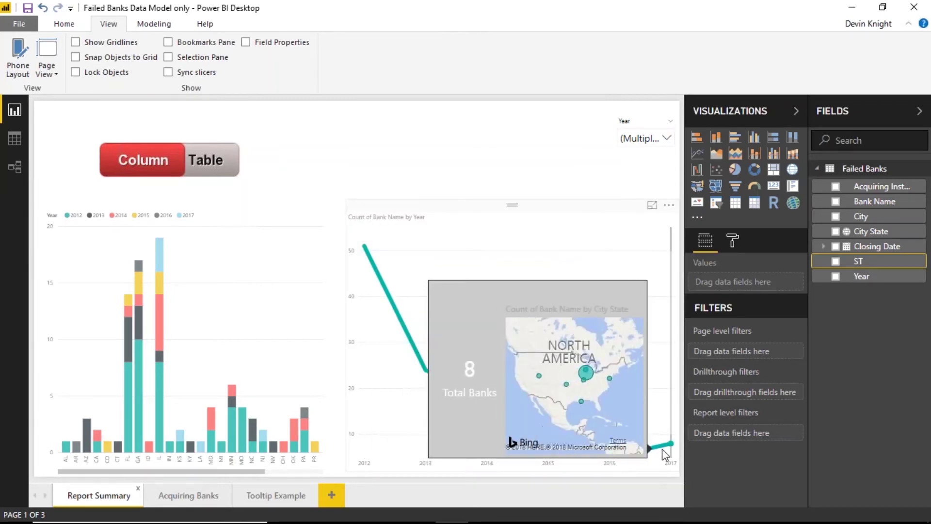
pyautogui.moveTo(564, 444)
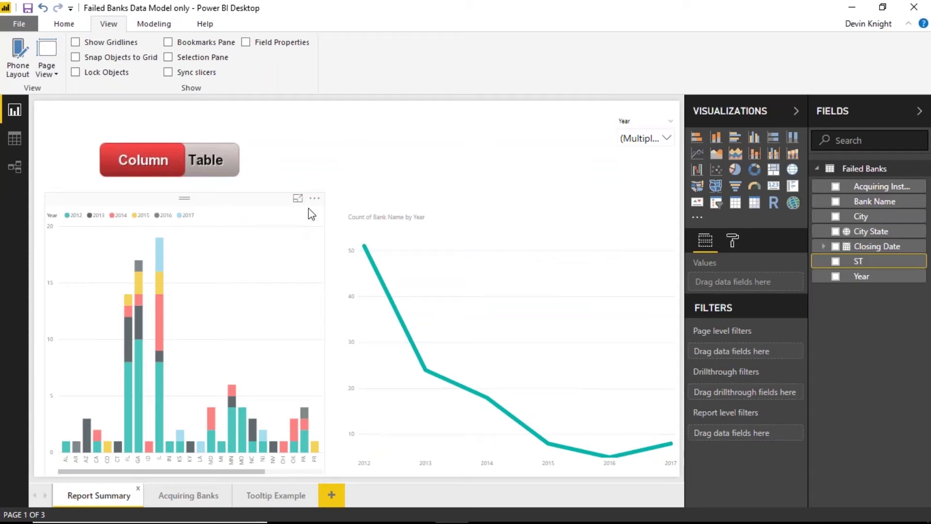
pyautogui.moveTo(161, 396)
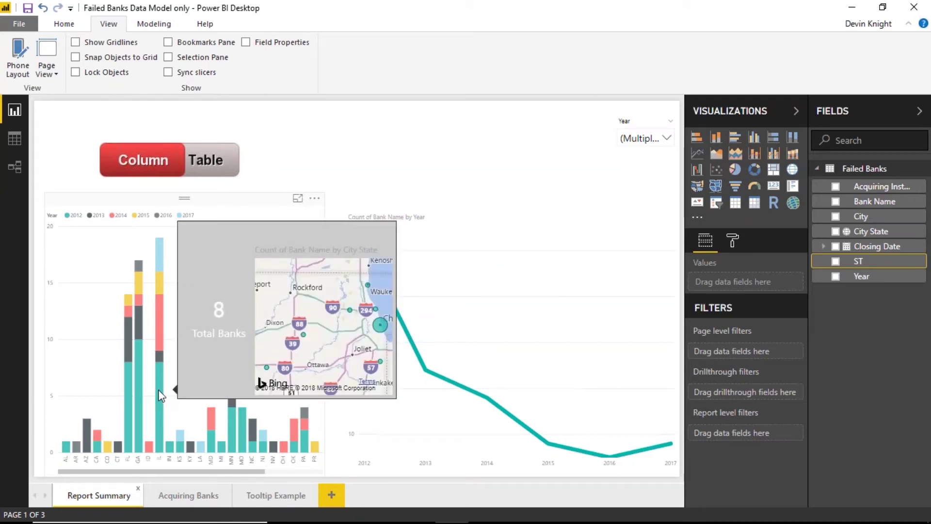
pyautogui.moveTo(144, 381)
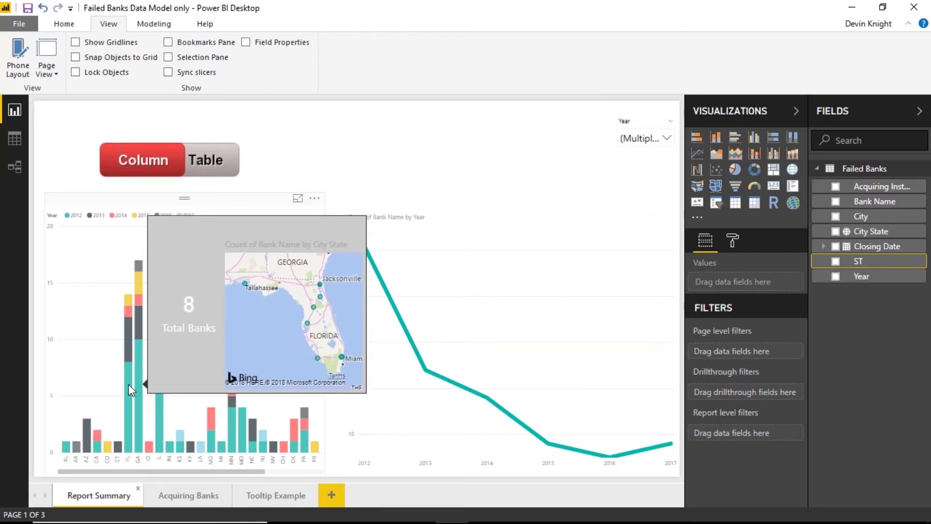
pyautogui.moveTo(131, 345)
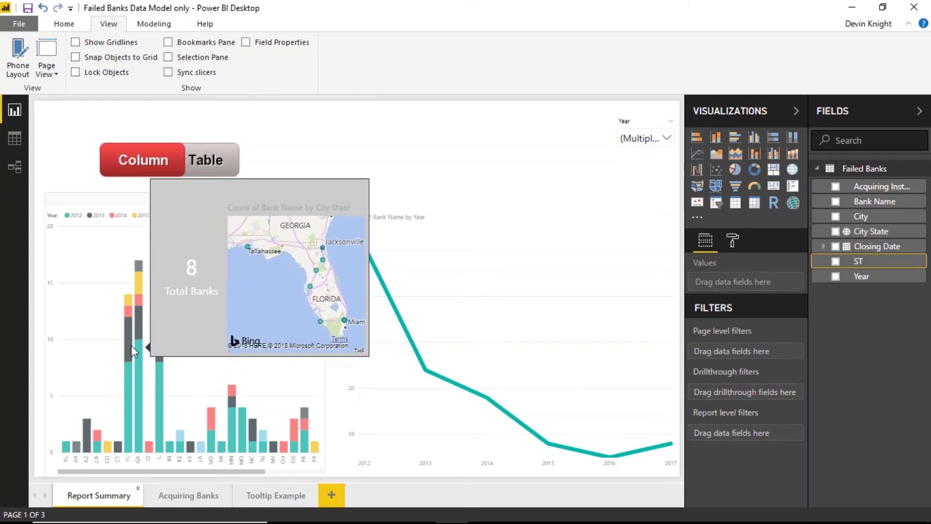
# Turn off the title of the map on the Tooltip Example page.
pyautogui.click(264, 498)
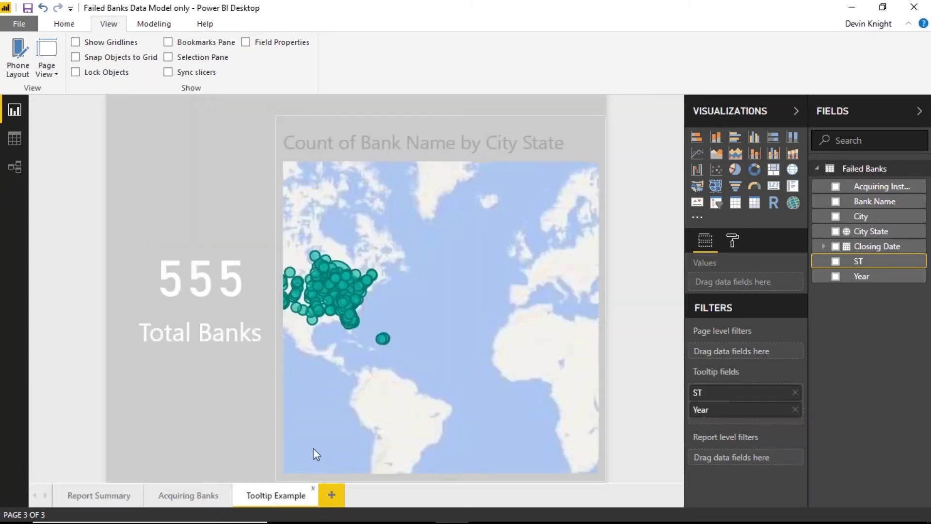
pyautogui.click(420, 128)
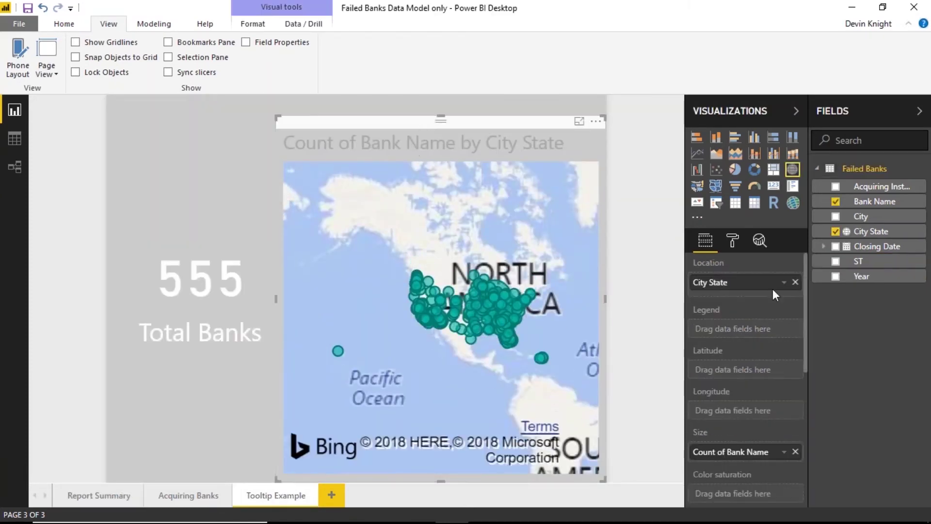
pyautogui.click(732, 241)
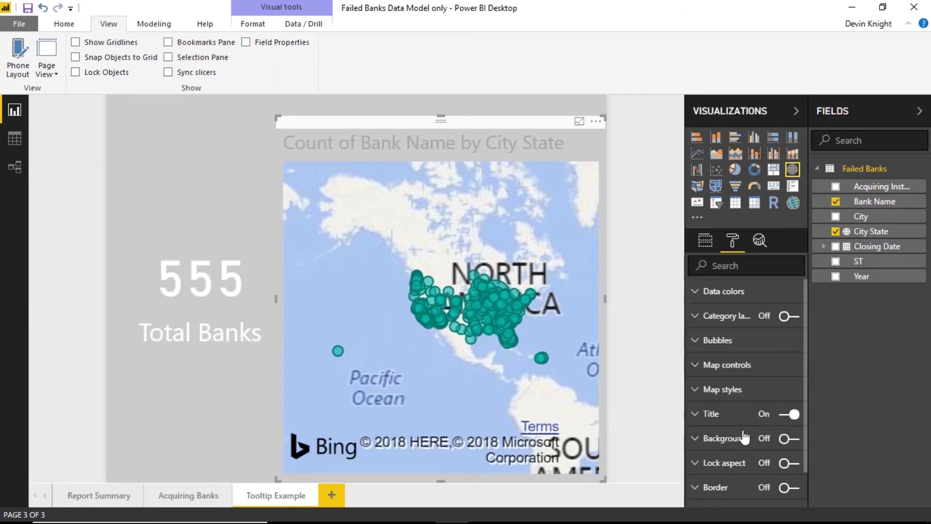
pyautogui.click(789, 414)
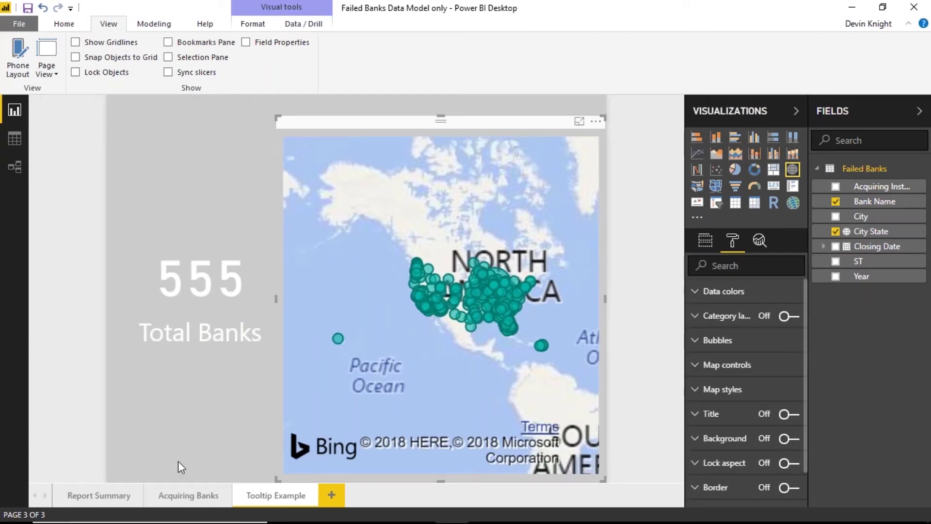
# Check the custom tooltip without the map title on the Report Summary page's column chart, using the IL column.
pyautogui.click(99, 495)
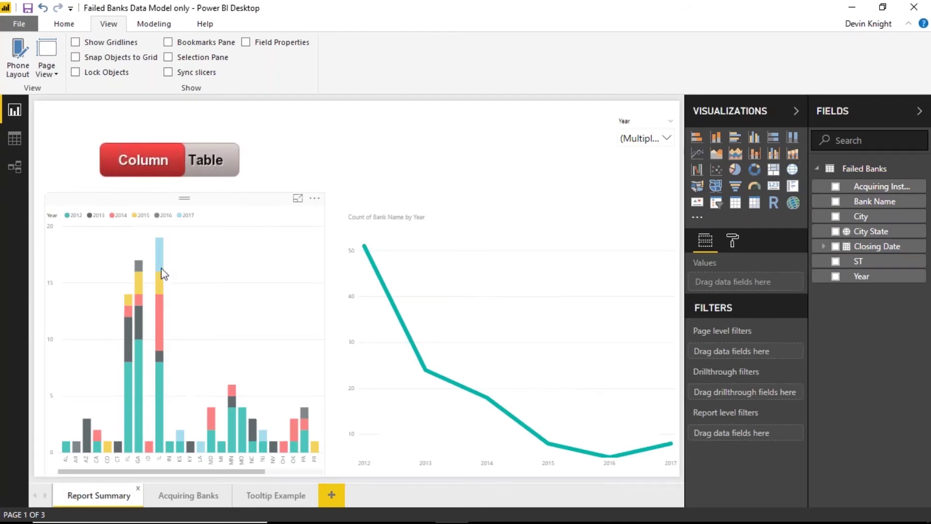
pyautogui.moveTo(162, 266)
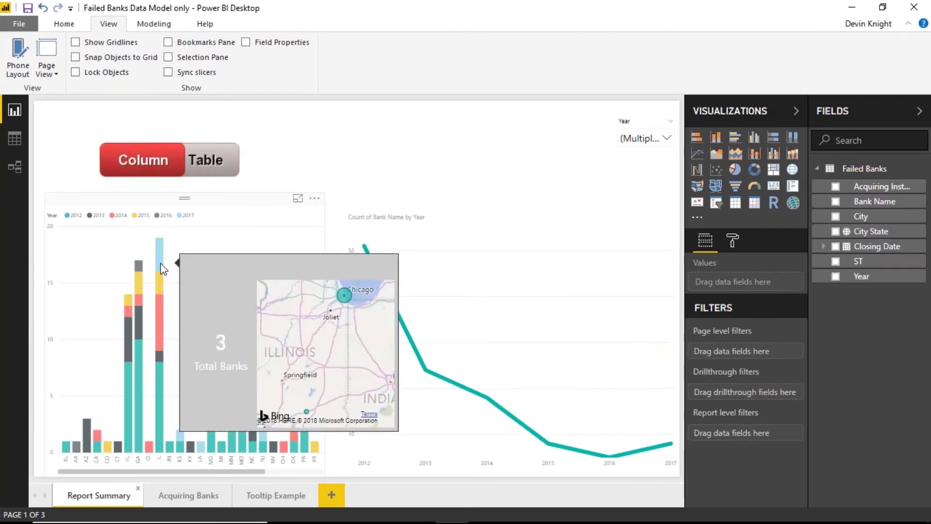
pyautogui.moveTo(163, 323)
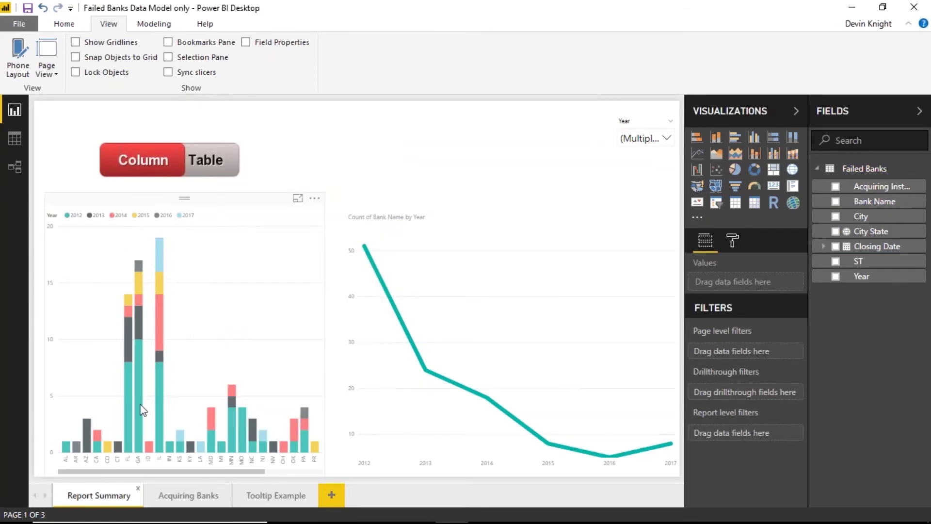
# Examine the custom tooltip on the Report Summary page for the GA column and for 2012 and 2013 on the line chart.
pyautogui.moveTo(137, 409)
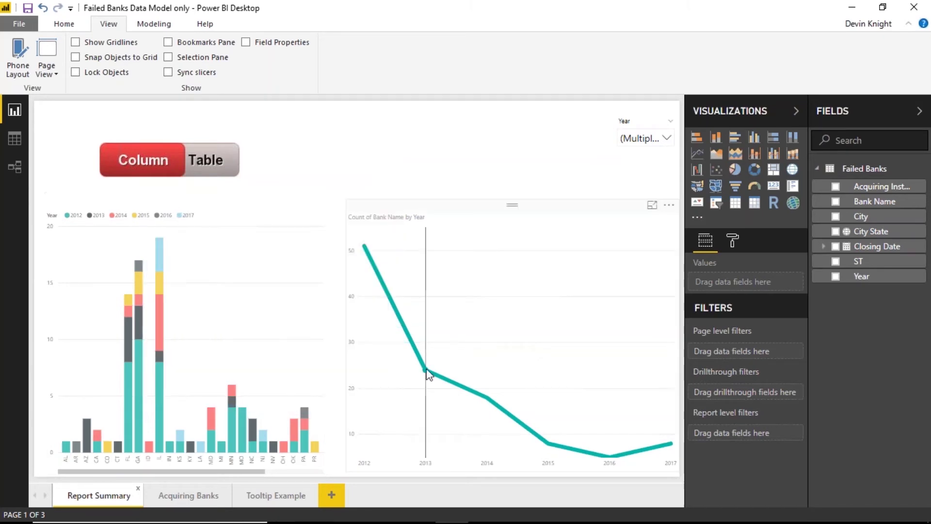
pyautogui.moveTo(426, 371)
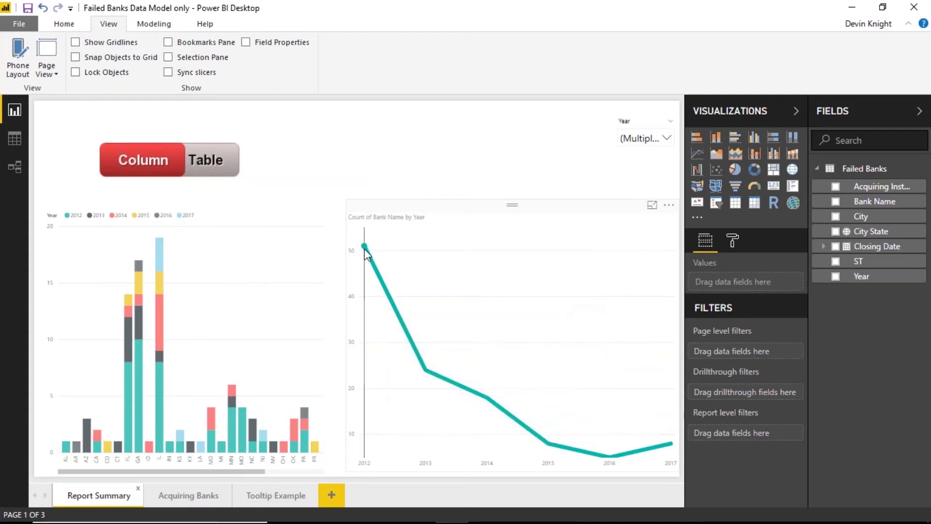
pyautogui.moveTo(365, 249)
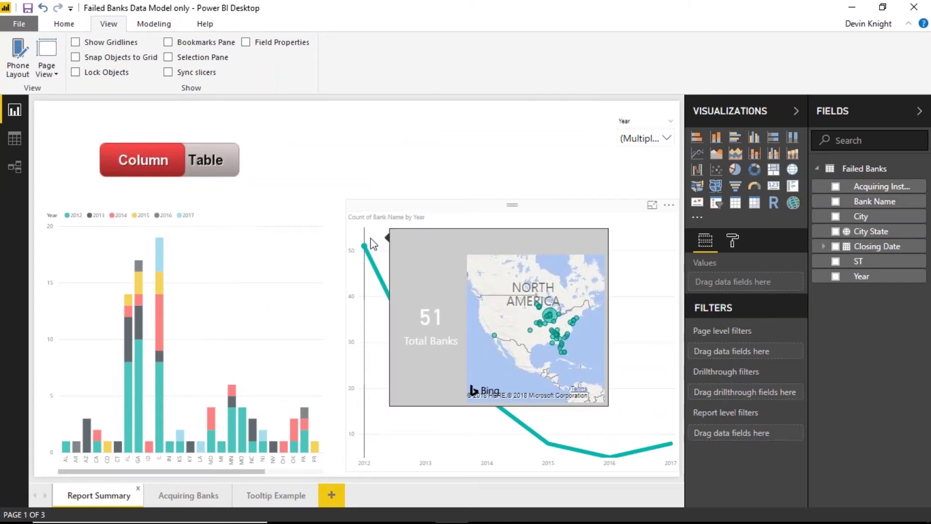
pyautogui.moveTo(655, 465)
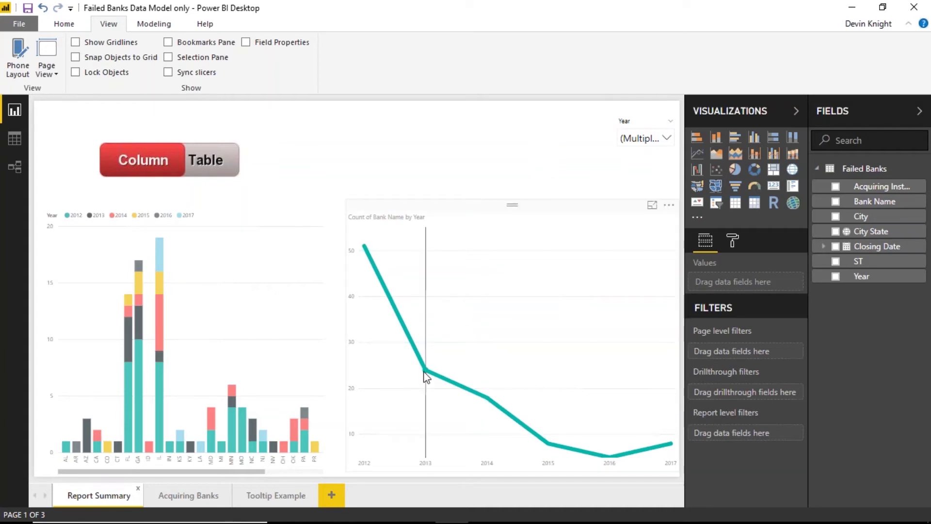
pyautogui.moveTo(426, 376)
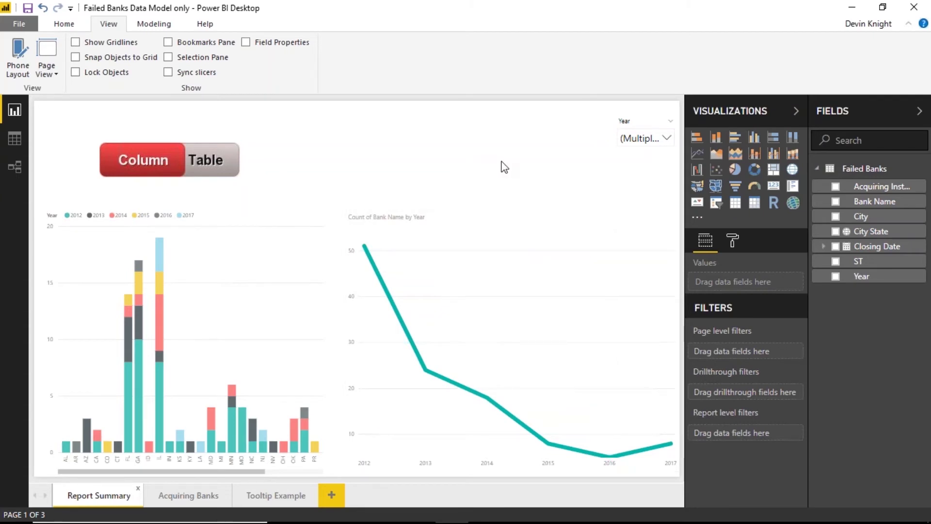
# Turn off the report page tooltip for the Count of Bank Name by Year line chart.
pyautogui.click(421, 216)
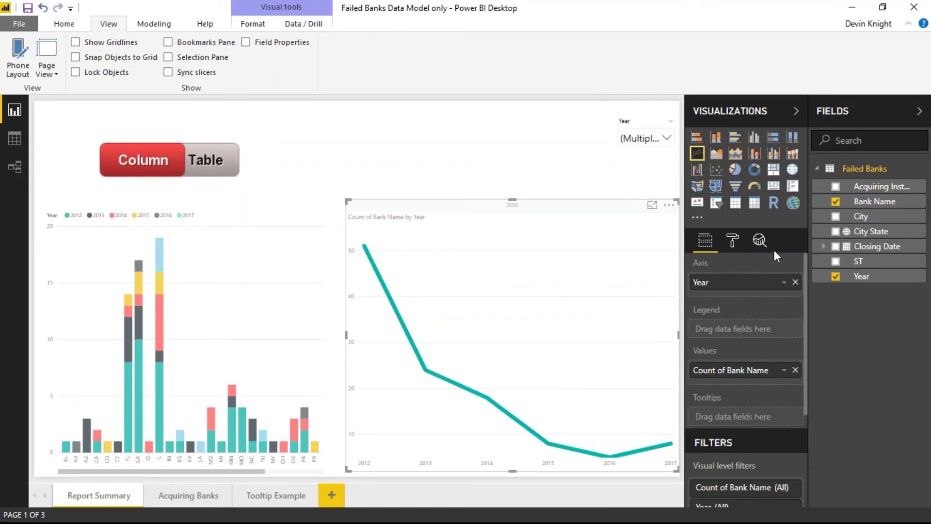
pyautogui.click(732, 241)
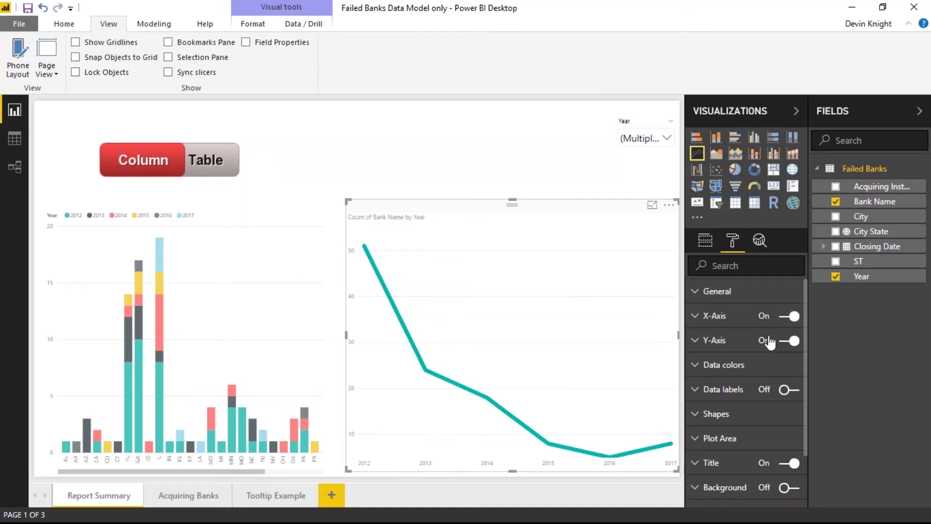
pyautogui.scroll(-2, 771, 342)
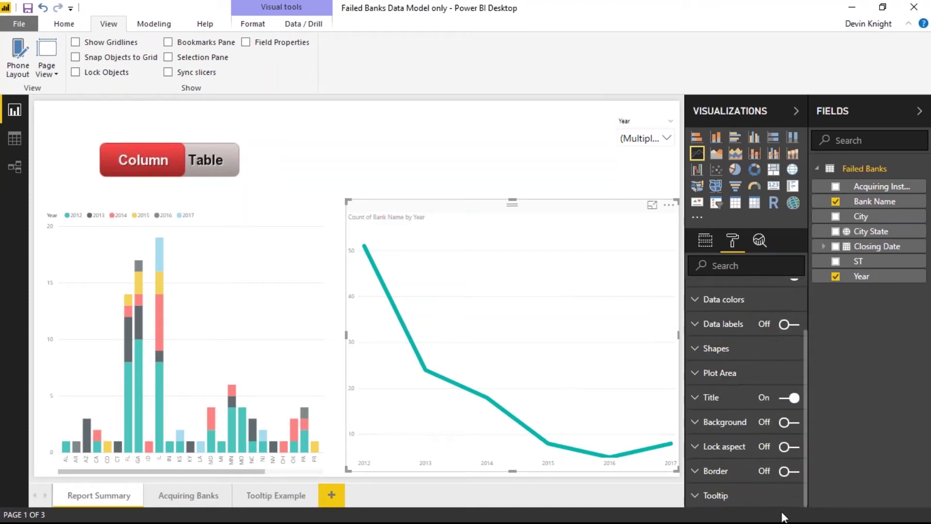
pyautogui.click(698, 496)
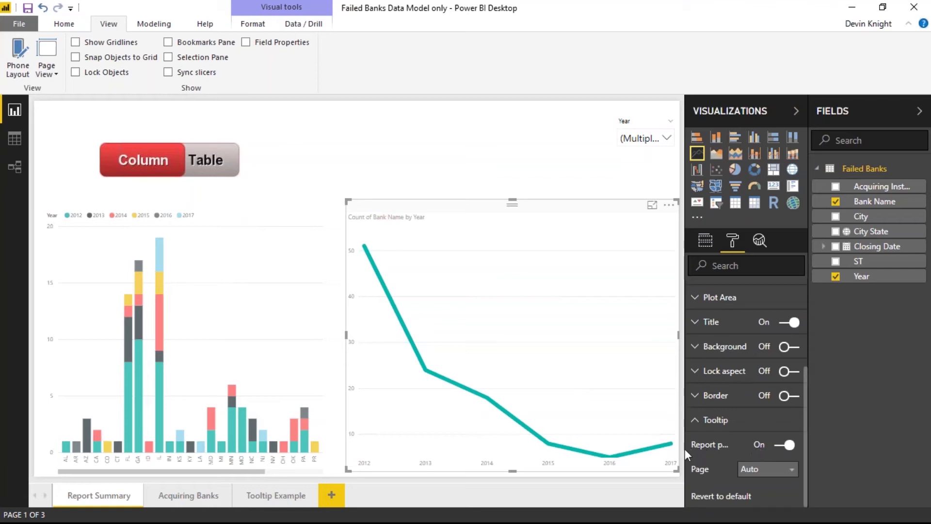
pyautogui.moveTo(685, 449)
pyautogui.mouseDown()
pyautogui.moveTo(638, 456)
pyautogui.moveTo(682, 455)
pyautogui.mouseUp()
pyautogui.click(783, 445)
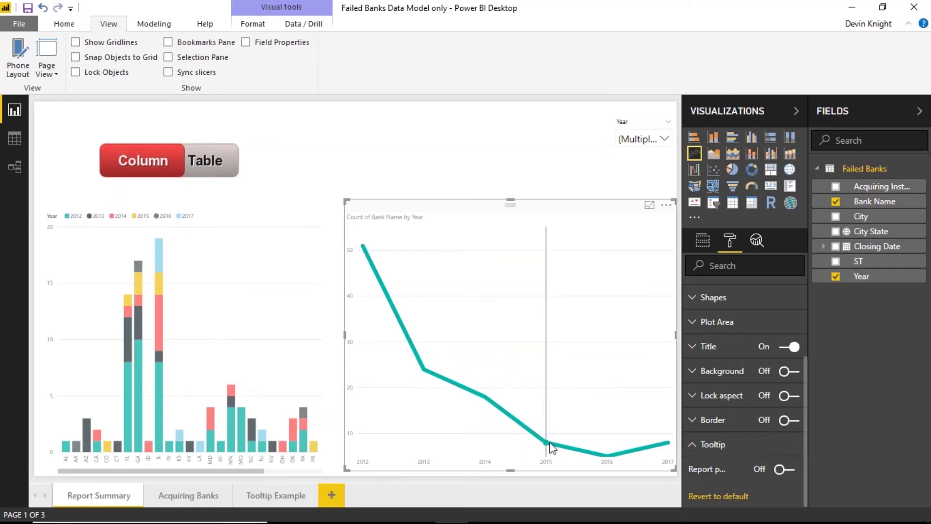
# Check the line chart's standard tooltip at 2015, 2013 and 2012, and the column chart's tooltip at the GA column.
pyautogui.moveTo(551, 447)
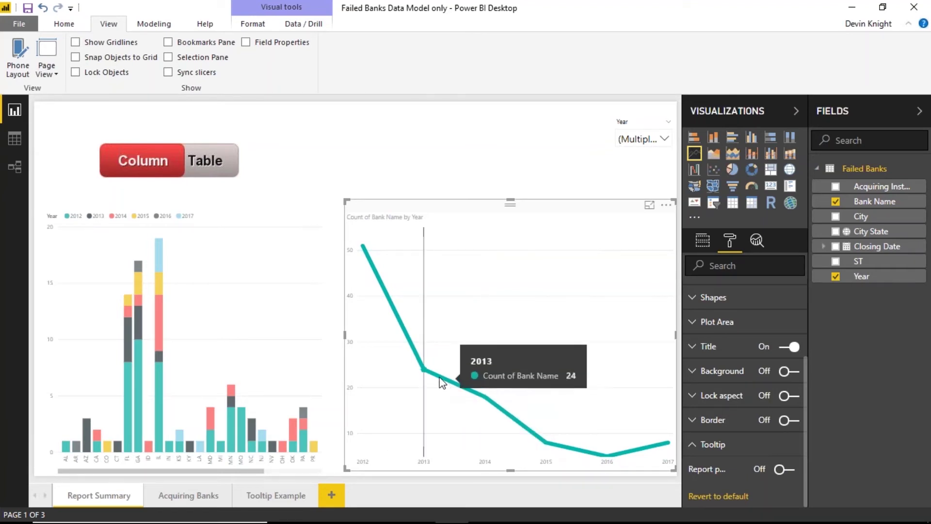
pyautogui.moveTo(364, 248)
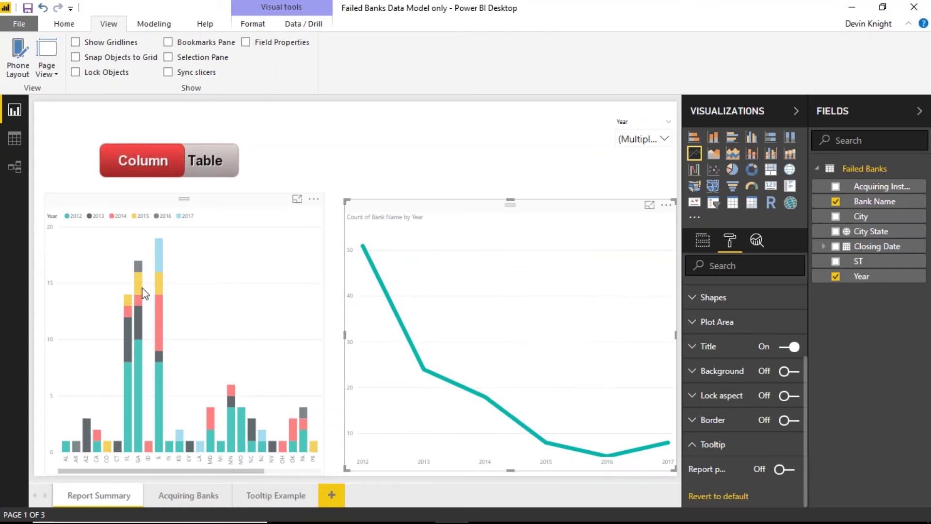
pyautogui.moveTo(144, 293)
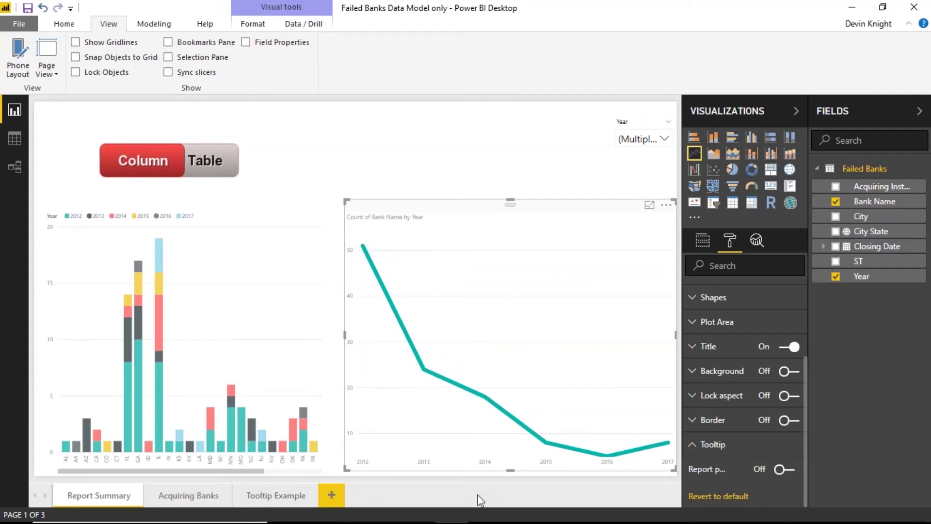
# Turn the line chart's report page tooltip back on and show the available tooltip pages.
pyautogui.click(767, 470)
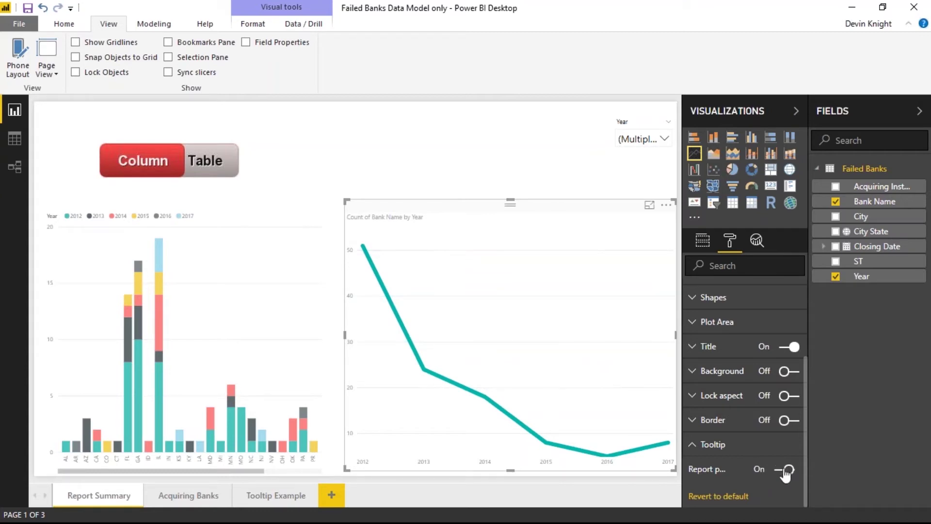
pyautogui.scroll(-1, 752, 477)
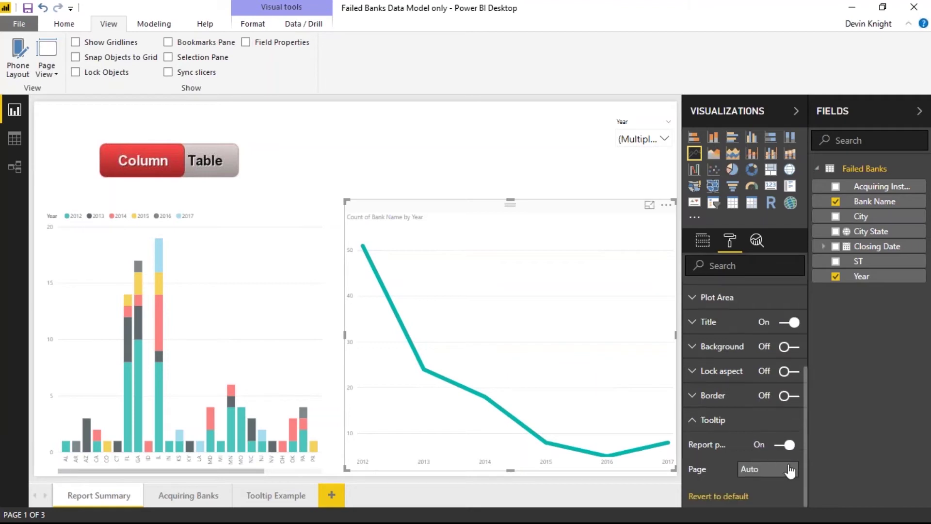
pyautogui.click(790, 470)
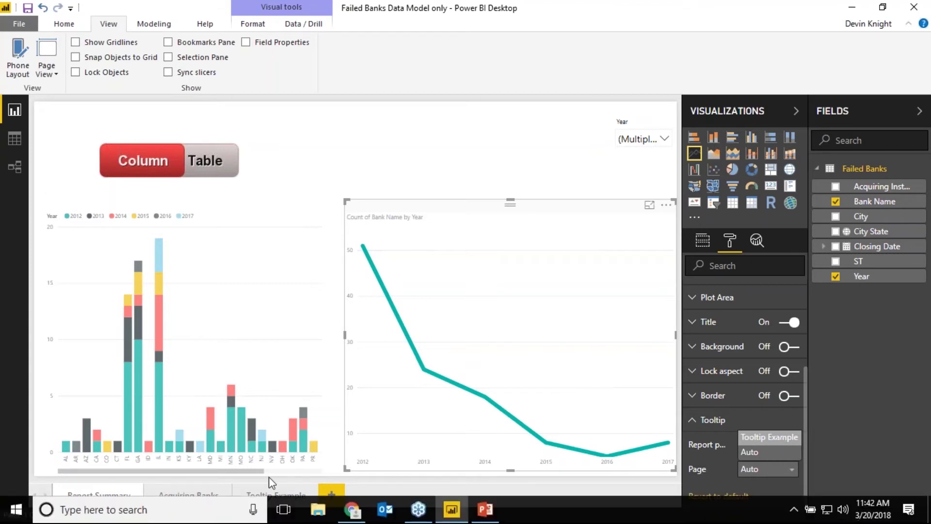
# Delete the map from the Tooltip Example page.
pyautogui.click(272, 493)
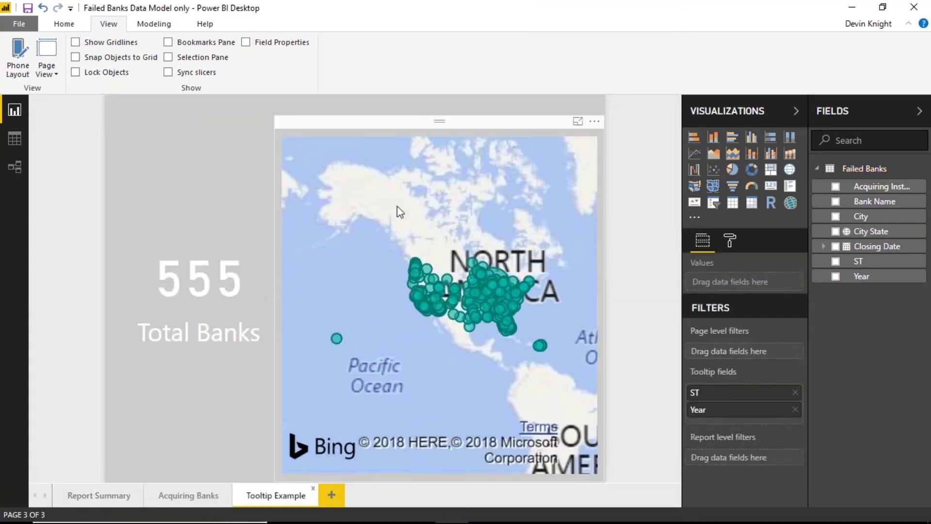
pyautogui.click(399, 139)
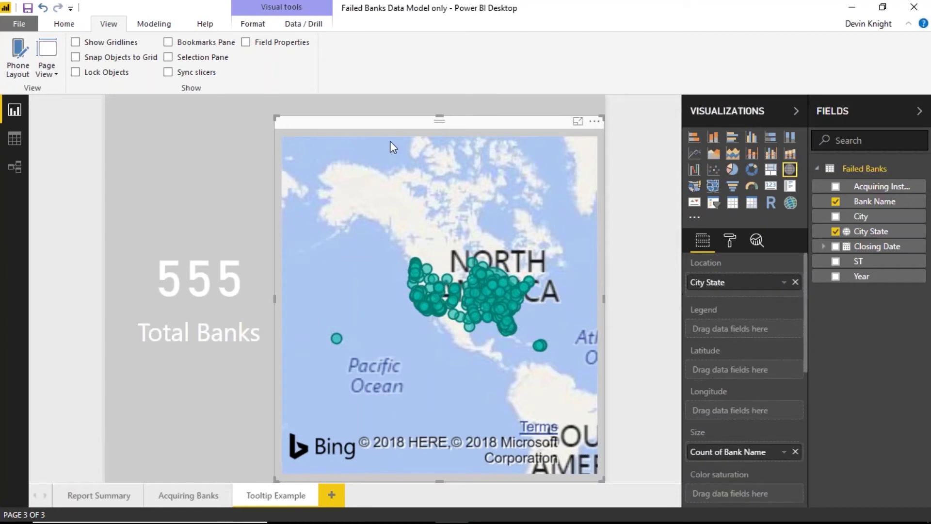
pyautogui.press('Delete')
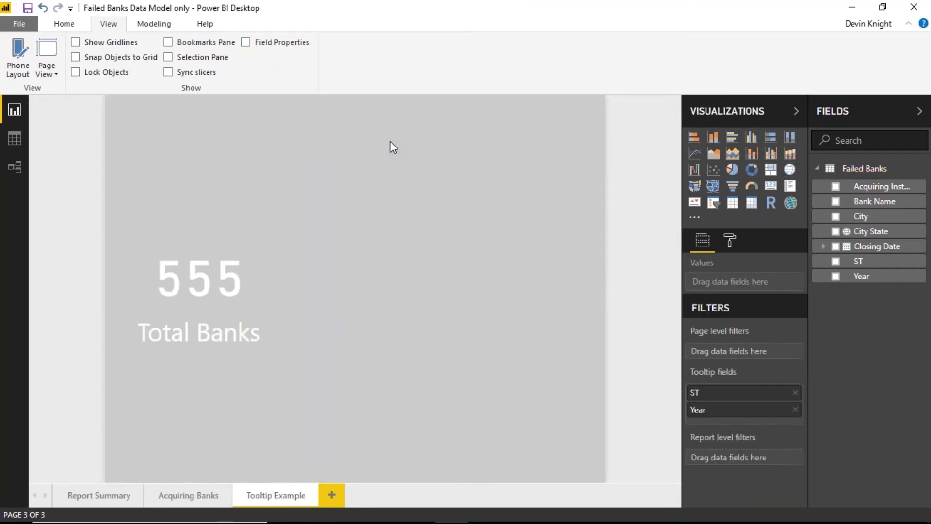
# Create a map on the Tooltip Example page by asking the data question "count of bank name by city state as map".
pyautogui.doubleClick(353, 241)
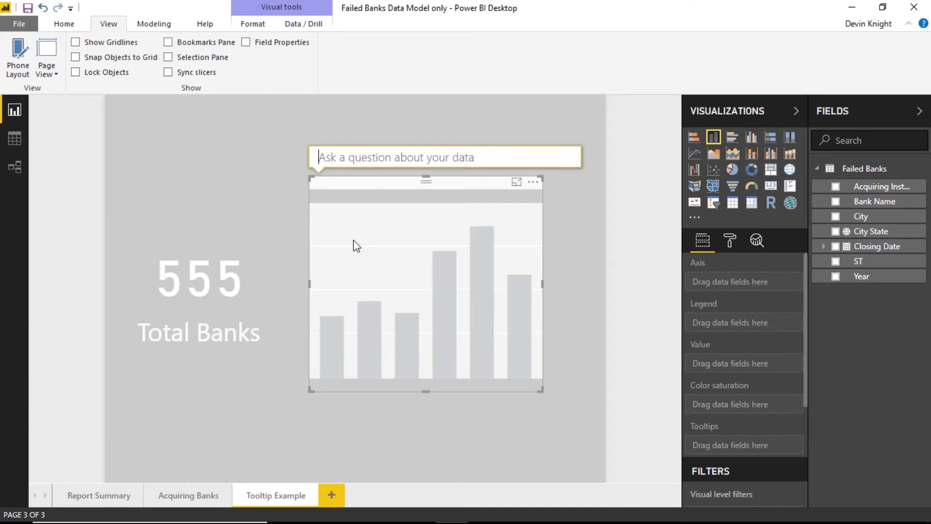
pyautogui.write('count of ')
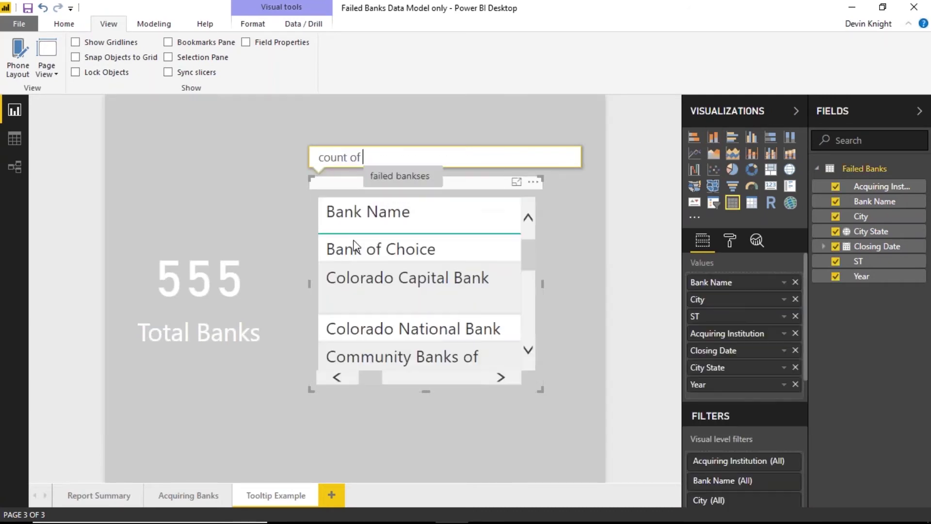
pyautogui.write('bank bank ')
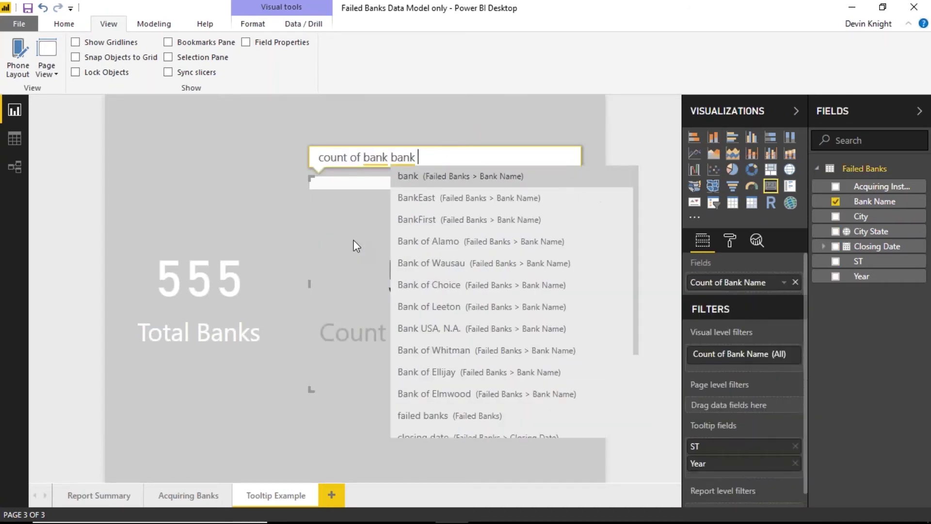
pyautogui.write('by city')
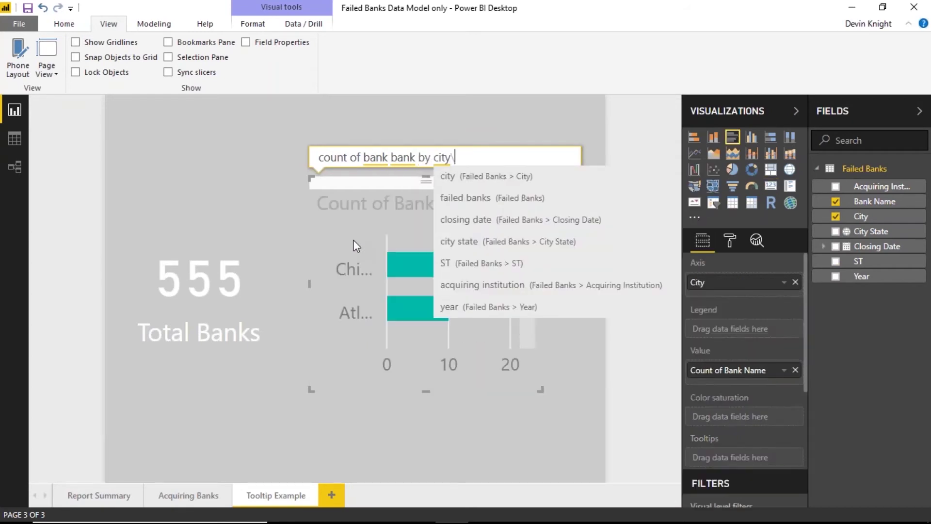
pyautogui.press('BackSpace')
pyautogui.press('BackSpace')
pyautogui.press('BackSpace')
pyautogui.press('BackSpace')
pyautogui.press('BackSpace')
pyautogui.press('BackSpace')
pyautogui.press('BackSpace')
pyautogui.press('BackSpace')
pyautogui.press('BackSpace')
pyautogui.press('BackSpace')
pyautogui.press('BackSpace')
pyautogui.press('BackSpace')
pyautogui.press('BackSpace')
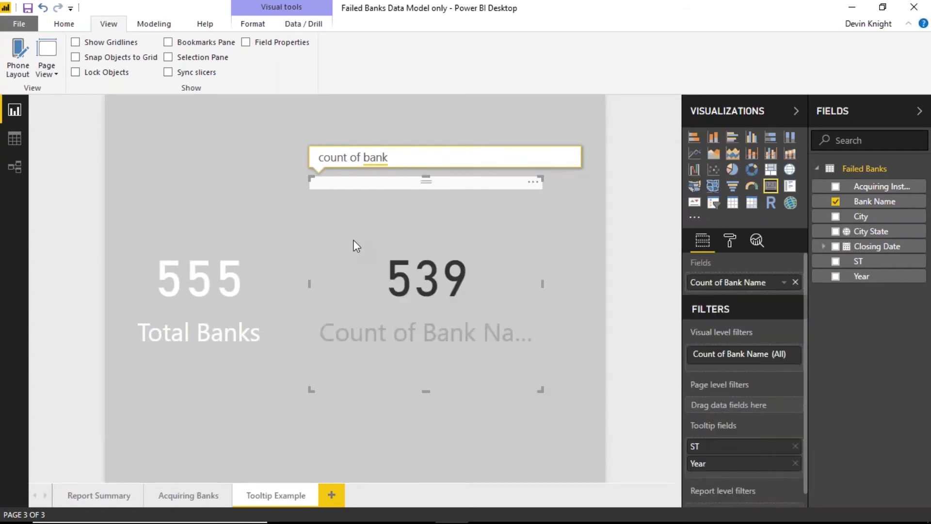
pyautogui.write('name by c')
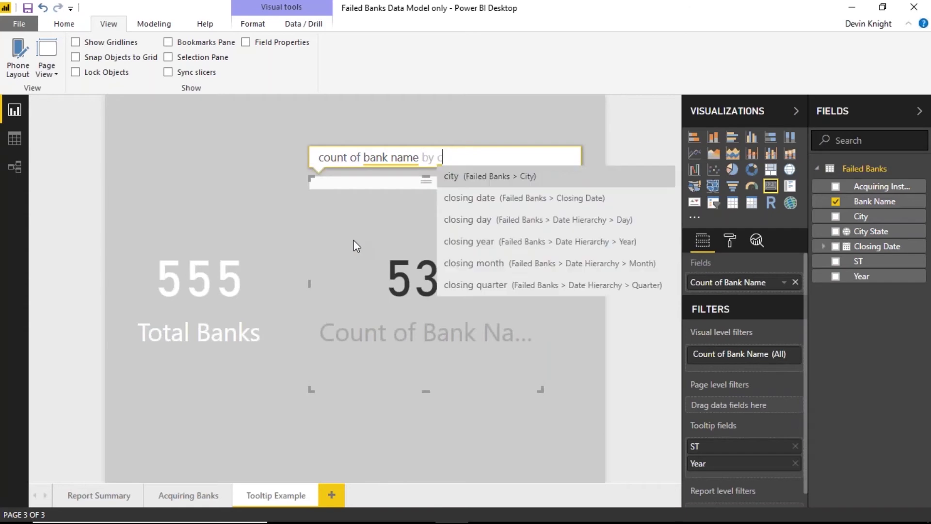
pyautogui.write('ity state as ma')
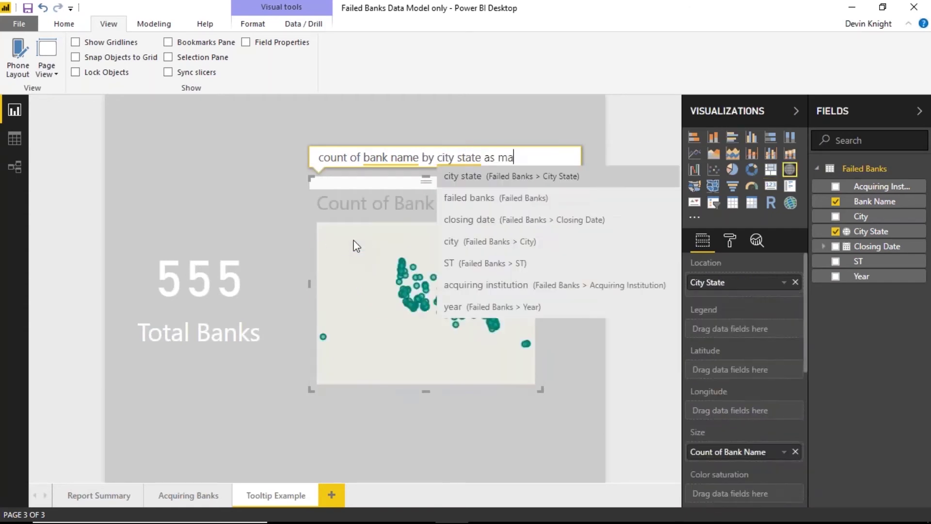
pyautogui.write('p')
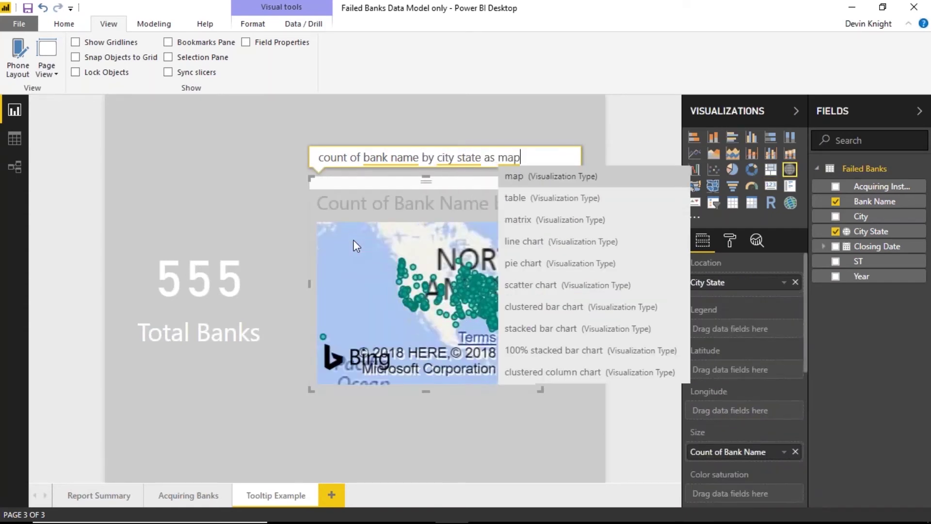
pyautogui.click(296, 192)
pyautogui.click(342, 194)
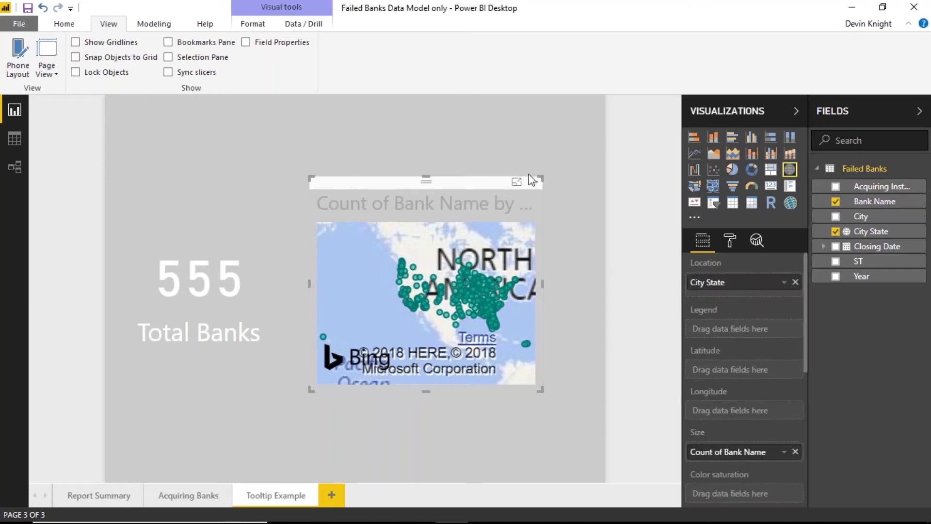
# Enlarge the new map so it fills the page area beside the Total Banks card.
pyautogui.moveTo(542, 179); pyautogui.dragTo(603, 126)
pyautogui.click(432, 394)
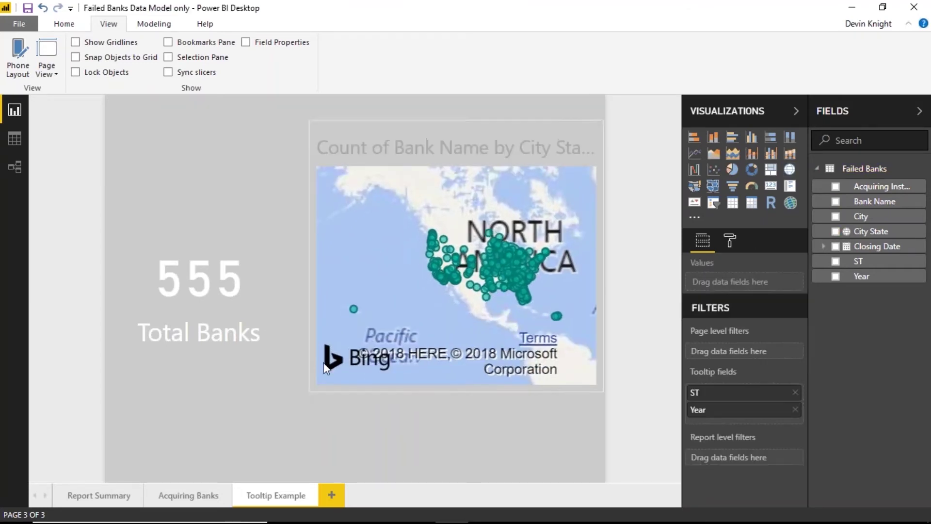
pyautogui.click(312, 383)
pyautogui.moveTo(309, 391)
pyautogui.mouseDown()
pyautogui.moveTo(307, 465)
pyautogui.moveTo(295, 480)
pyautogui.mouseUp()
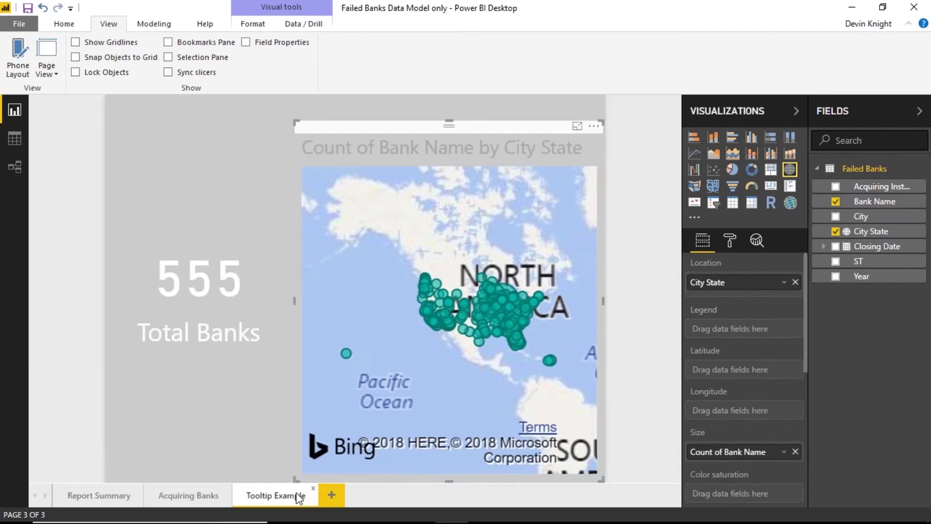
# Turn off the title of the new map on the Tooltip Example page.
pyautogui.click(729, 241)
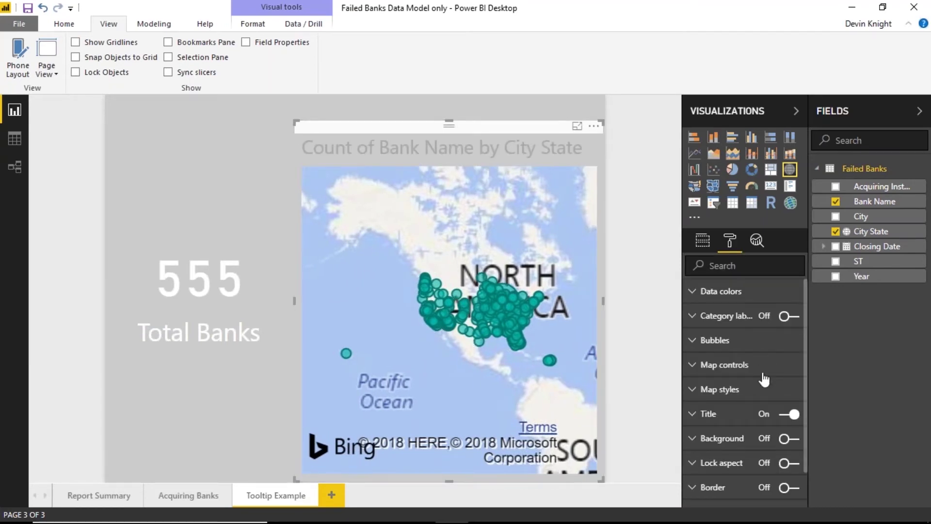
pyautogui.scroll(-1, 768, 448)
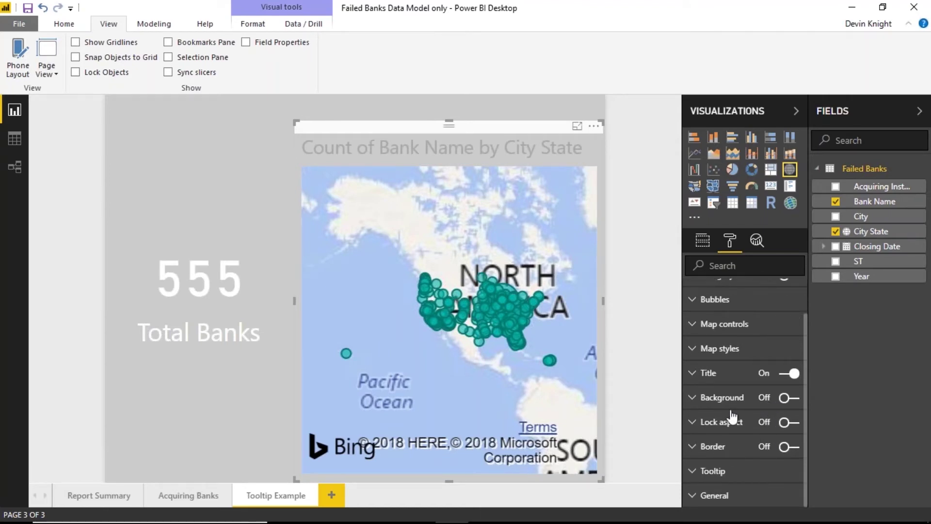
pyautogui.click(790, 375)
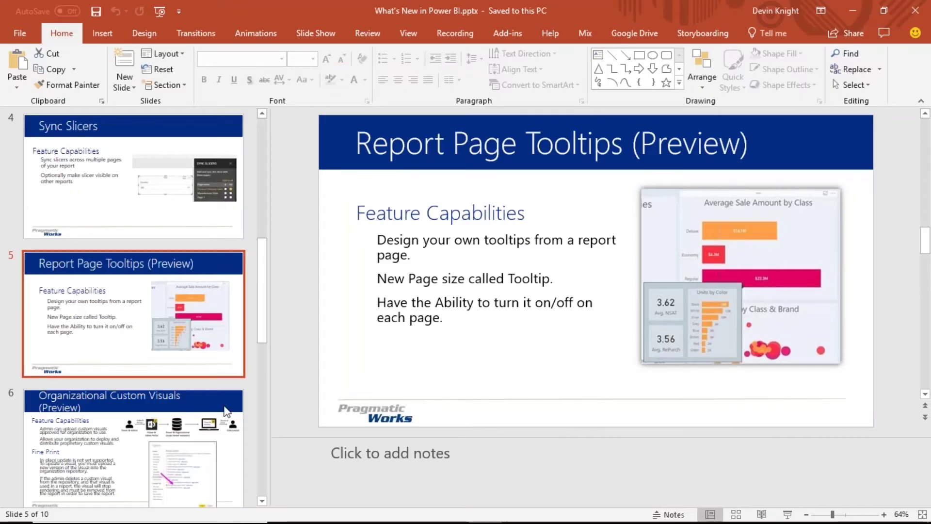
# Switch to PowerPoint and present slide 6, Organizational Custom Visuals (Preview), as a slide show.
pyautogui.click(175, 436)
pyautogui.click(787, 514)
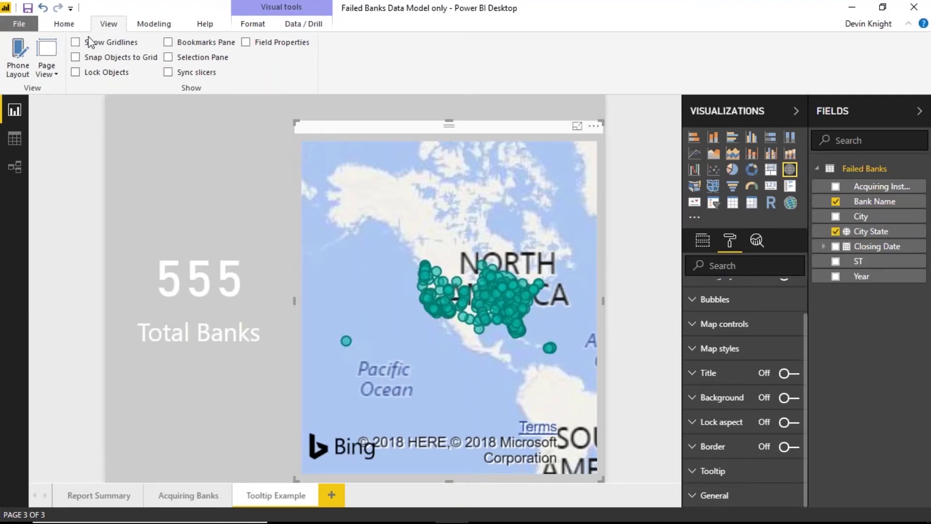
# Browse the marketplace catalogue of custom Power BI visuals and close it without adding any visual.
pyautogui.click(64, 23)
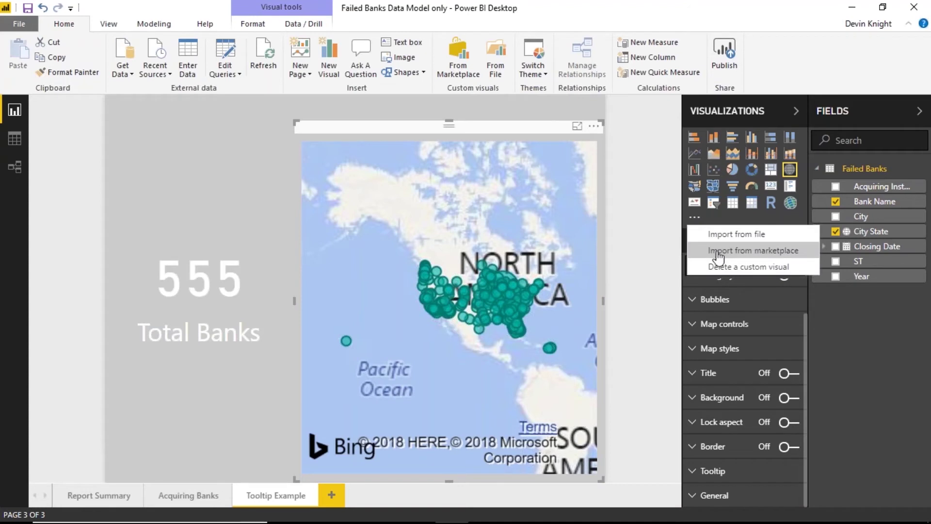
pyautogui.click(458, 59)
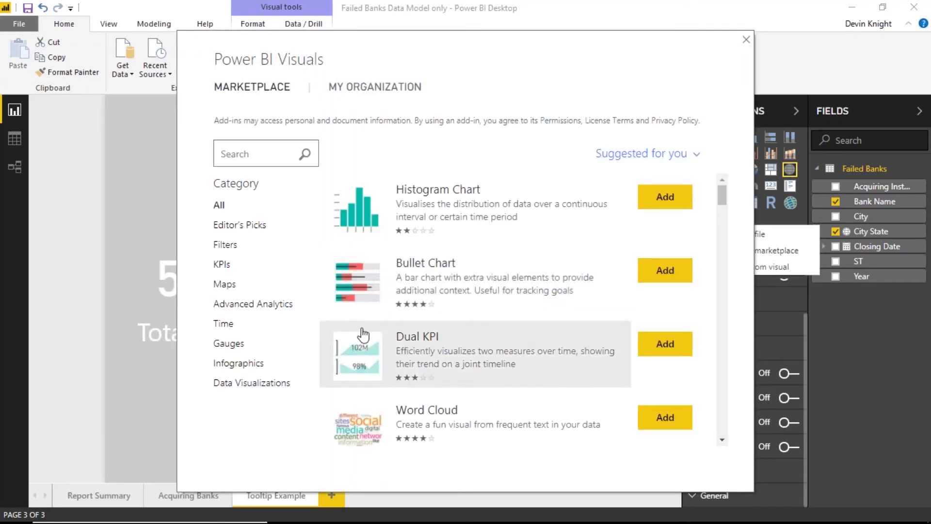
pyautogui.scroll(-1, 725, 212)
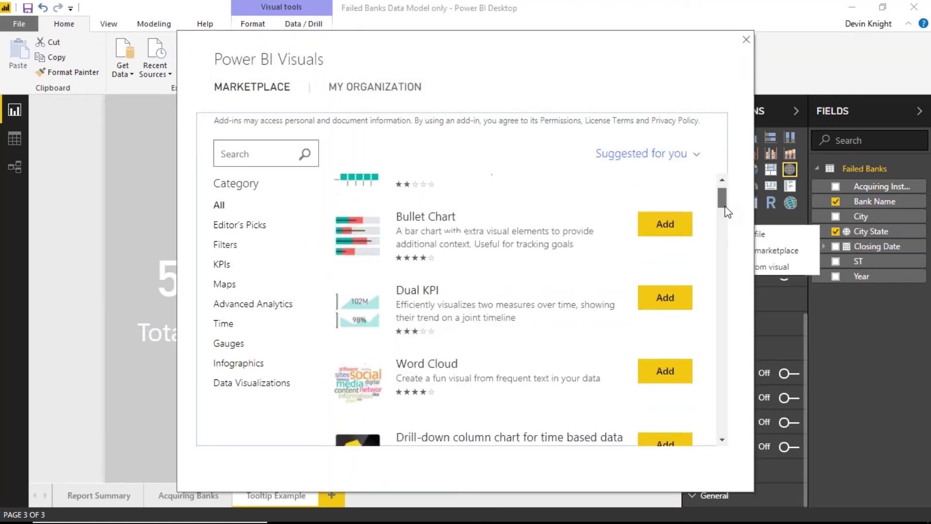
pyautogui.moveTo(726, 212); pyautogui.dragTo(715, 190)
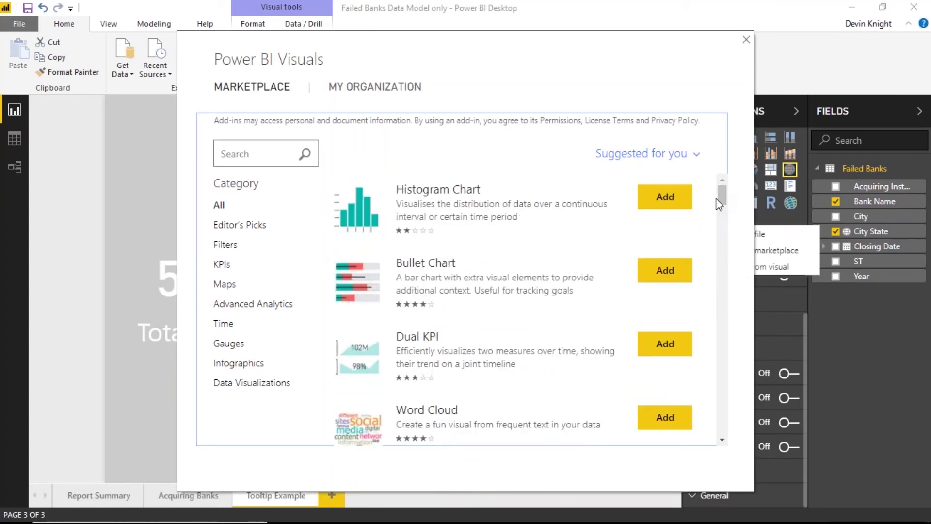
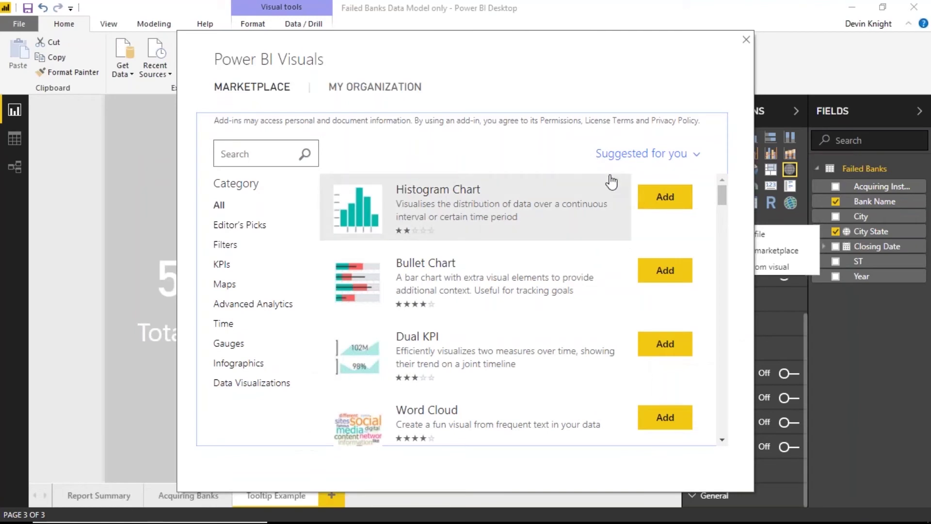
pyautogui.click(746, 40)
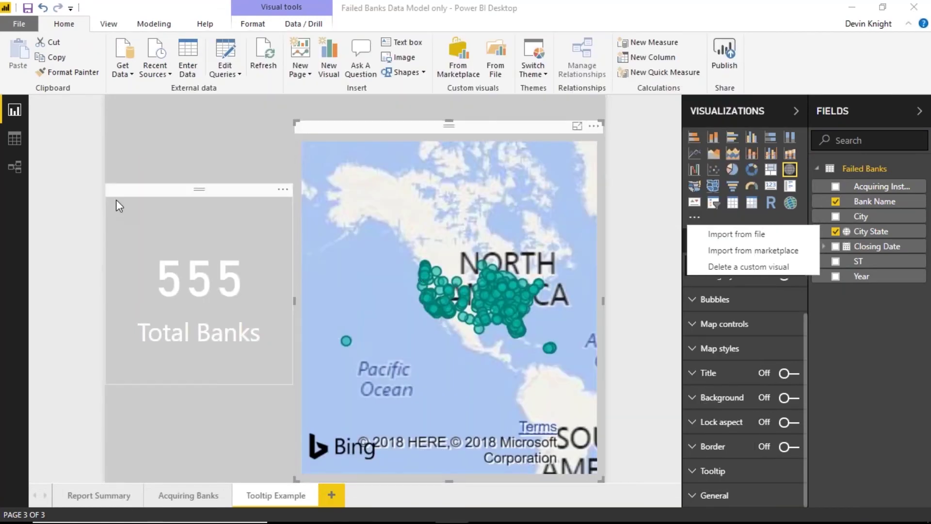
# Review the My organization custom visuals entry among the Preview features in Options, leaving the options without changes.
pyautogui.click(74, 115)
pyautogui.click(18, 24)
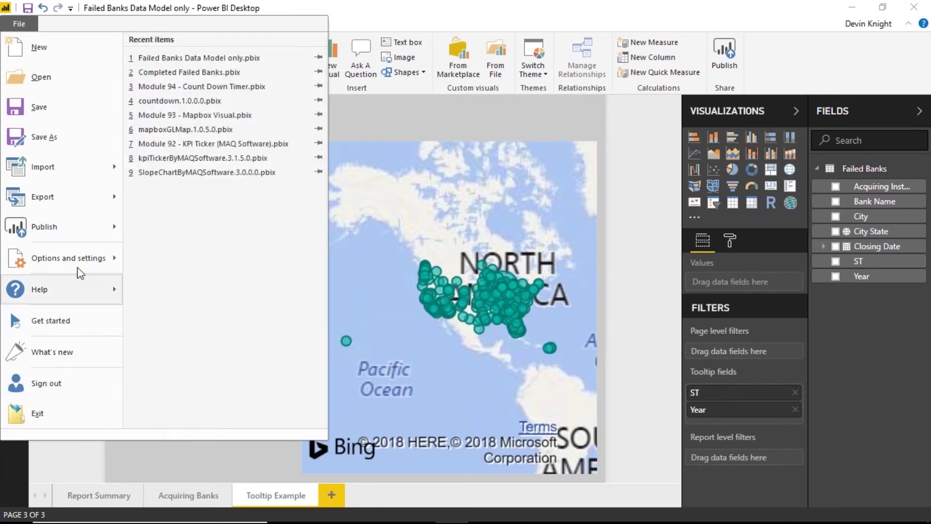
pyautogui.moveTo(80, 257)
pyautogui.click(216, 79)
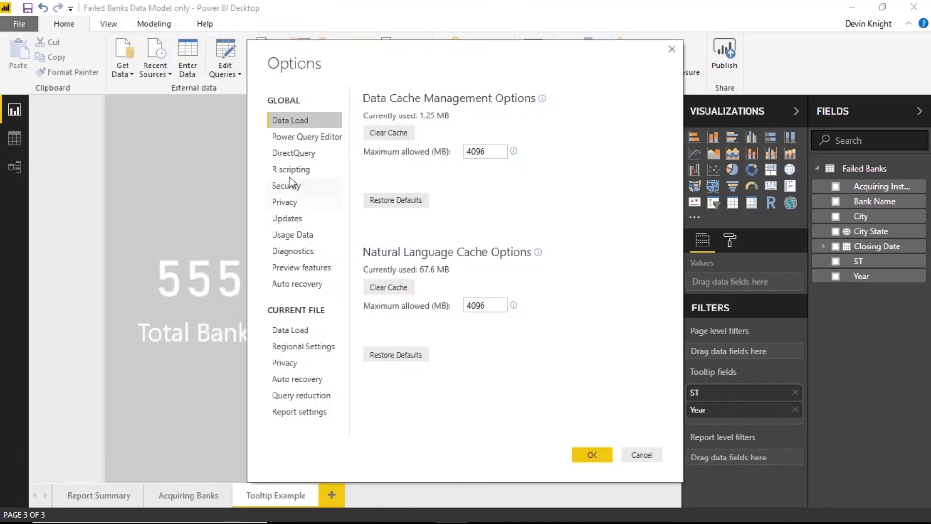
pyautogui.click(302, 268)
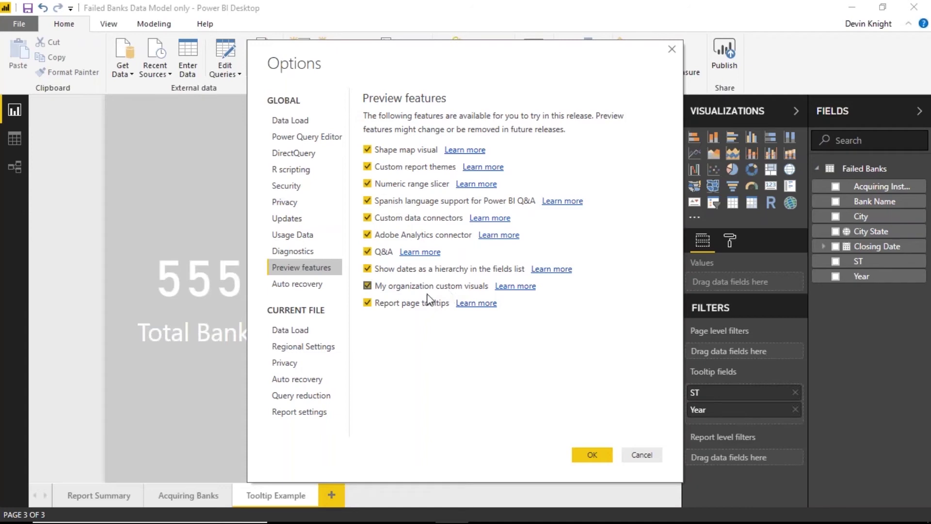
pyautogui.click(642, 456)
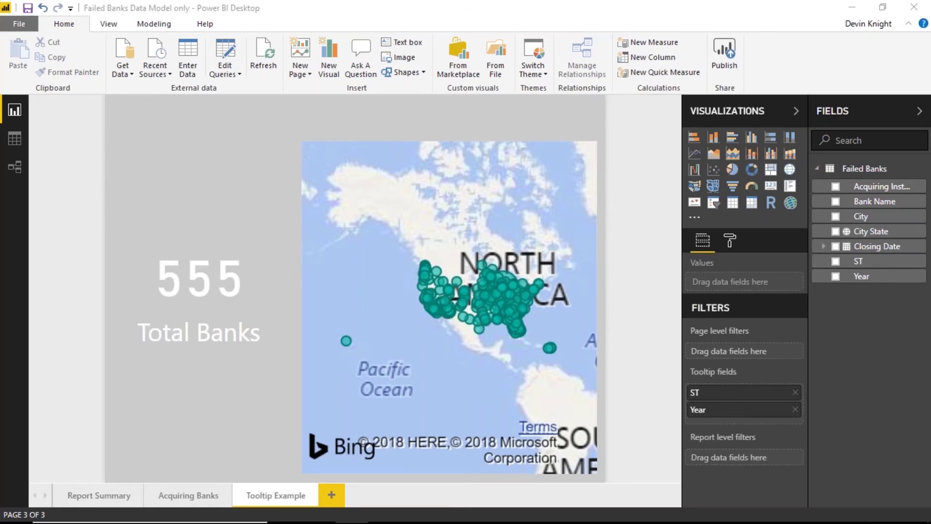
# Switch to Chrome, go to store.office.com in the new tab, and list only the Power BI visuals on AppSource.
pyautogui.moveTo(0, 194); pyautogui.dragTo(223, 8)
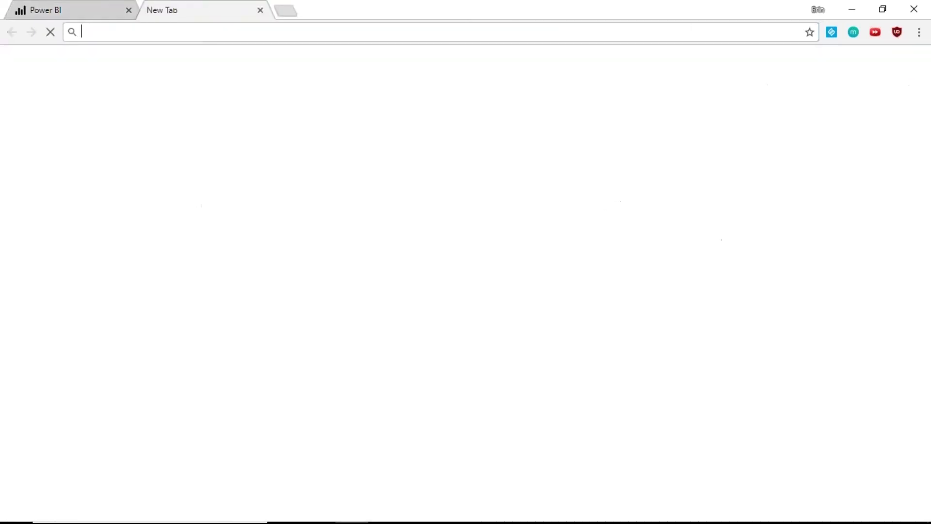
pyautogui.click(154, 10)
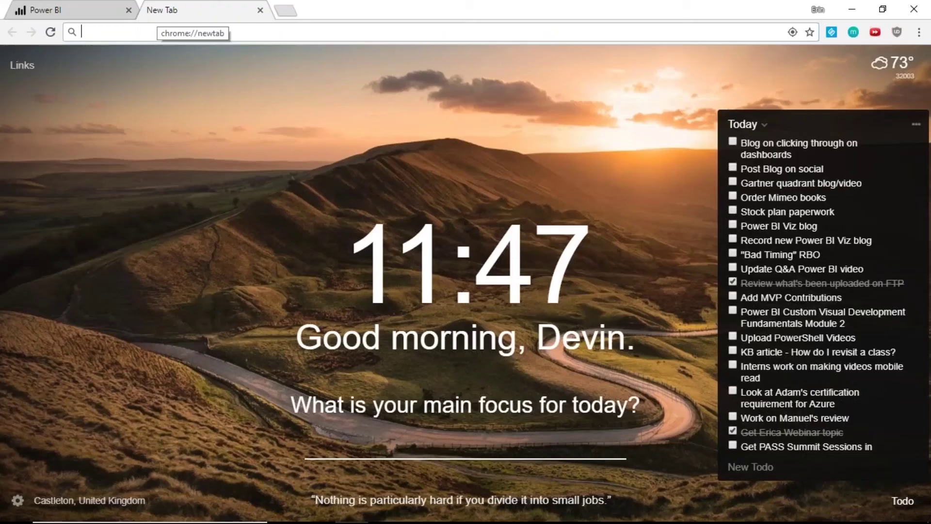
pyautogui.write('stor')
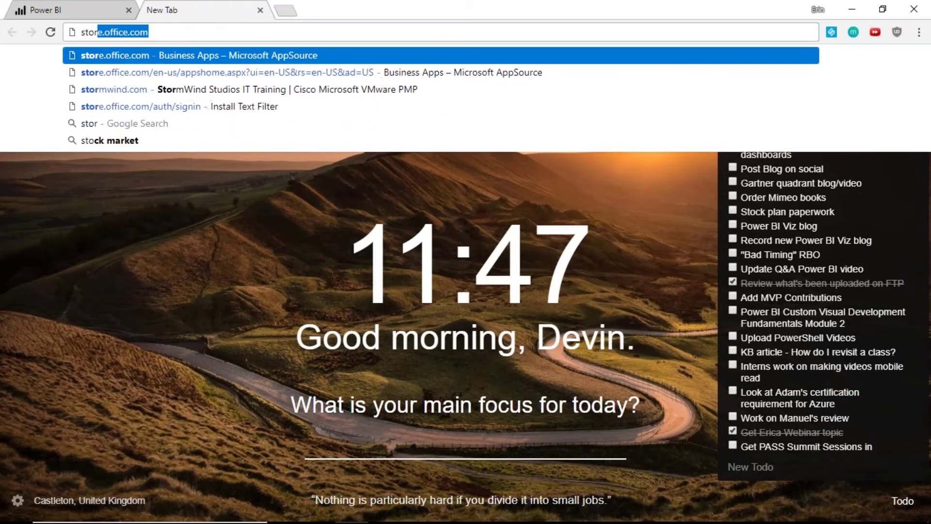
pyautogui.press('Return')
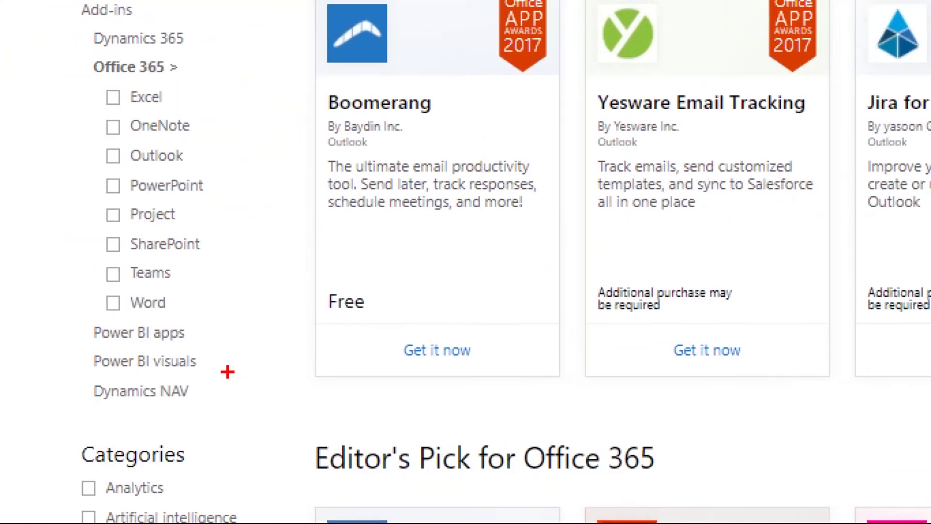
pyautogui.moveTo(120, 366); pyautogui.dragTo(144, 377)
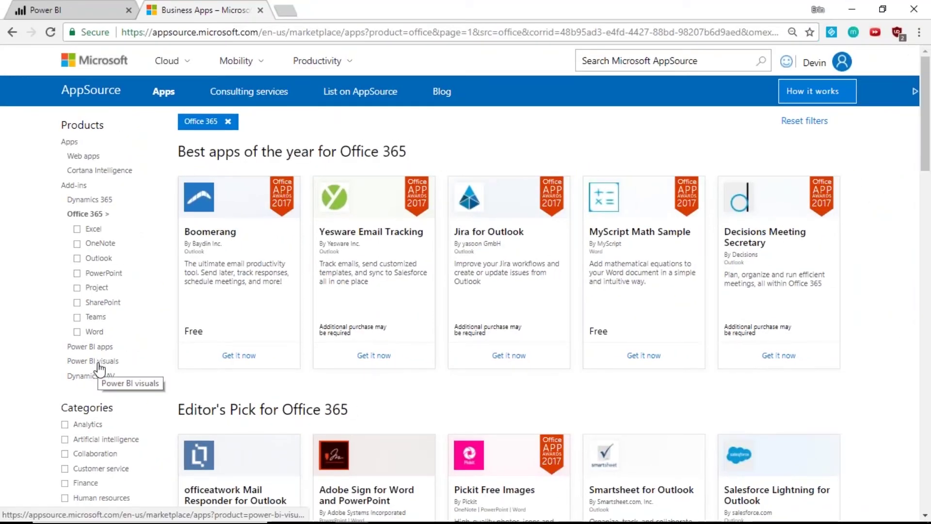
pyautogui.click(100, 367)
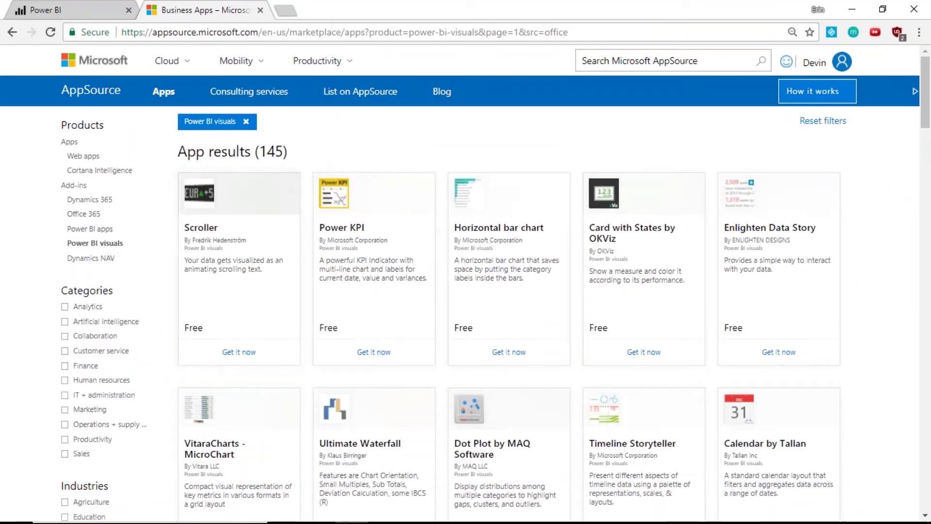
# Look through the Power BI visuals on AppSource and open the details page of the Text Filter visual.
pyautogui.scroll(-4, 485, 232)
pyautogui.scroll(-8, 485, 232)
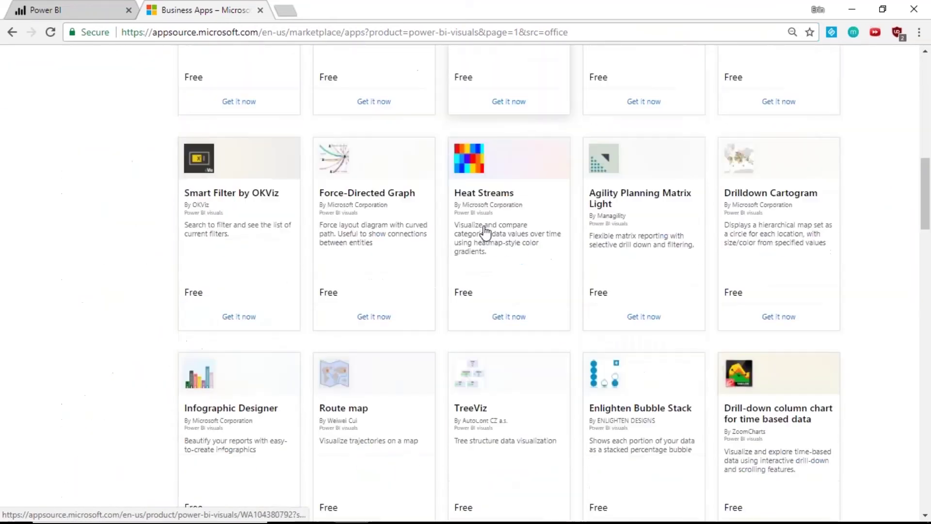
pyautogui.scroll(-5, 484, 231)
pyautogui.scroll(5, 484, 231)
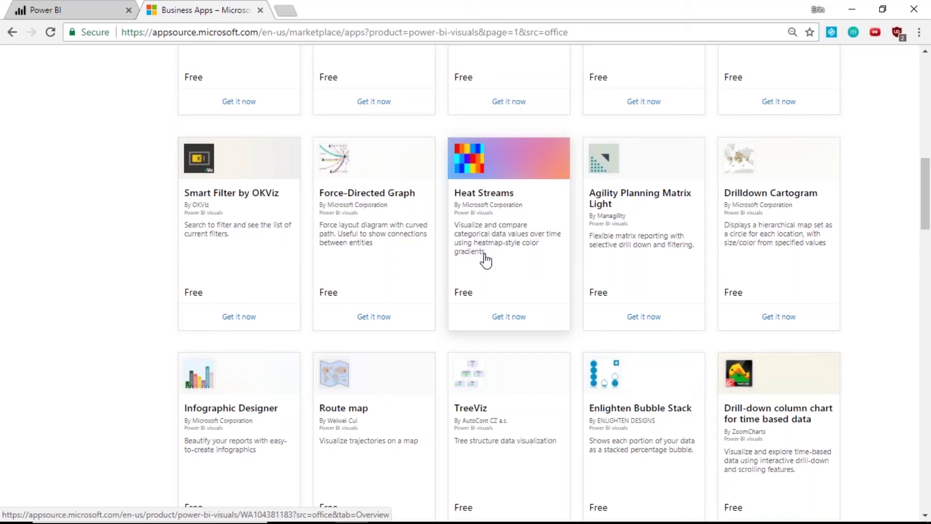
pyautogui.scroll(5, 562, 242)
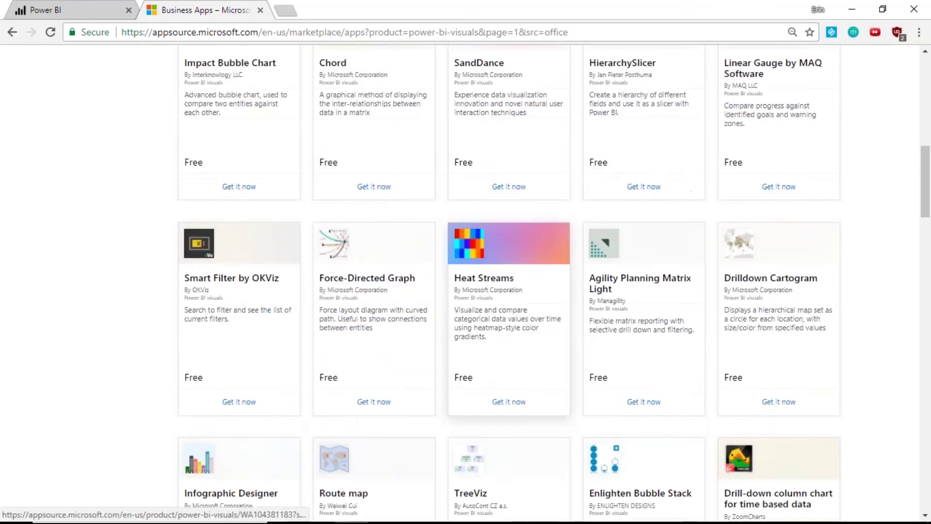
pyautogui.scroll(5, 560, 217)
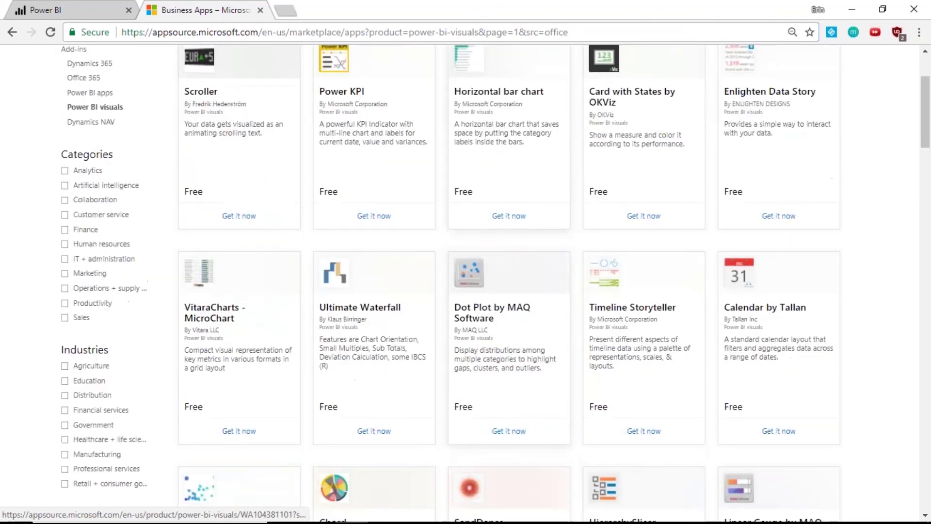
pyautogui.scroll(3, 556, 217)
pyautogui.scroll(-20, 582, 223)
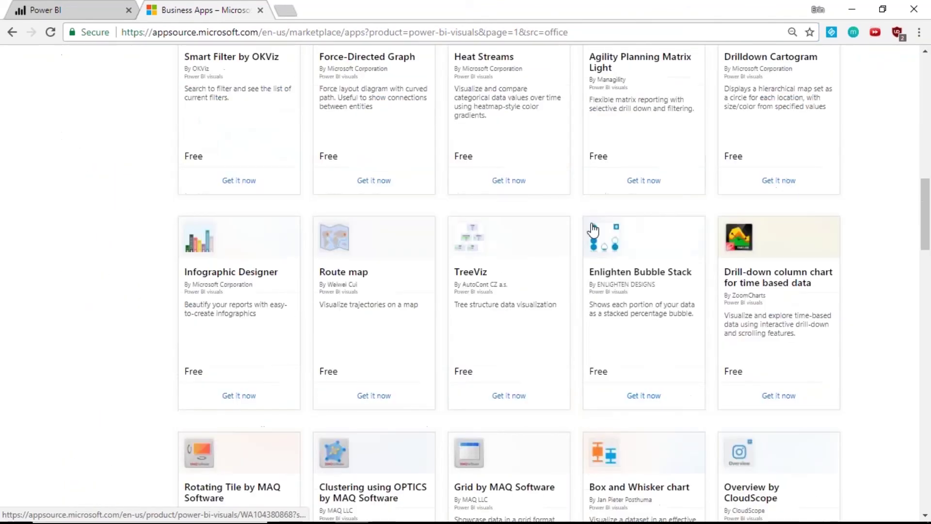
pyautogui.scroll(-10, 602, 237)
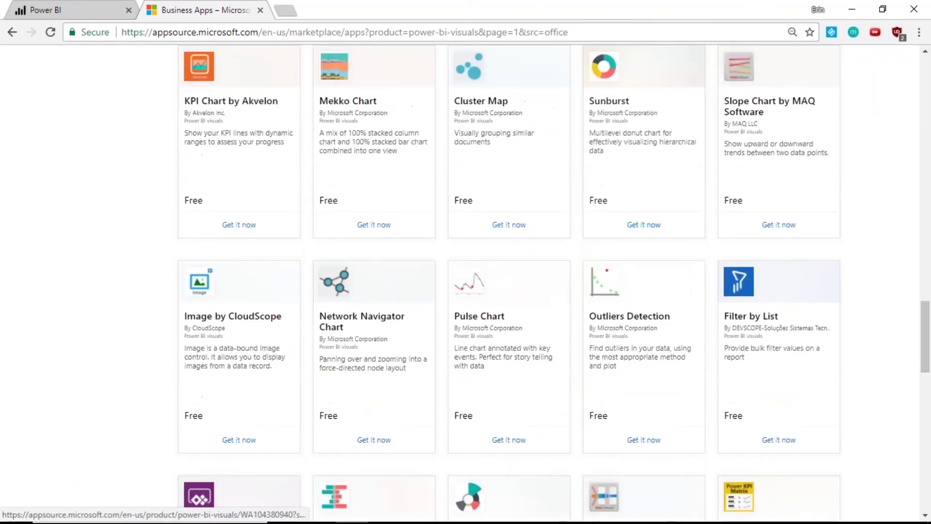
pyautogui.scroll(3, 581, 252)
pyautogui.scroll(1, 359, 202)
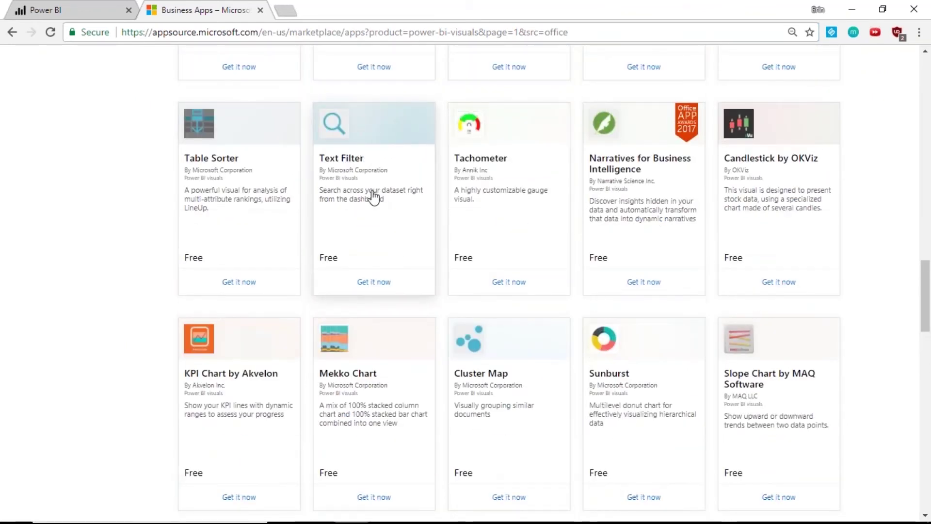
pyautogui.scroll(2, 374, 203)
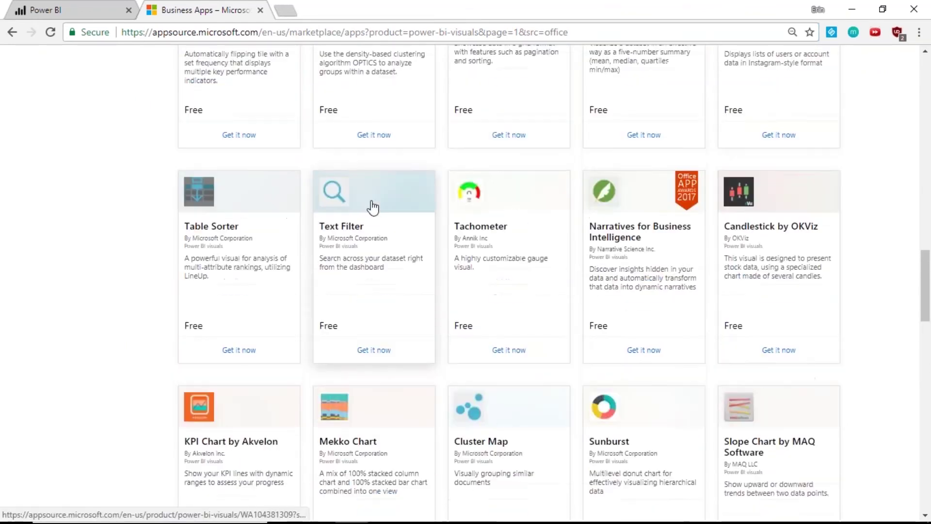
pyautogui.click(363, 264)
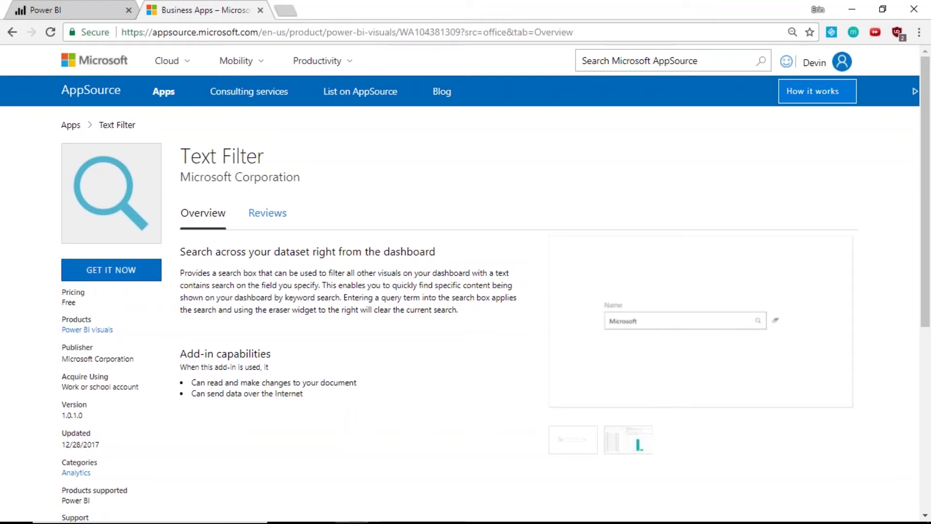
# Switch to the Power BI service, open the admin portal, and view its Users page and tenant settings.
pyautogui.click(61, 12)
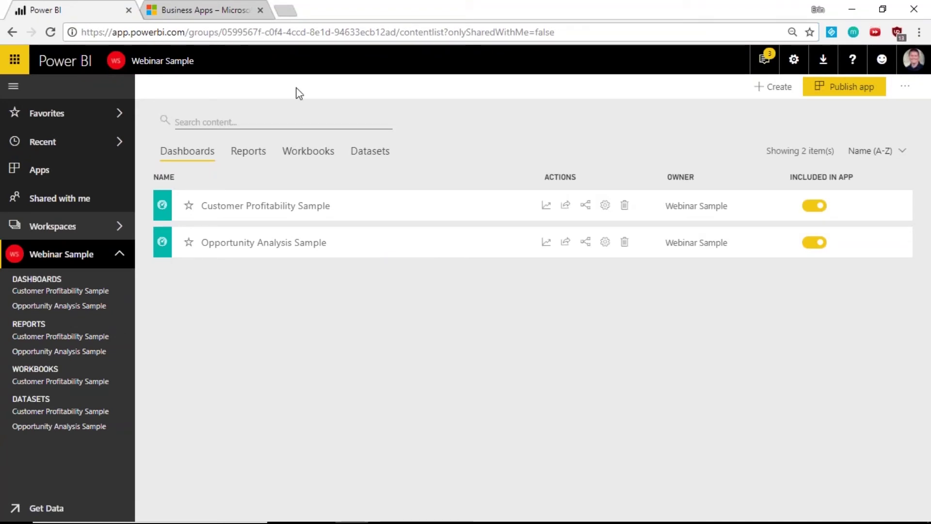
pyautogui.click(794, 63)
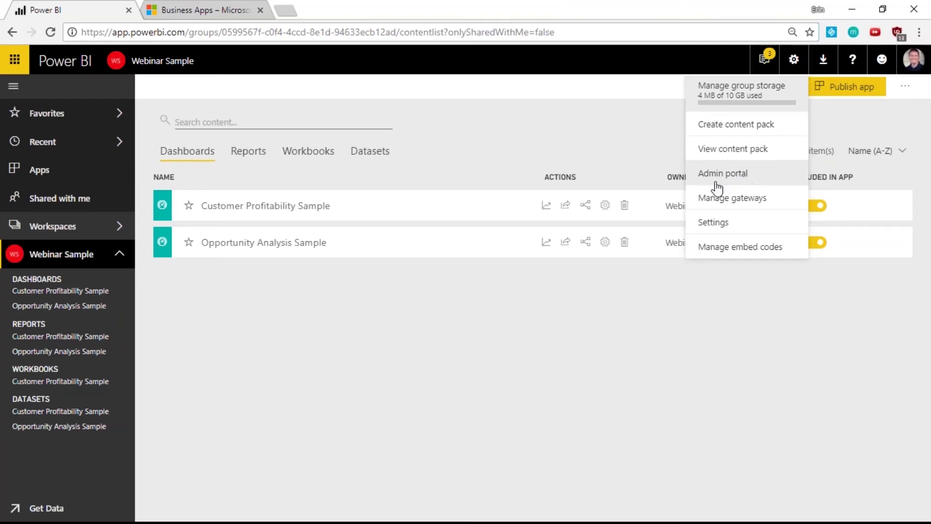
pyautogui.click(745, 175)
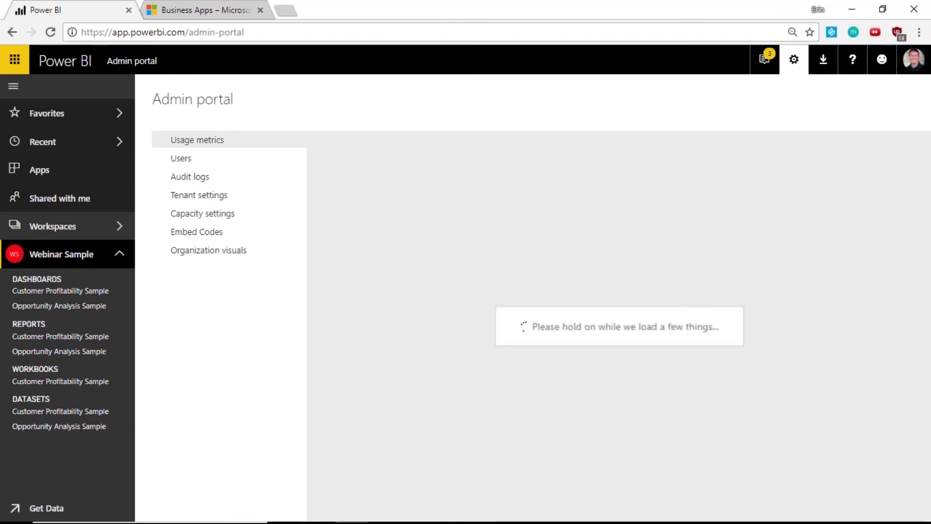
pyautogui.click(225, 164)
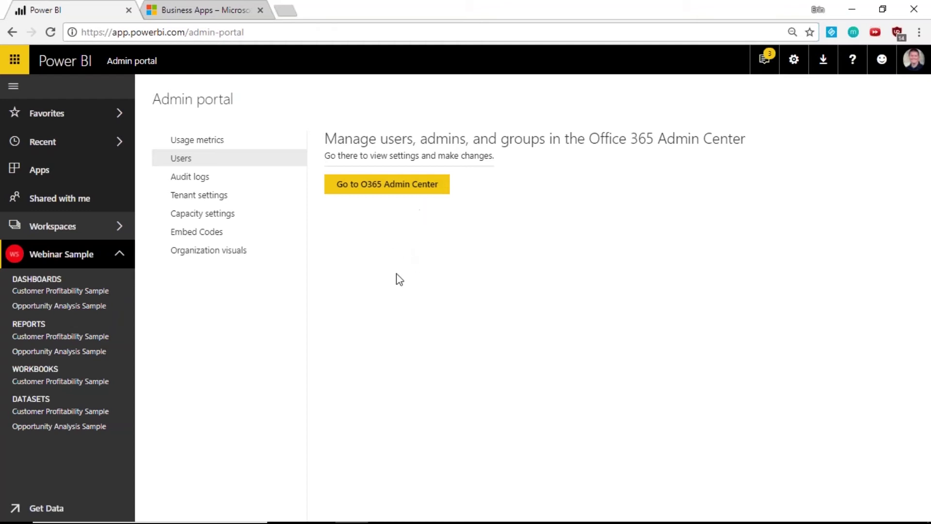
pyautogui.click(206, 199)
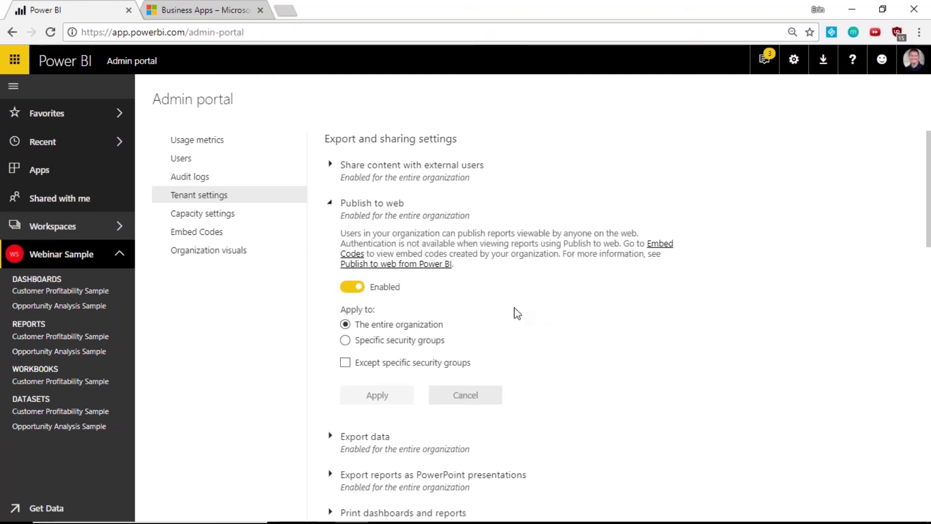
# Switch the Publish to web tenant setting to Disabled and back to Enabled without applying, and collapse the setting.
pyautogui.click(354, 288)
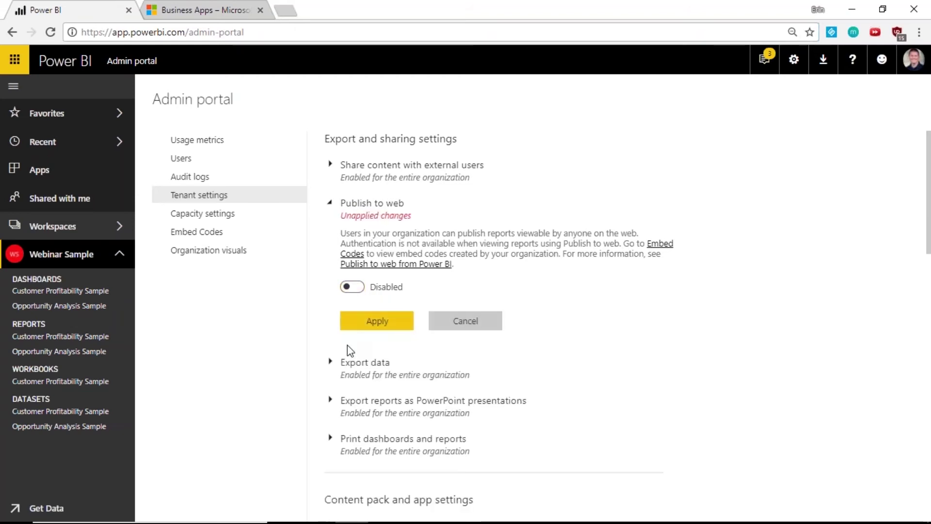
pyautogui.click(353, 289)
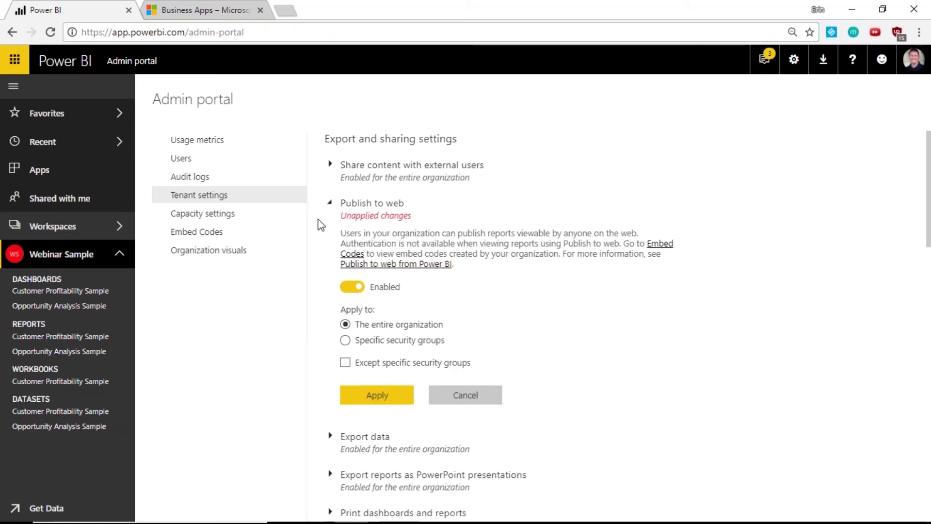
pyautogui.click(330, 202)
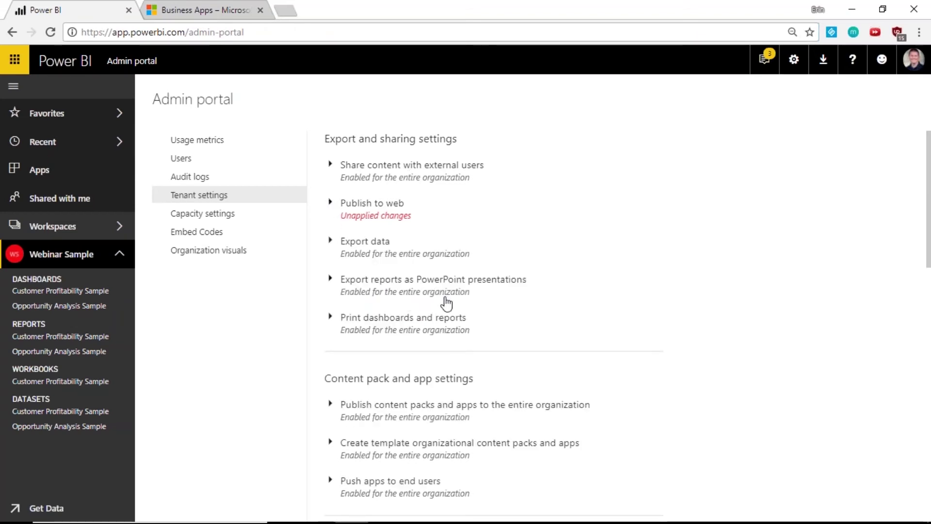
# Look at the Custom visuals tenant setting, and go to the Organization visuals page, discarding all unapplied changes.
pyautogui.scroll(-1, 455, 315)
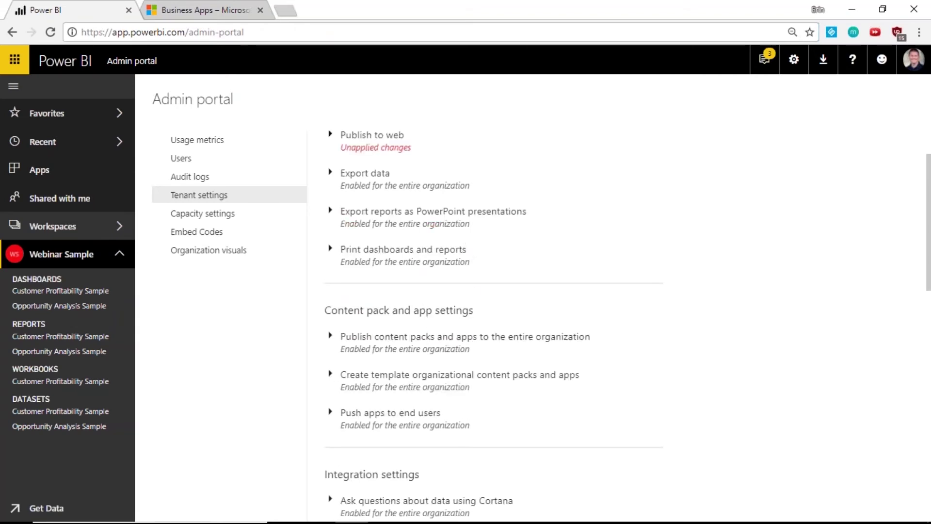
pyautogui.scroll(-4, 364, 339)
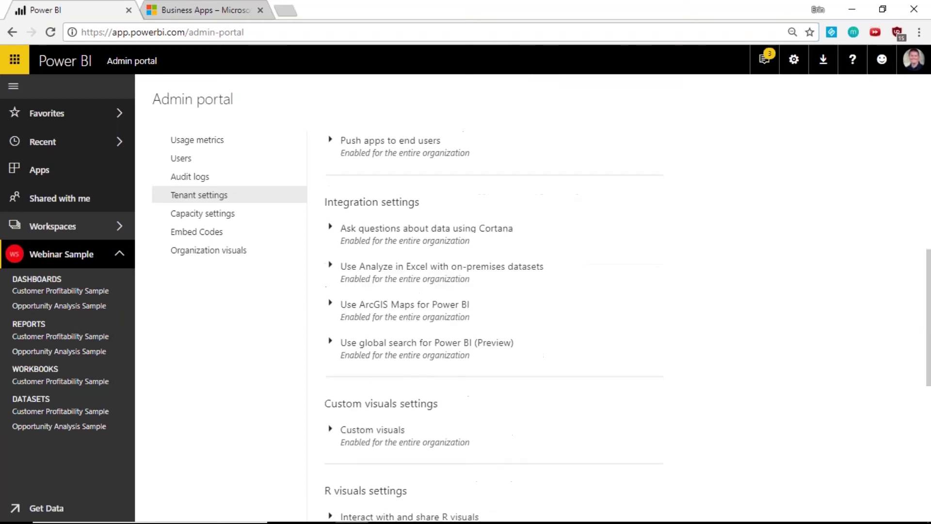
pyautogui.scroll(-2, 422, 339)
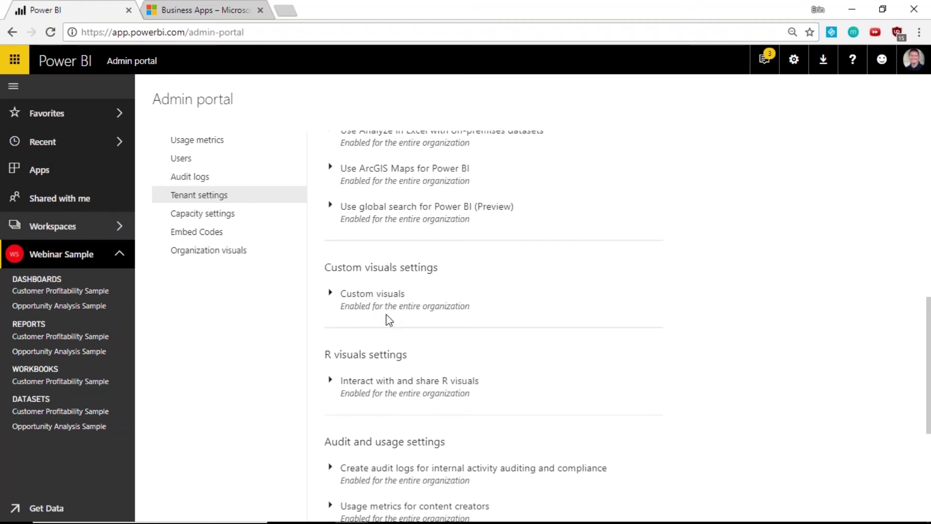
pyautogui.click(331, 293)
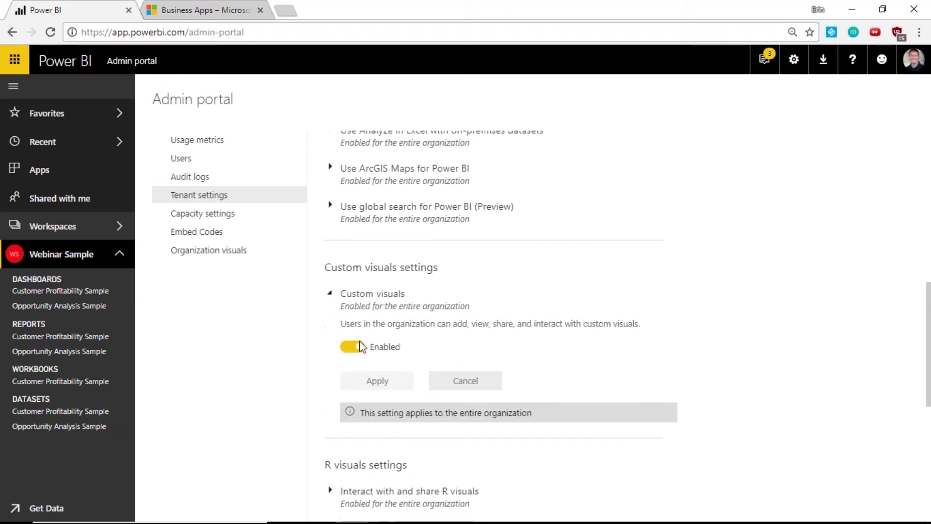
pyautogui.scroll(-1, 362, 387)
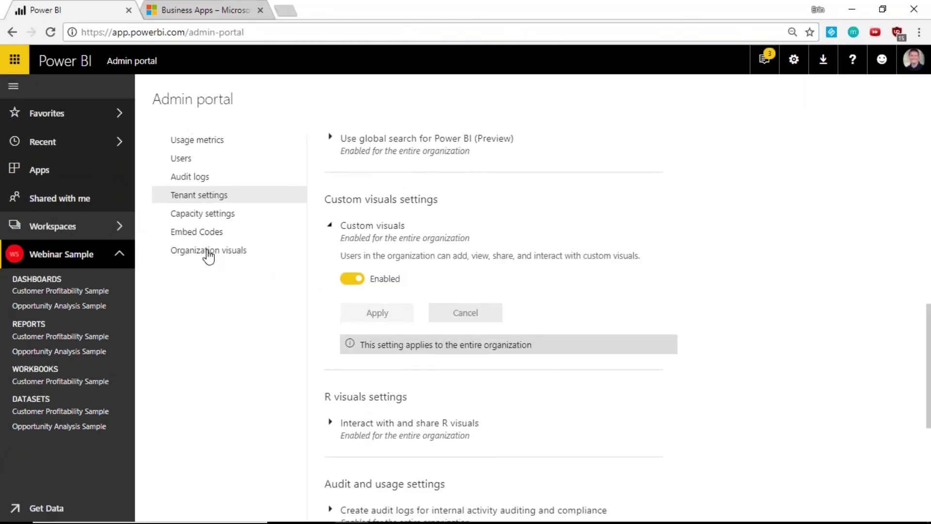
pyautogui.click(209, 242)
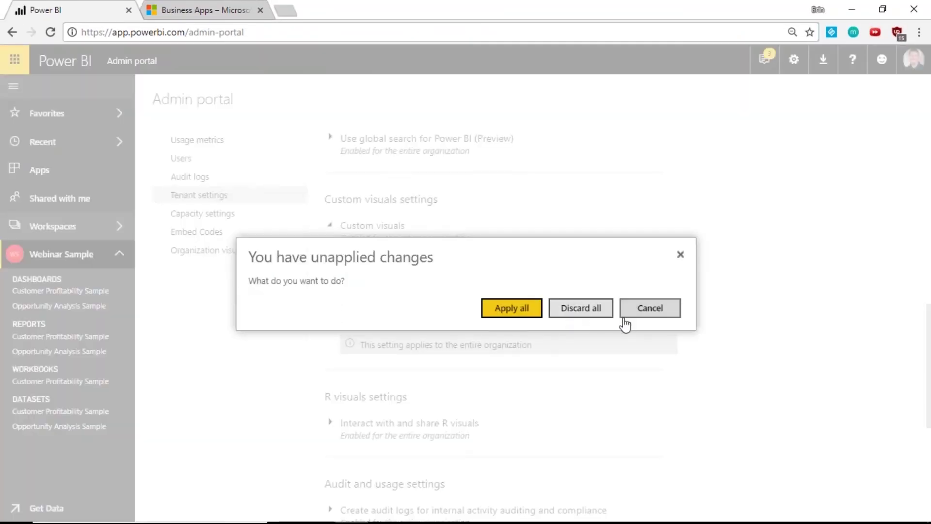
pyautogui.click(602, 315)
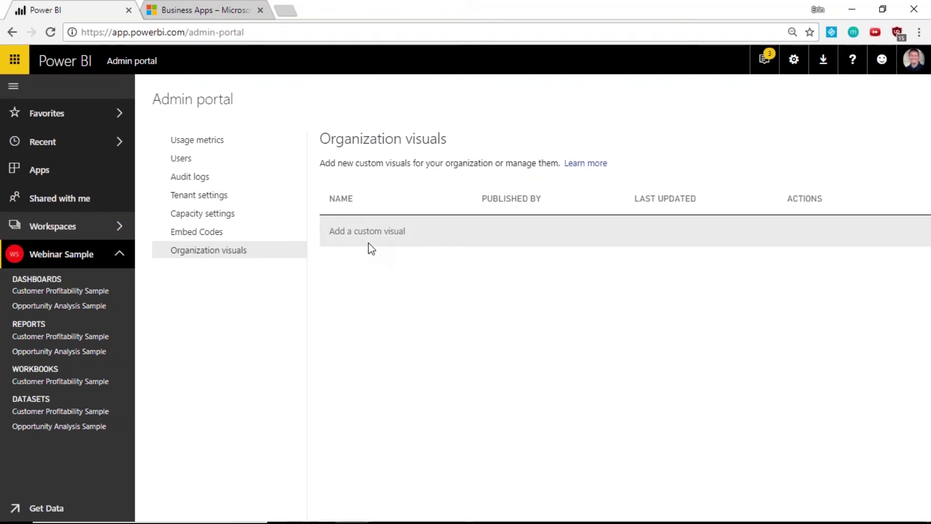
# Start adding an organization custom visual with textFilter.1.0.1.0.pbiviz from C:\Presentations\What's new in Power BI - Mar 2018.
pyautogui.click(359, 235)
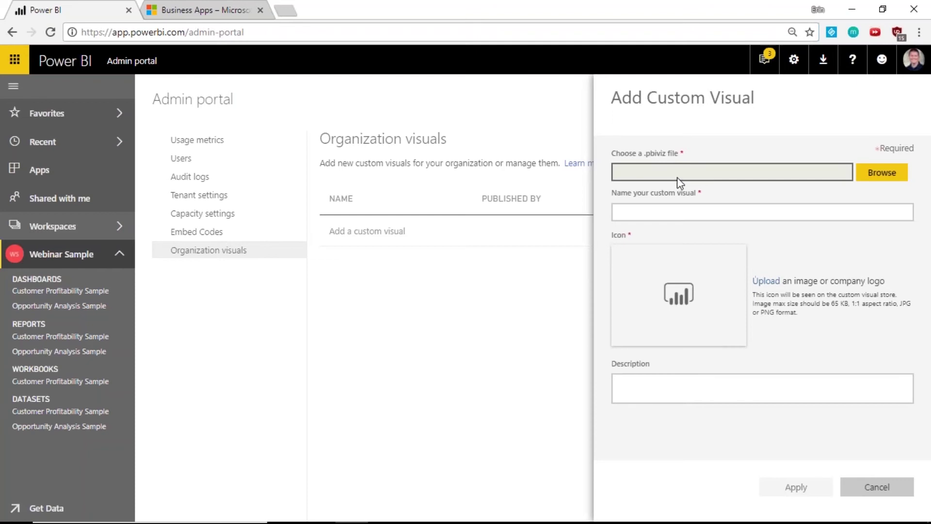
pyautogui.click(878, 178)
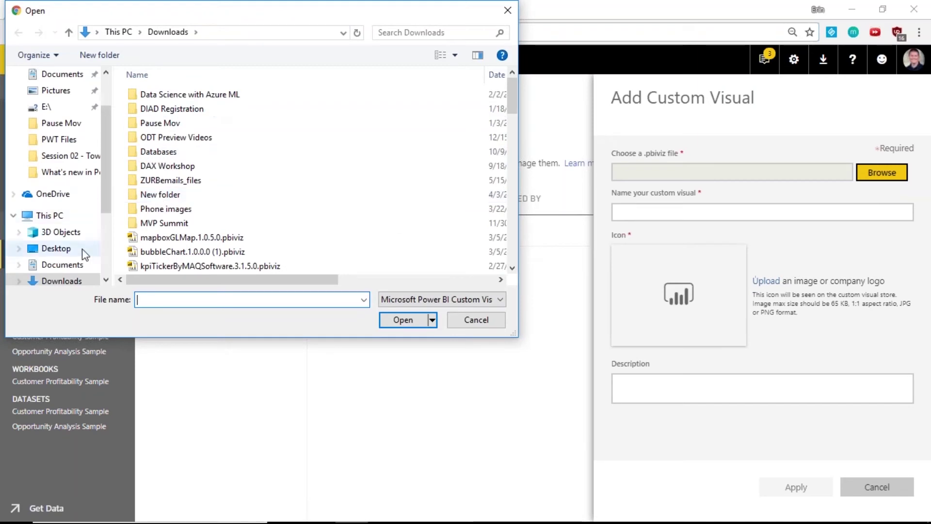
pyautogui.click(210, 33)
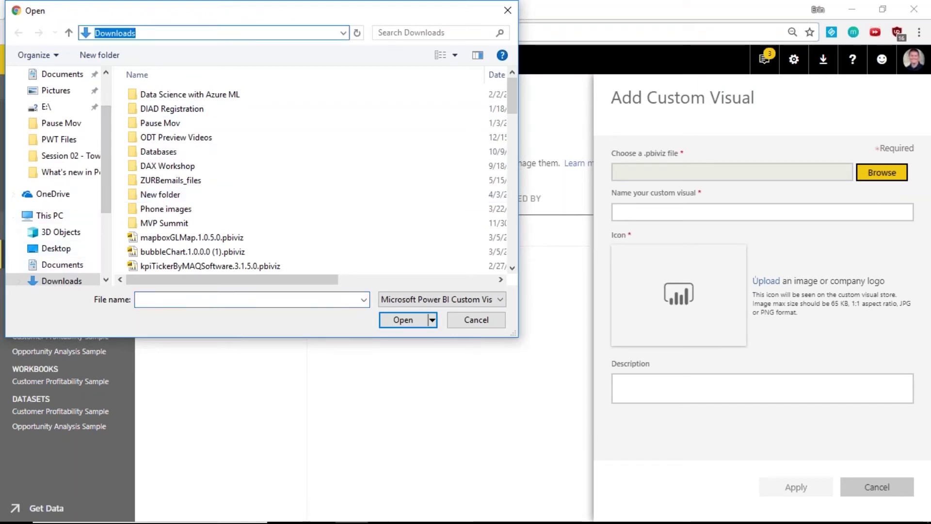
pyautogui.write('c:\\pre')
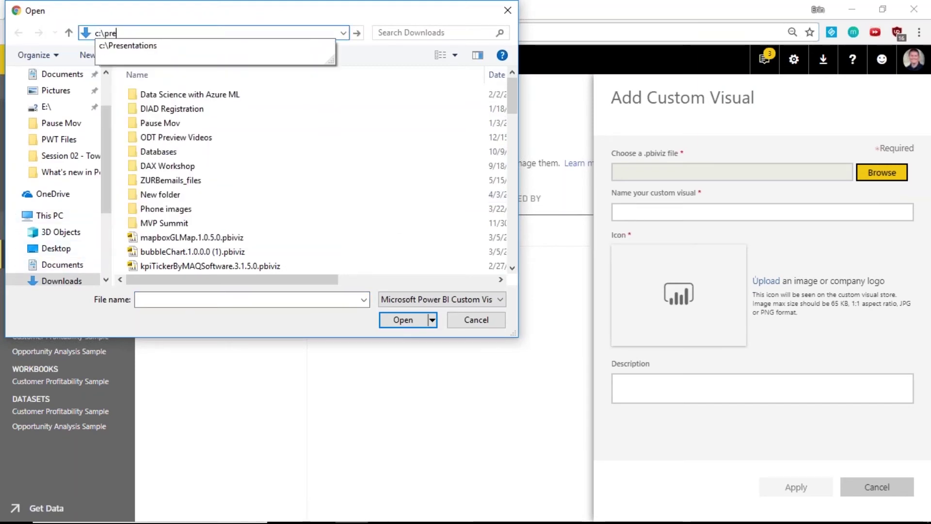
pyautogui.press('Down')
pyautogui.press('Return')
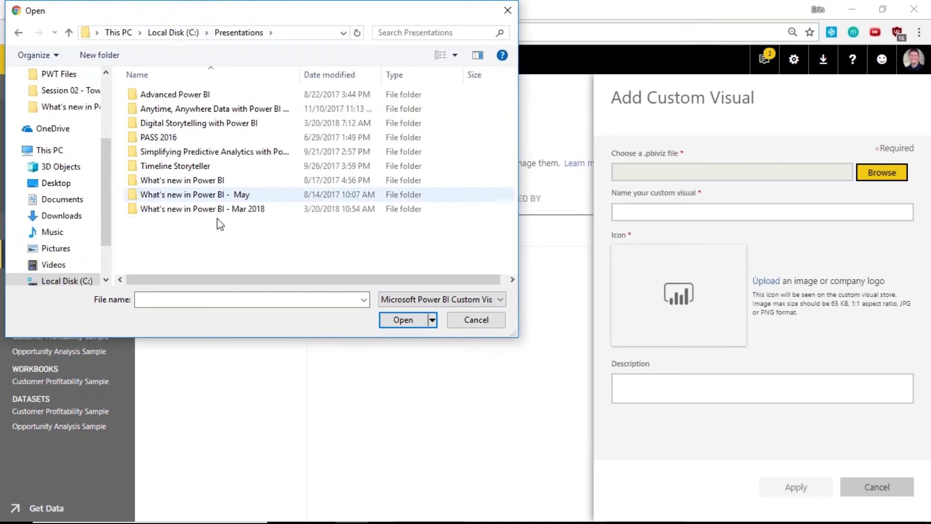
pyautogui.doubleClick(218, 209)
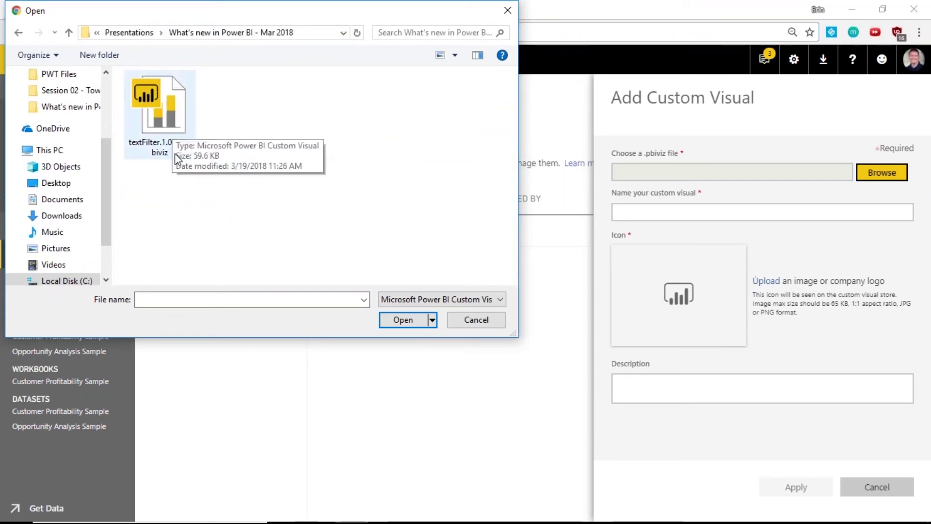
pyautogui.doubleClick(159, 112)
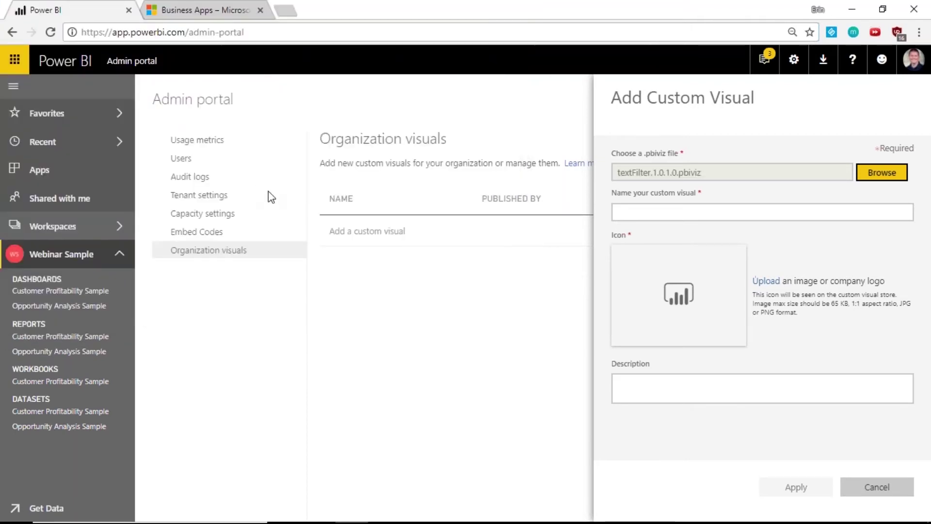
# Name the custom visual Text Filter and describe it as "Corporate approved Text Filter".
pyautogui.click(640, 211)
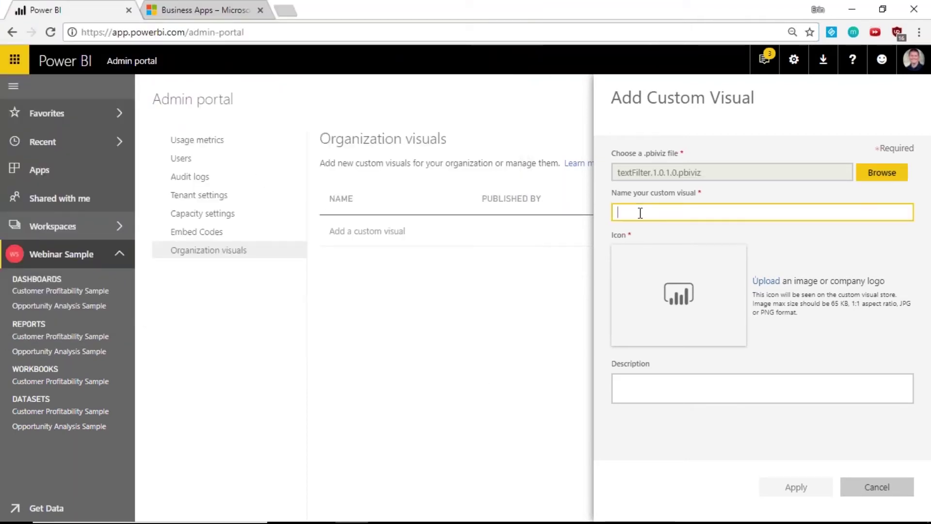
pyautogui.write('Text Filter')
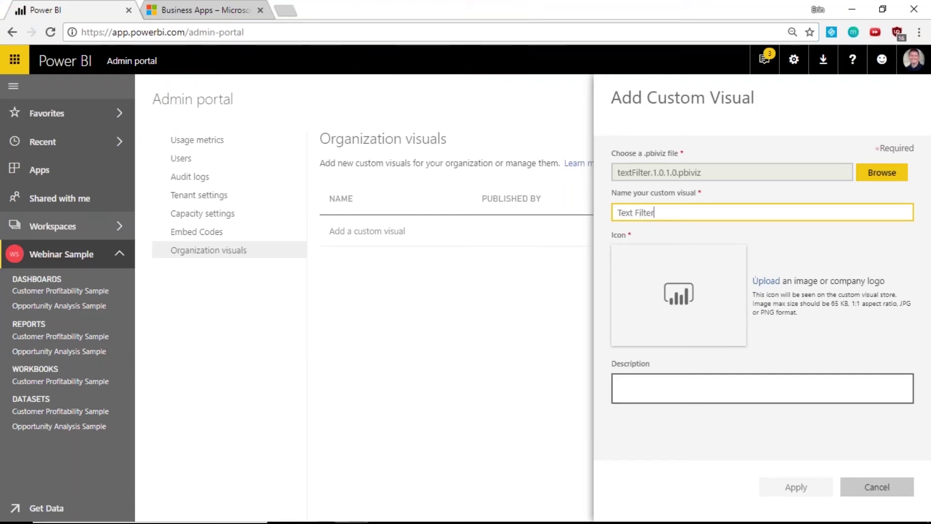
pyautogui.click(763, 386)
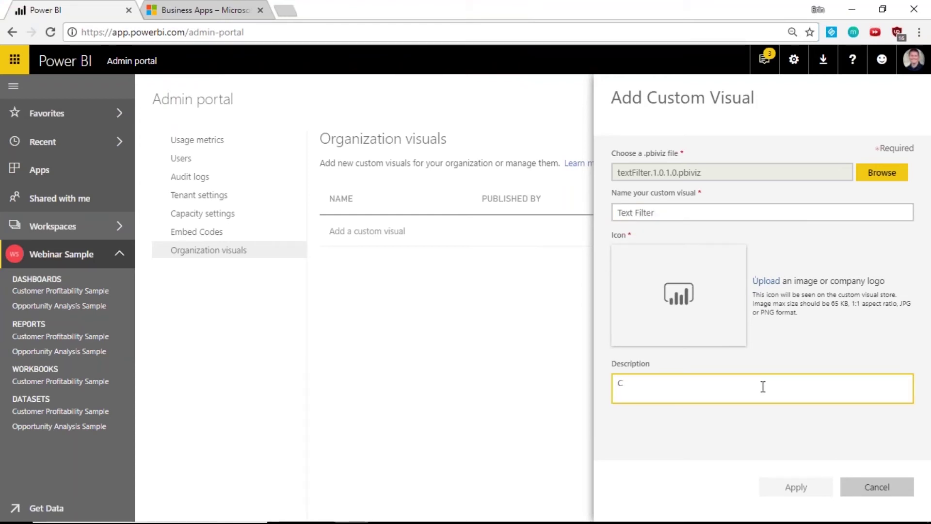
pyautogui.write('Corporate ap')
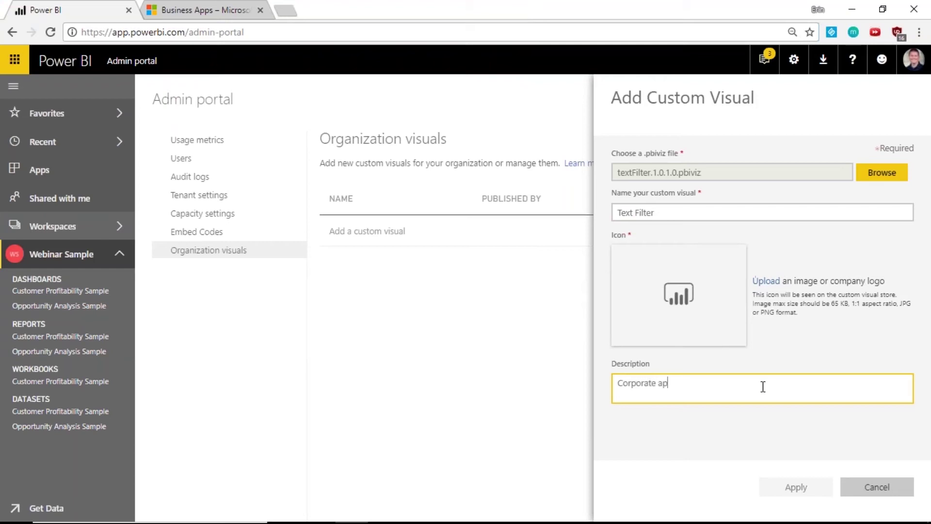
pyautogui.write('proved Text Filter')
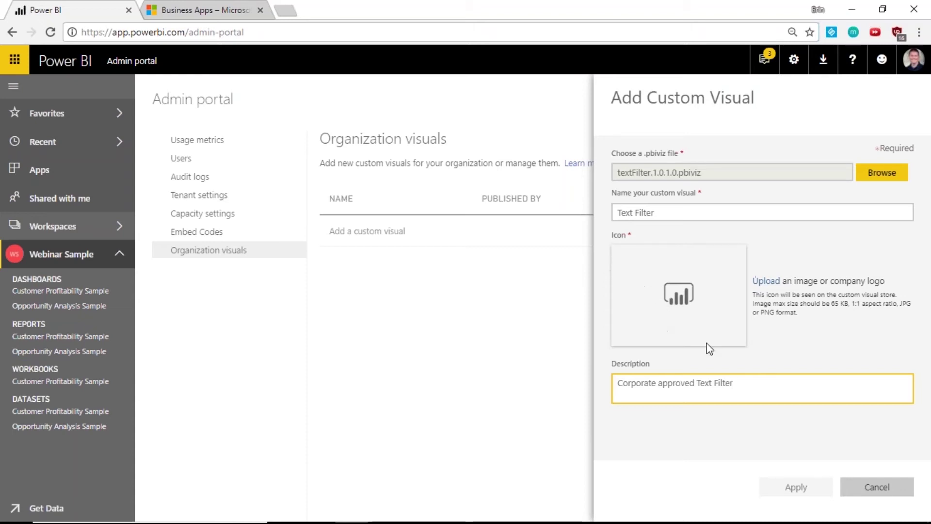
# Upload Text Search.png as the custom visual's icon and apply to add the visual to the organization.
pyautogui.click(761, 282)
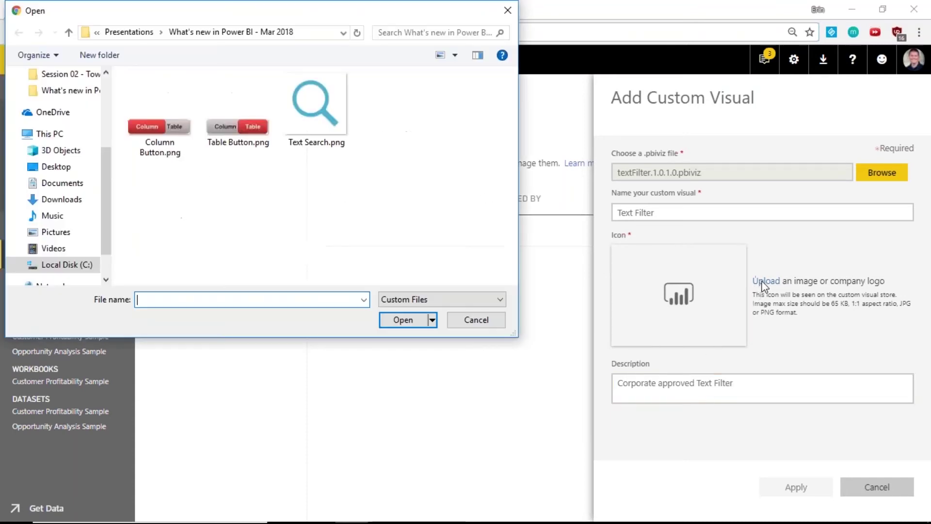
pyautogui.click(316, 115)
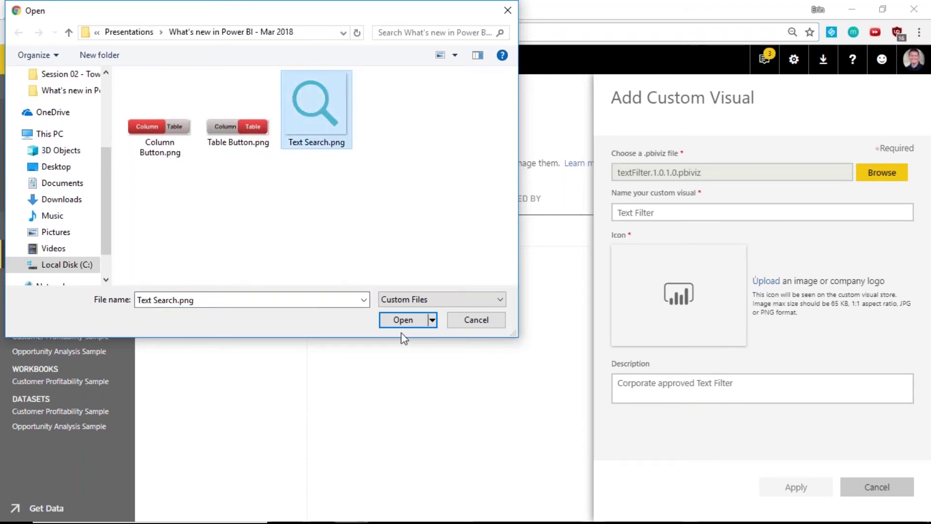
pyautogui.press('Return')
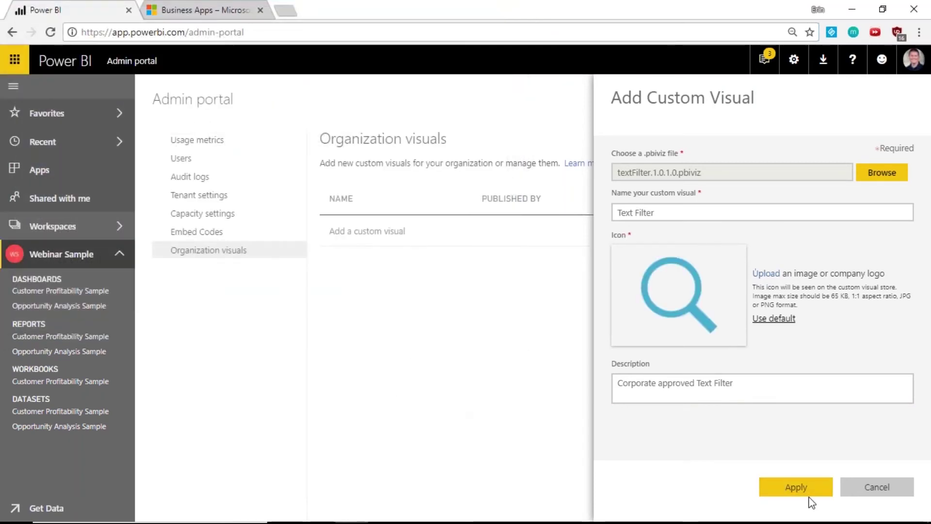
pyautogui.click(809, 495)
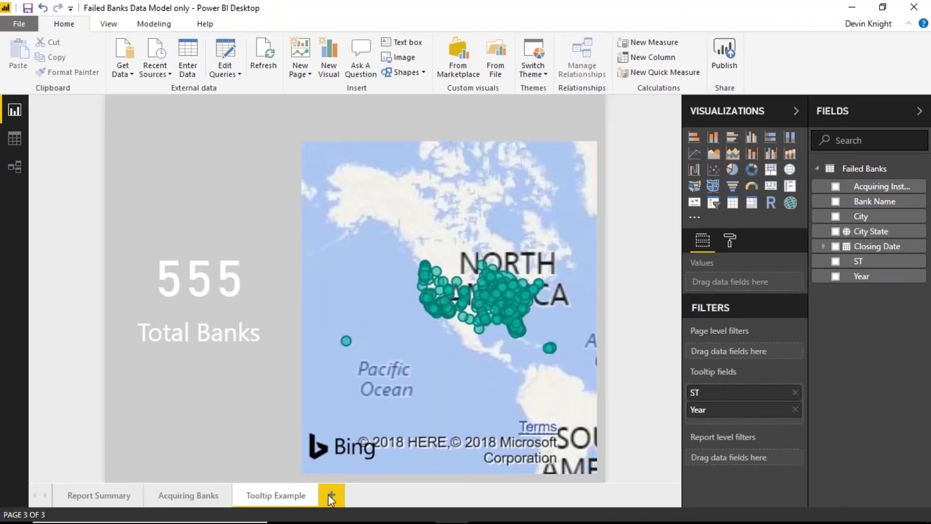
# Switch to Power BI Desktop, show the Report Summary page, and check the organization's visuals in the marketplace.
pyautogui.click(111, 495)
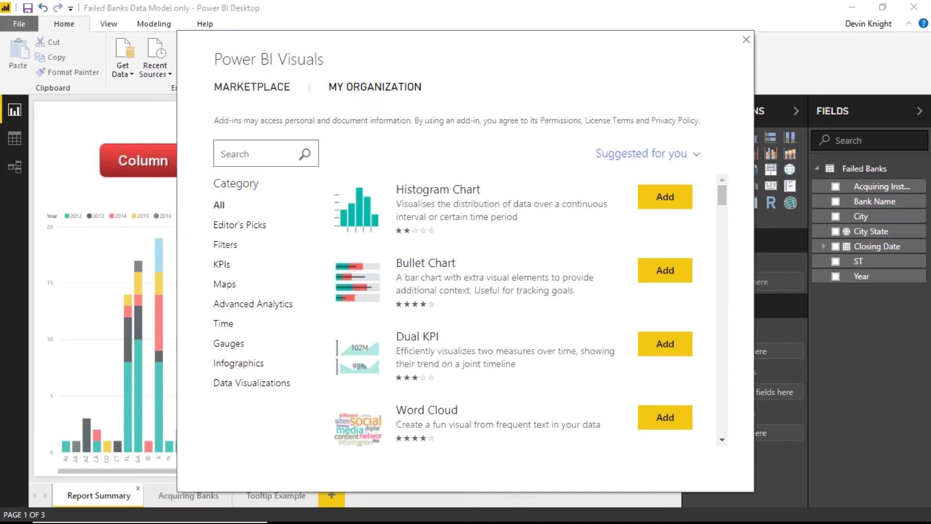
pyautogui.click(354, 89)
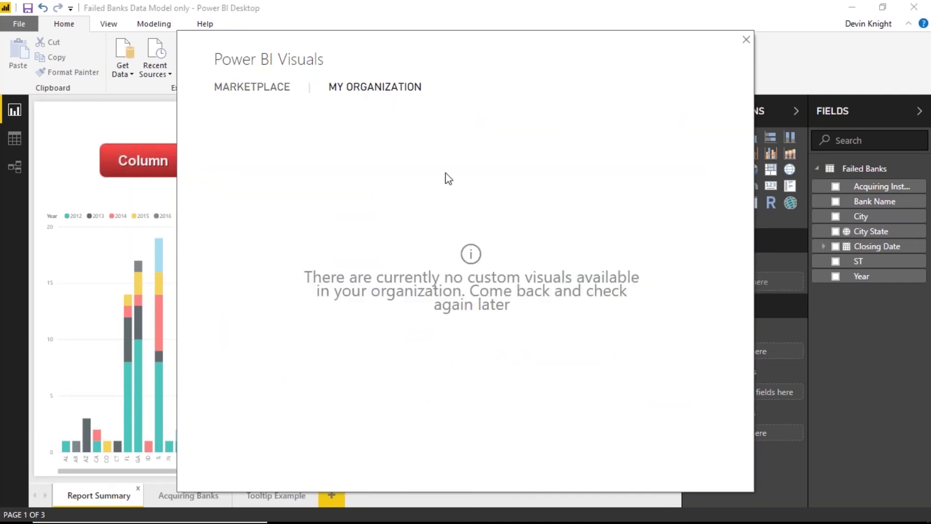
pyautogui.click(746, 40)
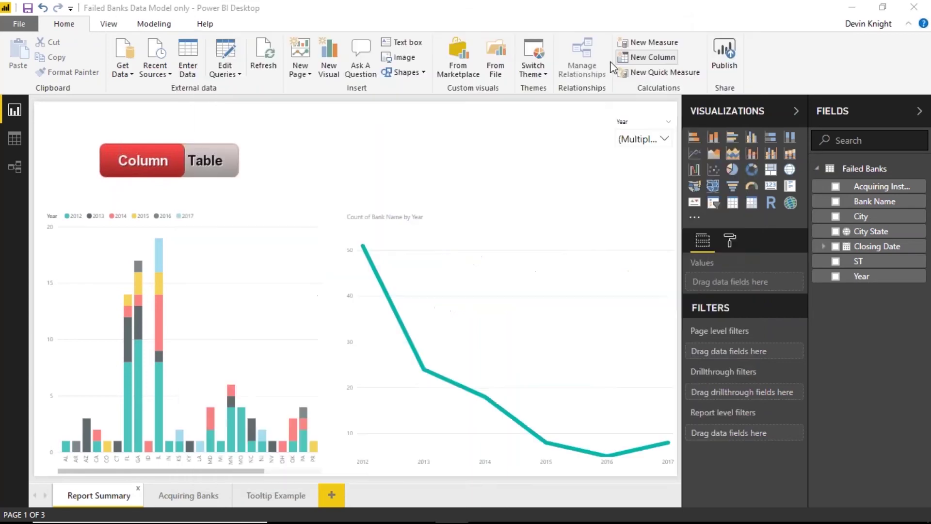
# Save a copy of the report to the Desktop folder as Failed Banks Data Model only.pbix.
pyautogui.click(20, 24)
pyautogui.click(53, 138)
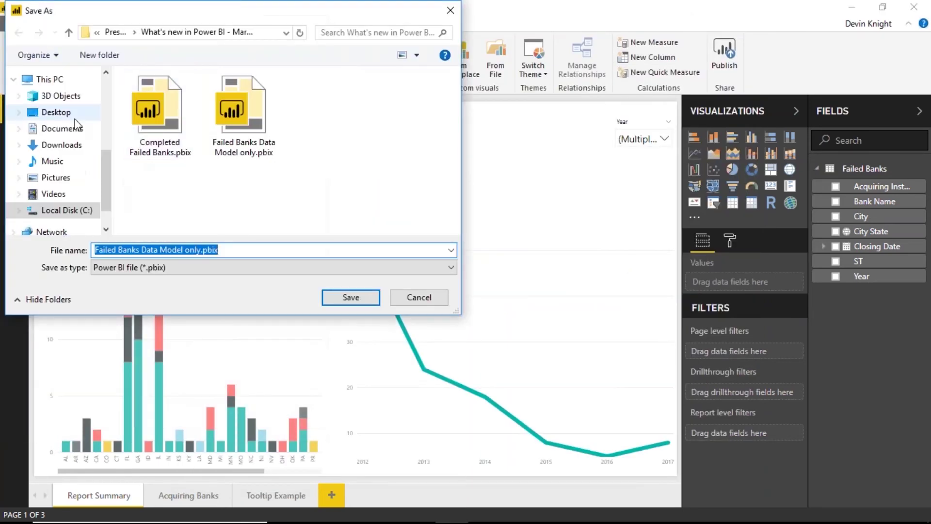
pyautogui.click(55, 112)
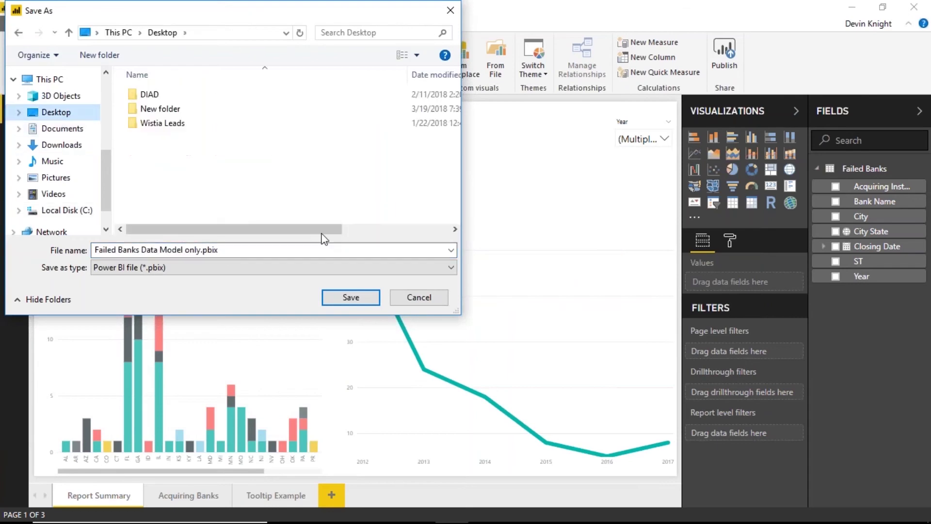
pyautogui.click(350, 297)
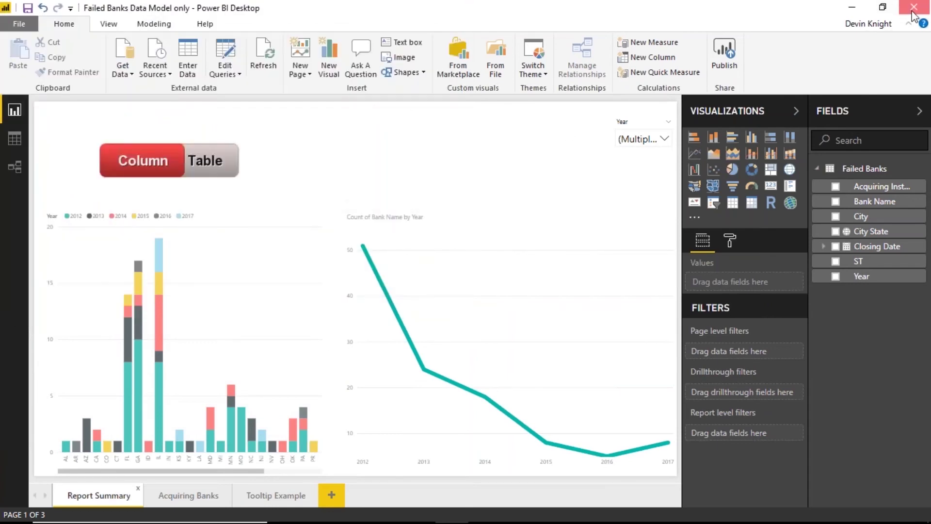
# Minimize the open windows and open the Failed Banks Data Model only report from the desktop.
pyautogui.click(854, 8)
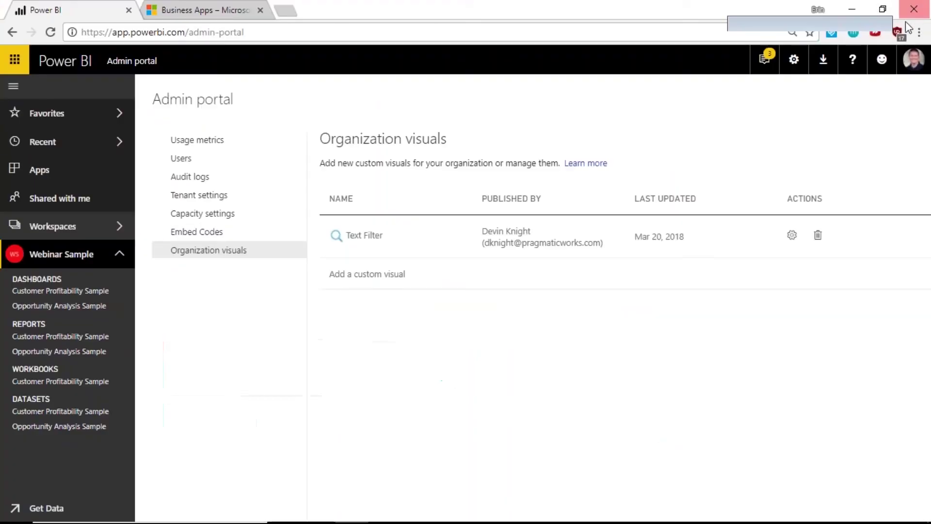
pyautogui.click(852, 9)
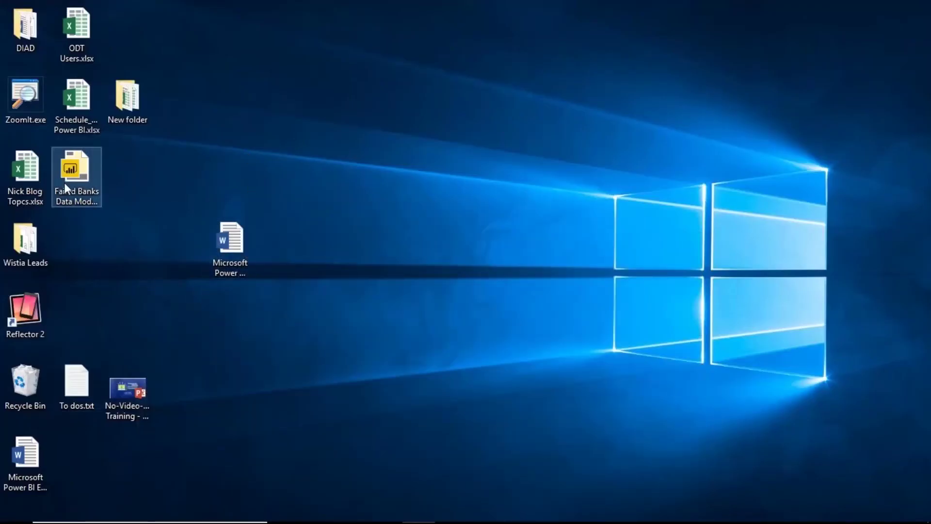
pyautogui.doubleClick(68, 168)
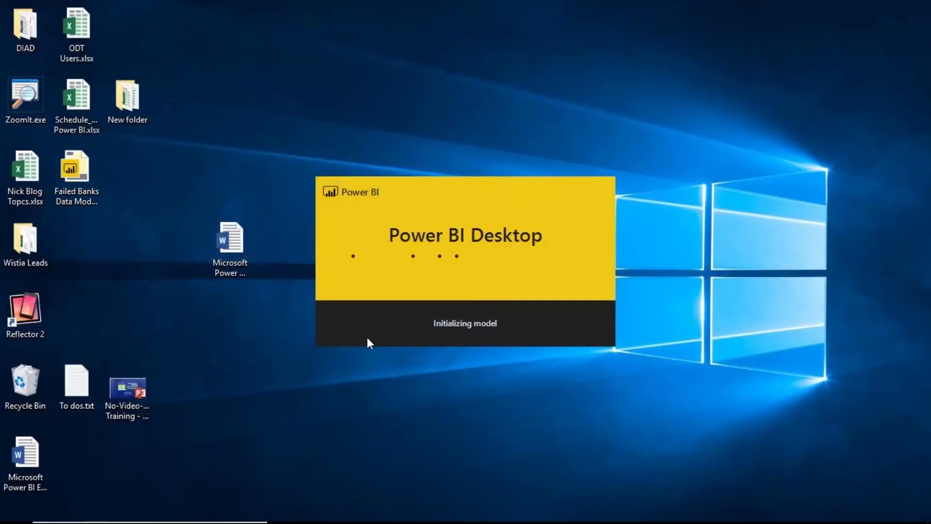
pyautogui.moveTo(366, 343); pyautogui.dragTo(71, 149)
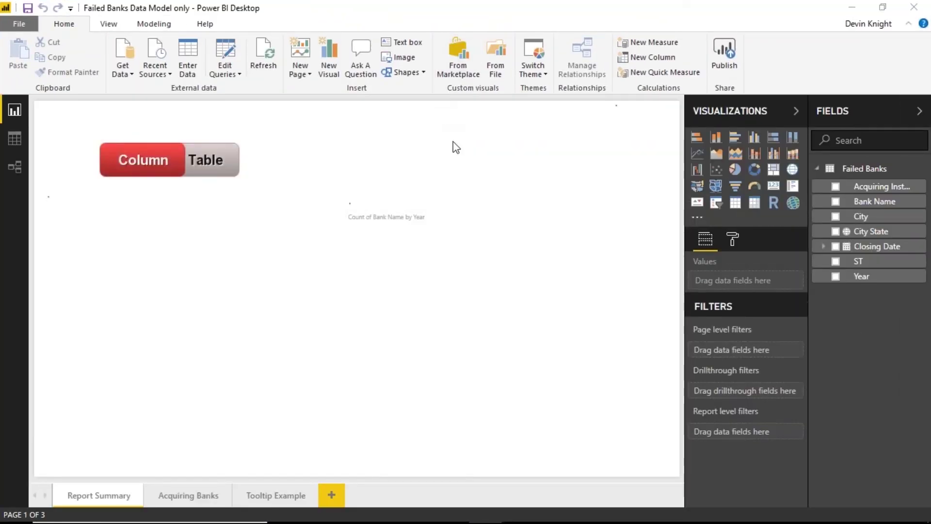
# Add the Text Filter visual from the organization's custom visuals to the report.
pyautogui.click(457, 74)
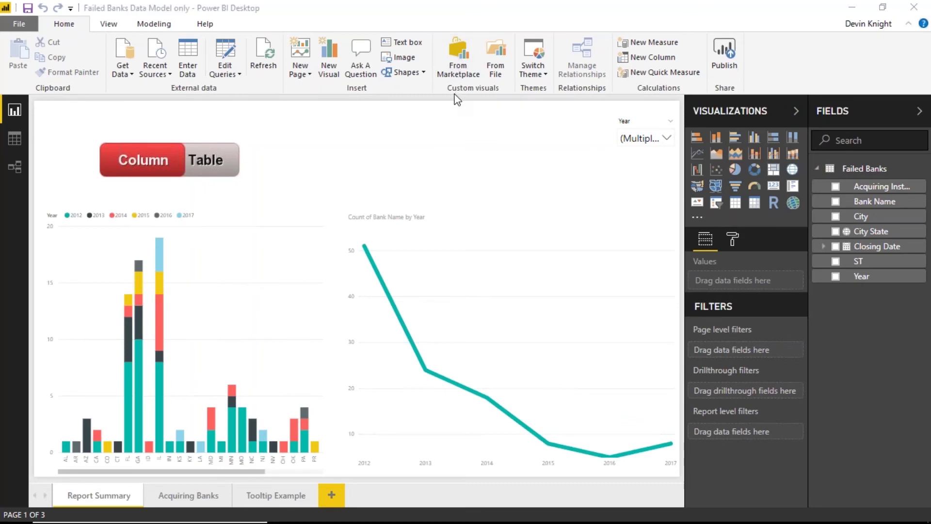
pyautogui.click(373, 88)
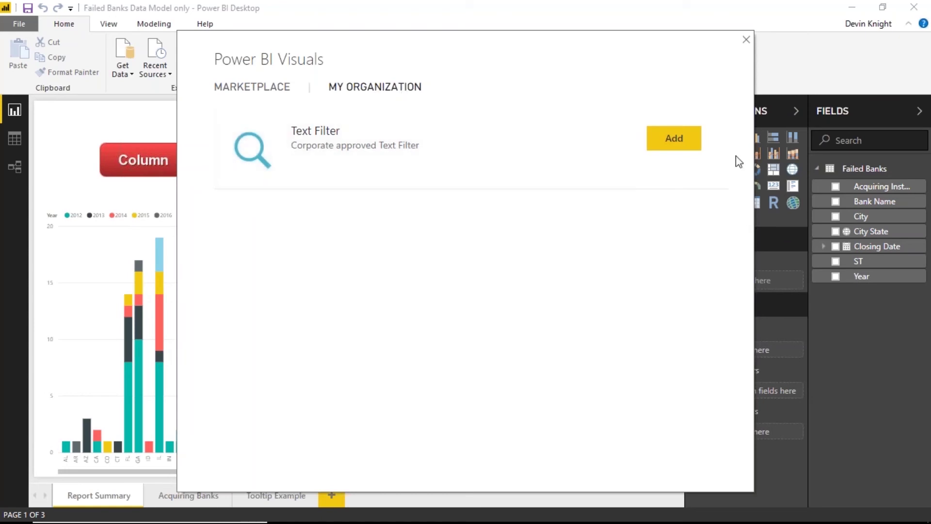
pyautogui.click(679, 146)
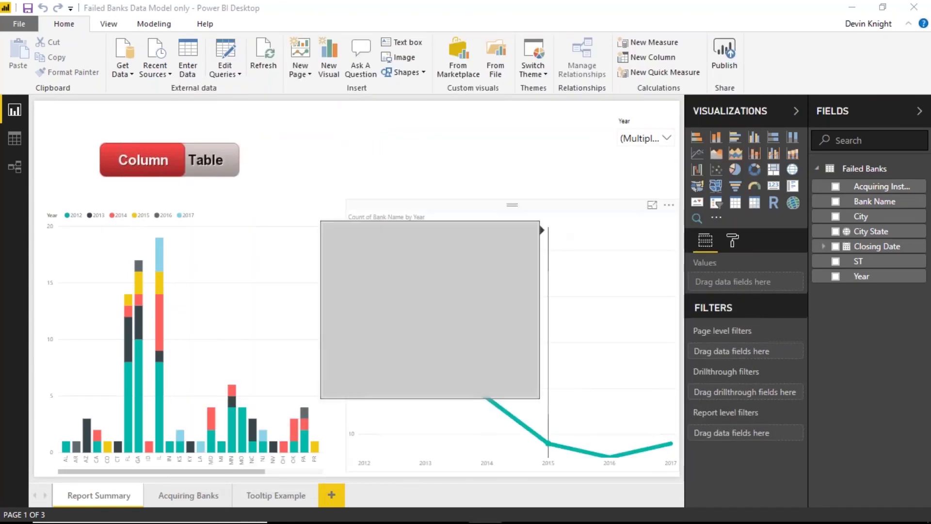
pyautogui.click(580, 290)
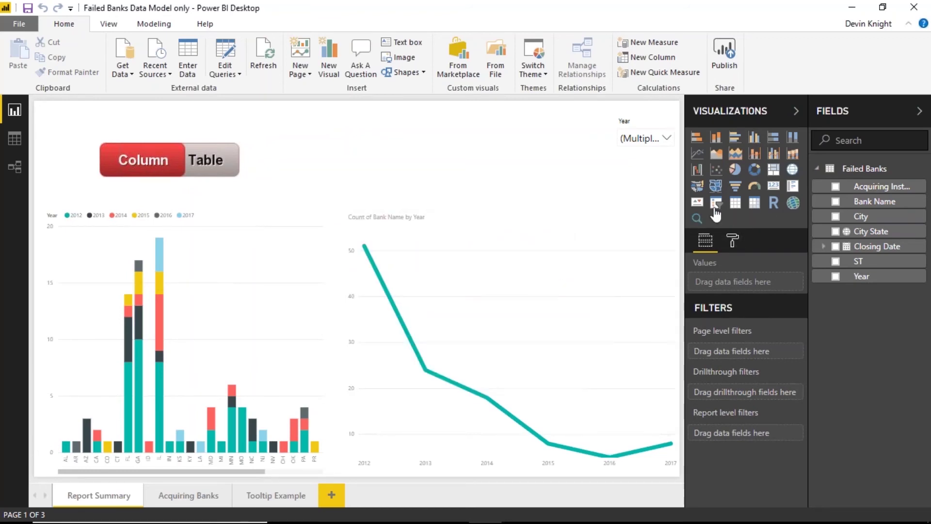
# Place a Text Filter visual on the Report Summary page beside the Column/Table toggle, make it wider and shorter, and assign the ST field.
pyautogui.click(699, 219)
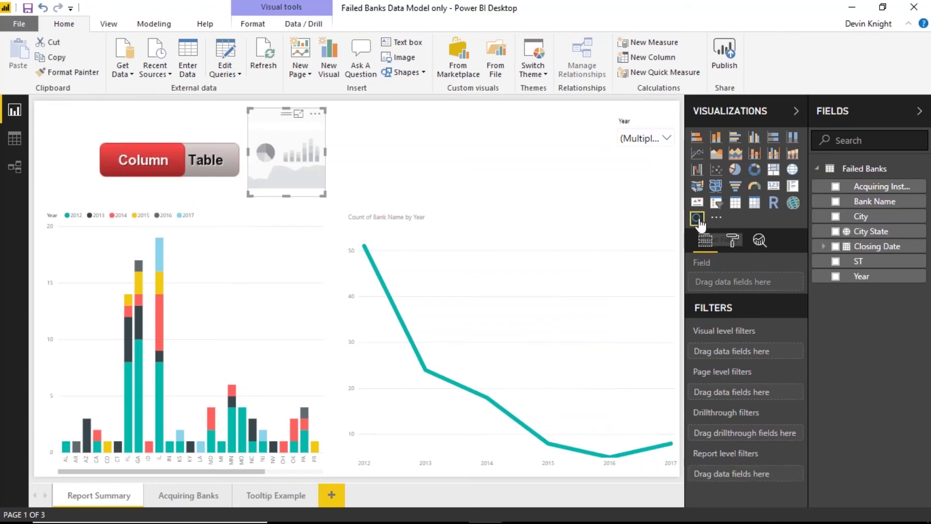
pyautogui.moveTo(324, 195); pyautogui.dragTo(441, 161)
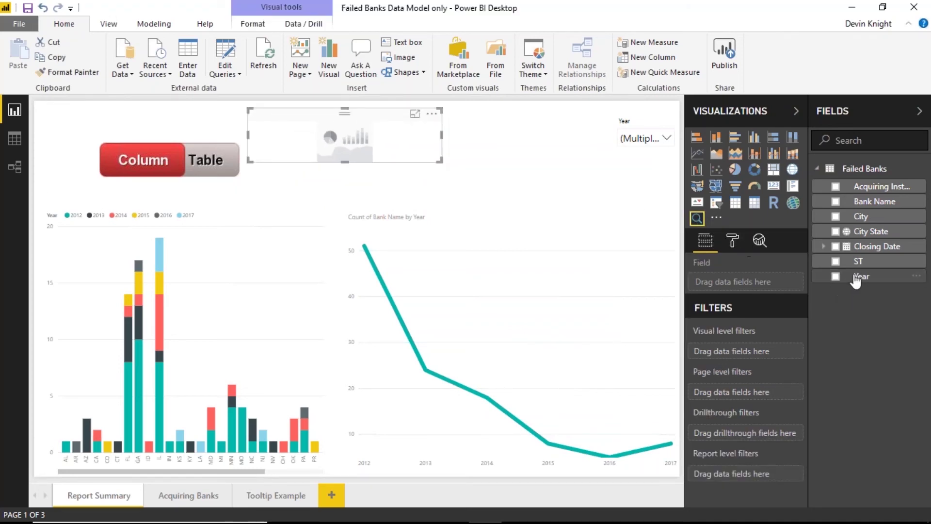
pyautogui.moveTo(859, 266); pyautogui.dragTo(771, 282)
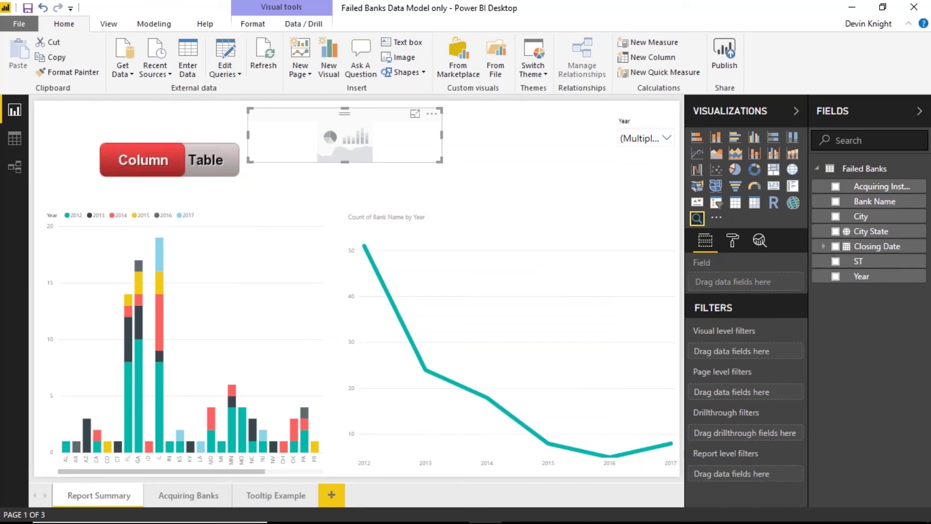
# Try filtering the report by South and by Florida in the ST Text Filter, and clear the search.
pyautogui.click(333, 142)
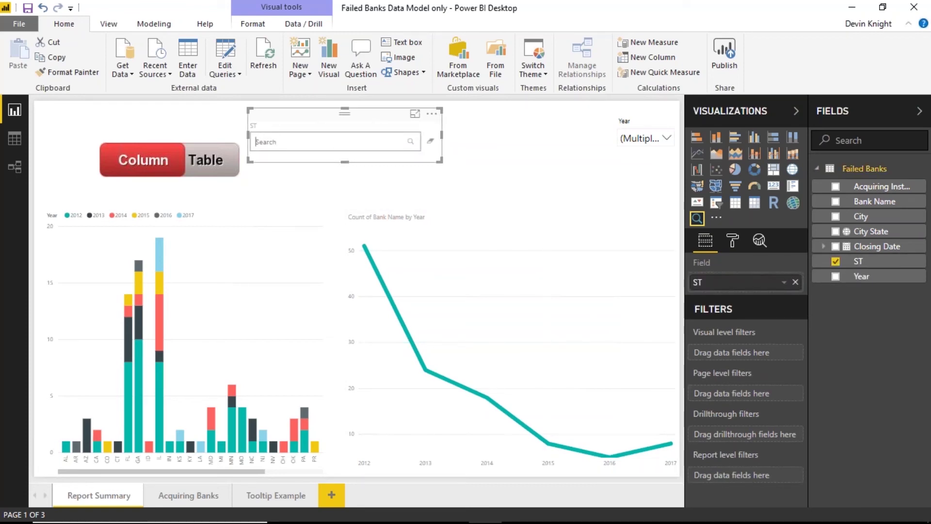
pyautogui.write('South')
pyautogui.press('Return')
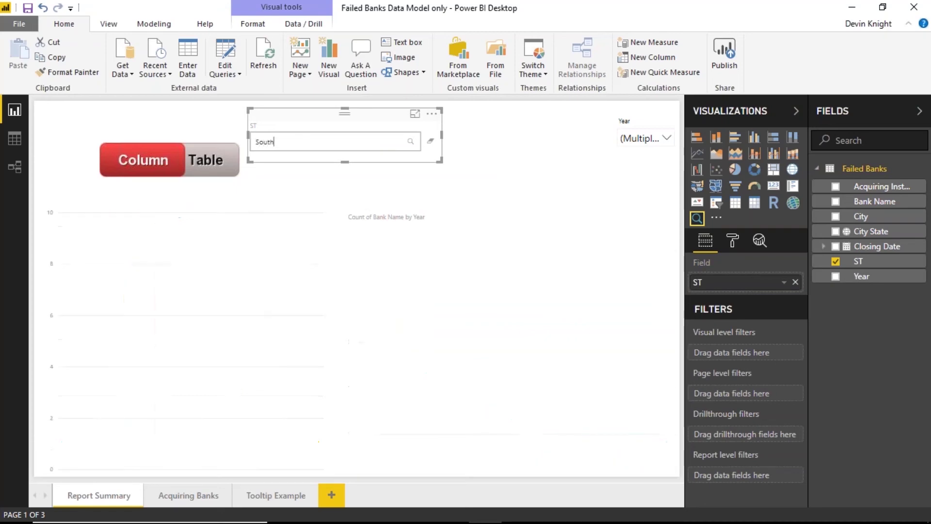
pyautogui.press('BackSpace')
pyautogui.press('BackSpace')
pyautogui.press('BackSpace')
pyautogui.press('BackSpace')
pyautogui.press('BackSpace')
pyautogui.write('Florida')
pyautogui.click(412, 143)
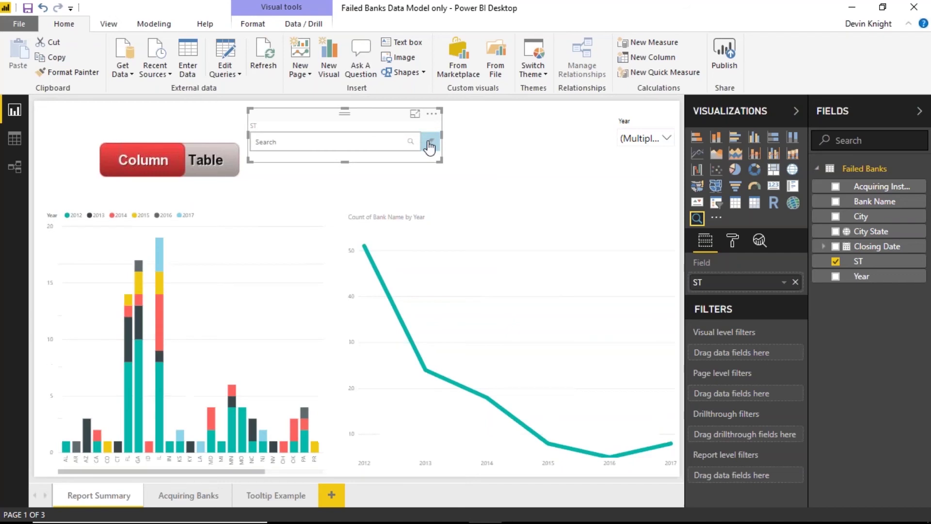
# Filter the report by FL in the ST Text Filter to examine the charts, and clear the filter.
pyautogui.click(382, 148)
pyautogui.write('FL')
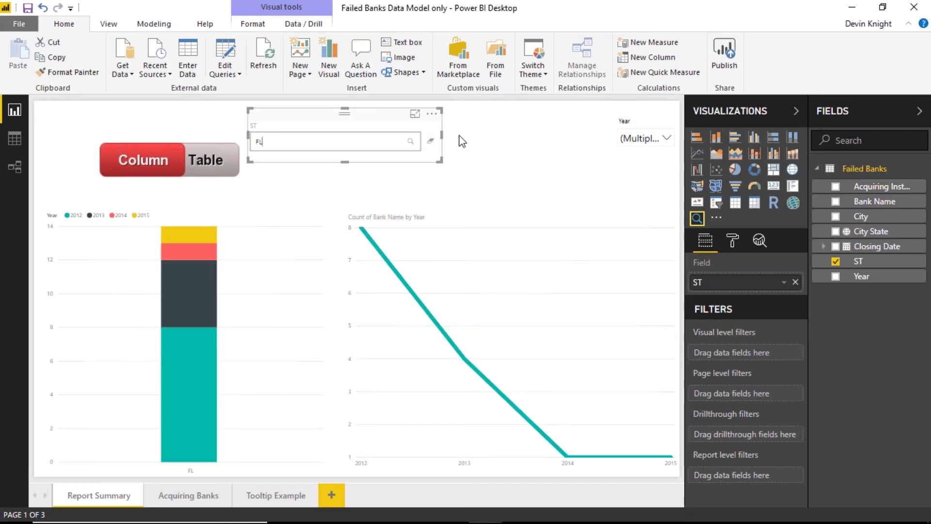
pyautogui.click(433, 144)
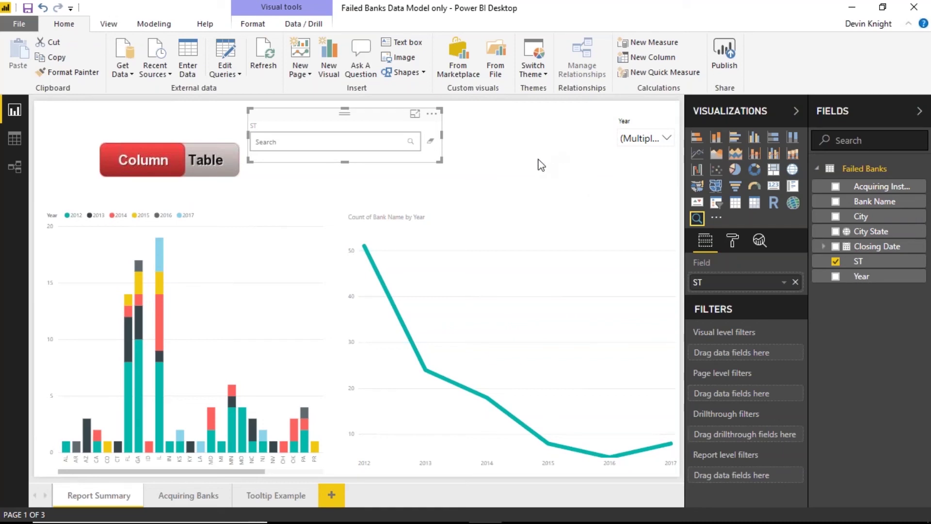
# Show the Acquiring Banks page, switch to PowerPoint and present the Turn Off Visual Headers slide.
pyautogui.click(193, 495)
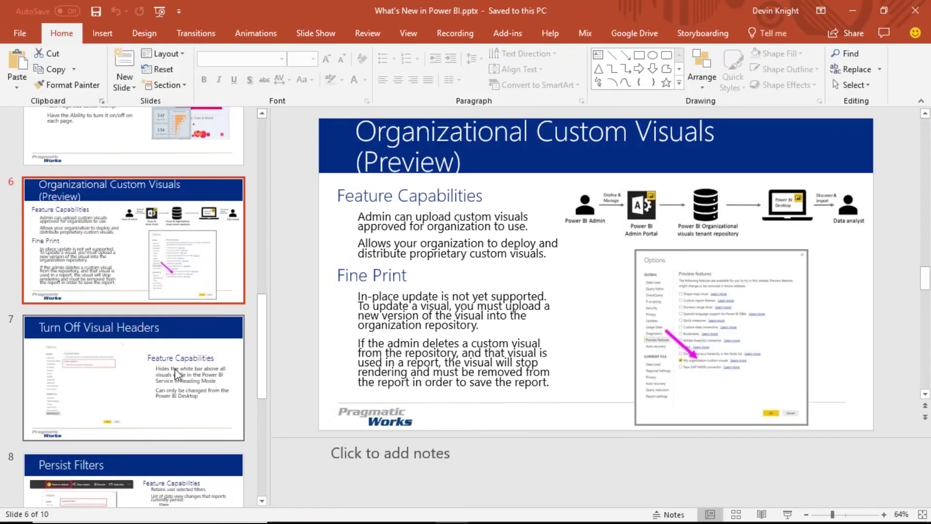
pyautogui.click(174, 368)
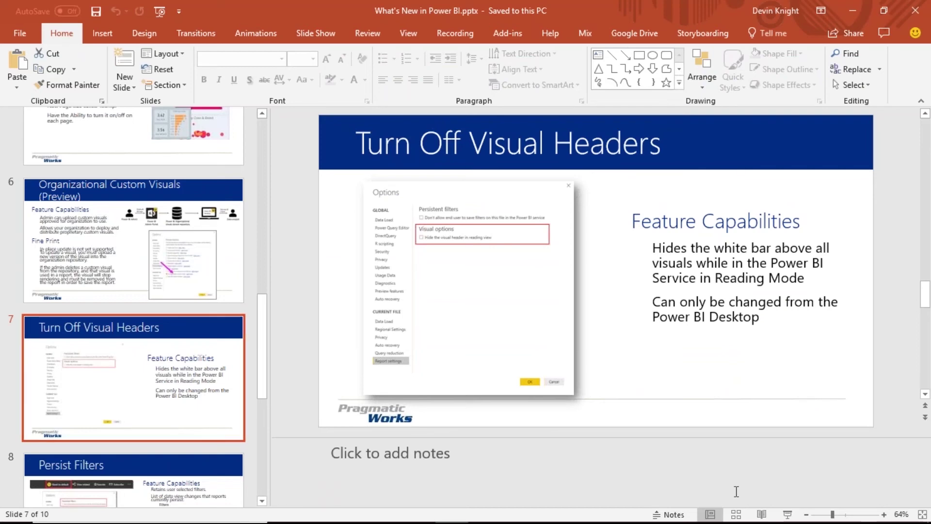
pyautogui.click(788, 514)
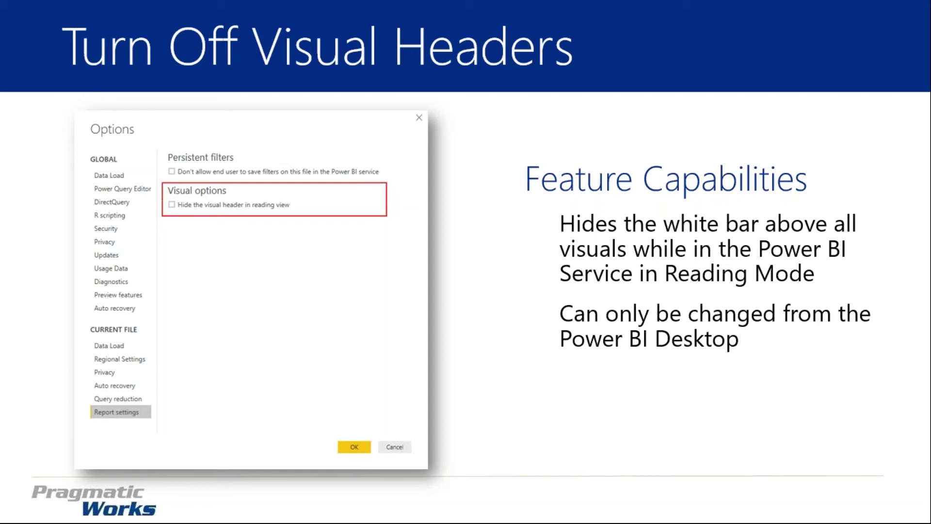
pyautogui.press('Escape')
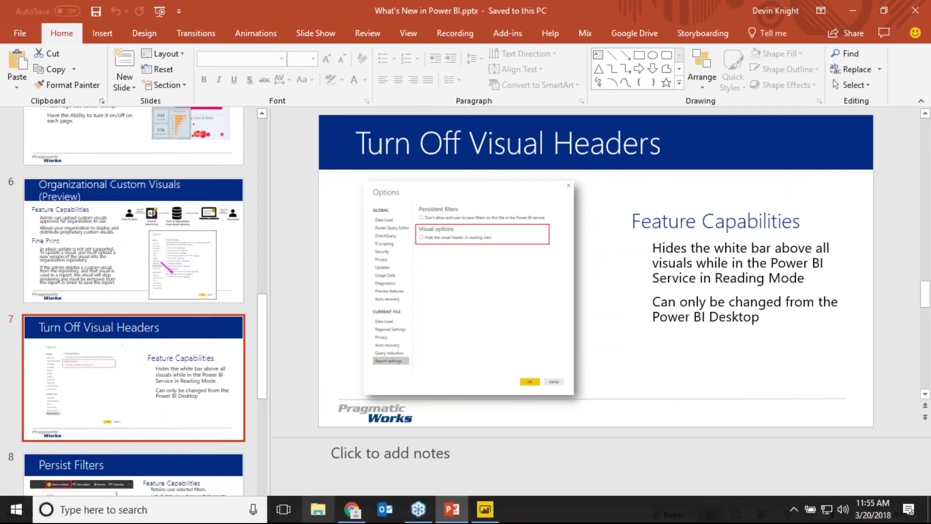
# Switch to the Power BI service in Chrome and open the Customer Profitability Sample report in the Webinar Sample workspace.
pyautogui.click(353, 515)
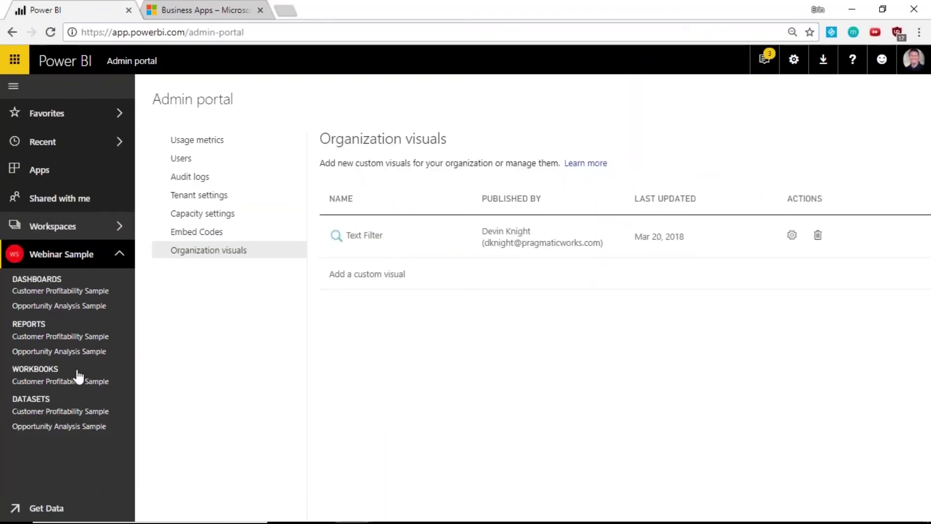
pyautogui.click(73, 337)
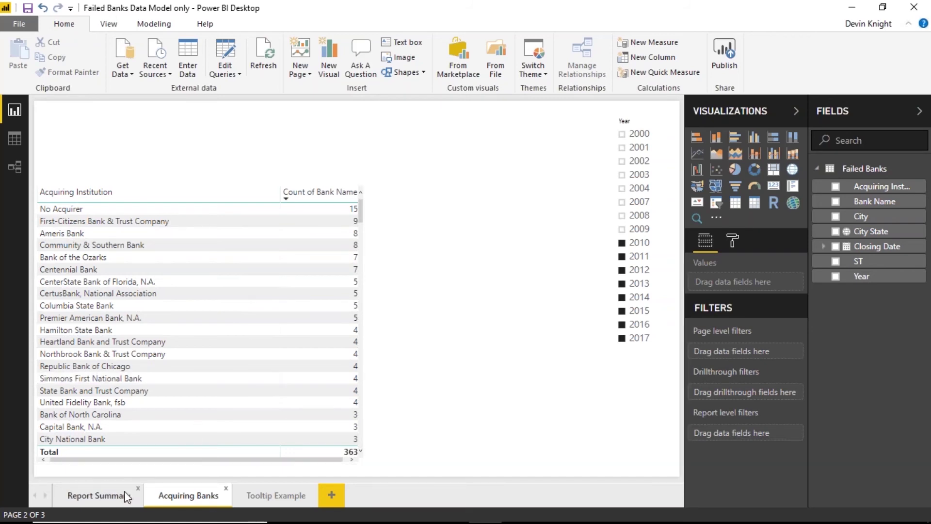
# In Power BI Desktop, return to the Report Summary page and set the current file's report settings to hide the visual header in reading view.
pyautogui.click(110, 496)
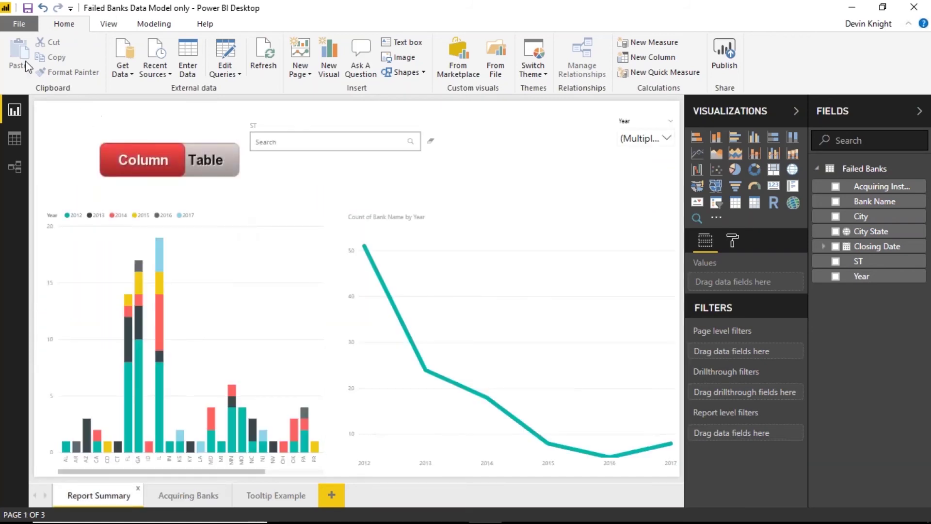
pyautogui.click(11, 25)
pyautogui.moveTo(62, 258)
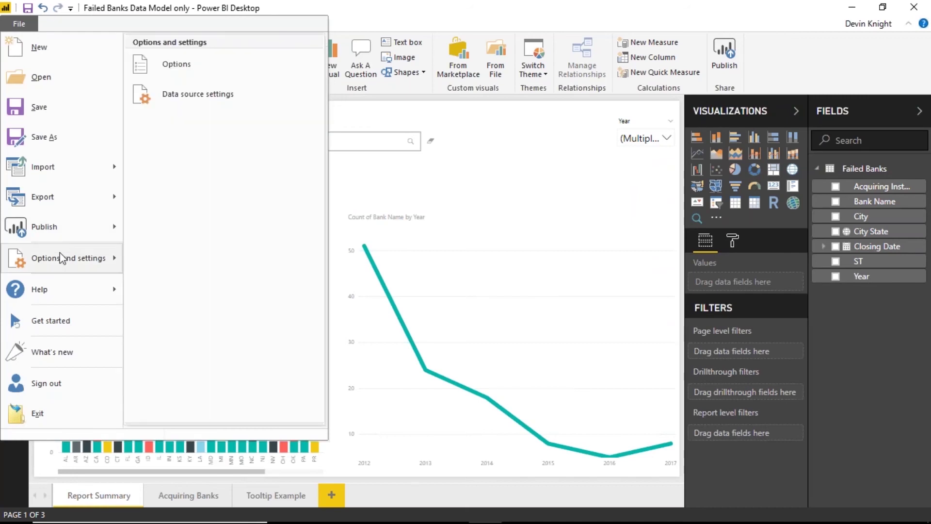
pyautogui.click(190, 70)
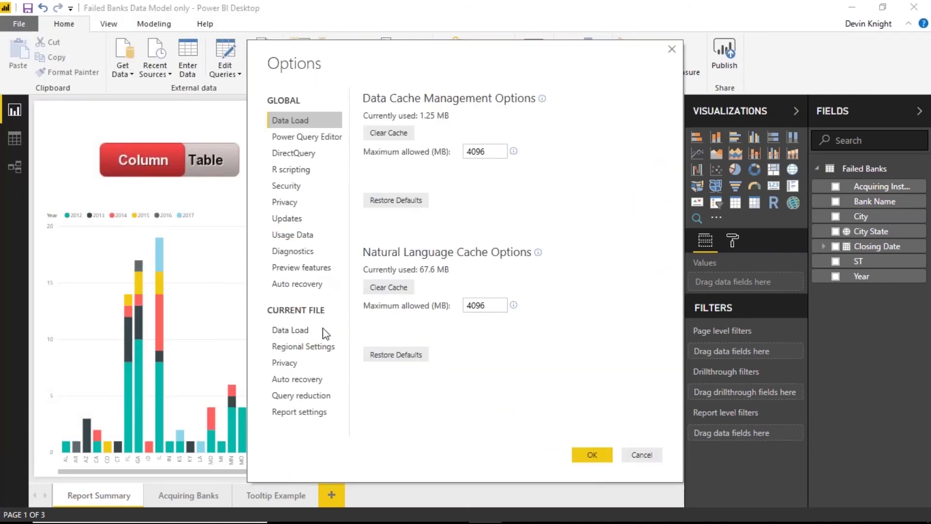
pyautogui.click(308, 415)
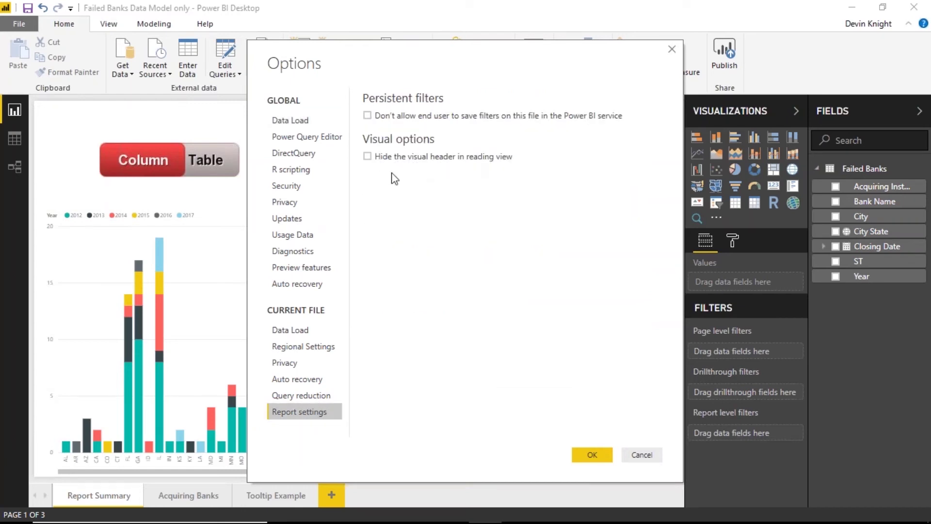
pyautogui.click(367, 156)
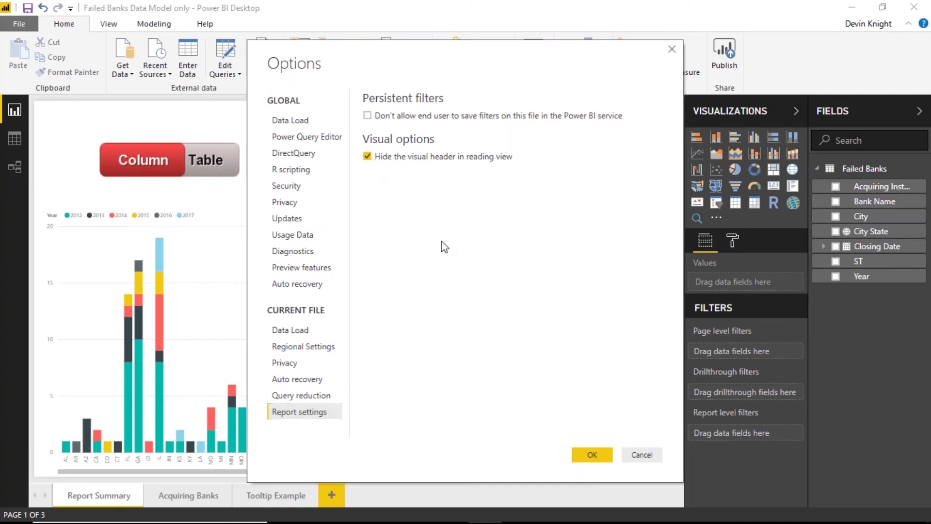
pyautogui.click(607, 457)
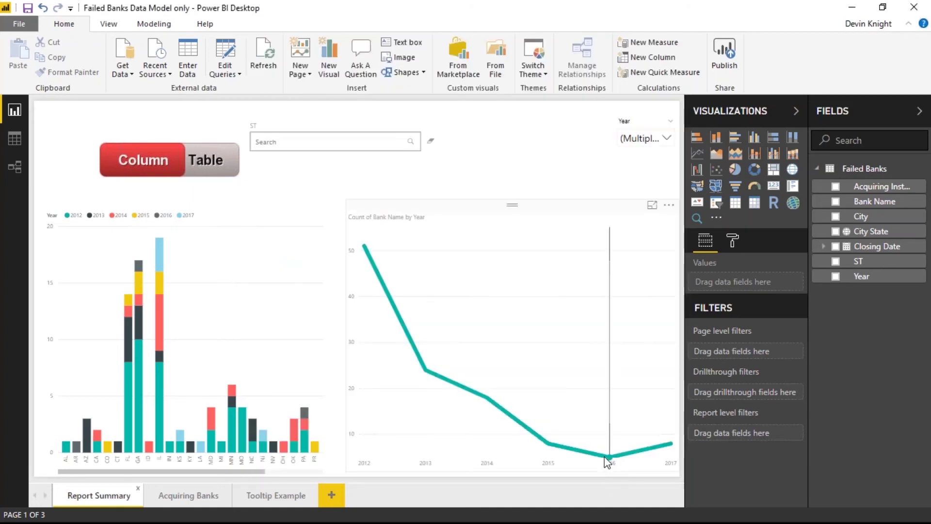
# Save the report's changes and publish it to the Webinar Sample workspace.
pyautogui.click(727, 53)
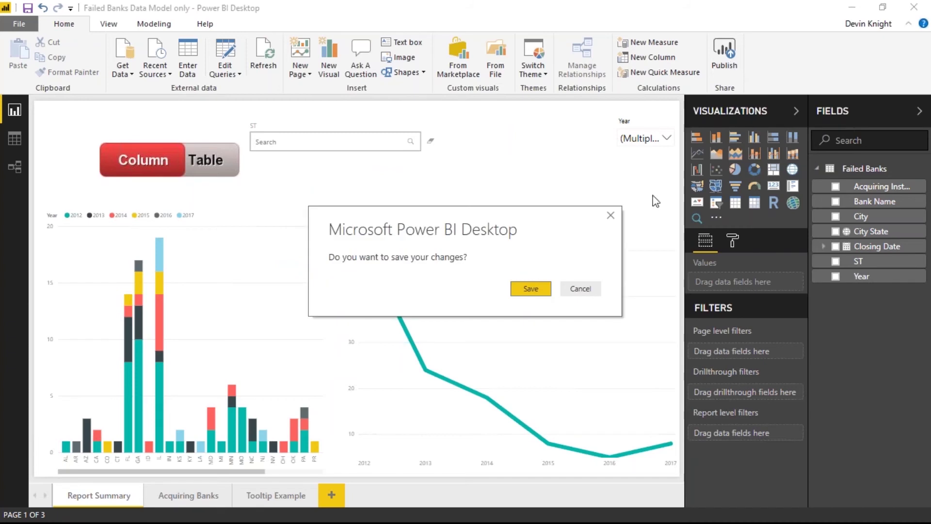
pyautogui.click(531, 287)
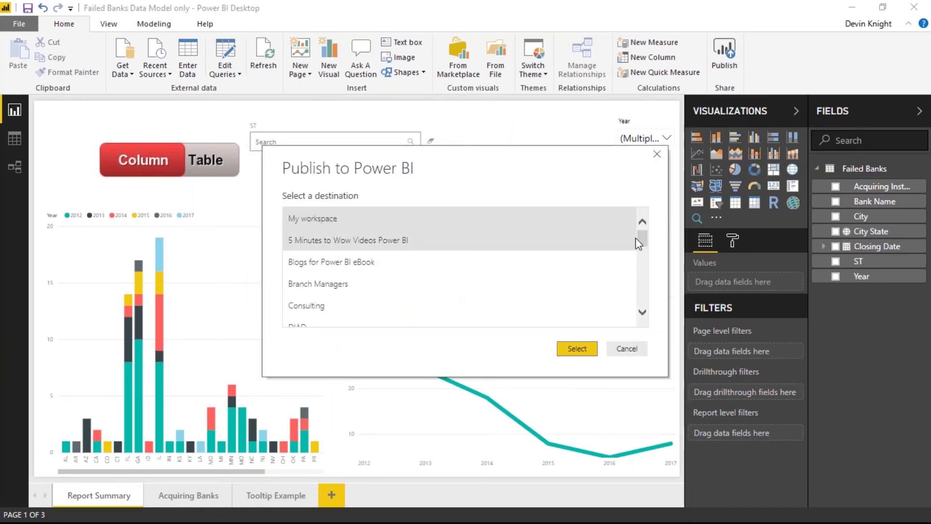
pyautogui.moveTo(641, 240); pyautogui.dragTo(644, 334)
pyautogui.click(384, 321)
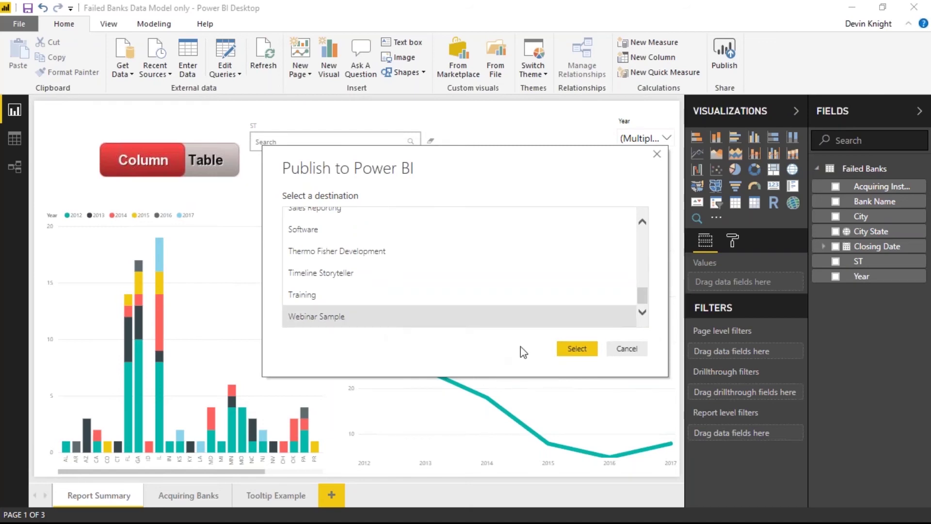
pyautogui.click(577, 348)
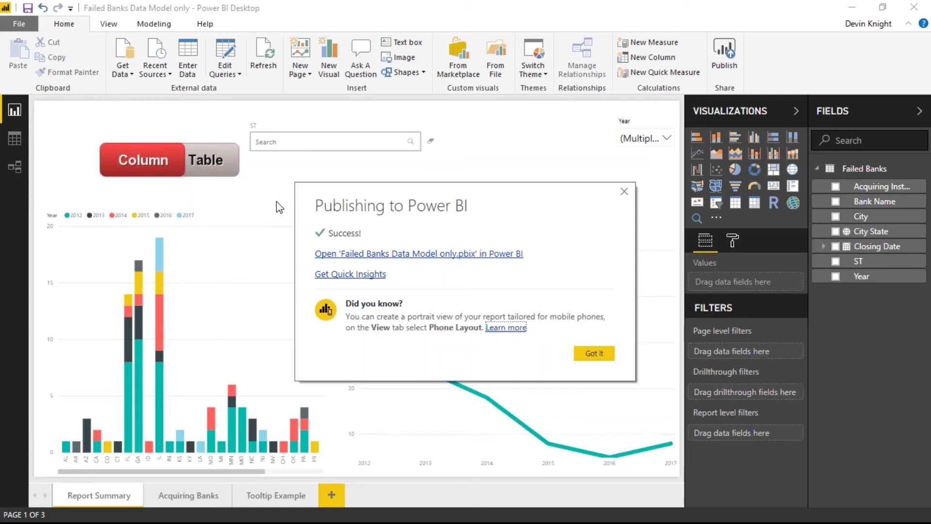
pyautogui.click(592, 354)
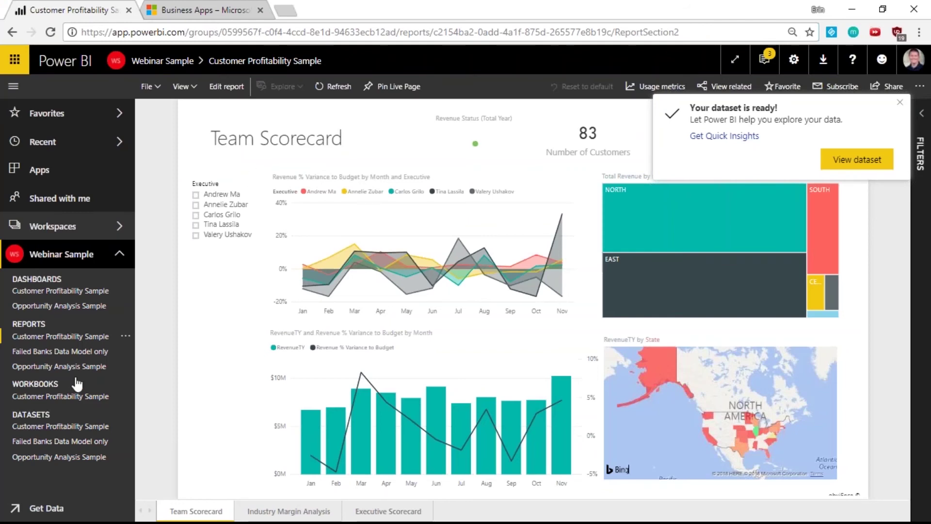
# In the Power BI service, examine visual headers on the Failed Banks Data Model only report's pages and compare them with the Customer Profitability Sample report.
pyautogui.click(63, 366)
pyautogui.click(60, 352)
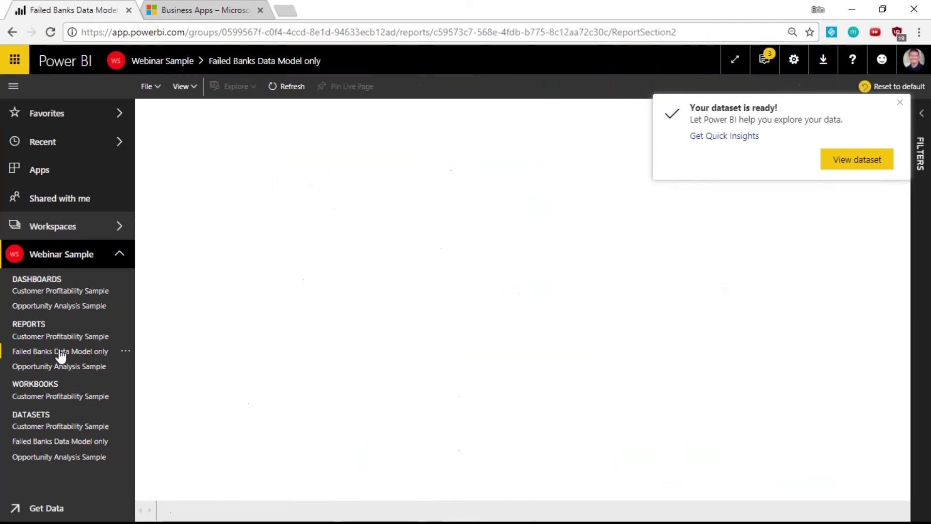
pyautogui.click(900, 102)
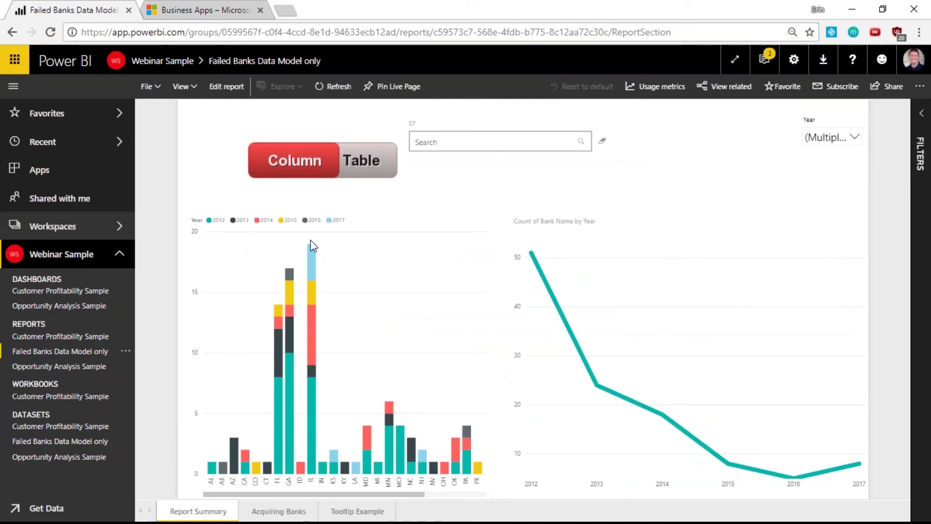
pyautogui.moveTo(581, 355)
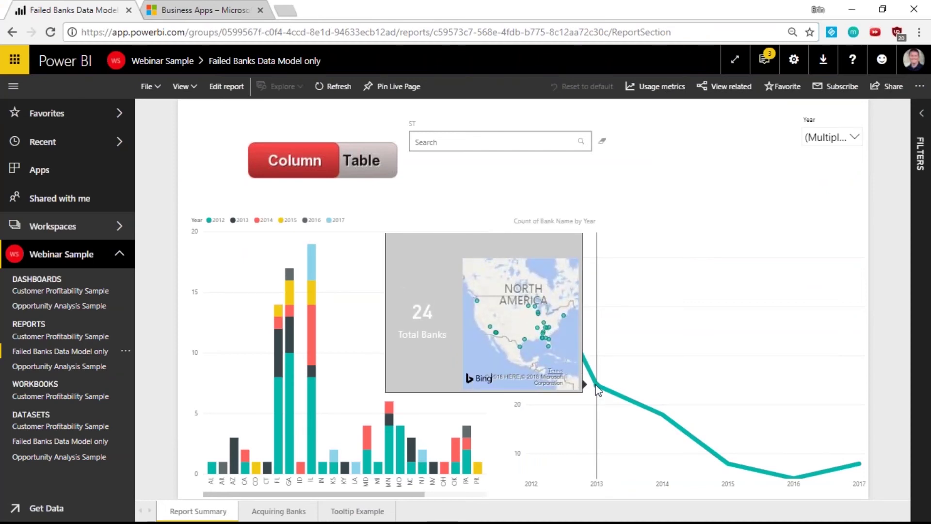
pyautogui.moveTo(275, 350)
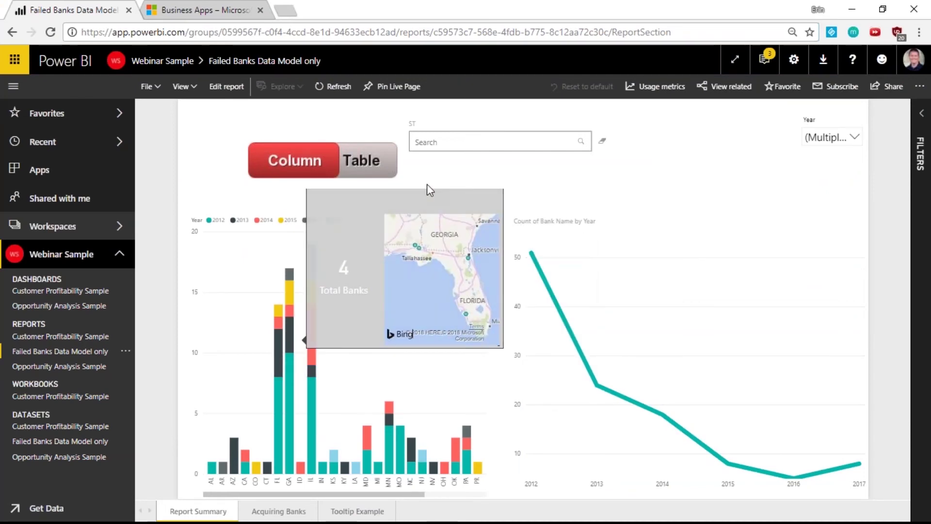
pyautogui.click(274, 510)
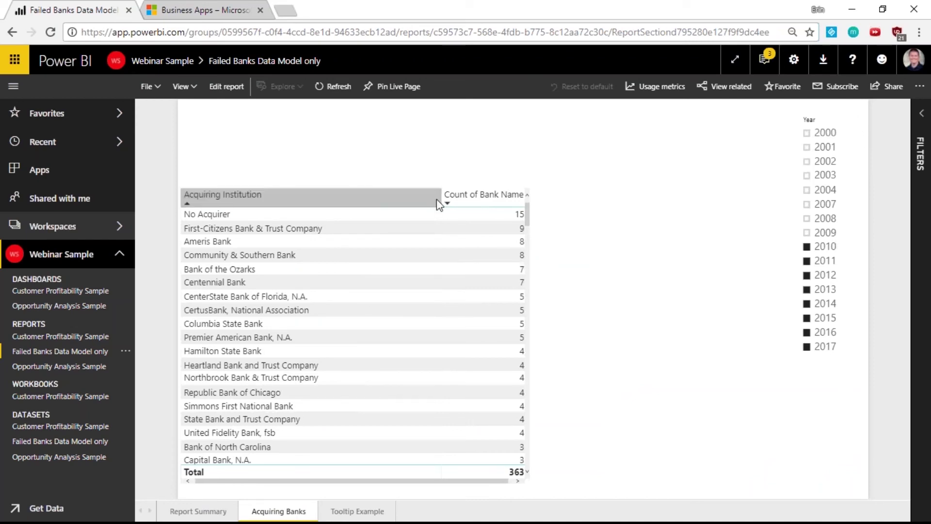
pyautogui.click(58, 337)
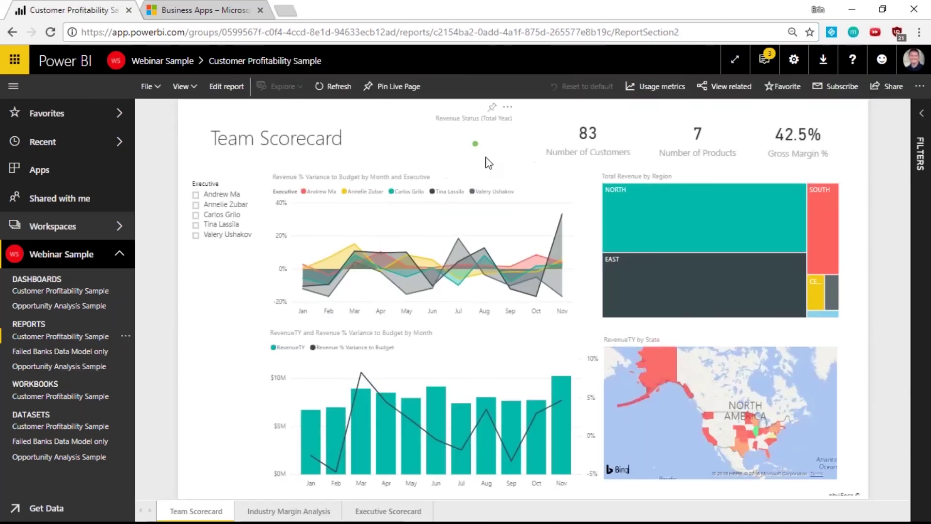
# Open the Opportunity Analysis Sample report, and switch to PowerPoint to present the Persist Filters slide as a slide show.
pyautogui.click(92, 367)
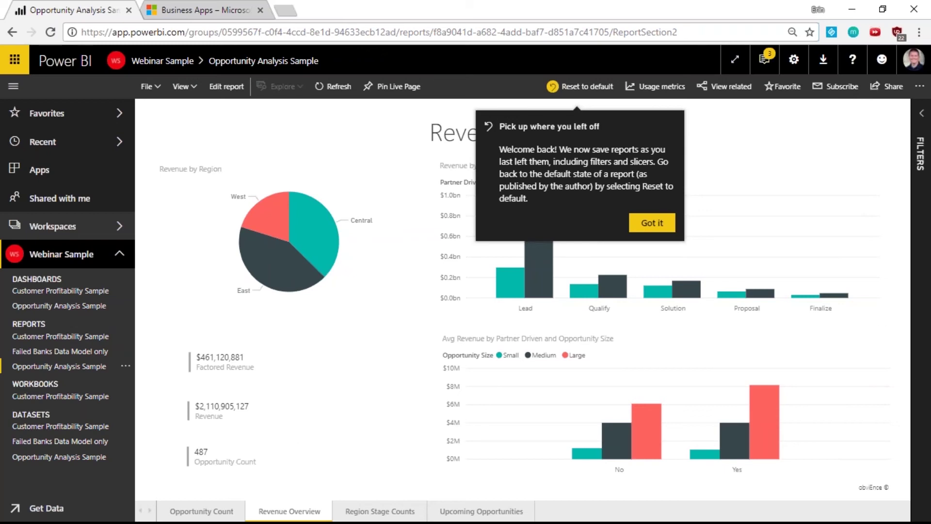
pyautogui.hotkey('alt', 'Tab')
pyautogui.click(102, 472)
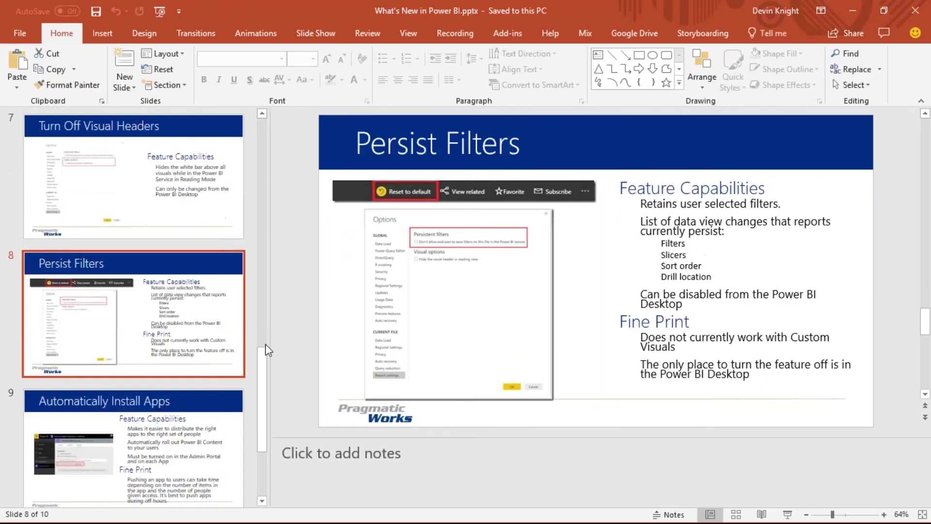
pyautogui.click(786, 514)
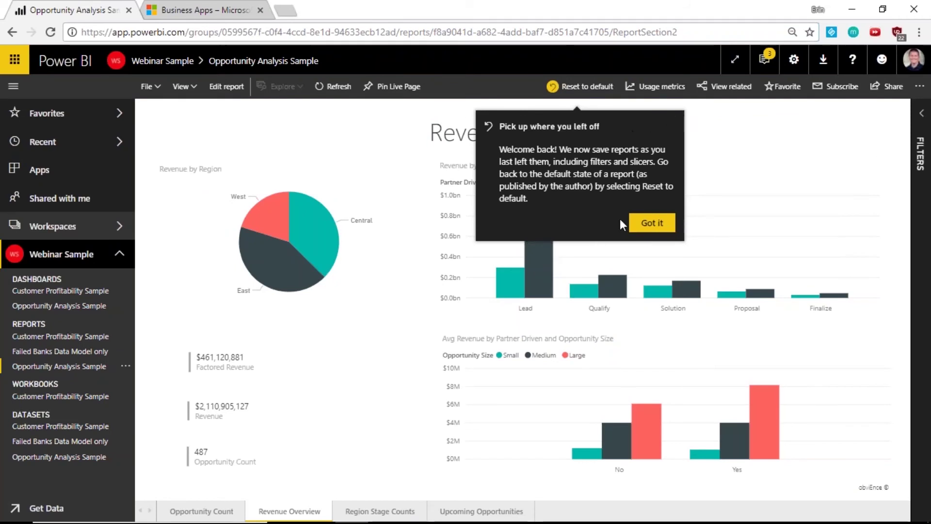
# In the Power BI service, dismiss the saved-report notice and examine the context options of both column charts on the Revenue Overview page.
pyautogui.click(640, 223)
pyautogui.rightClick(543, 249)
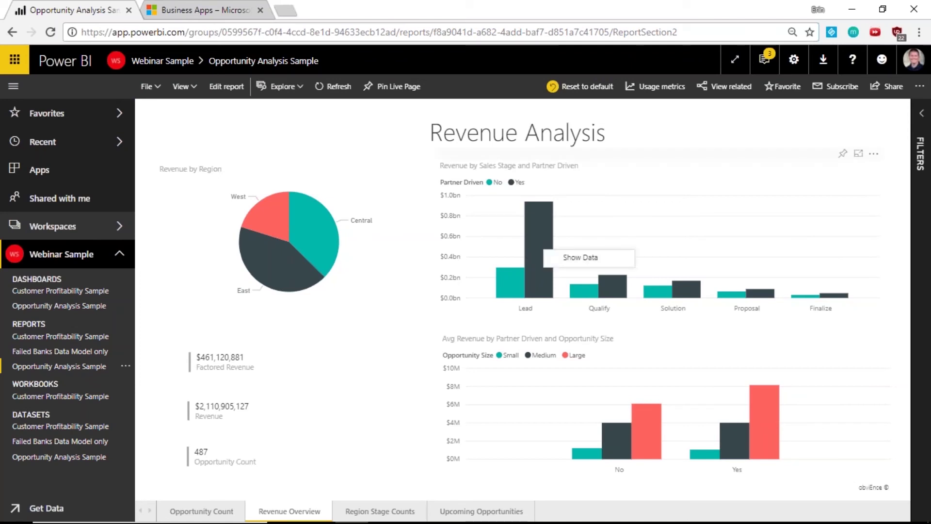
pyautogui.moveTo(541, 231)
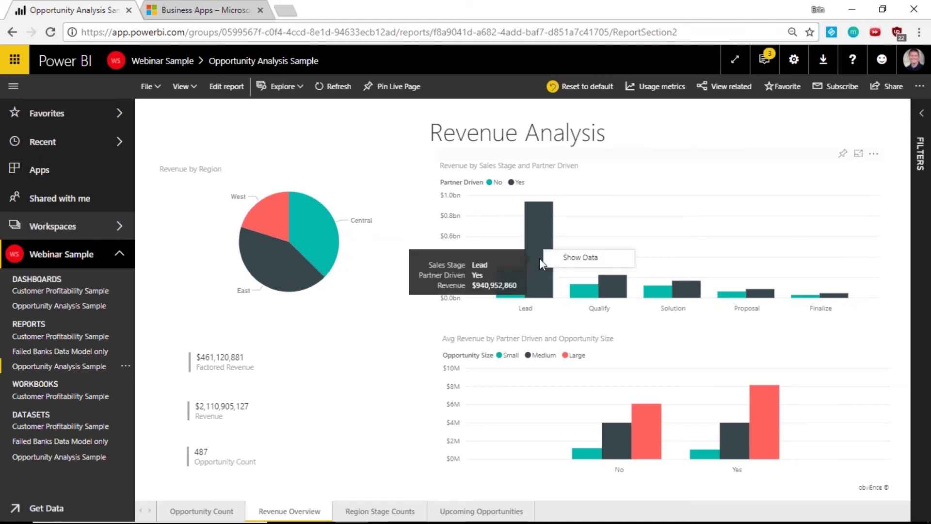
pyautogui.rightClick(538, 224)
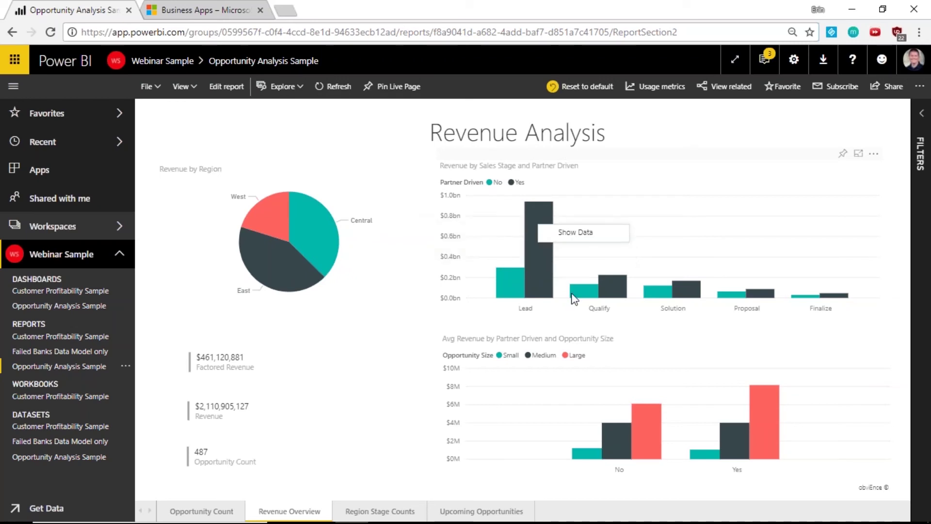
pyautogui.rightClick(638, 405)
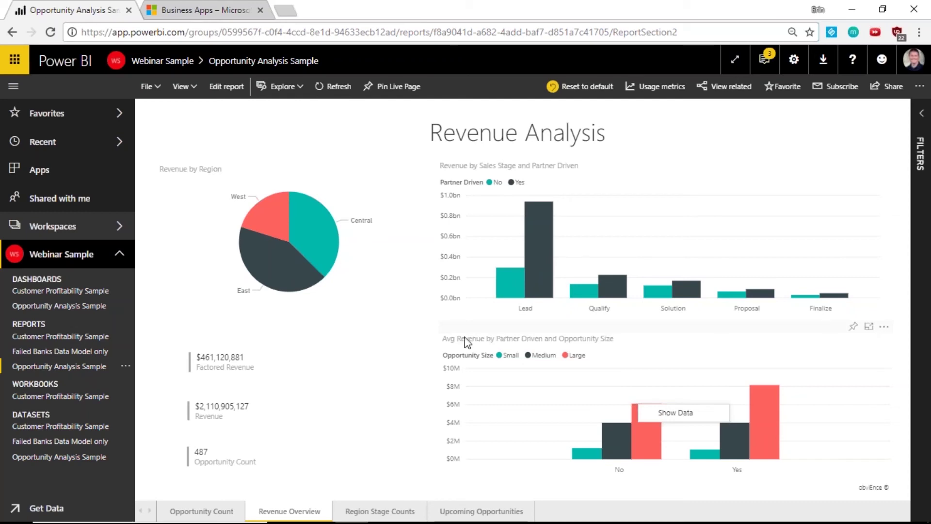
pyautogui.click(405, 390)
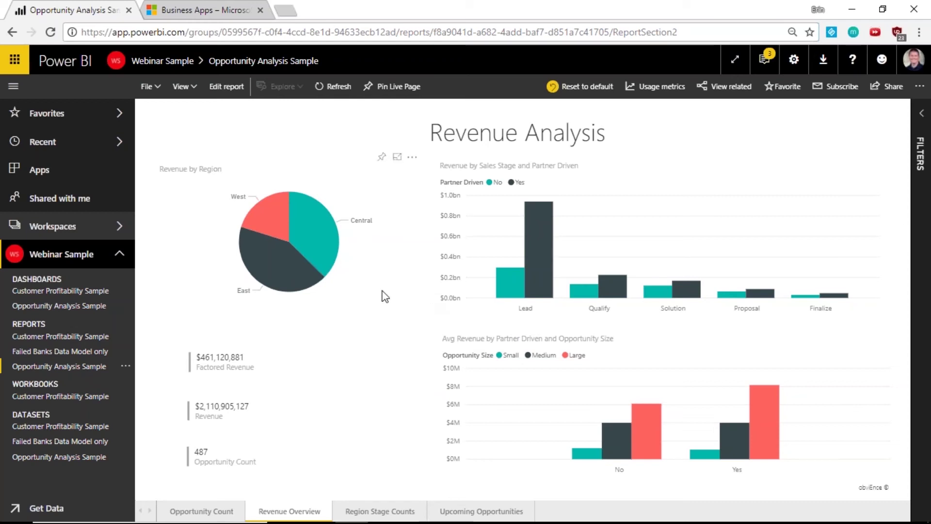
# Open the Customer Profitability Sample report, and cross-filter the Team Scorecard page by the North region and clear that selection.
pyautogui.click(88, 336)
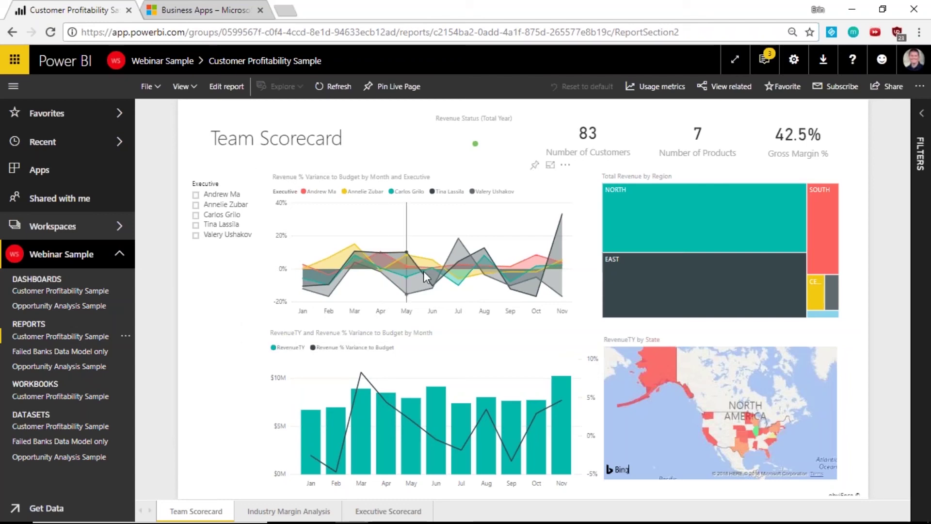
pyautogui.click(657, 228)
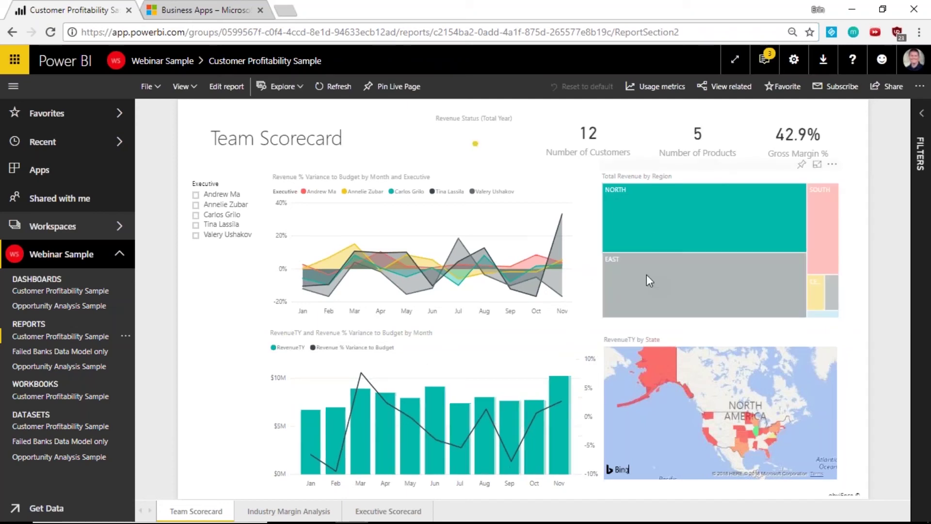
pyautogui.click(636, 243)
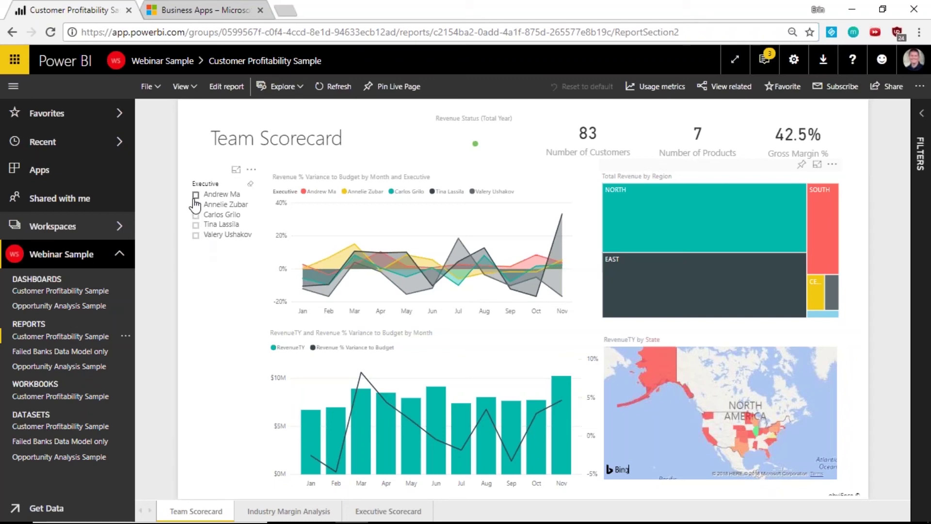
# Select the first and third executives in the Executive slicer, and leave and reopen the report to check whether the filters persist.
pyautogui.click(195, 195)
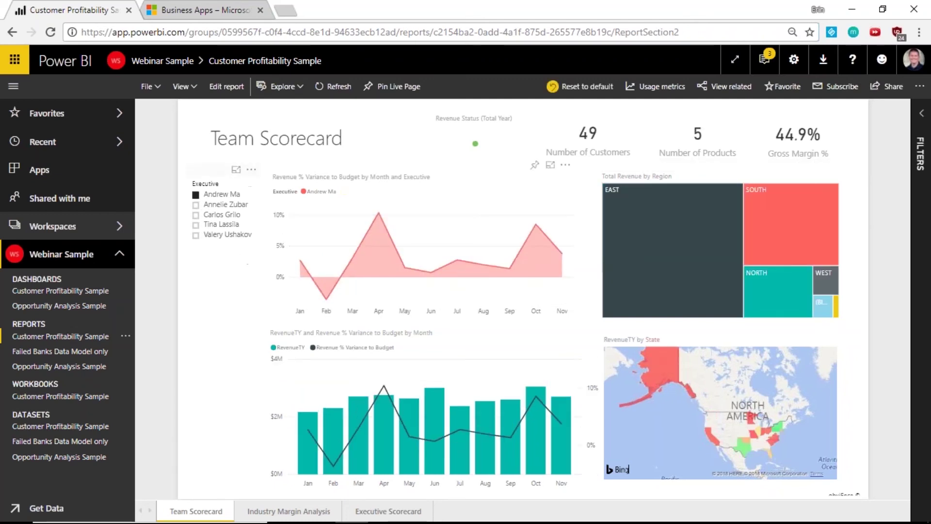
pyautogui.keyDown('ctrl'); pyautogui.click(220, 215); pyautogui.keyUp('ctrl')
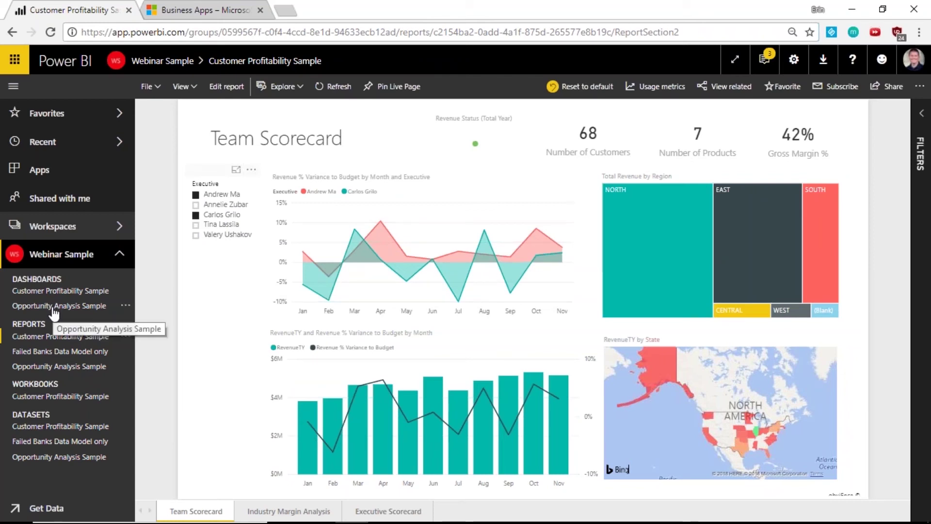
pyautogui.click(58, 367)
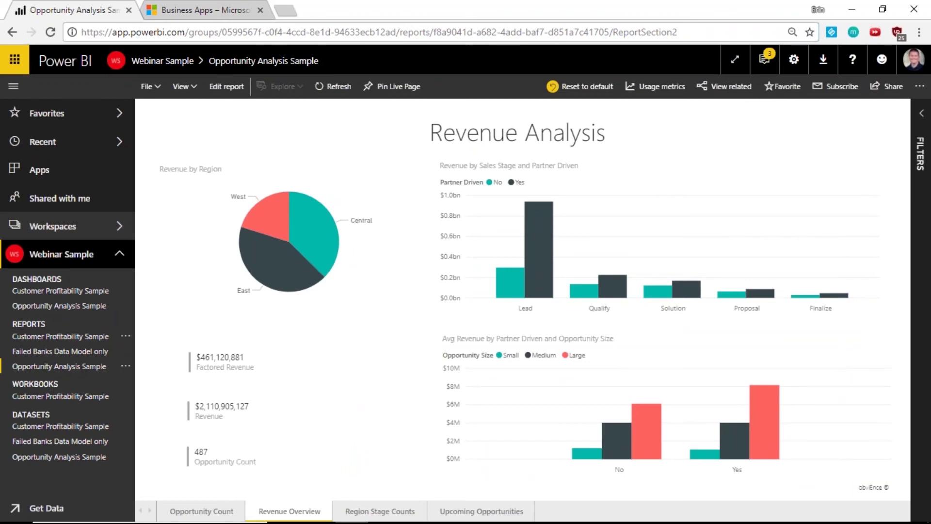
pyautogui.click(71, 338)
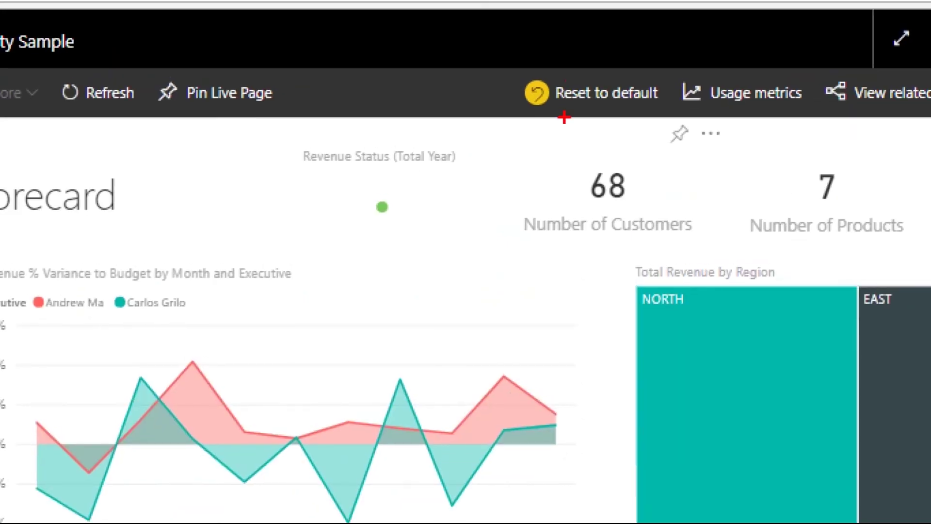
# Reset the report's filters and slicers to default, and select only the third executive in the Executive slicer.
pyautogui.moveTo(566, 98); pyautogui.dragTo(542, 197)
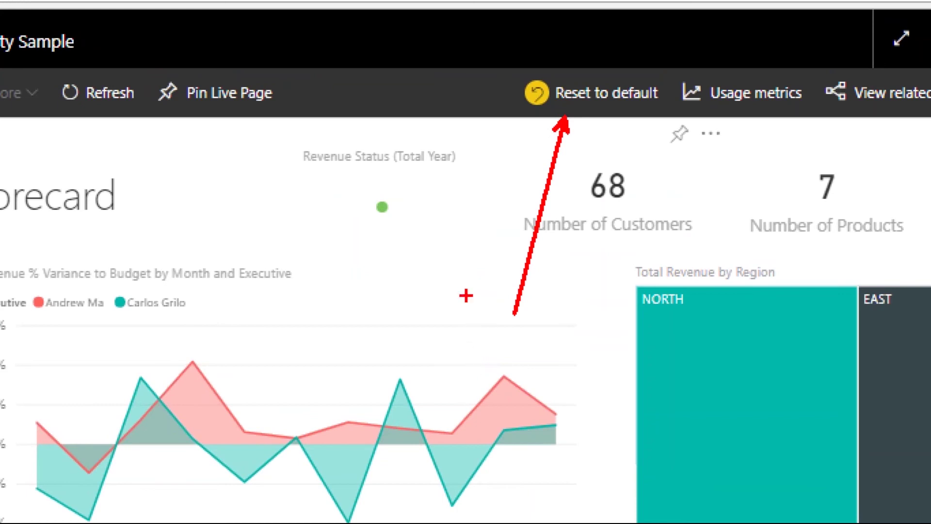
pyautogui.press('Escape')
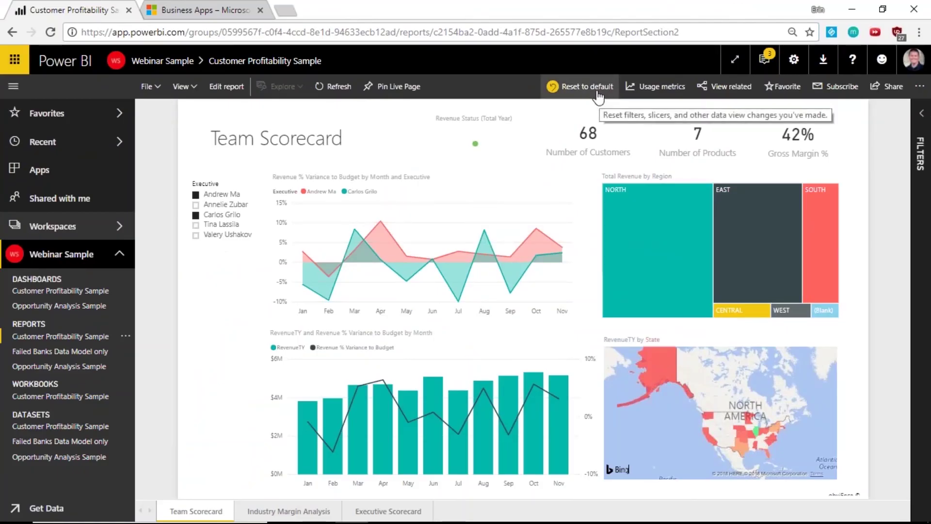
pyautogui.click(598, 93)
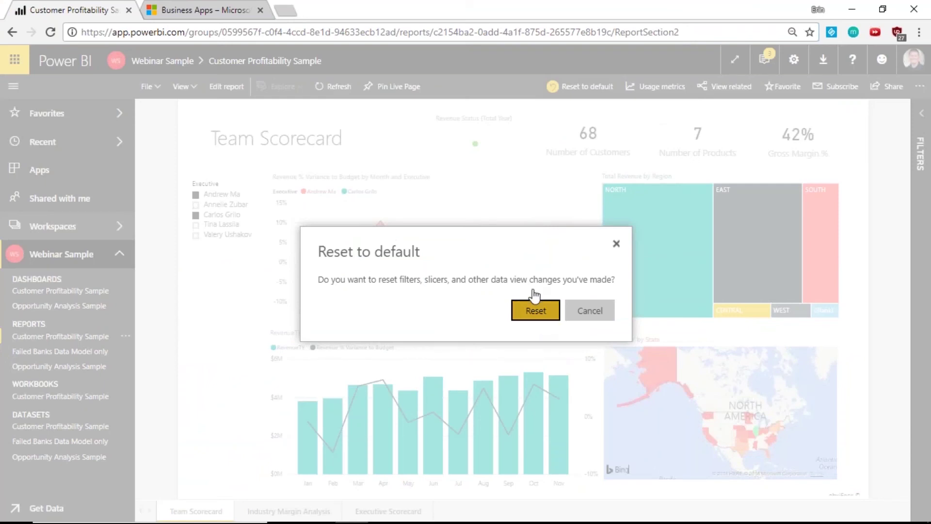
pyautogui.click(535, 309)
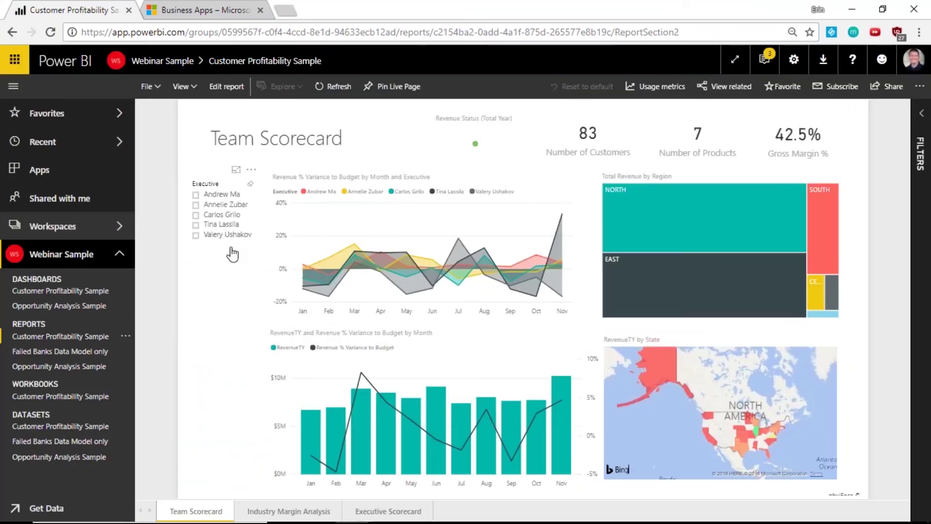
pyautogui.click(220, 215)
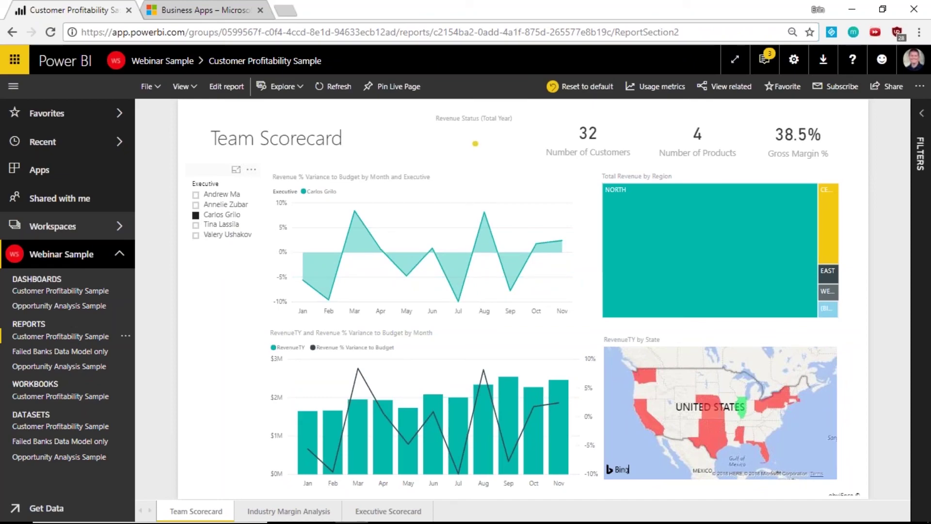
# In Power BI Desktop, examine the persistent filters option in the current file's report settings and cancel the Options dialog.
pyautogui.hotkey('alt', 'Tab')
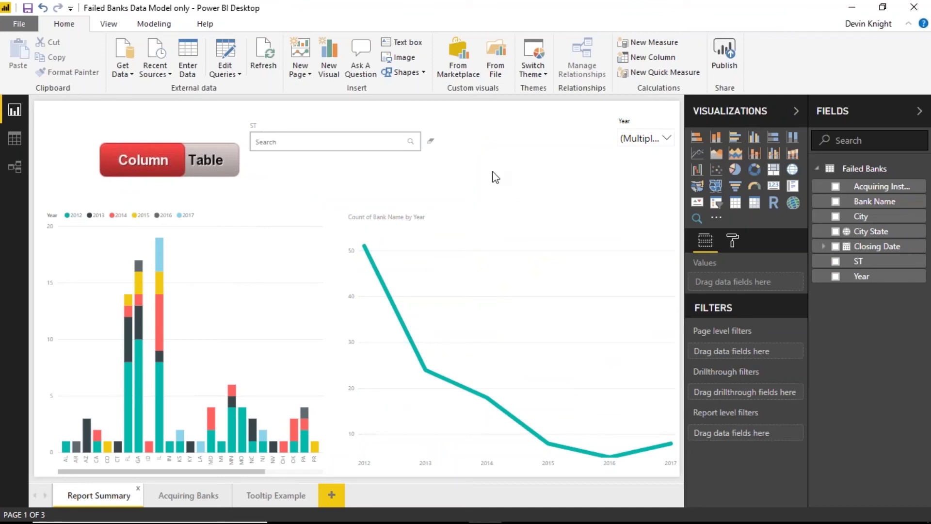
pyautogui.click(27, 27)
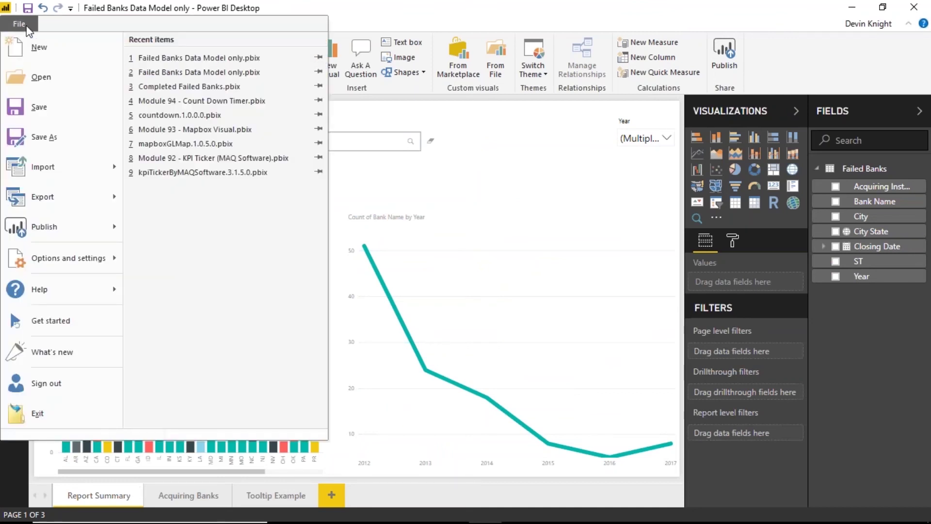
pyautogui.moveTo(70, 263)
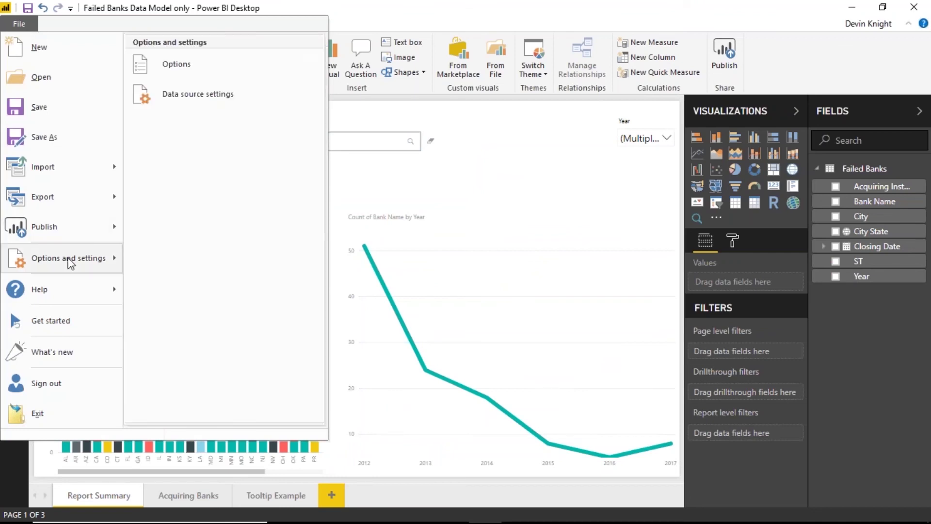
pyautogui.click(191, 73)
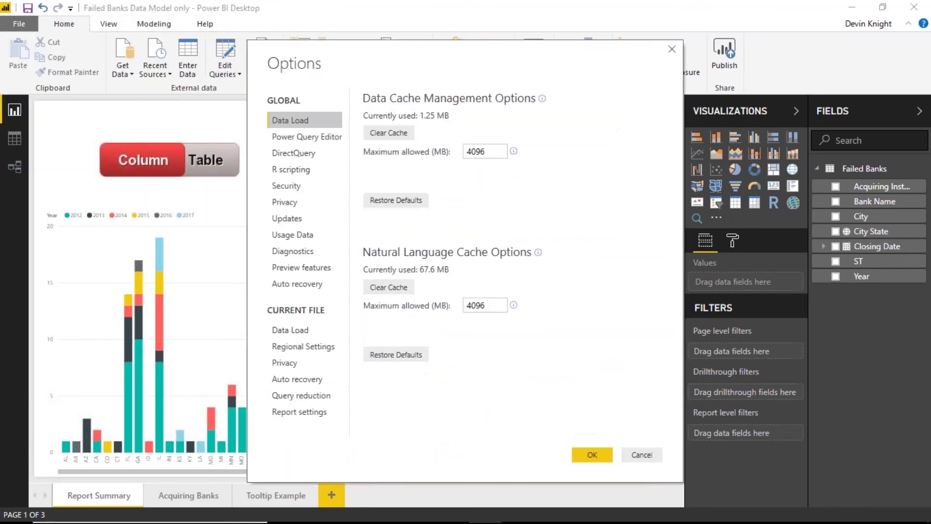
pyautogui.click(294, 417)
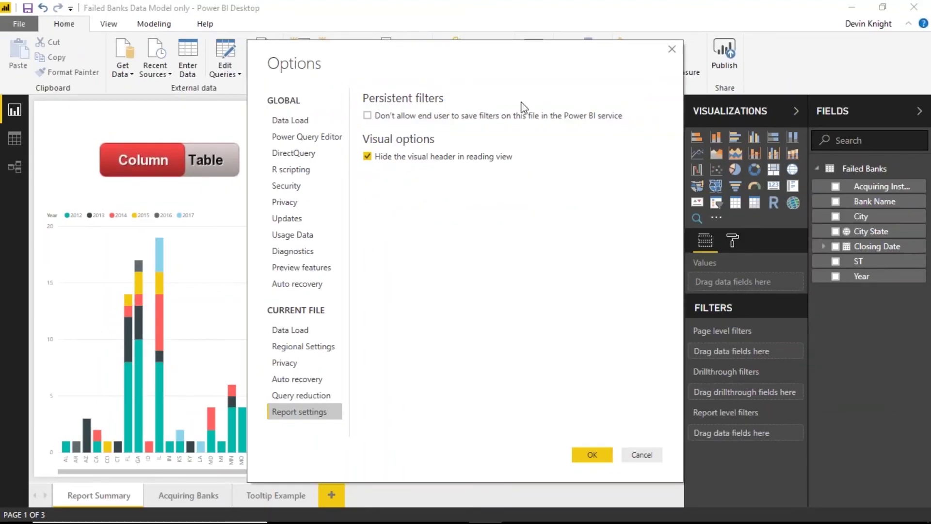
pyautogui.click(642, 454)
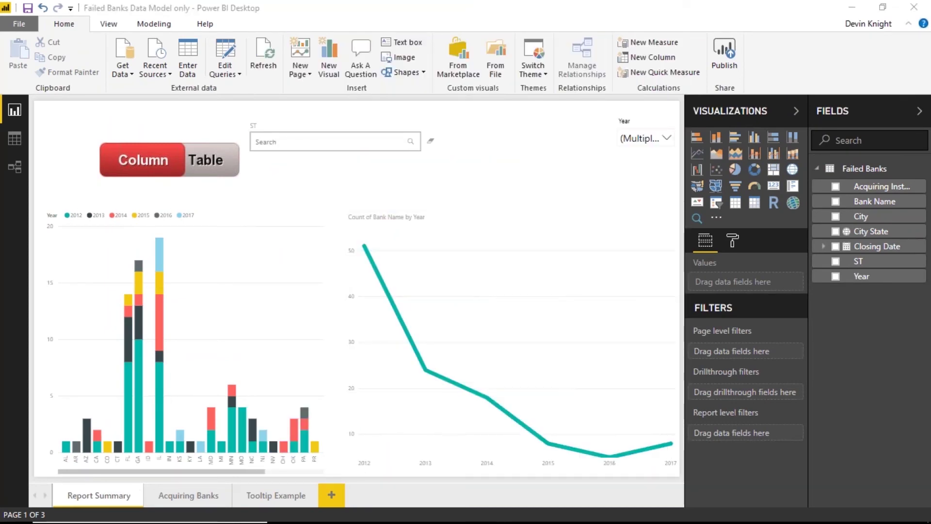
# Switch to the PowerPoint slide show and advance from the Persist Filters slide to the closing Products, Services and Training slide.
pyautogui.hotkey('alt', 'Tab')
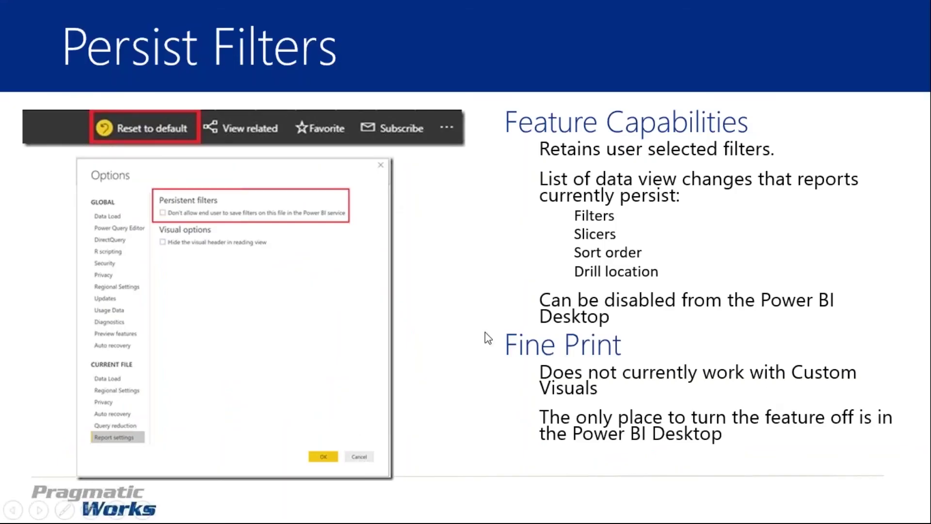
pyautogui.press('Right')
pyautogui.press('Right')
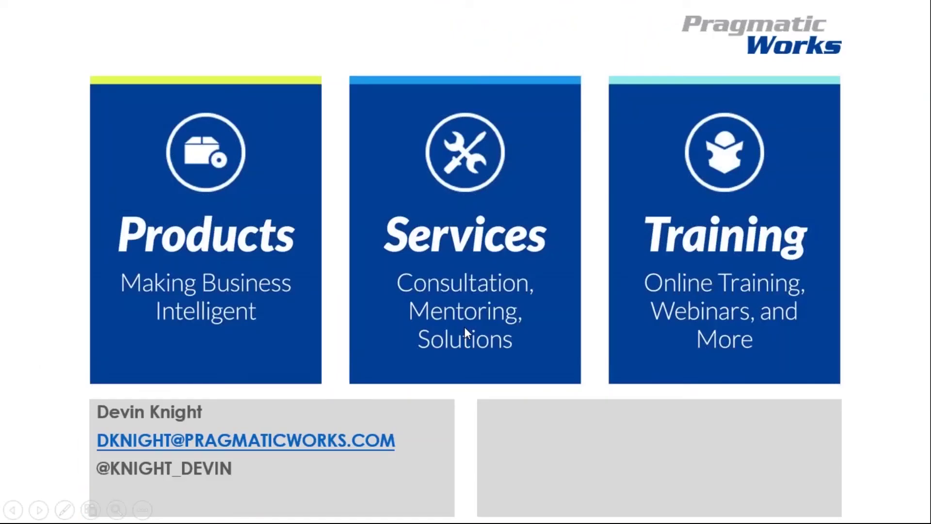
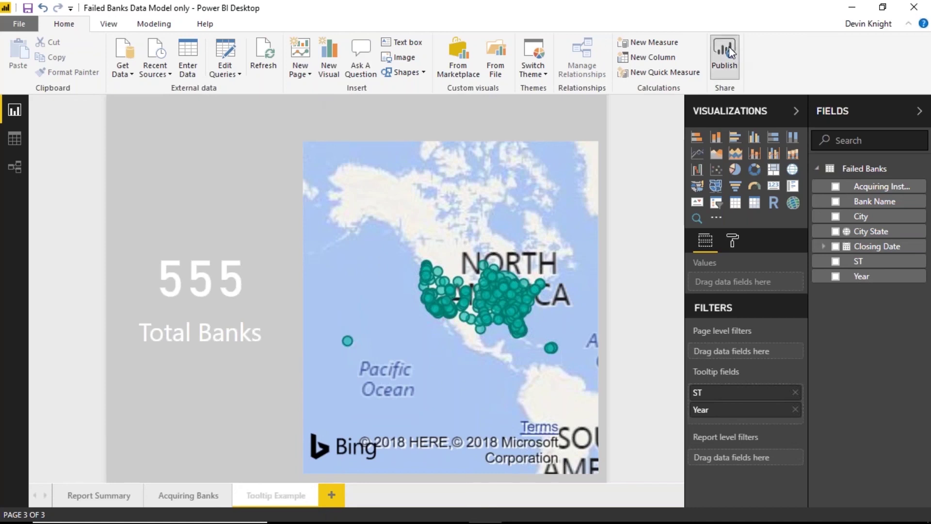
# In Power BI Desktop, publish the Failed Banks Data Model only report to the Power BI service and close the publishing dialog.
pyautogui.click(532, 290)
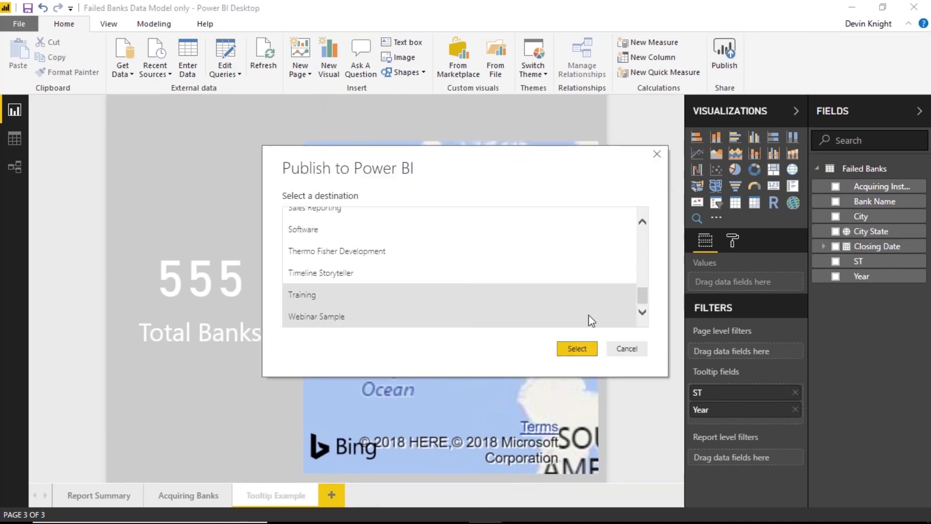
pyautogui.click(589, 347)
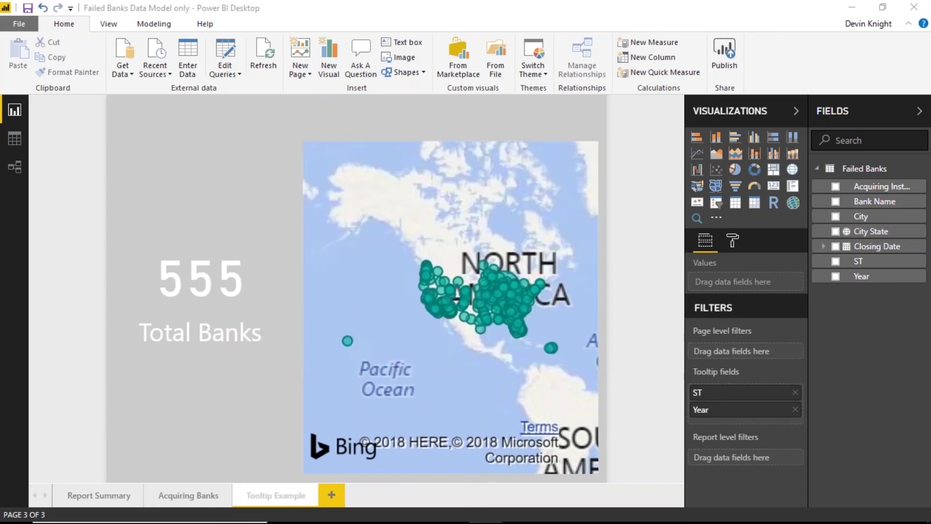
pyautogui.click(529, 301)
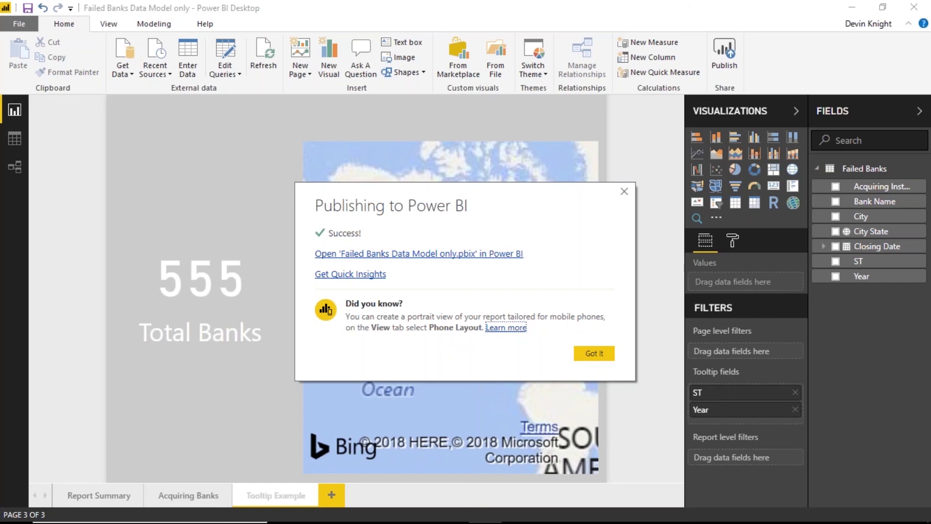
pyautogui.click(624, 192)
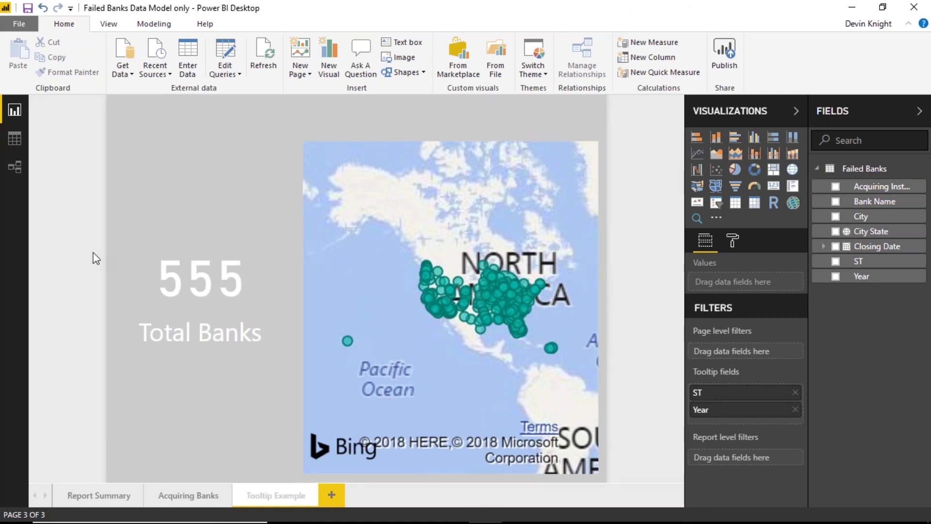
# Search Windows for "store" and open the Microsoft Store app.
pyautogui.press('super')
pyautogui.write('app')
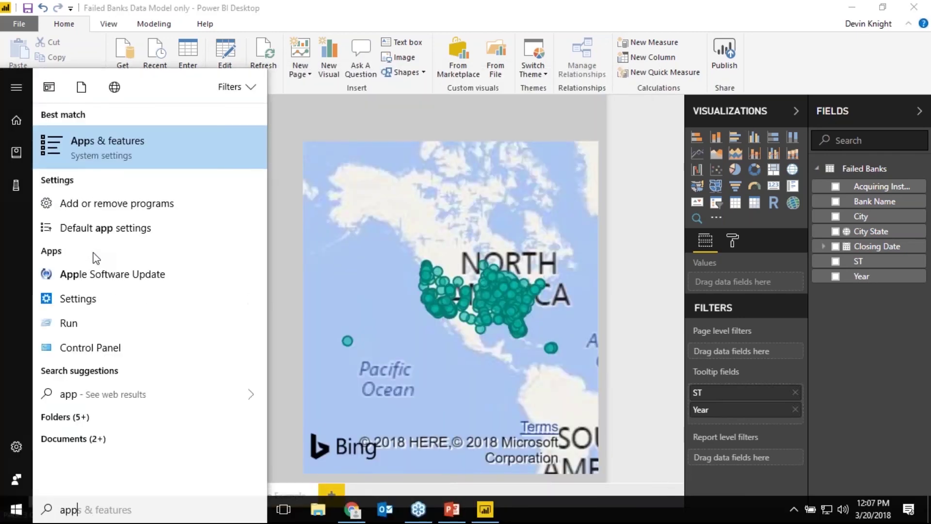
pyautogui.press('BackSpace')
pyautogui.press('BackSpace')
pyautogui.press('BackSpace')
pyautogui.write('store')
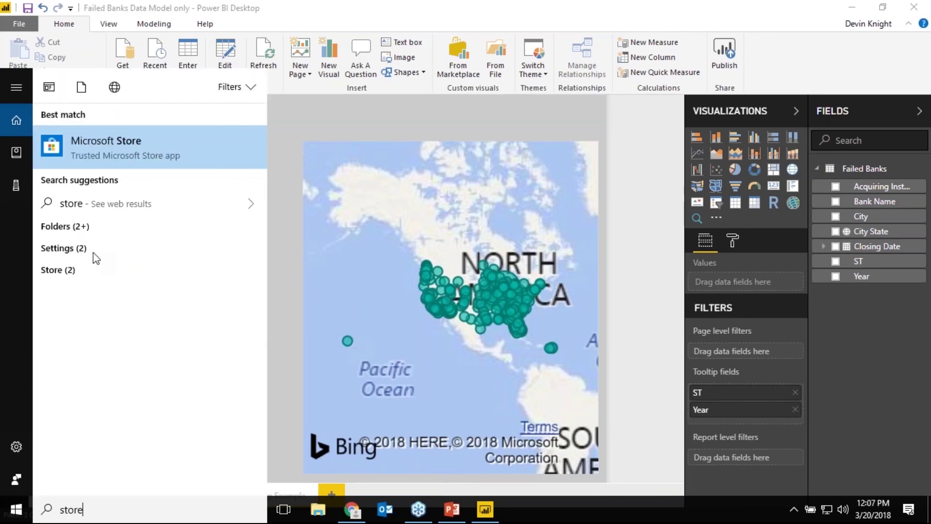
pyautogui.click(124, 149)
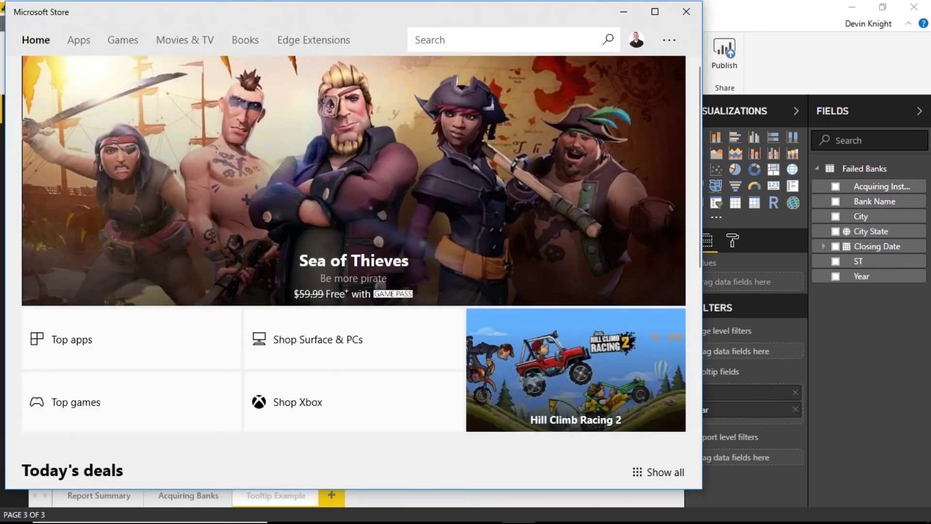
# Search Microsoft Store for "power" and open the Power BI Desktop product page.
pyautogui.click(508, 34)
pyautogui.write('poo')
pyautogui.press('BackSpace')
pyautogui.write('wer')
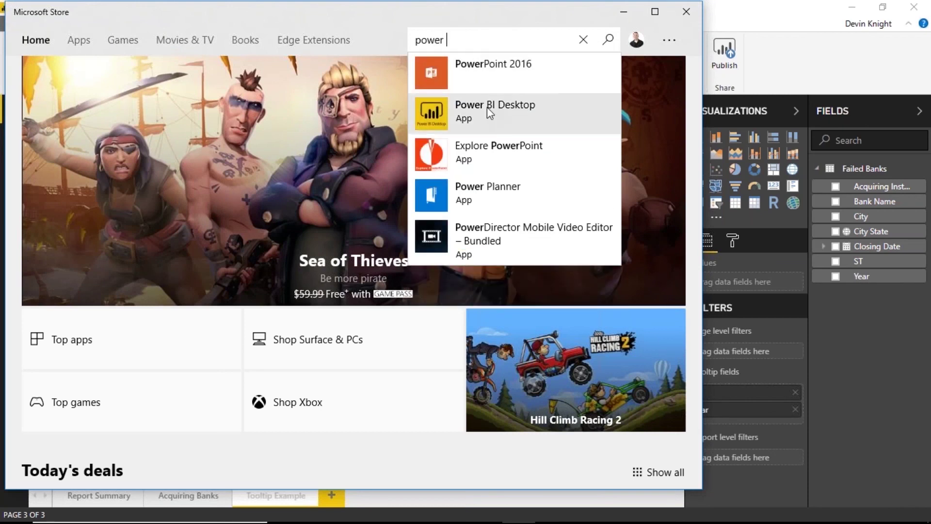
pyautogui.click(501, 119)
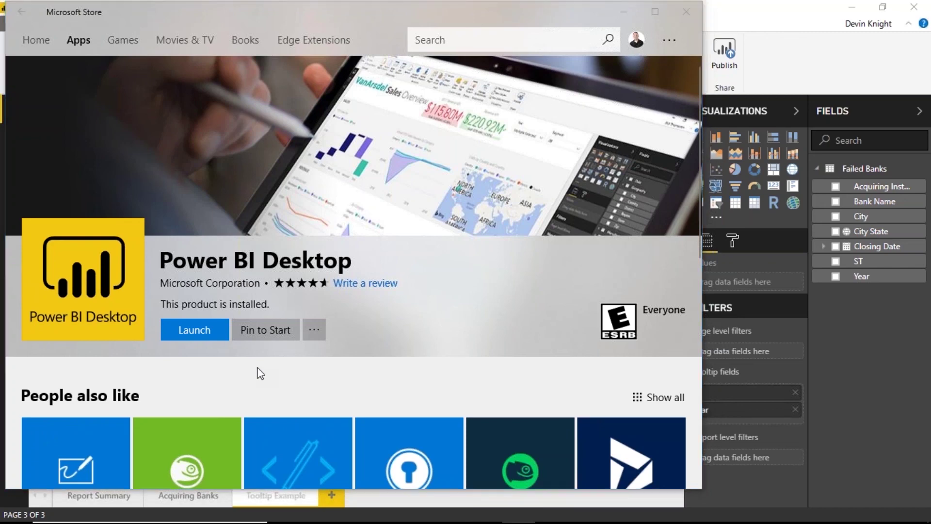
# Search Windows for "power bi desktop" to examine the installed Power BI Desktop apps, and return to the Microsoft Store page.
pyautogui.press('super')
pyautogui.write('power ')
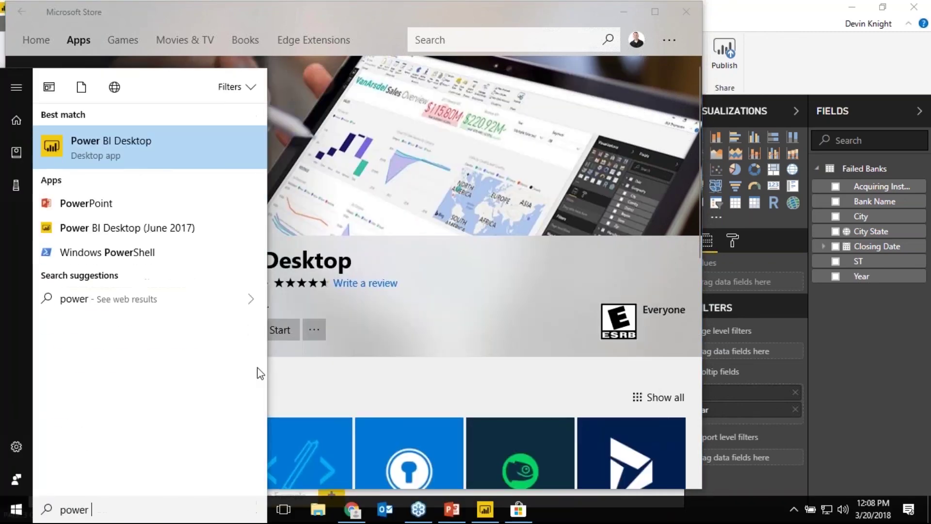
pyautogui.write('bi desktop')
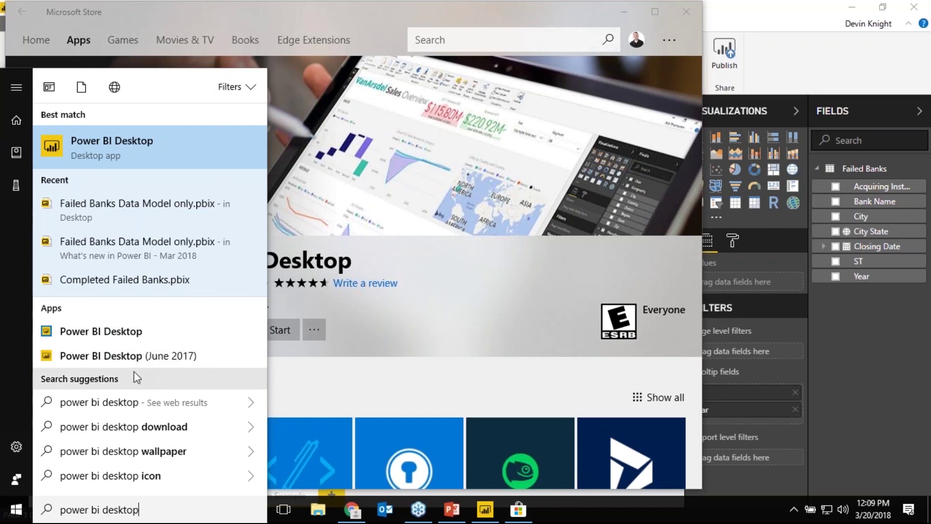
pyautogui.click(266, 12)
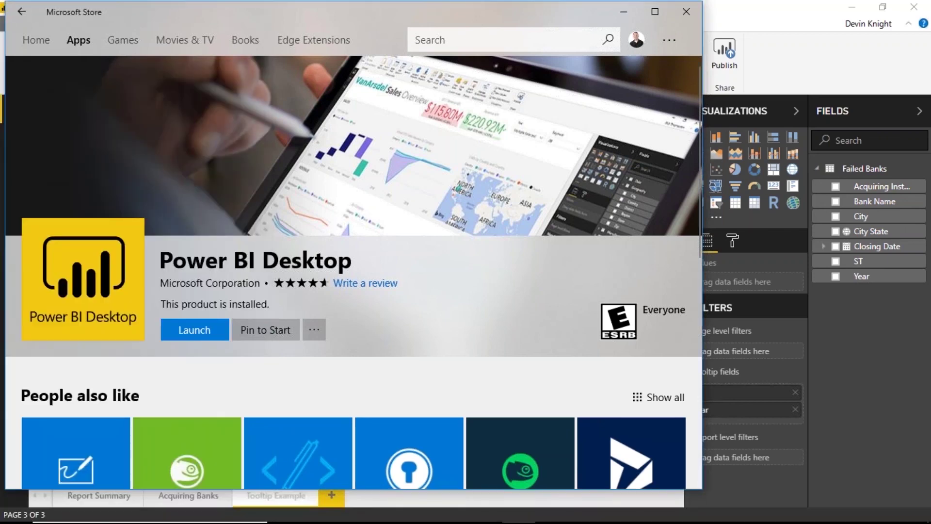
# Close Microsoft Store, switch to PowerPoint and start the slide show from the closing Products, Services and Training slide.
pyautogui.click(685, 12)
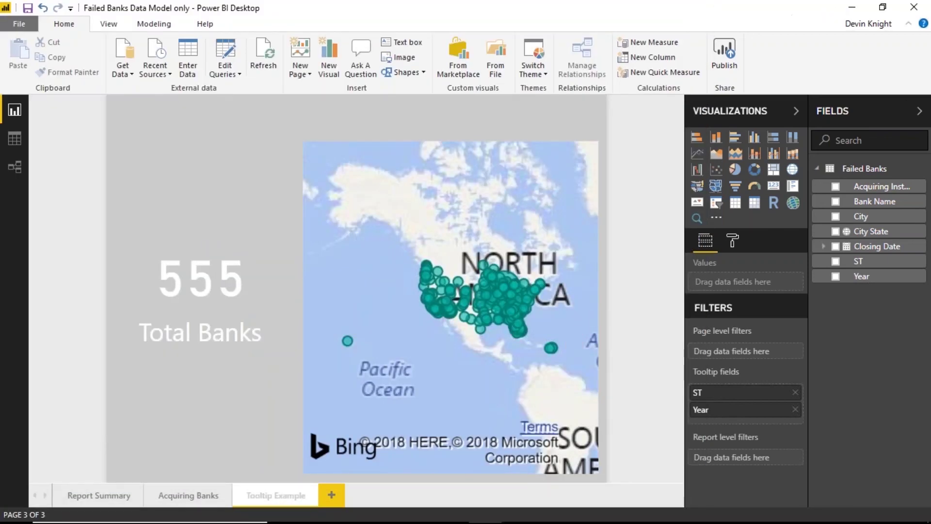
pyautogui.hotkey('alt', 'Tab')
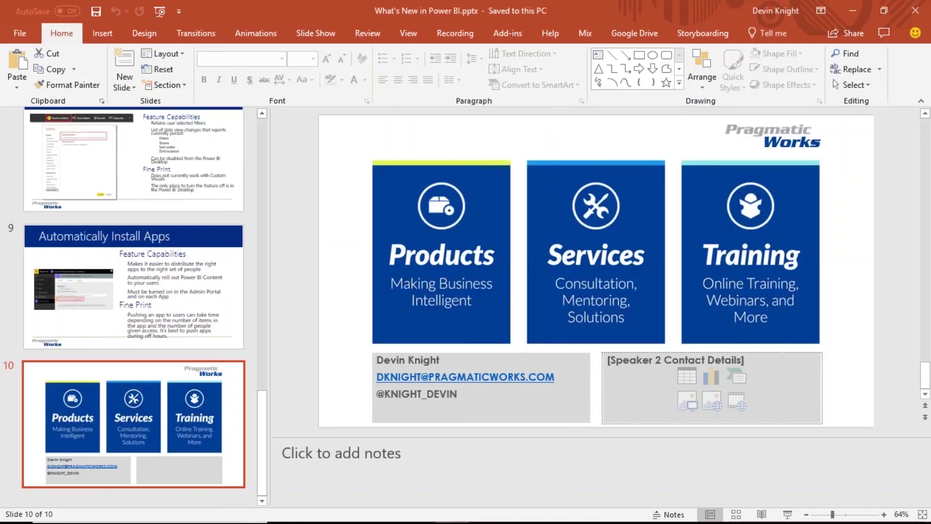
pyautogui.click(787, 514)
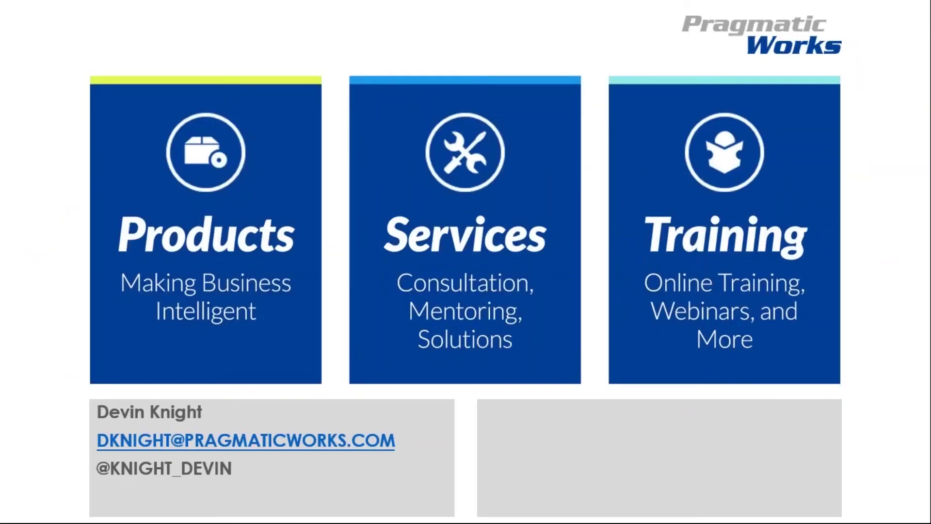